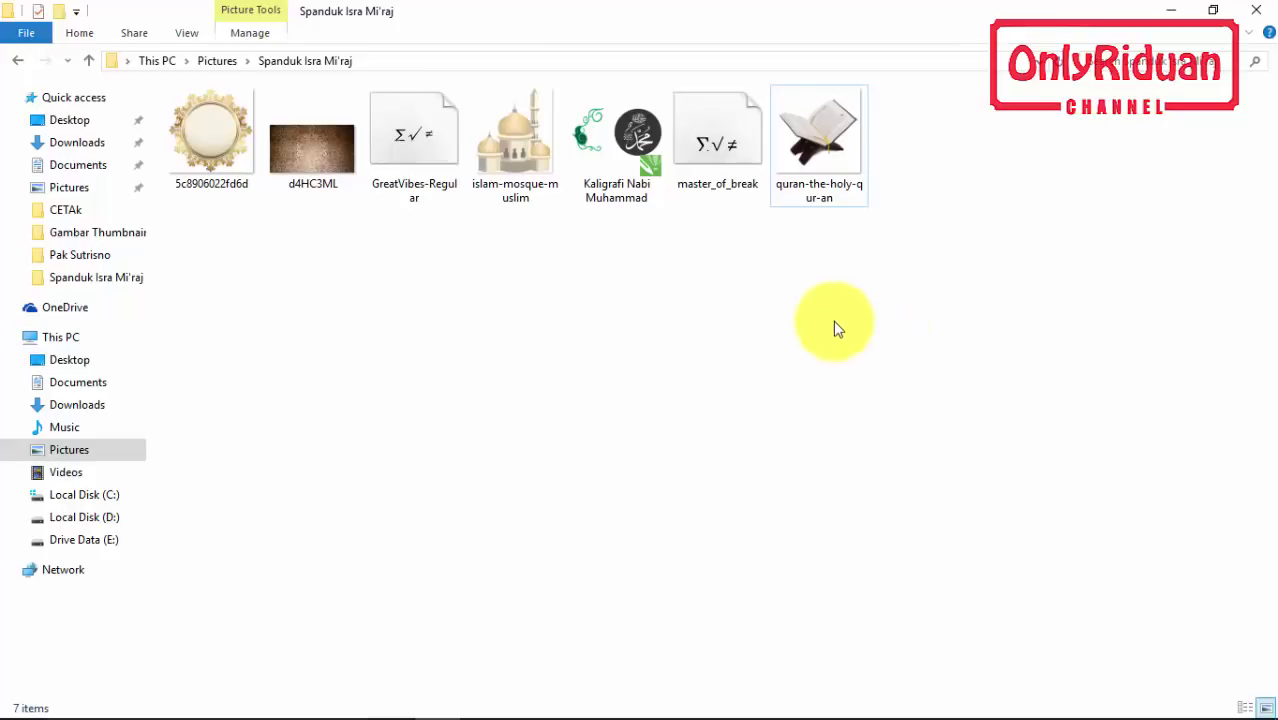
- Examine the context options of the GreatVibes-Regular and master_of_break font files in the Spanduk Isra Mi'raj folder
{"action": "left_click", "coordinate": [435, 145]}
{"action": "left_click", "coordinate": [717, 158]}
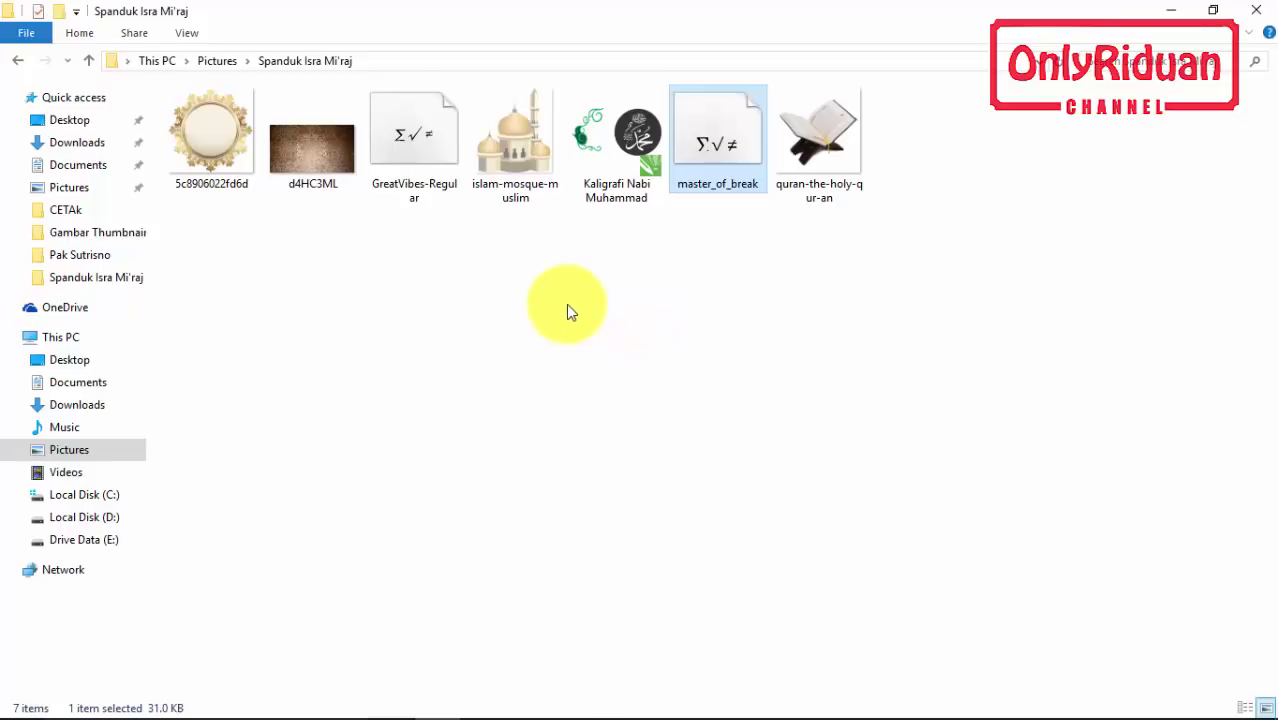
{"action": "left_click", "coordinate": [428, 155]}
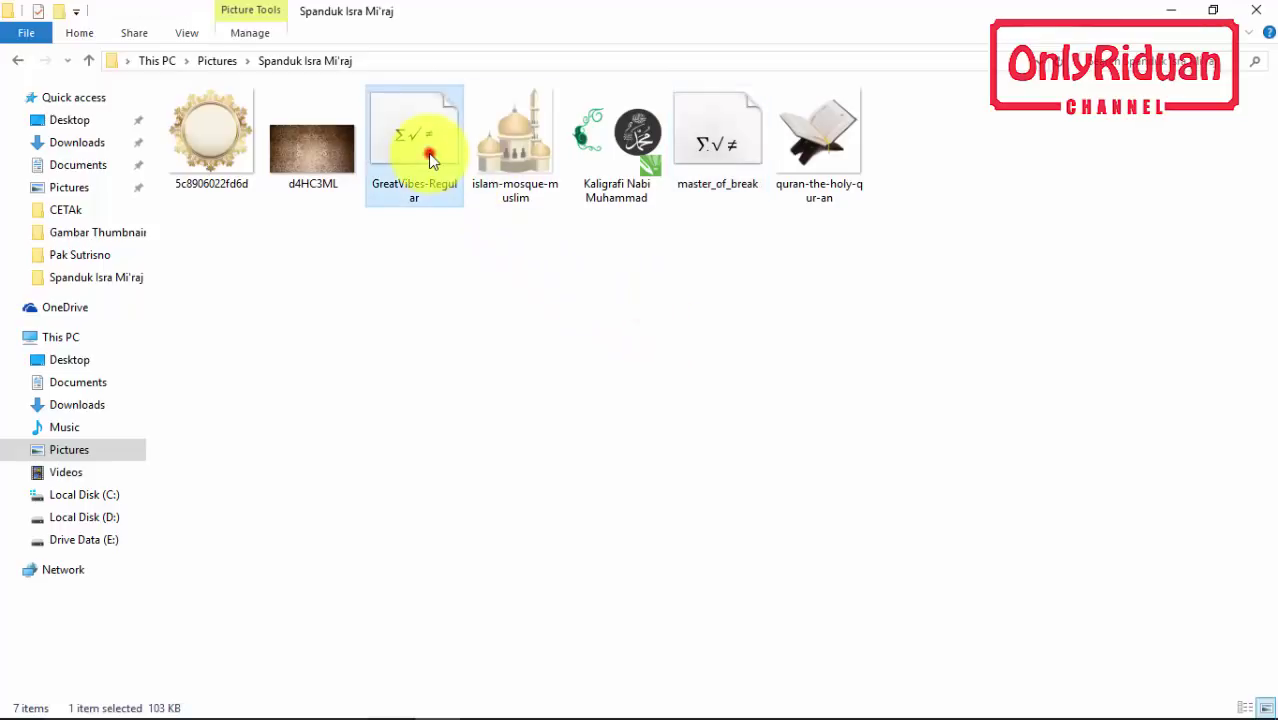
{"action": "right_click", "coordinate": [425, 138]}
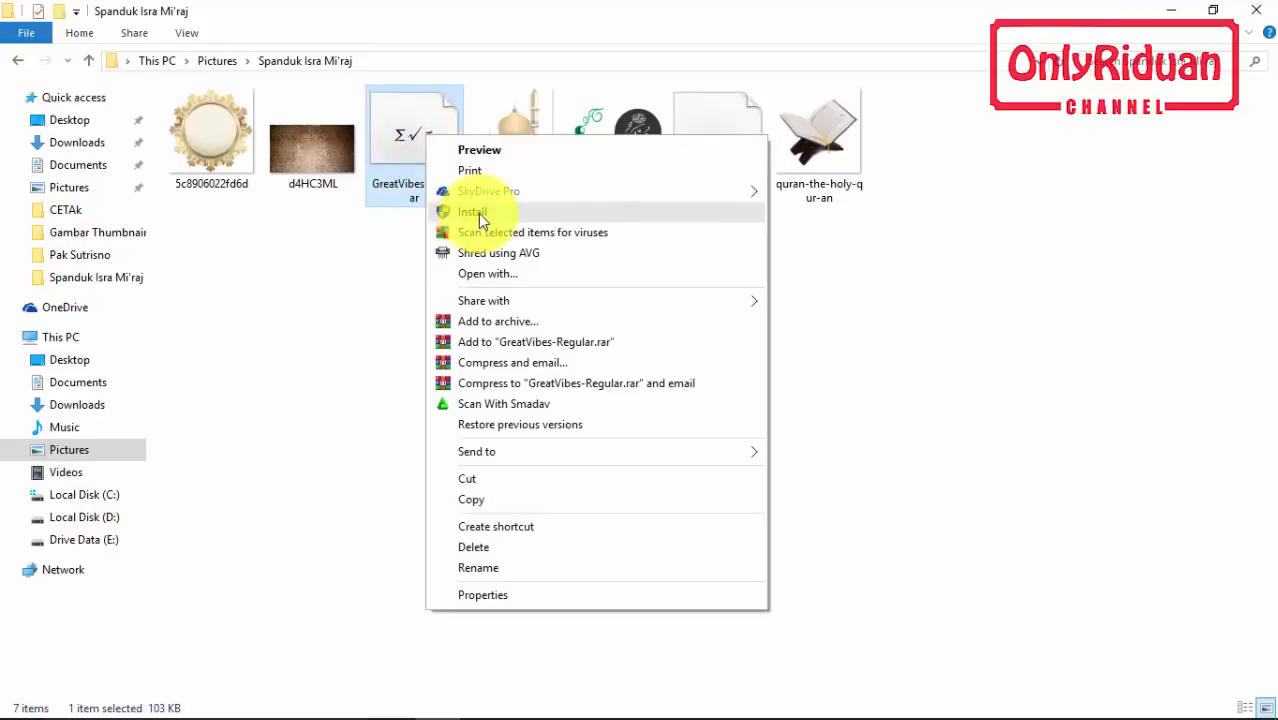
{"action": "left_click", "coordinate": [340, 276]}
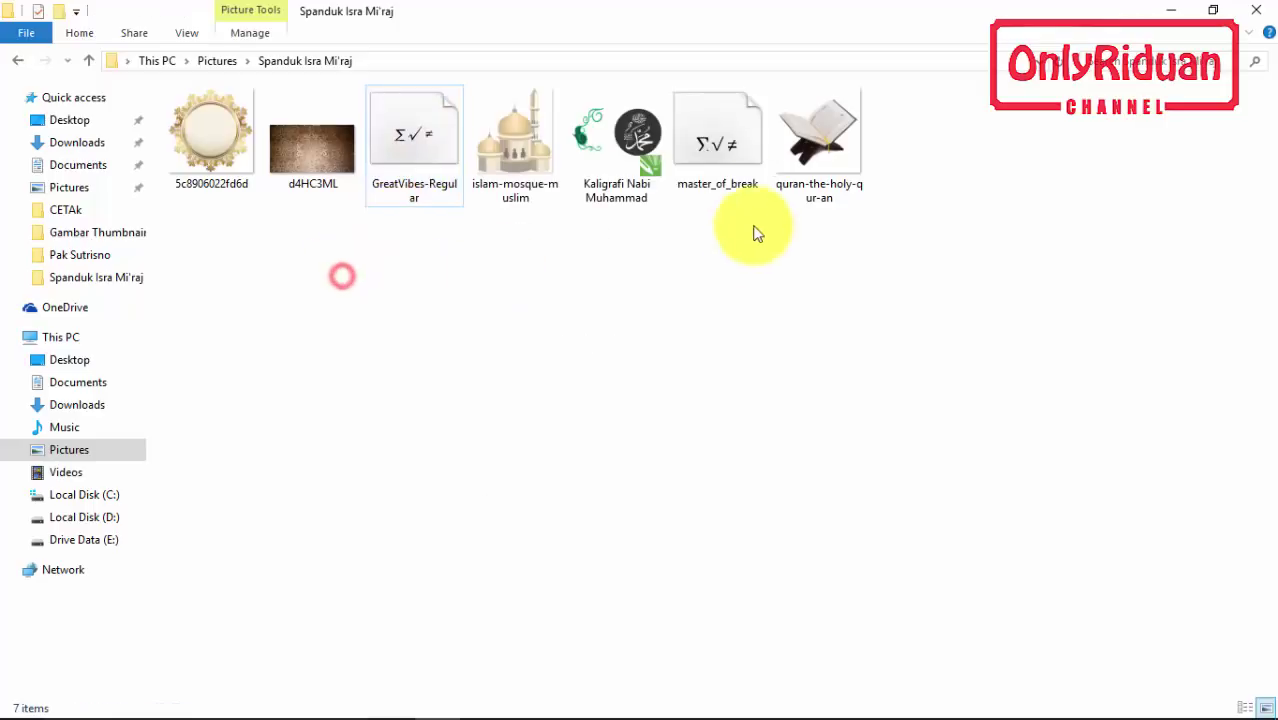
{"action": "left_click", "coordinate": [725, 137]}
{"action": "right_click", "coordinate": [725, 143]}
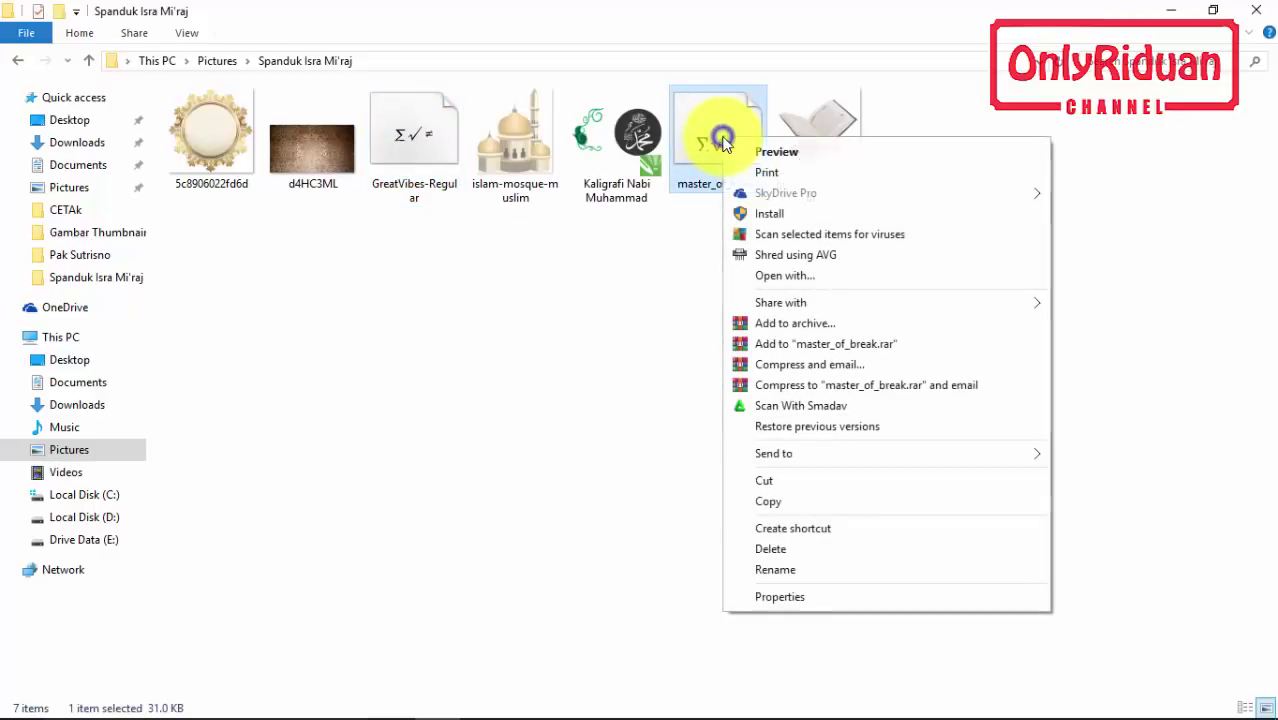
{"action": "left_click", "coordinate": [608, 357]}
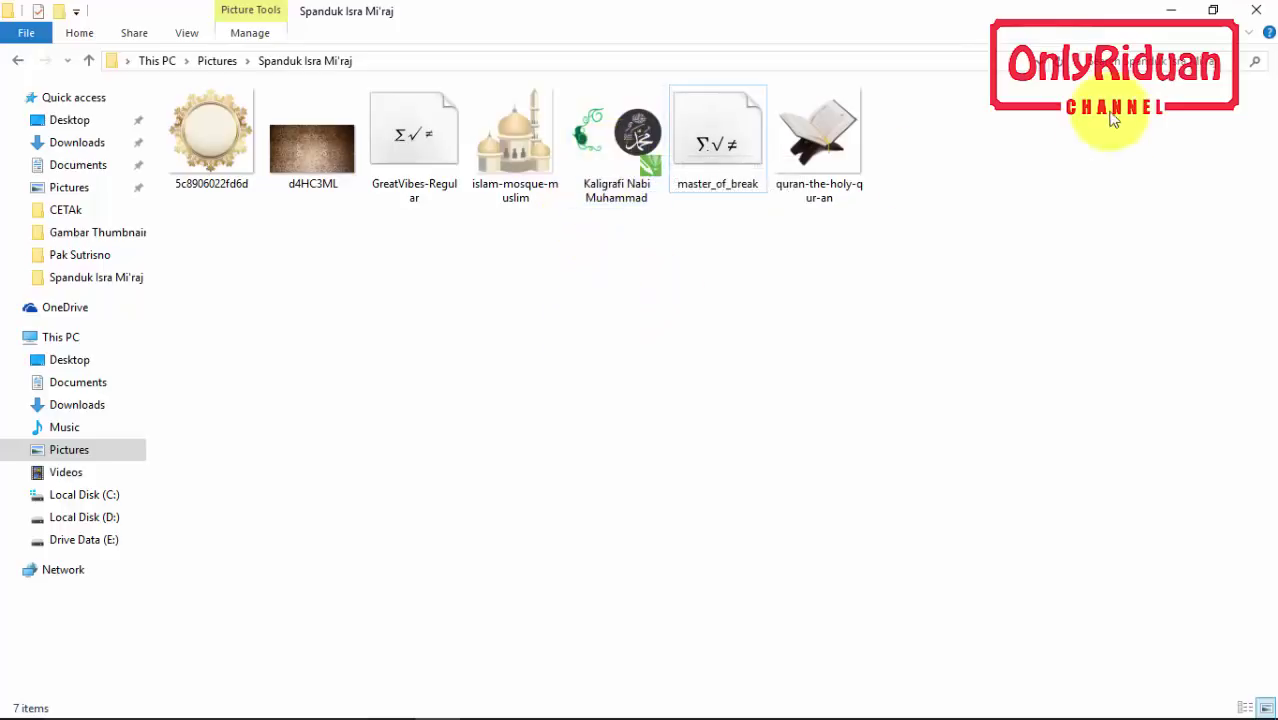
- Switch to CorelDRAW and display page 1 of the Kaligrafi Nabi Muhammad document
{"action": "left_click", "coordinate": [1172, 11]}
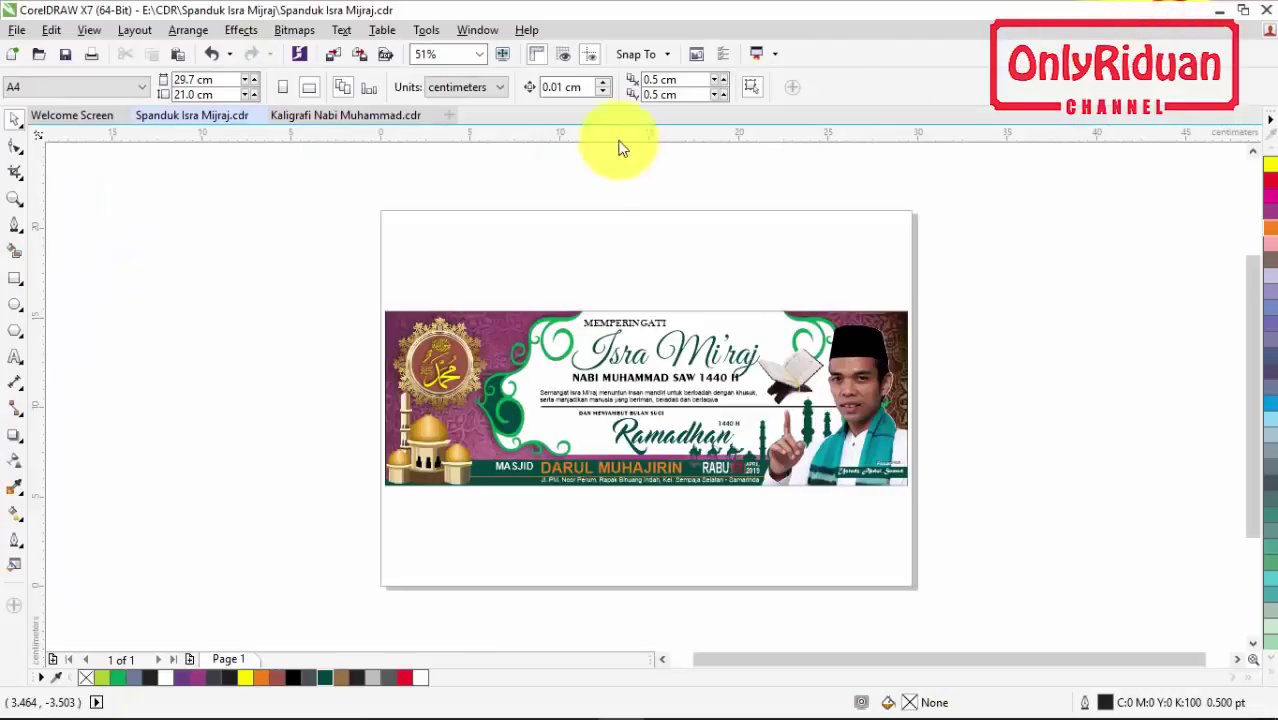
{"action": "left_click", "coordinate": [323, 116]}
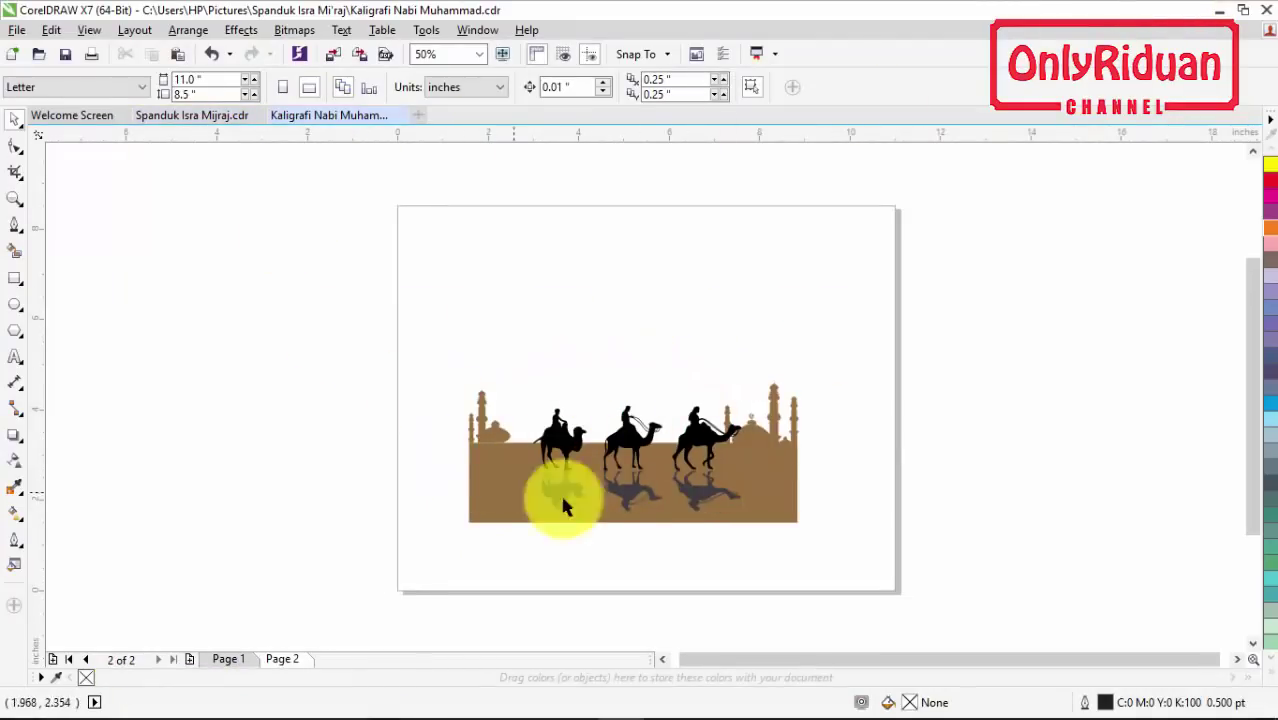
{"action": "left_click", "coordinate": [224, 658]}
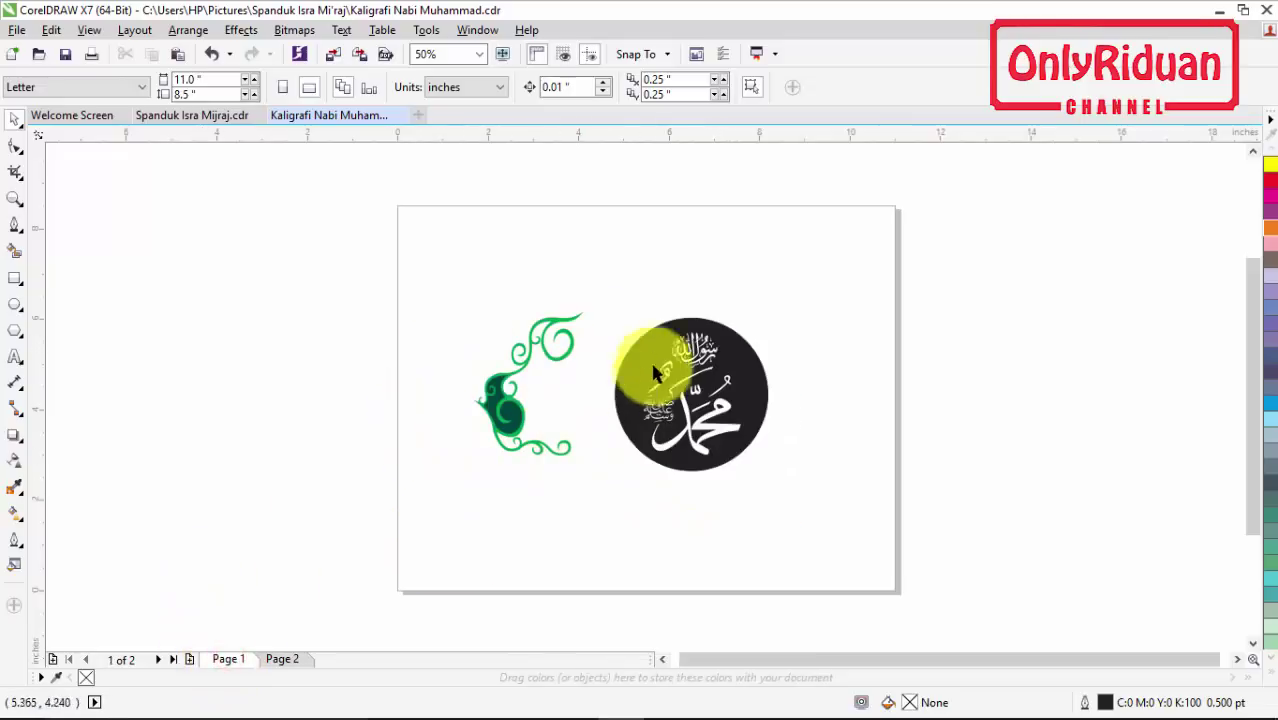
- Try filling the ornament's scrolls with orange and its inner shape with red, and undo both fills
{"action": "left_click", "coordinate": [557, 351]}
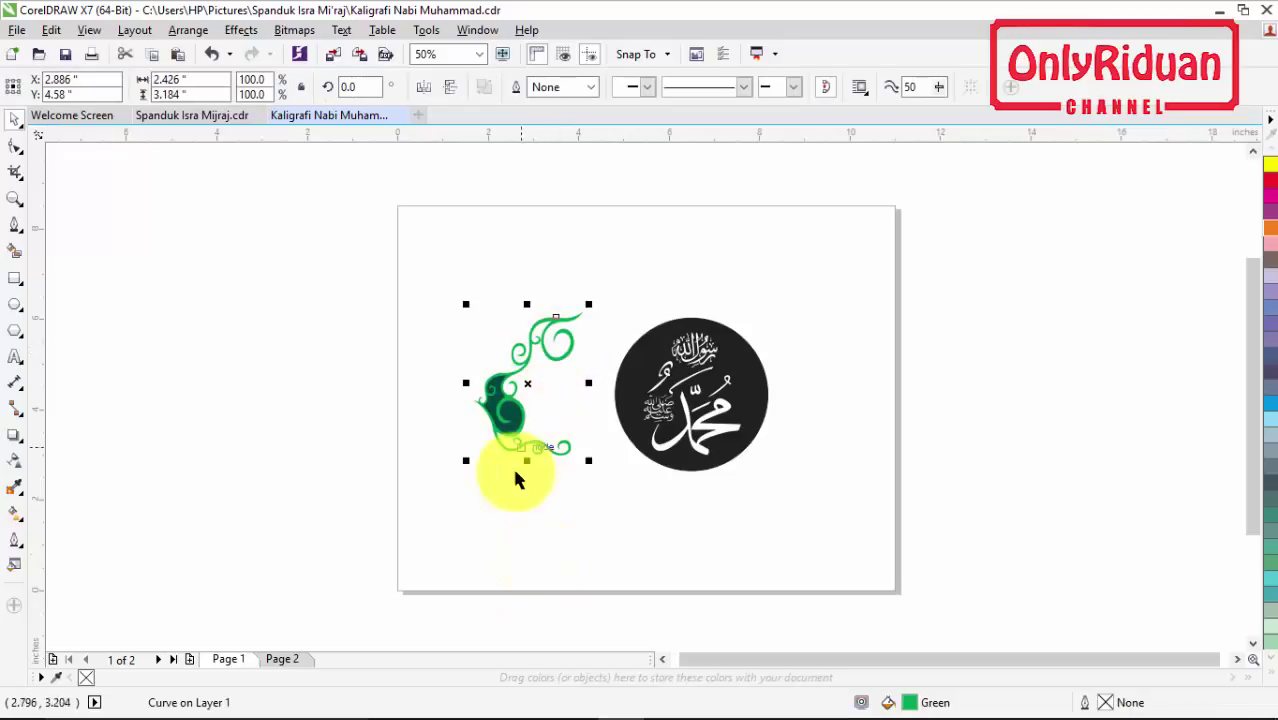
{"action": "left_click", "coordinate": [1270, 229]}
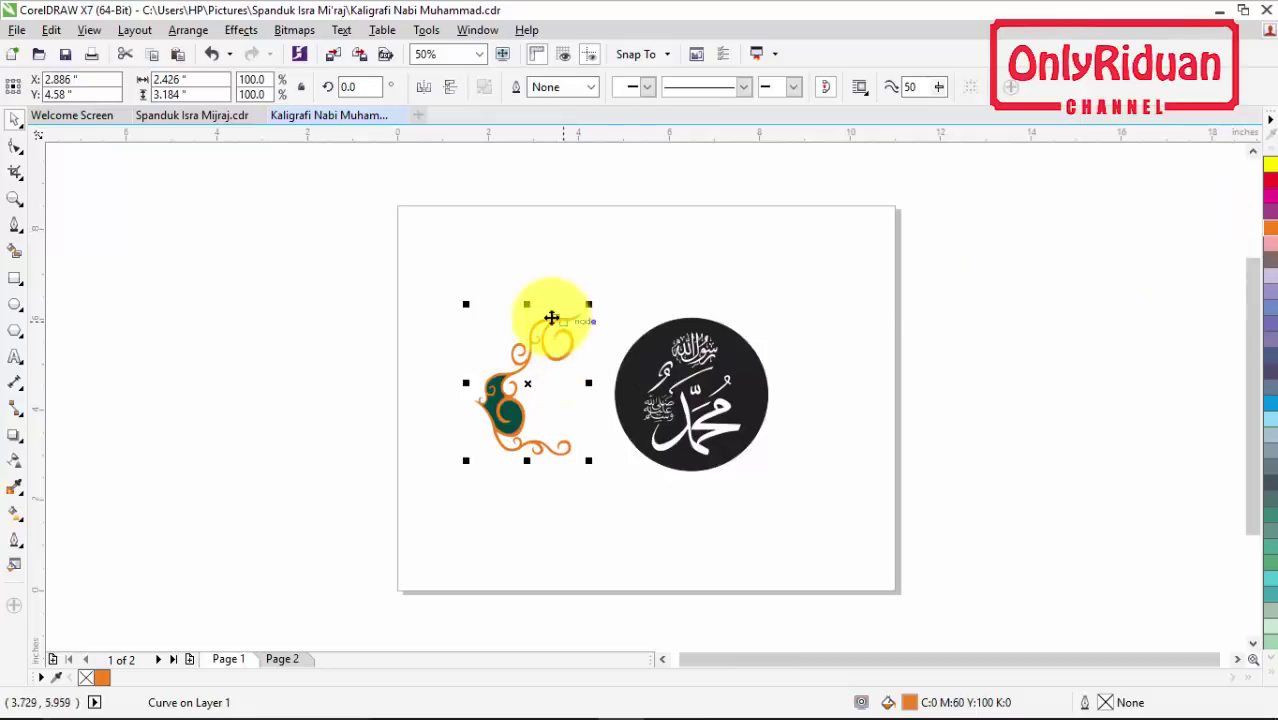
{"action": "left_click", "coordinate": [510, 505]}
{"action": "left_click", "coordinate": [507, 405]}
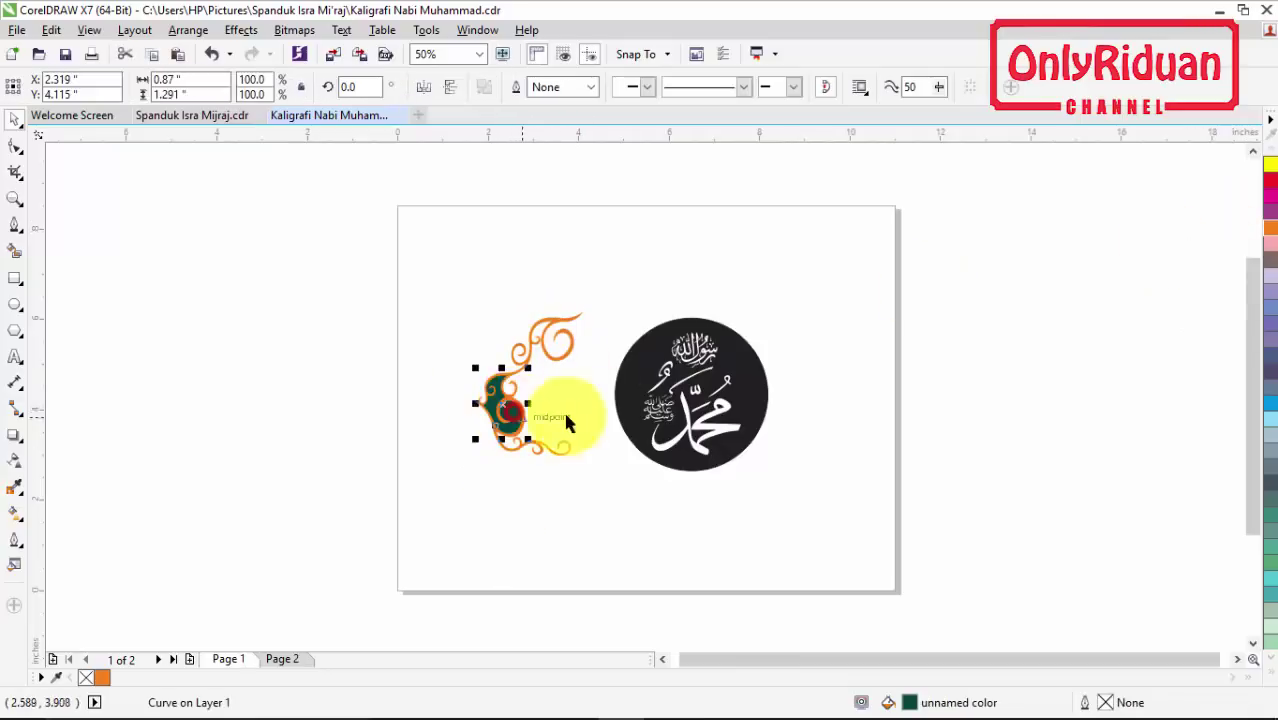
{"action": "left_click", "coordinate": [1271, 180]}
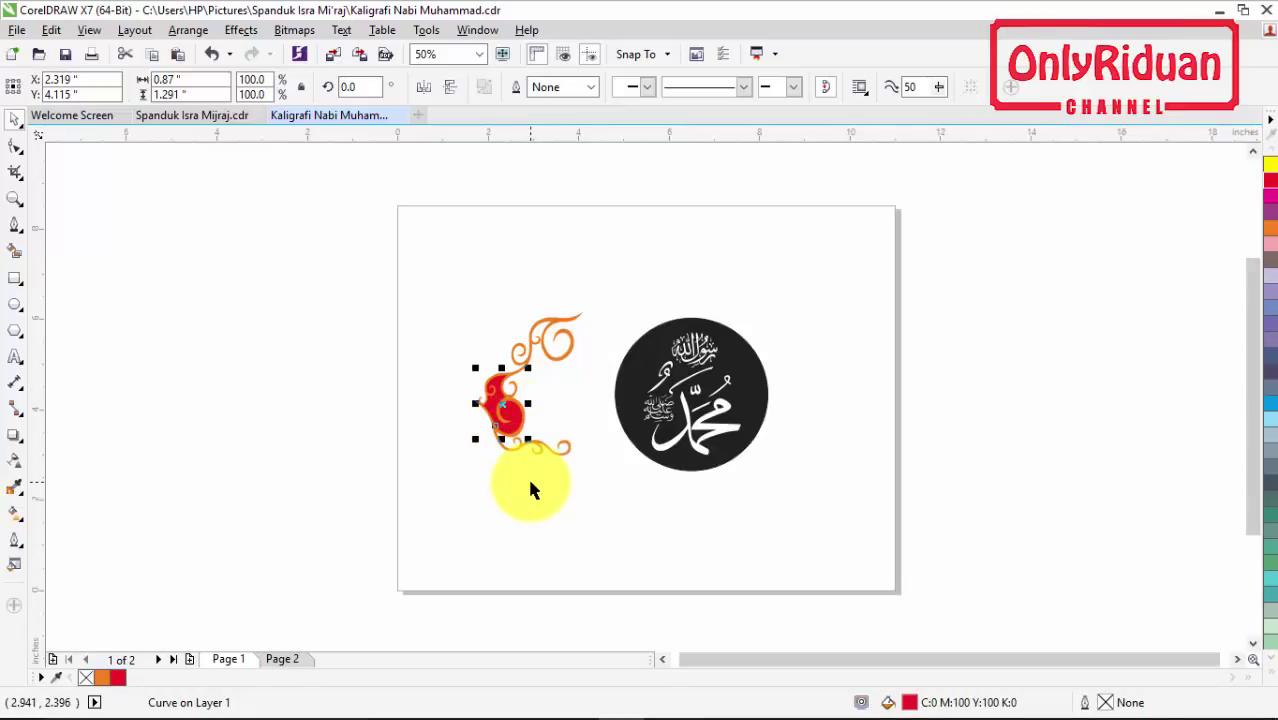
{"action": "key", "text": "ctrl+z"}
{"action": "key", "text": "ctrl+z"}
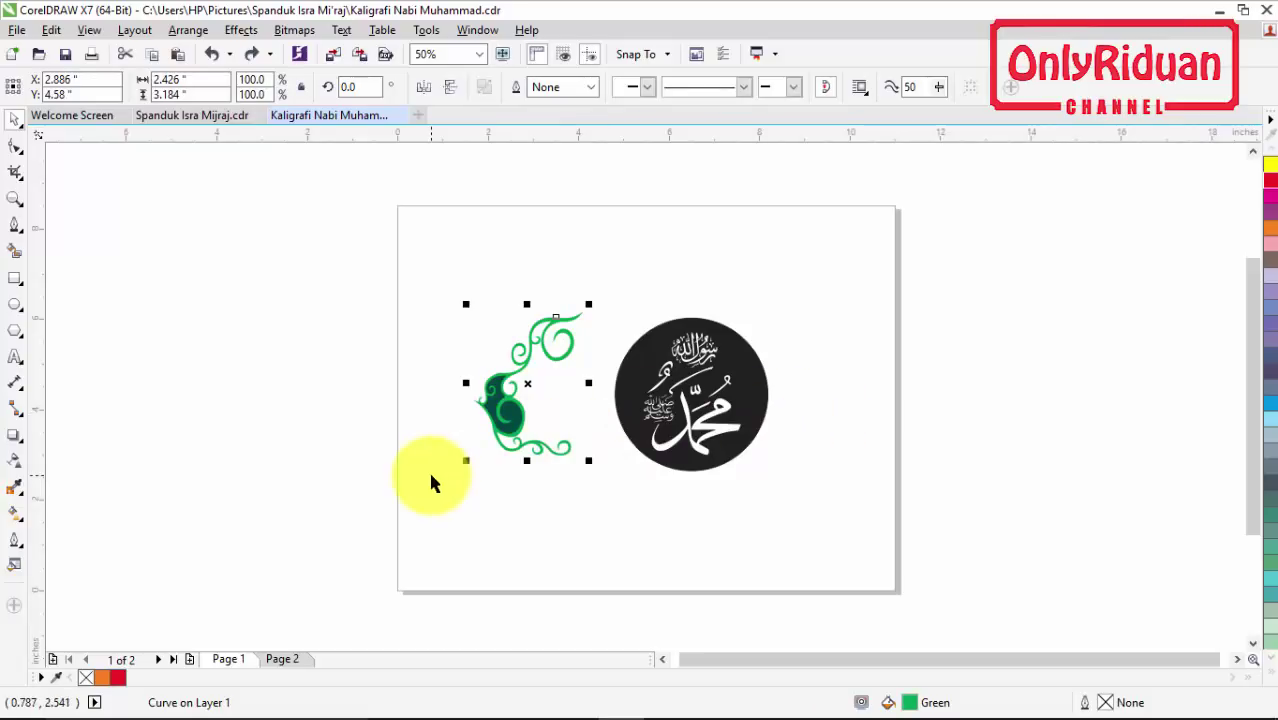
- Set the page of Spanduk Isra Mijraj.cdr to A4 landscape with centimeters as the unit
{"action": "left_click", "coordinate": [208, 116]}
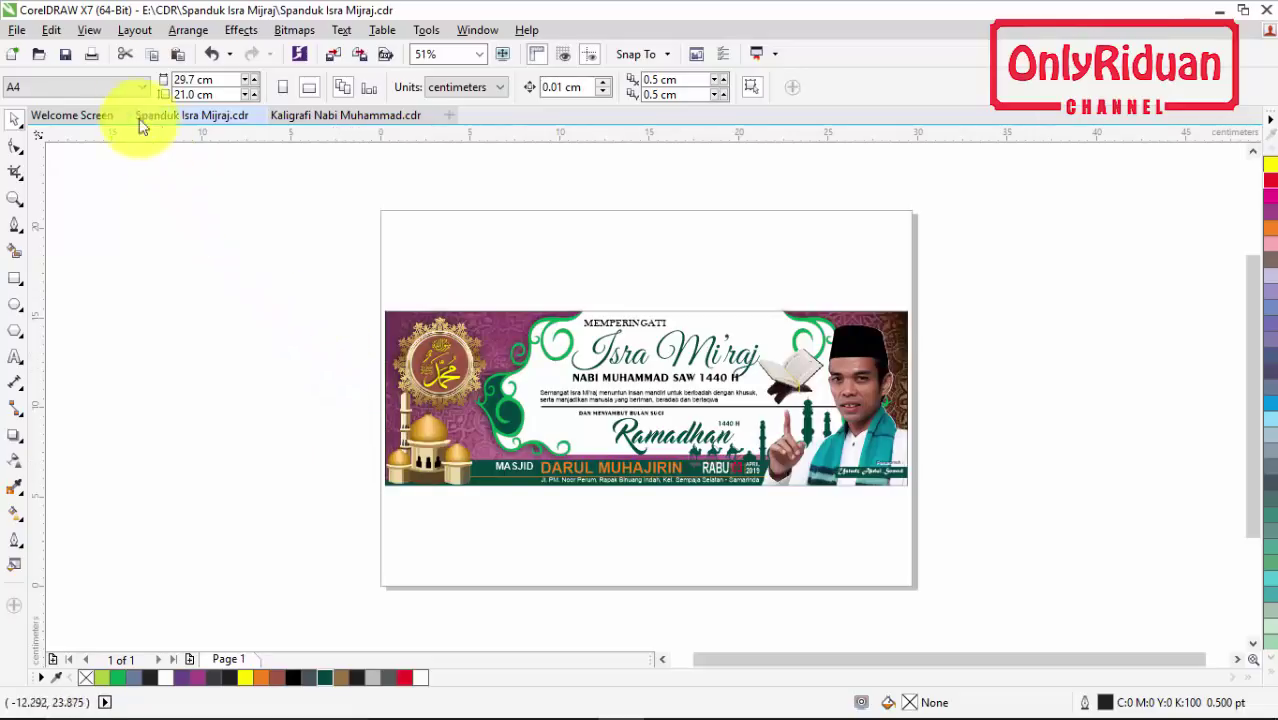
{"action": "left_click", "coordinate": [120, 85]}
{"action": "left_click", "coordinate": [57, 110]}
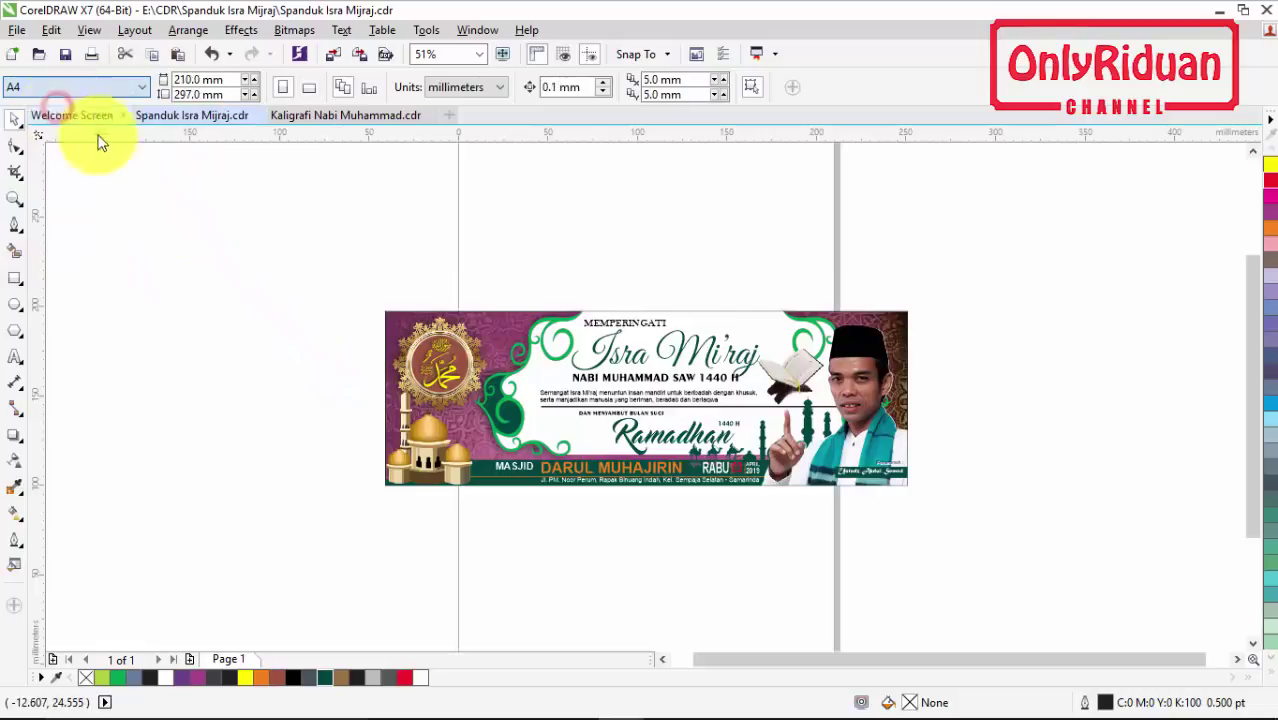
{"action": "left_click", "coordinate": [309, 87]}
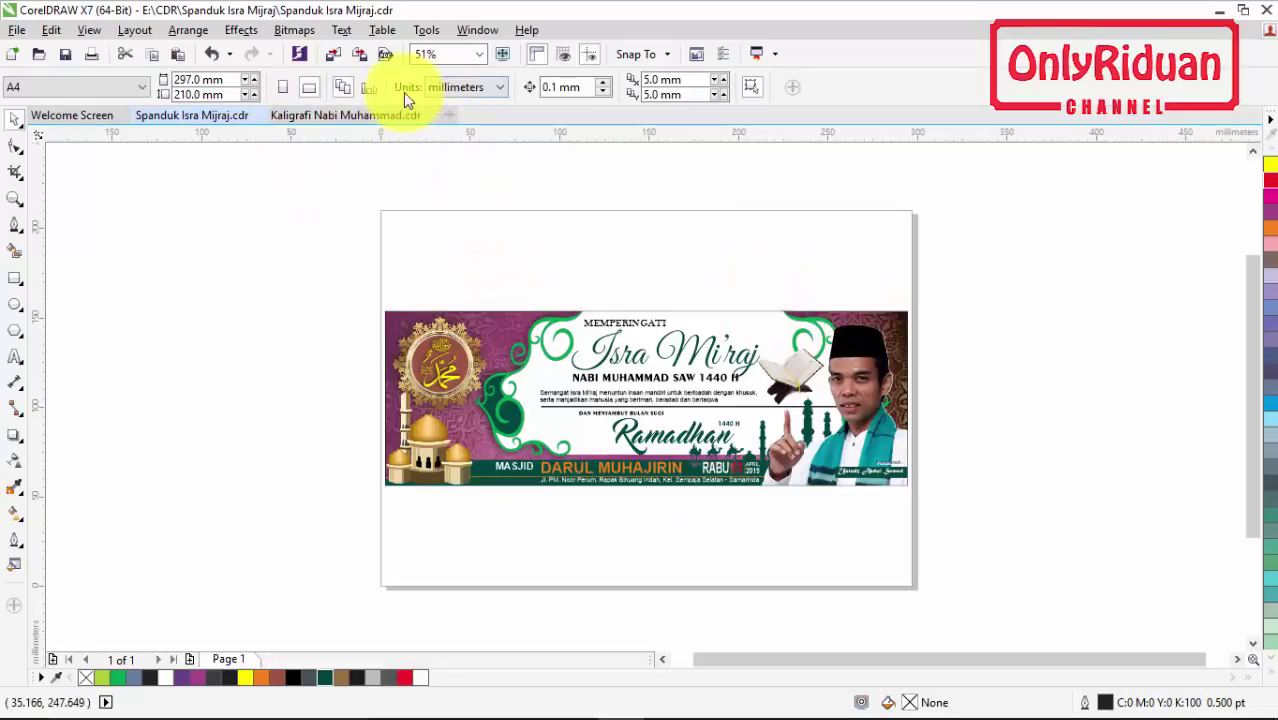
{"action": "left_click", "coordinate": [470, 89]}
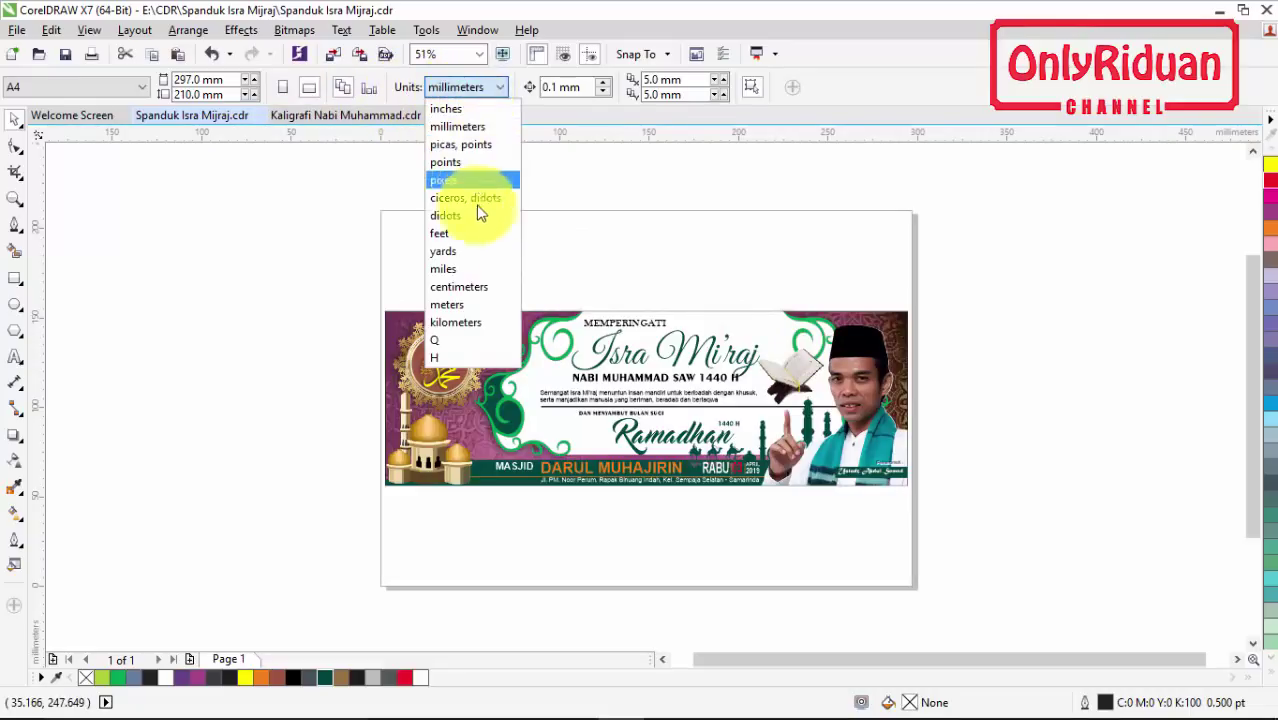
{"action": "left_click", "coordinate": [466, 287]}
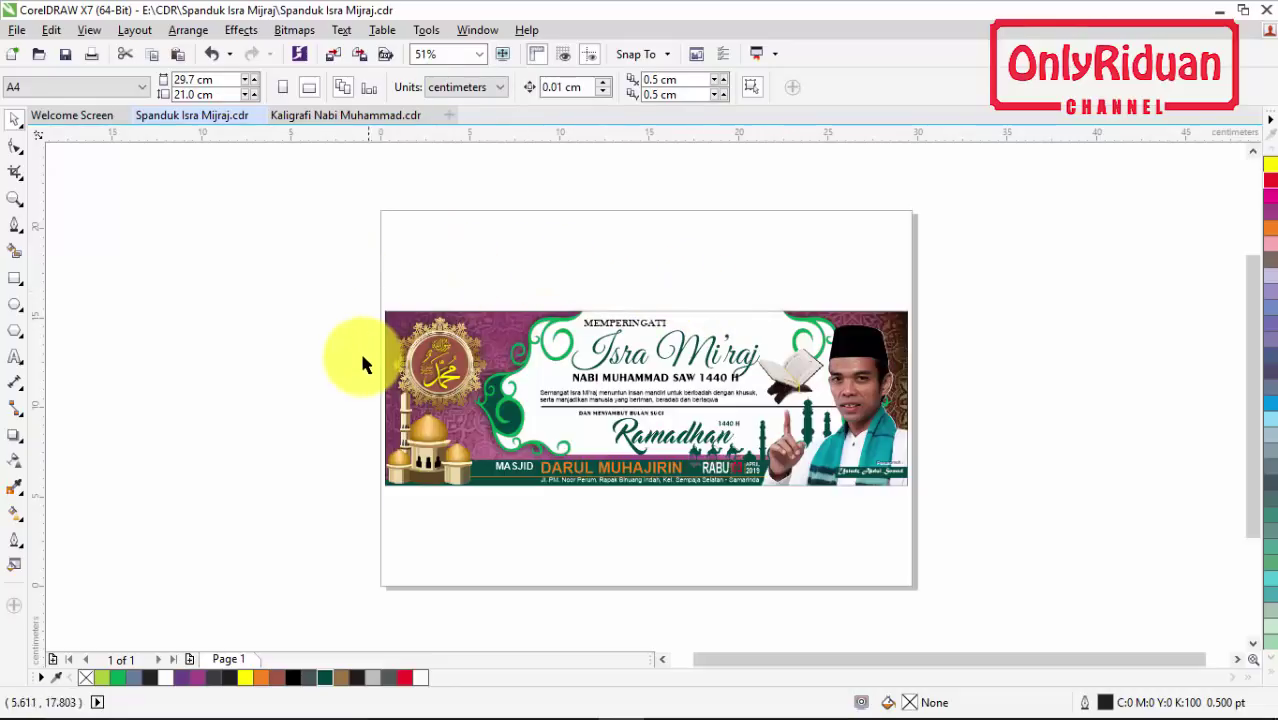
- Add a second page to the banner document and draw a wide rectangle of about 28.4 × 9.1 cm on it
{"action": "left_click", "coordinate": [190, 659]}
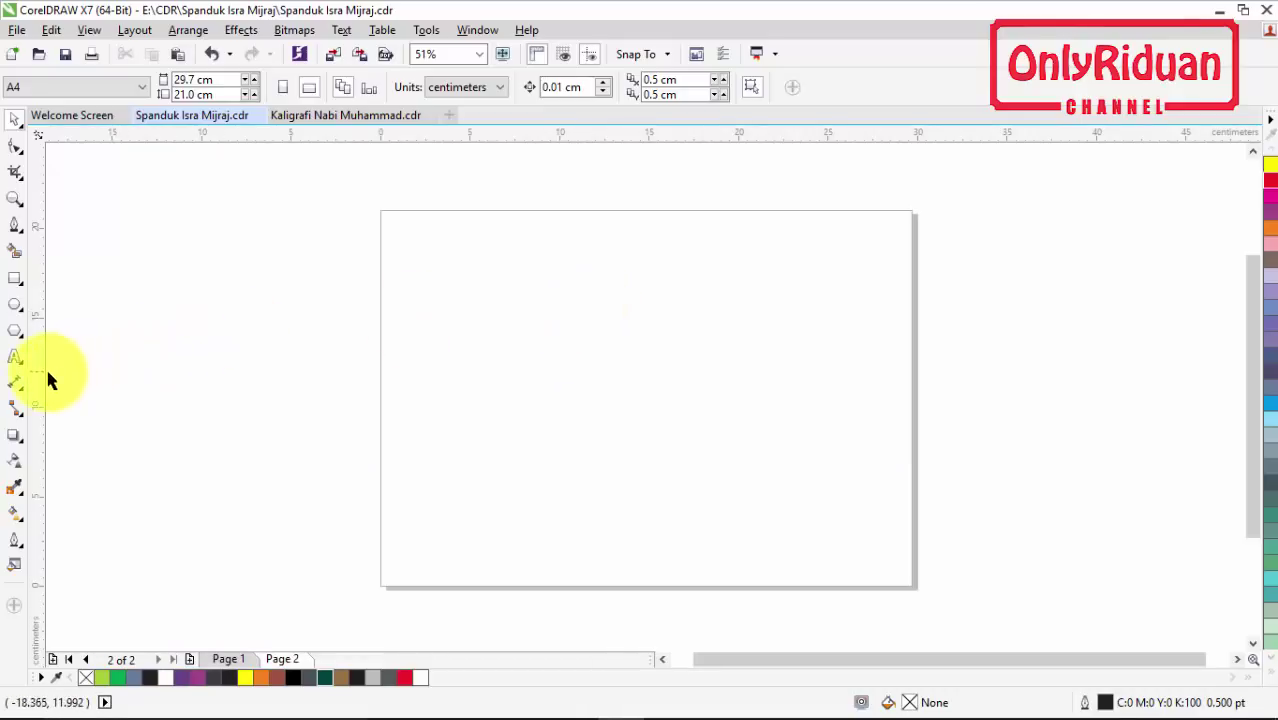
{"action": "left_click", "coordinate": [16, 279]}
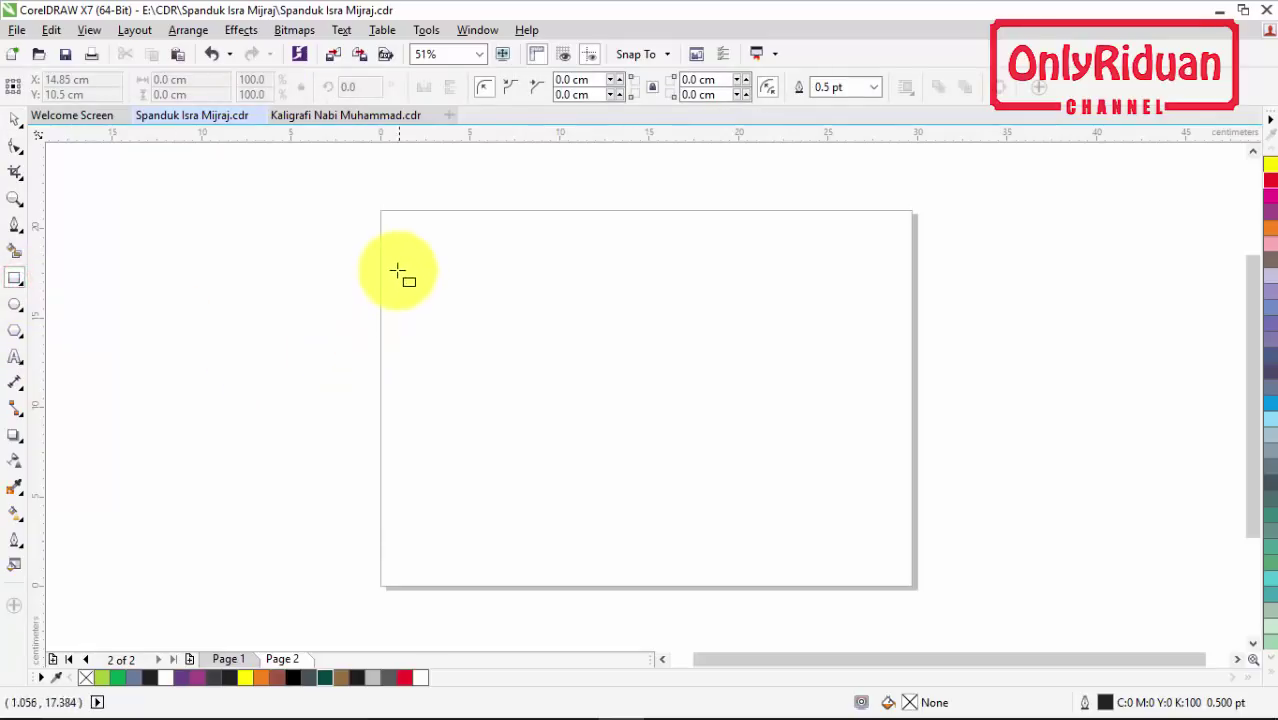
{"action": "left_click_drag", "start_coordinate": [388, 272], "coordinate": [896, 435]}
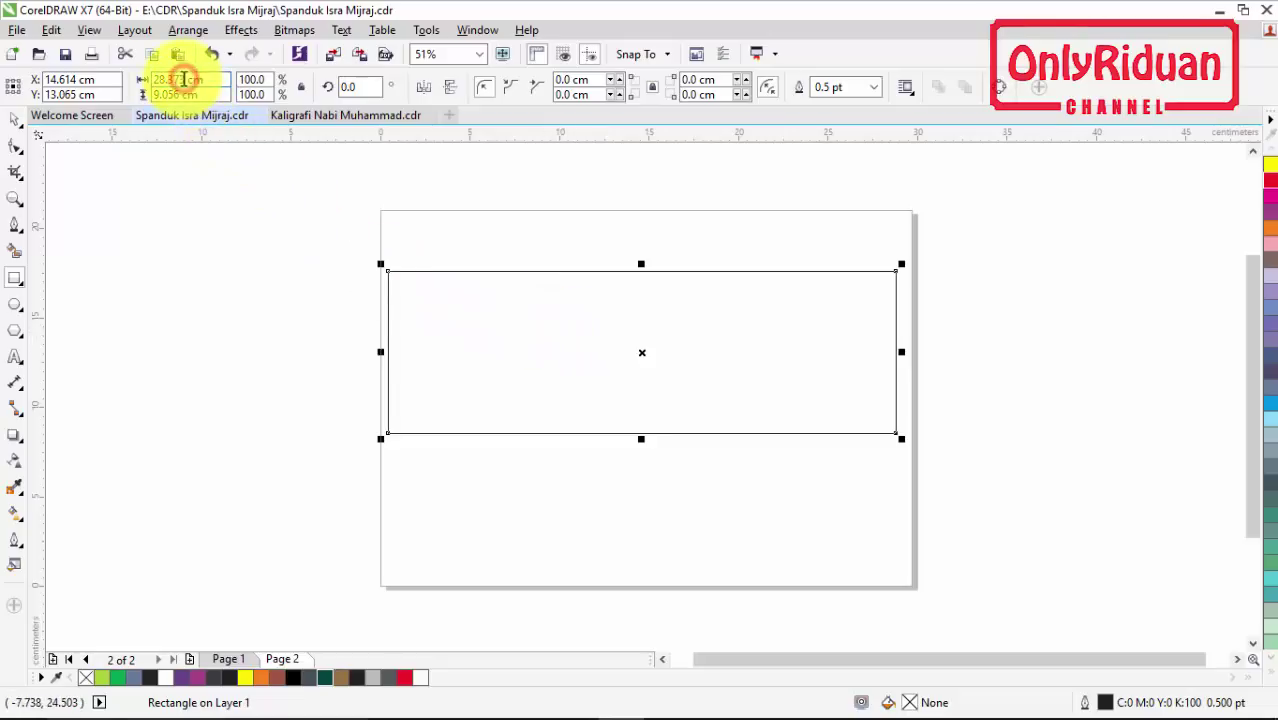
- Set the rectangle's size to 30 cm wide and 10 cm high
{"action": "left_click_drag", "start_coordinate": [184, 80], "coordinate": [158, 79]}
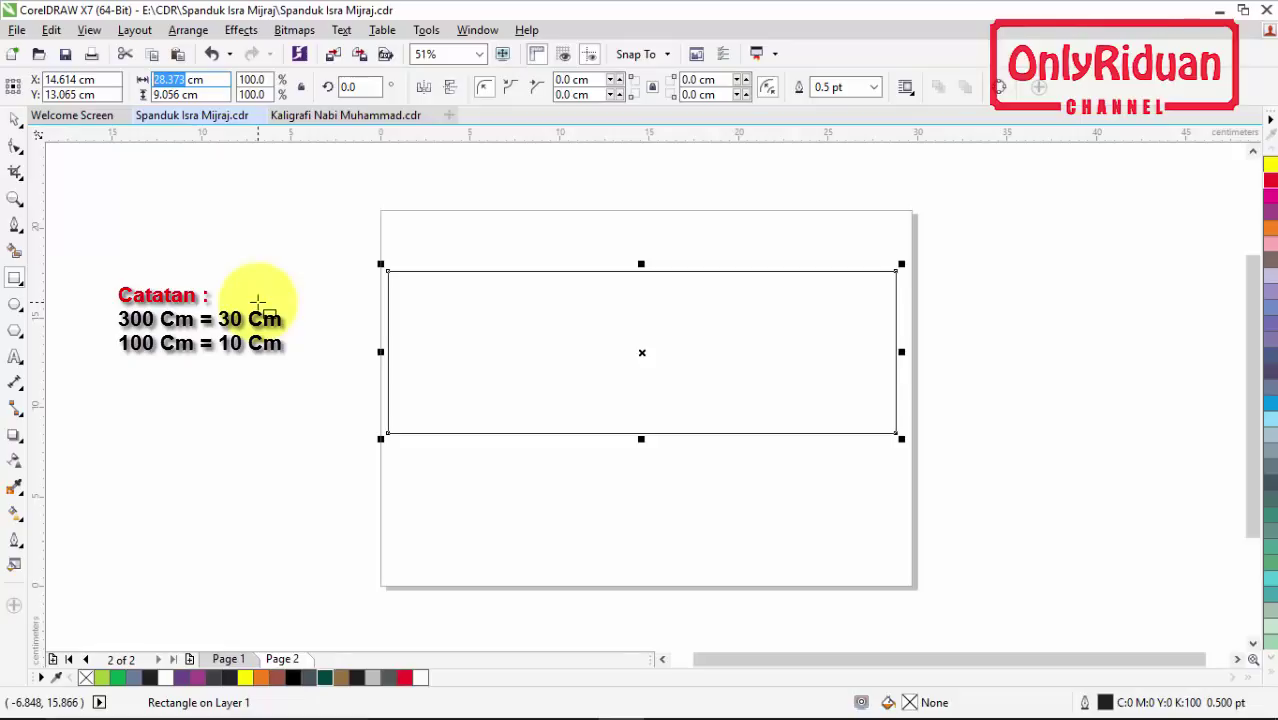
{"action": "type", "text": "30"}
{"action": "double_click", "coordinate": [176, 94]}
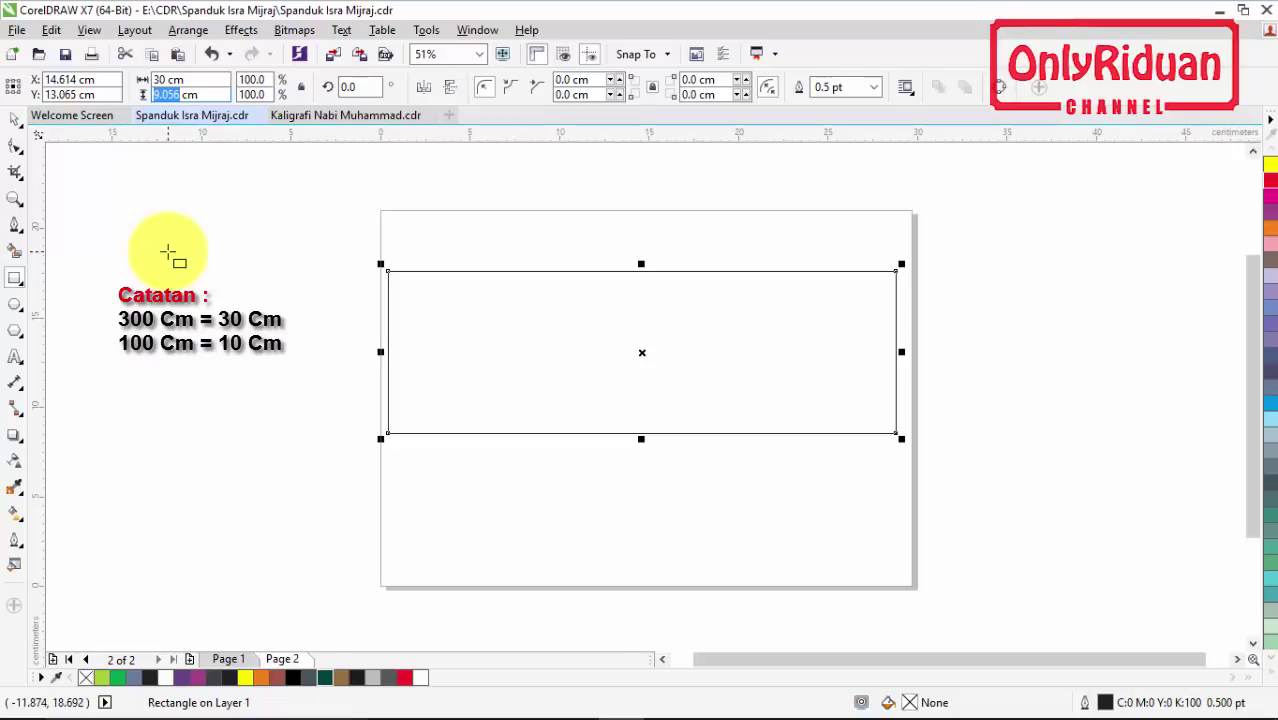
{"action": "type", "text": "10"}
{"action": "key", "text": "Return"}
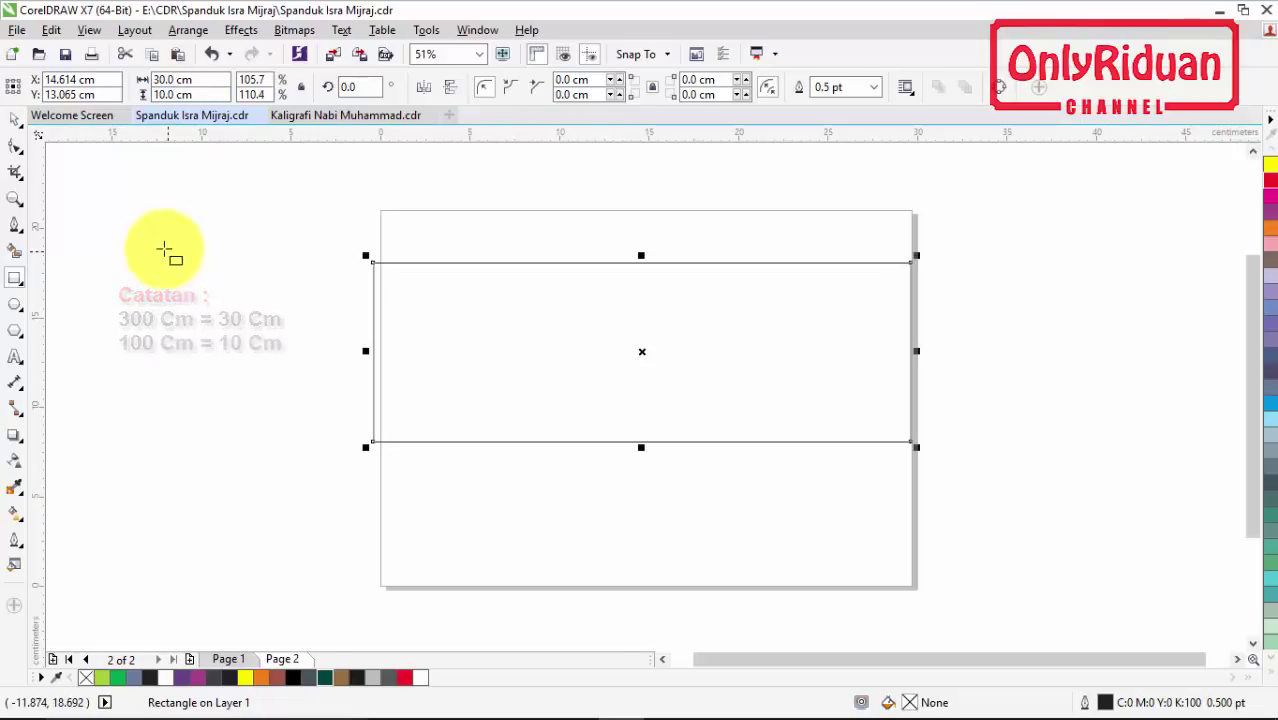
- Center the 30 × 10 cm rectangle on the page
{"action": "left_click", "coordinate": [14, 119]}
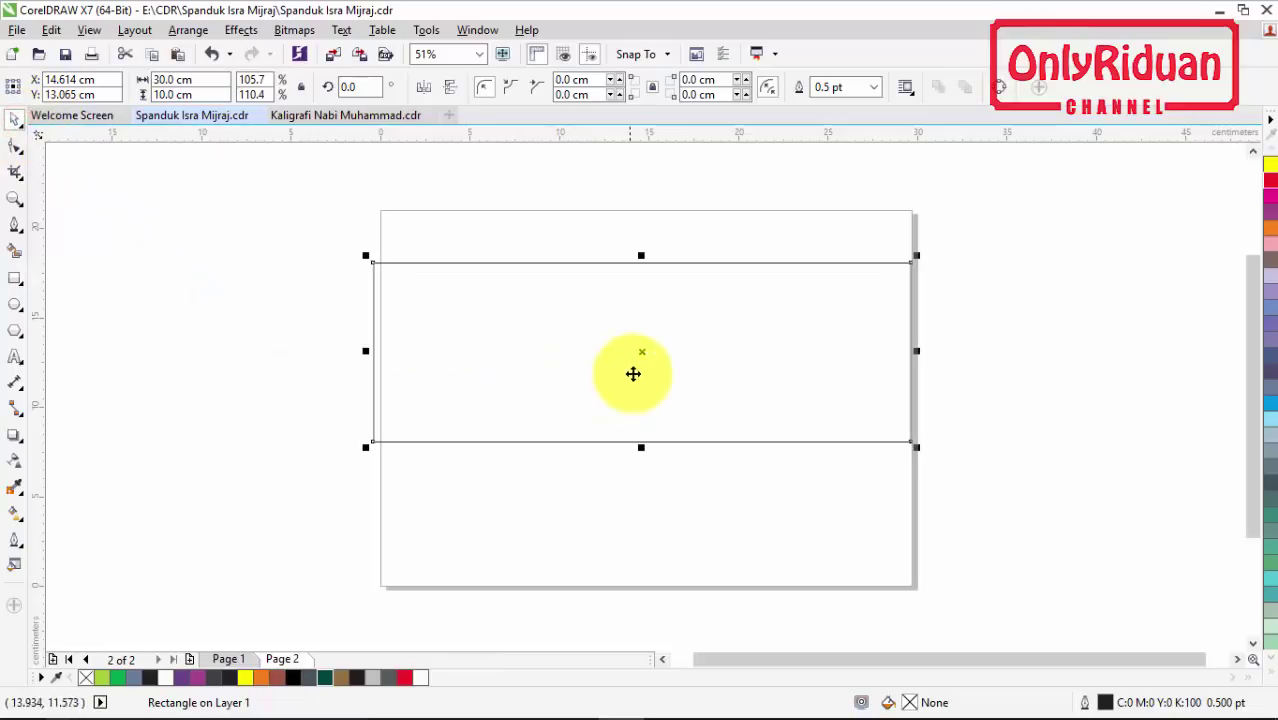
{"action": "left_click_drag", "start_coordinate": [641, 352], "coordinate": [648, 382]}
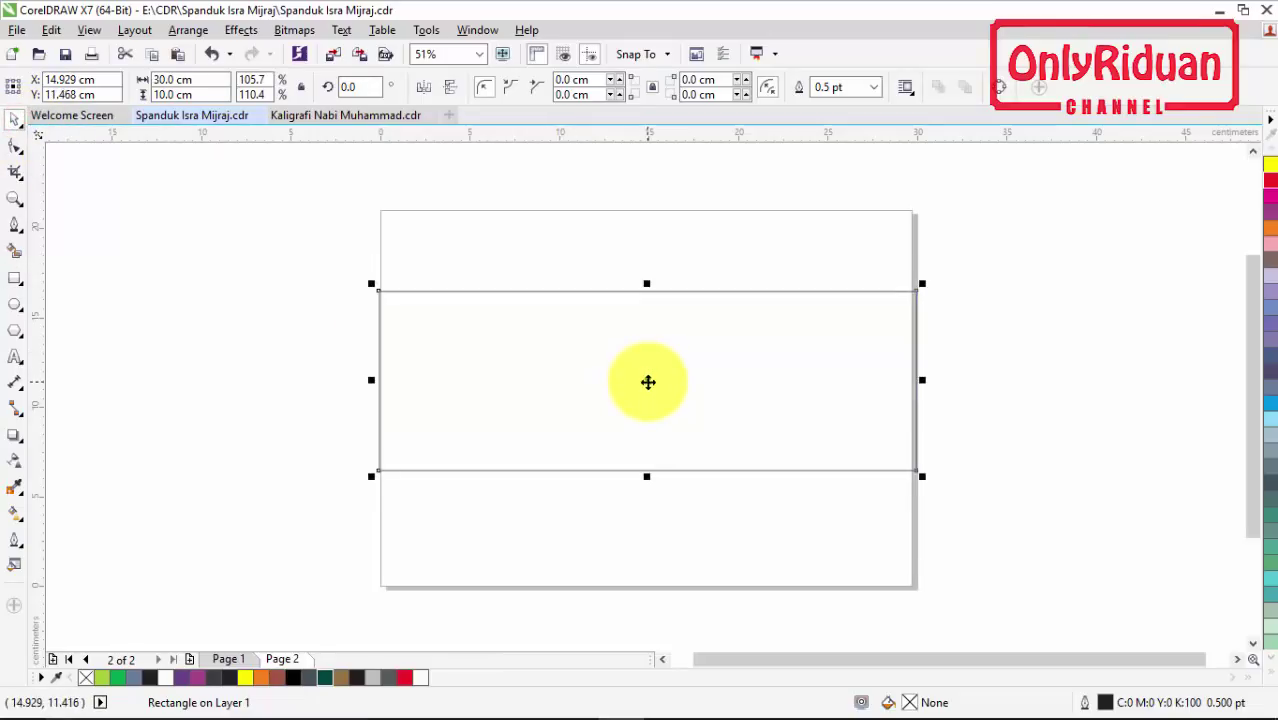
{"action": "key", "text": "p"}
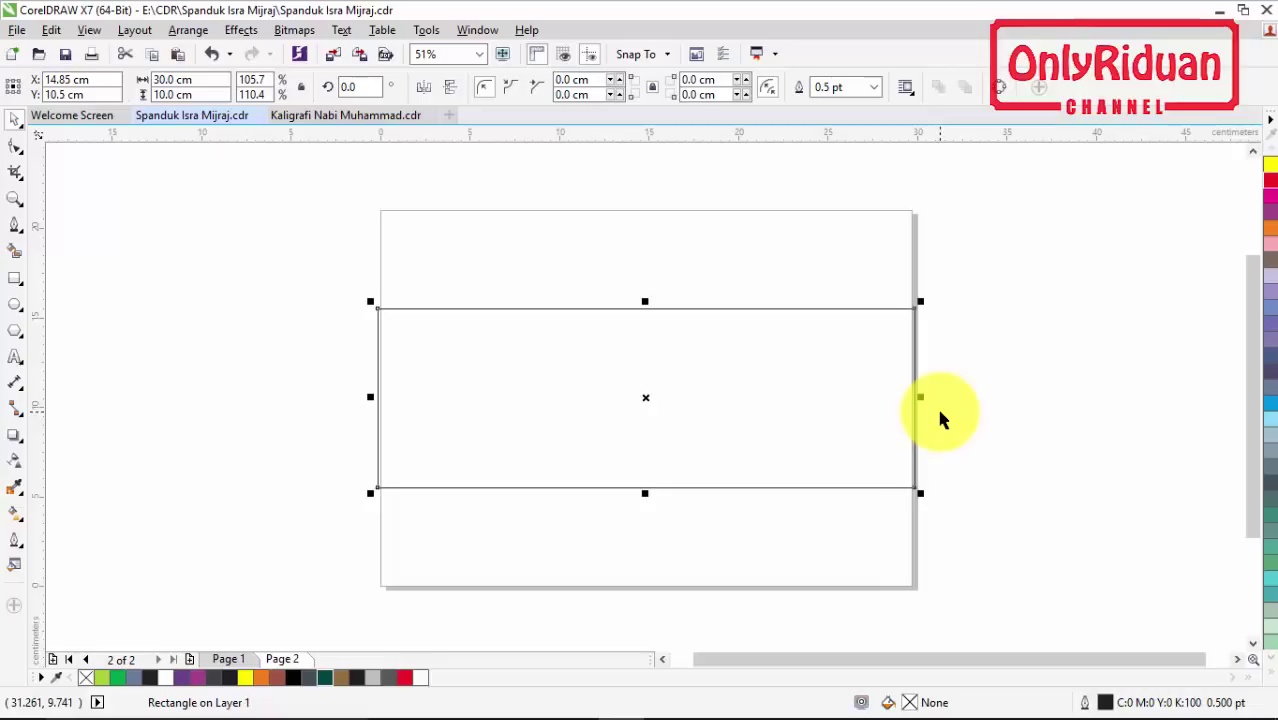
- Copy the two-part green ornament from the Kaligrafi Nabi Muhammad document and paste it onto page 2 of the banner document
{"action": "left_click", "coordinate": [235, 661]}
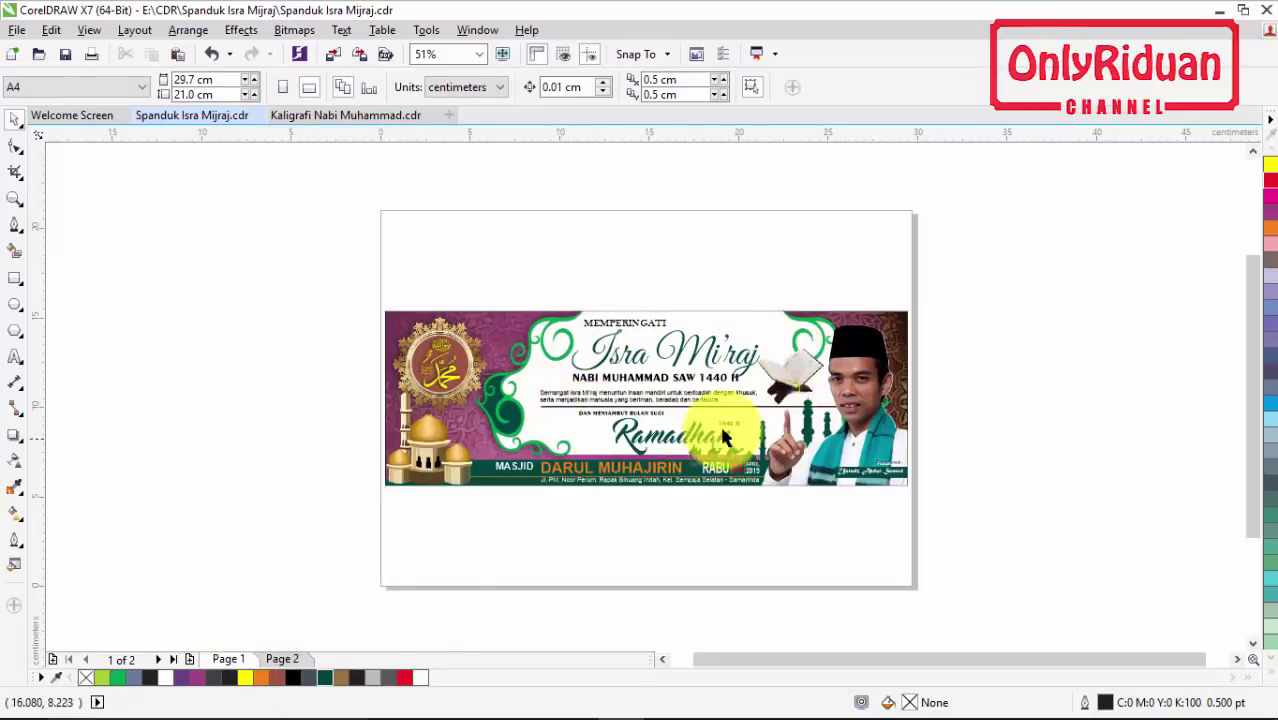
{"action": "left_click", "coordinate": [284, 659]}
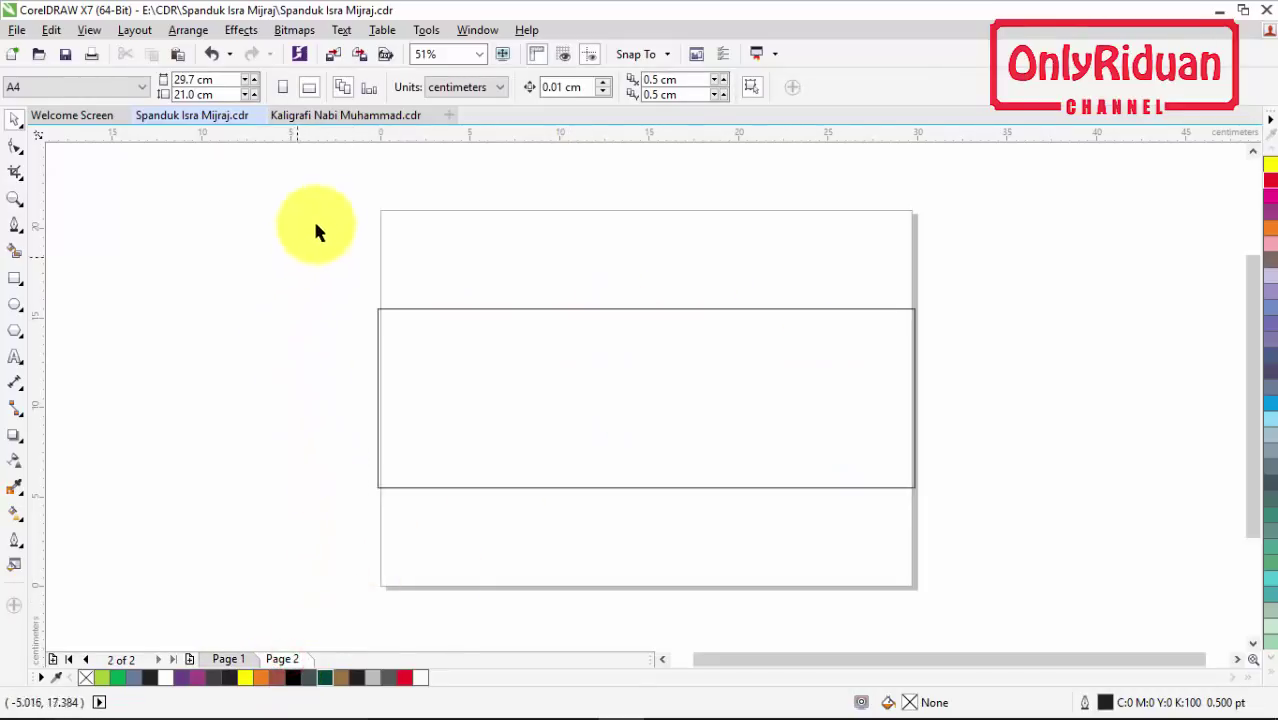
{"action": "left_click", "coordinate": [330, 115]}
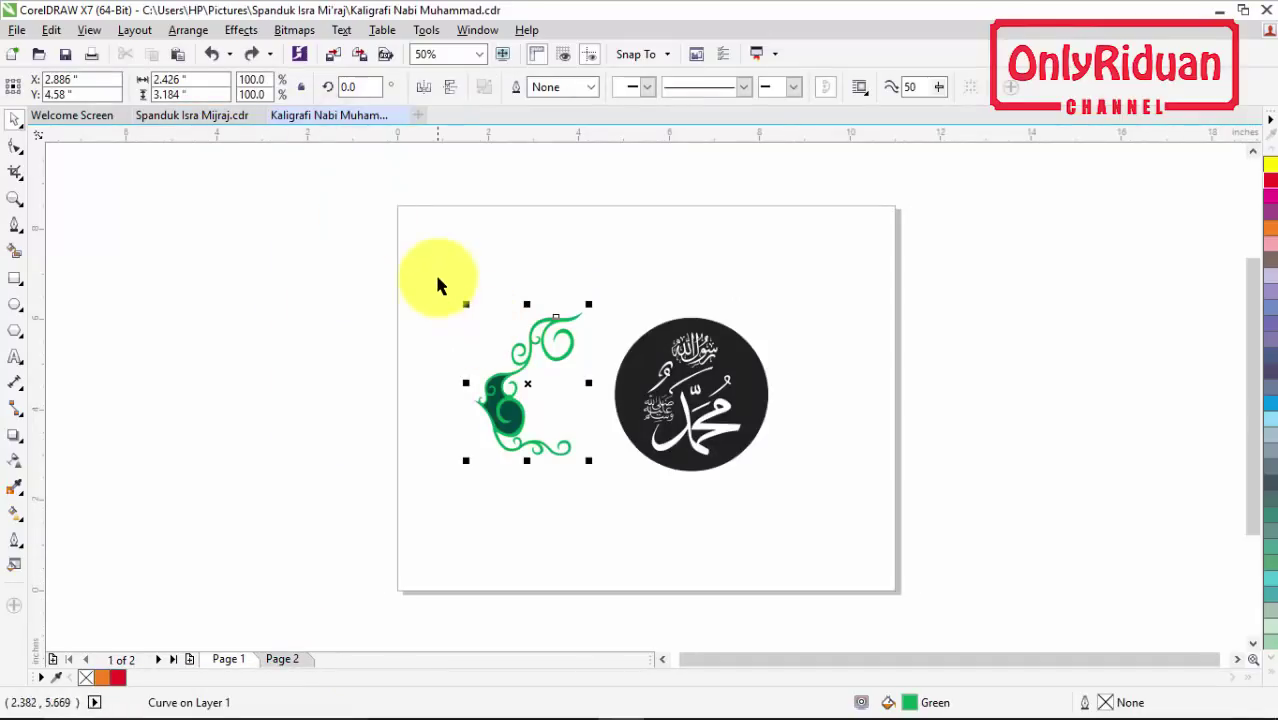
{"action": "left_click_drag", "start_coordinate": [346, 238], "coordinate": [601, 481]}
{"action": "key", "text": "ctrl+c"}
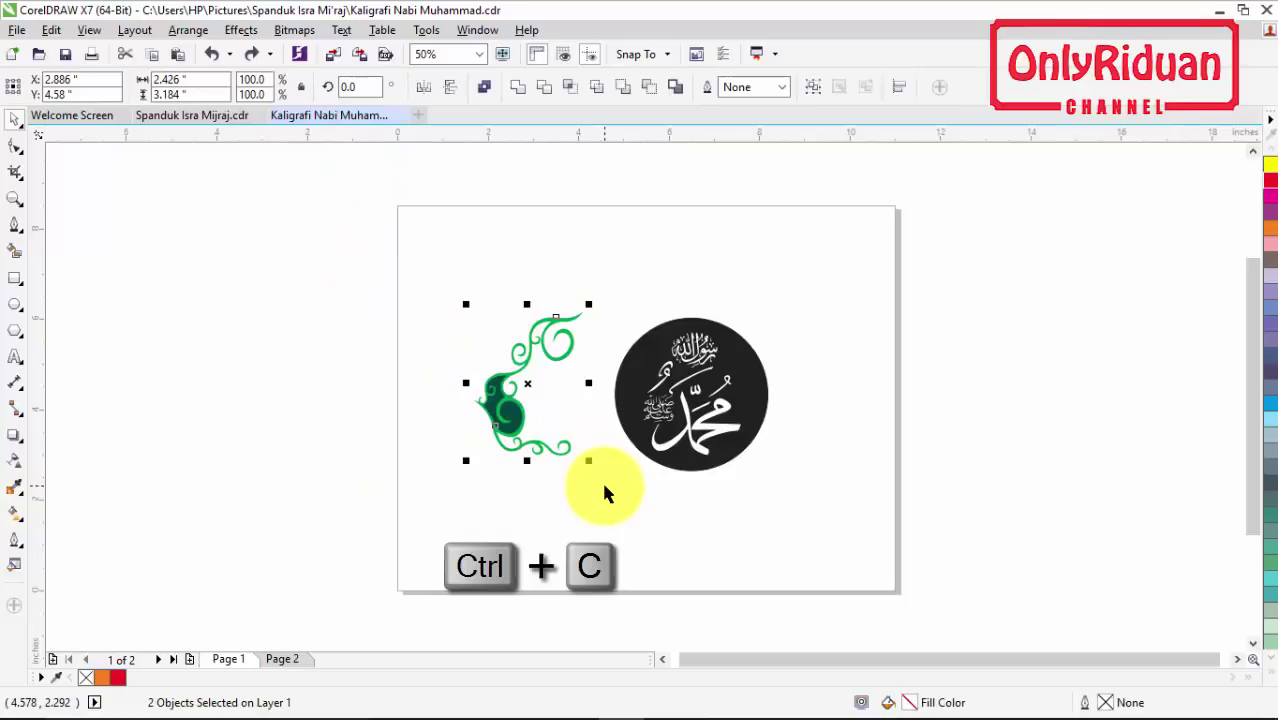
{"action": "left_click", "coordinate": [215, 116]}
{"action": "key", "text": "ctrl+v"}
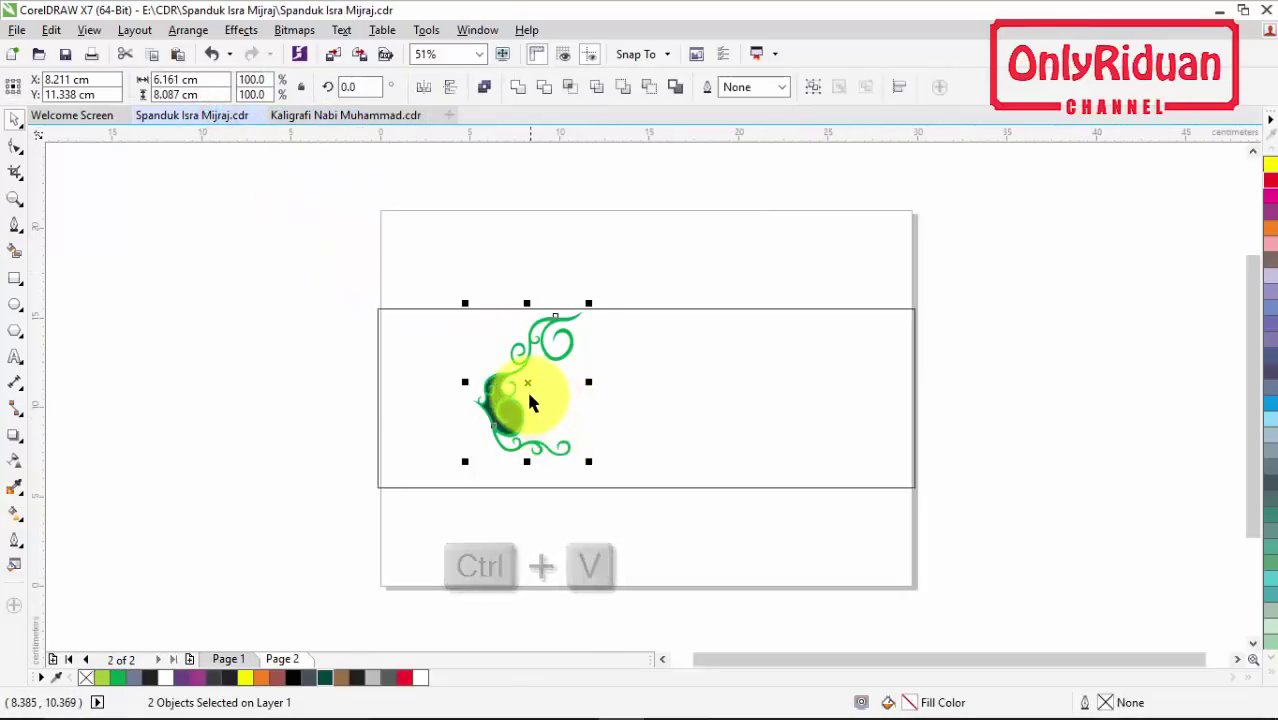
- Group the pasted ornament's two objects and scale the group to about 5.5 × 7.2 cm in the rectangle's left half
{"action": "left_click_drag", "start_coordinate": [529, 382], "coordinate": [546, 381]}
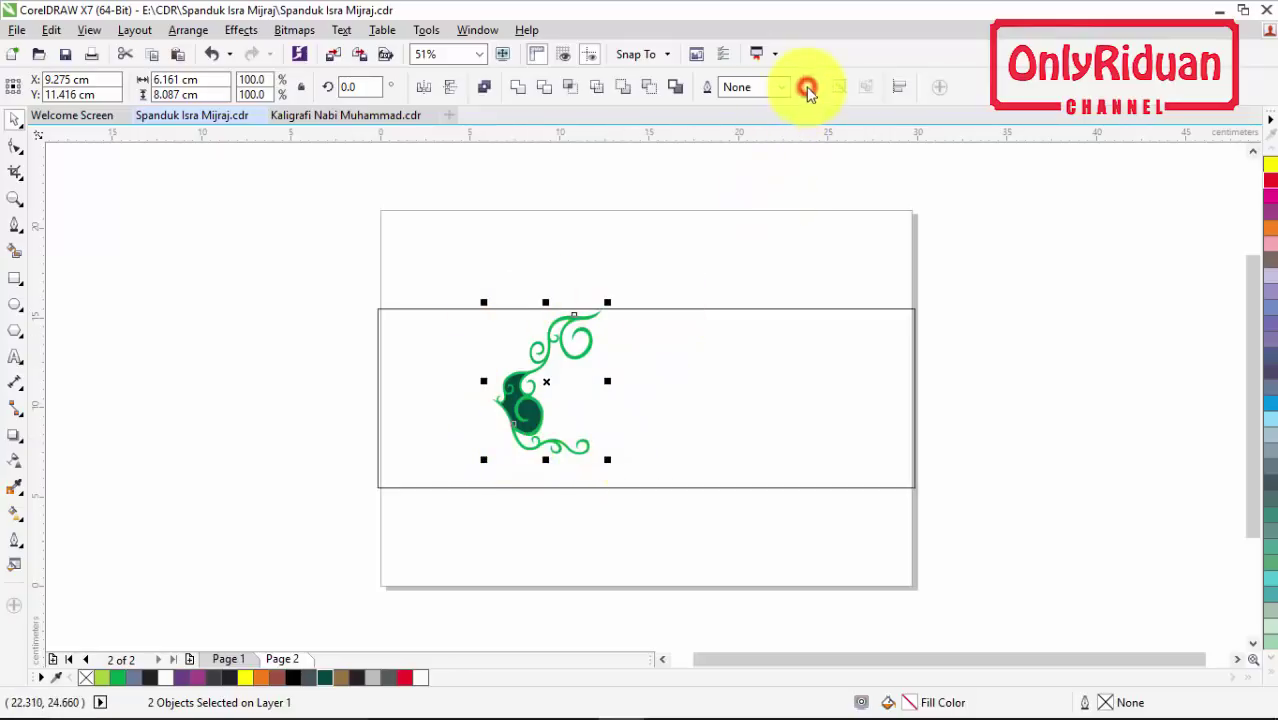
{"action": "left_click", "coordinate": [808, 88]}
{"action": "mouse_move", "coordinate": [484, 459]}
{"action": "left_mouse_down"}
{"action": "mouse_move", "coordinate": [502, 443]}
{"action": "mouse_move", "coordinate": [479, 438]}
{"action": "mouse_move", "coordinate": [503, 446]}
{"action": "left_mouse_up"}
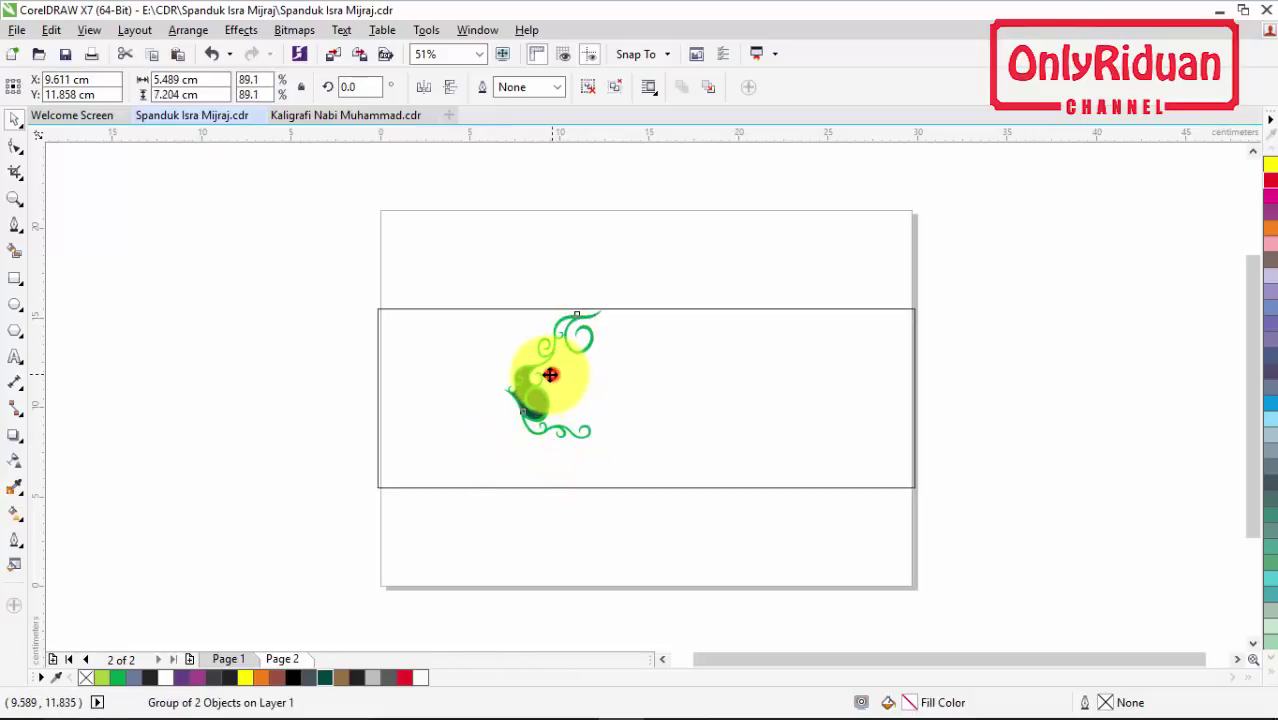
- Duplicate the green ornament group to the frame's right end, mirror the copy horizontally and move it against the right edge
{"action": "left_click_drag", "start_coordinate": [550, 374], "coordinate": [816, 374]}
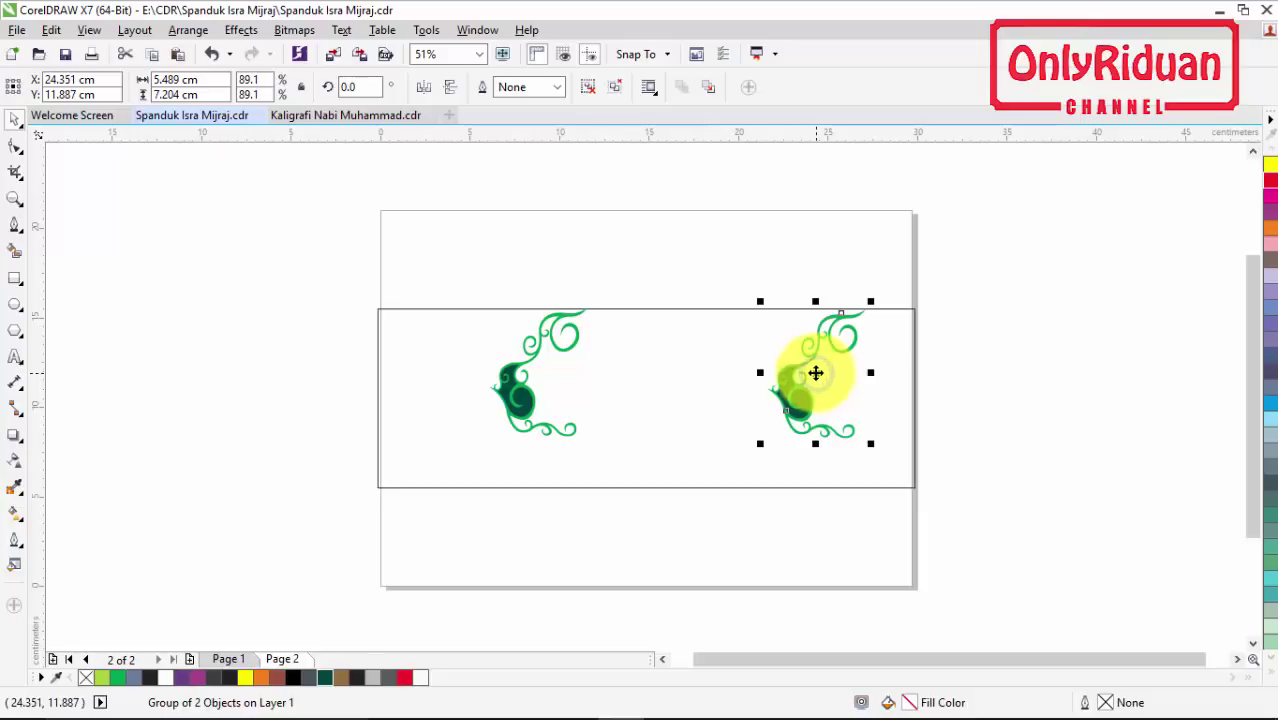
{"action": "left_click", "coordinate": [426, 90]}
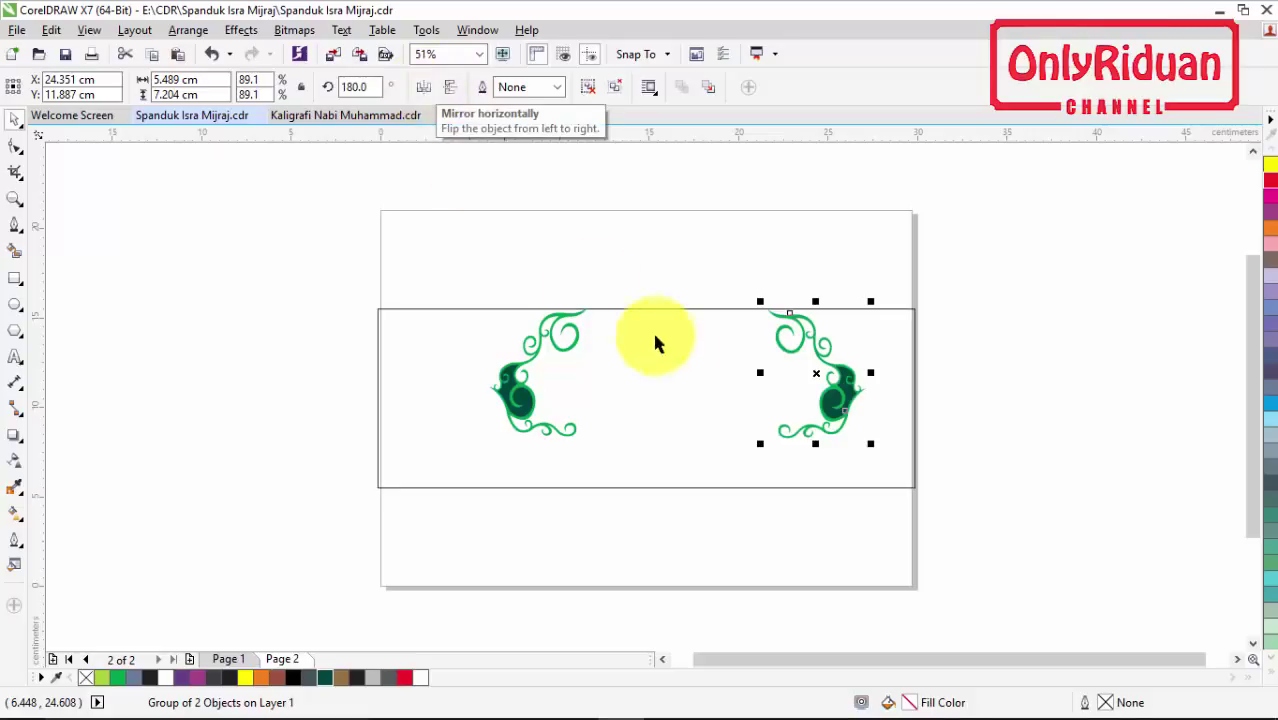
{"action": "left_click_drag", "start_coordinate": [815, 372], "coordinate": [866, 373]}
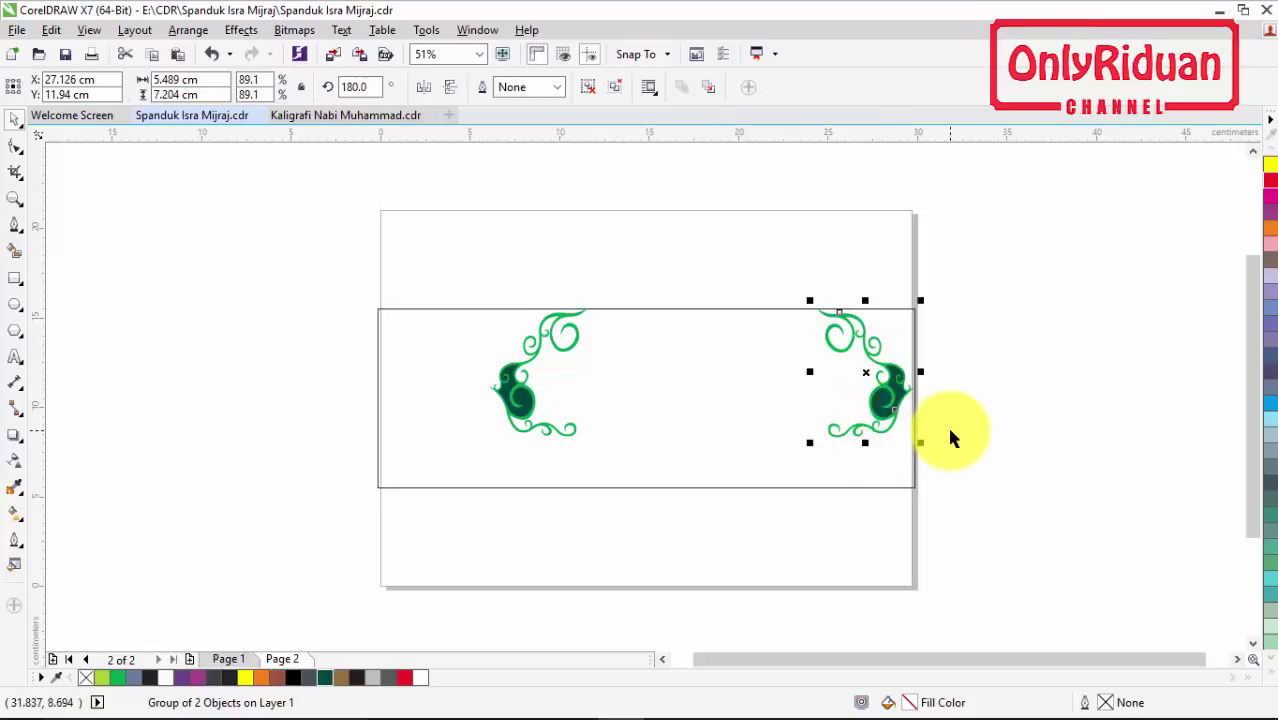
- Align both ornaments with the top edge of the 30 × 10 cm rectangle and check the contact point
{"action": "left_click_drag", "start_coordinate": [1016, 545], "coordinate": [331, 254]}
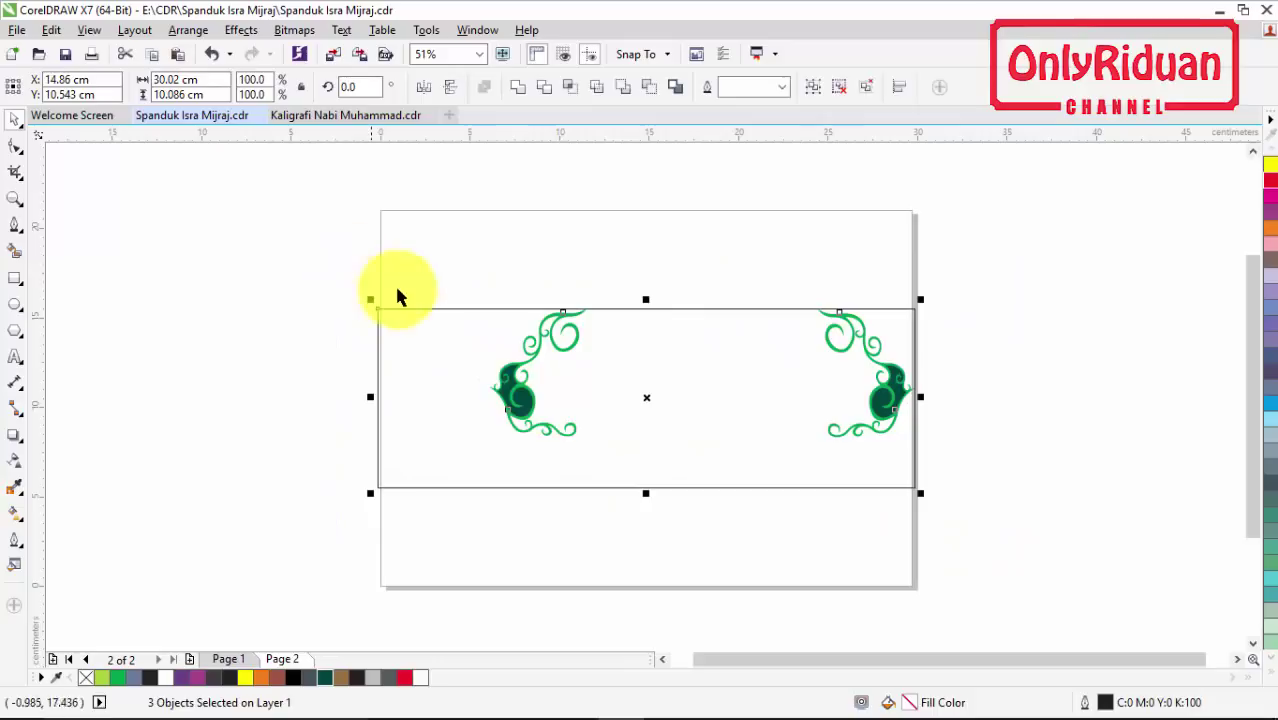
{"action": "key", "text": "t"}
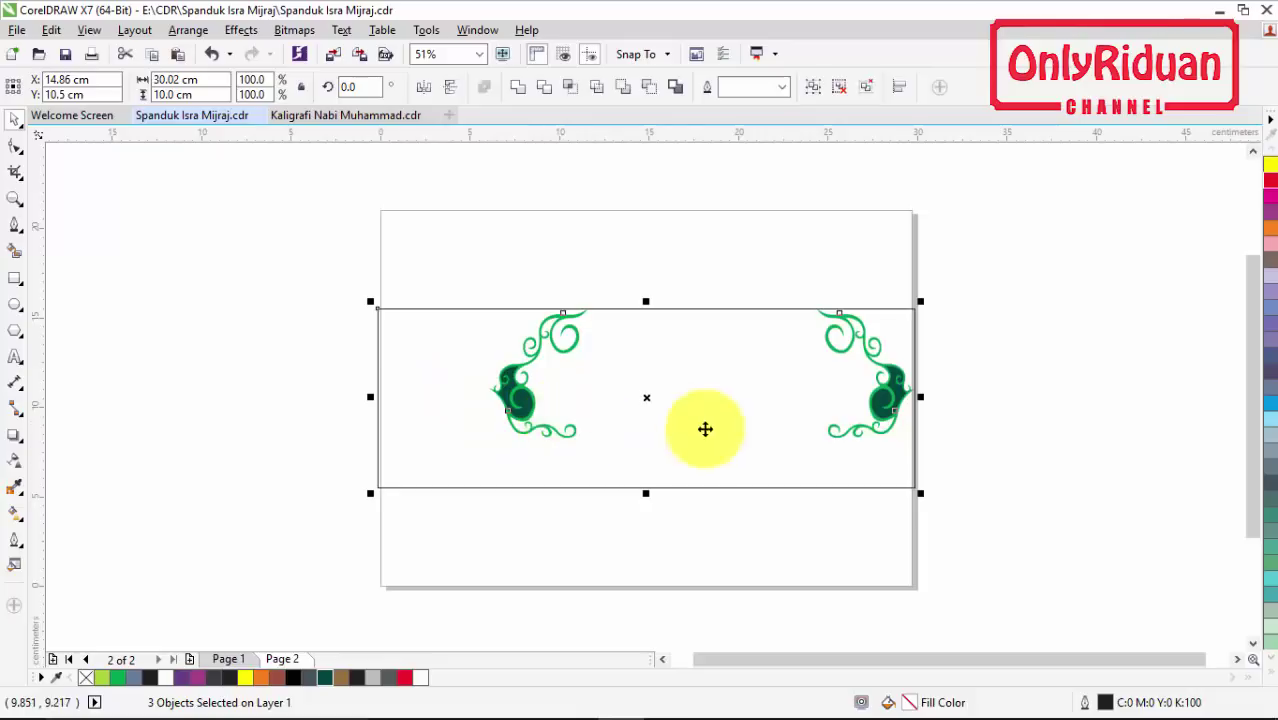
{"action": "scroll", "coordinate": [575, 314], "scroll_direction": "up", "scroll_amount": 5}
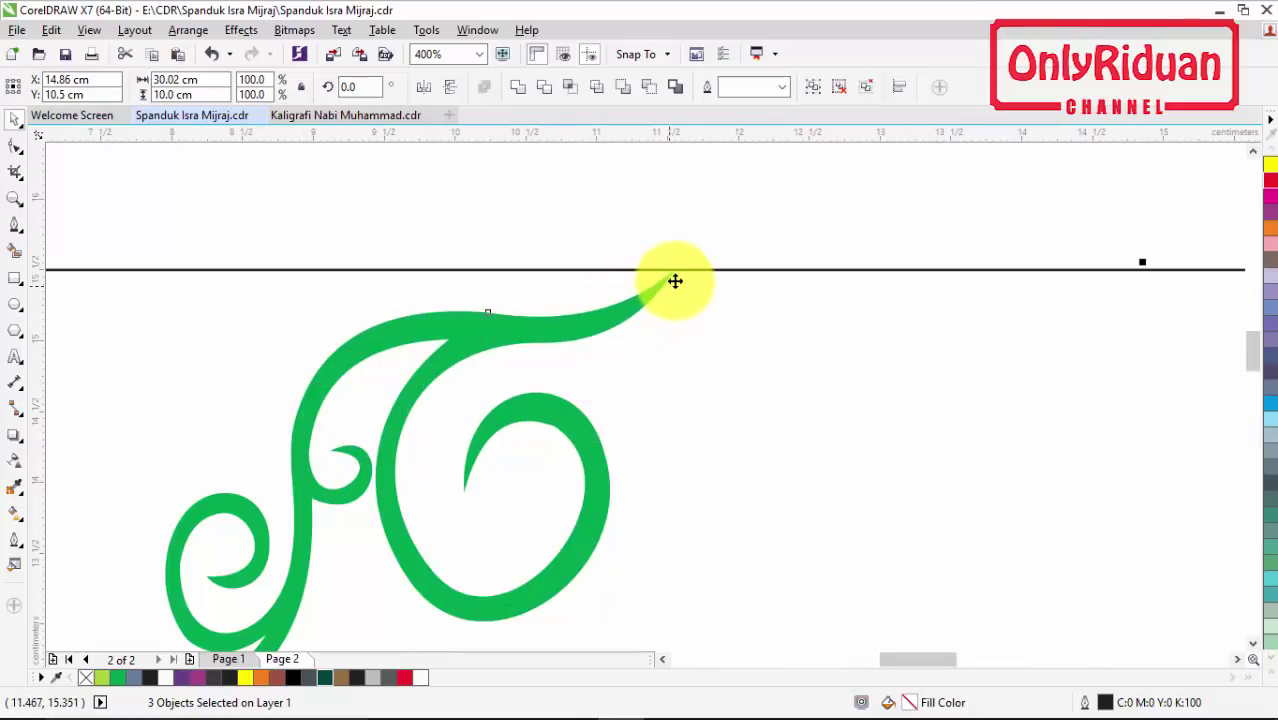
{"action": "scroll", "coordinate": [675, 281], "scroll_direction": "down", "scroll_amount": 5}
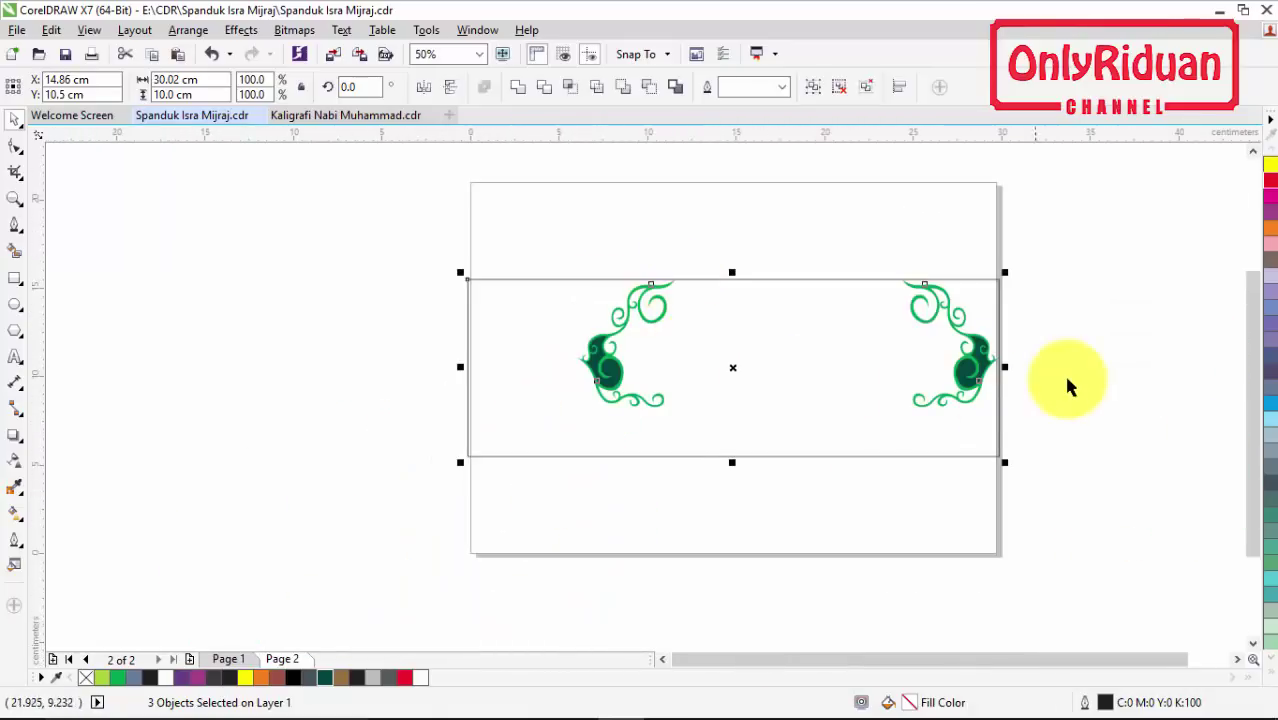
{"action": "left_click", "coordinate": [1068, 383]}
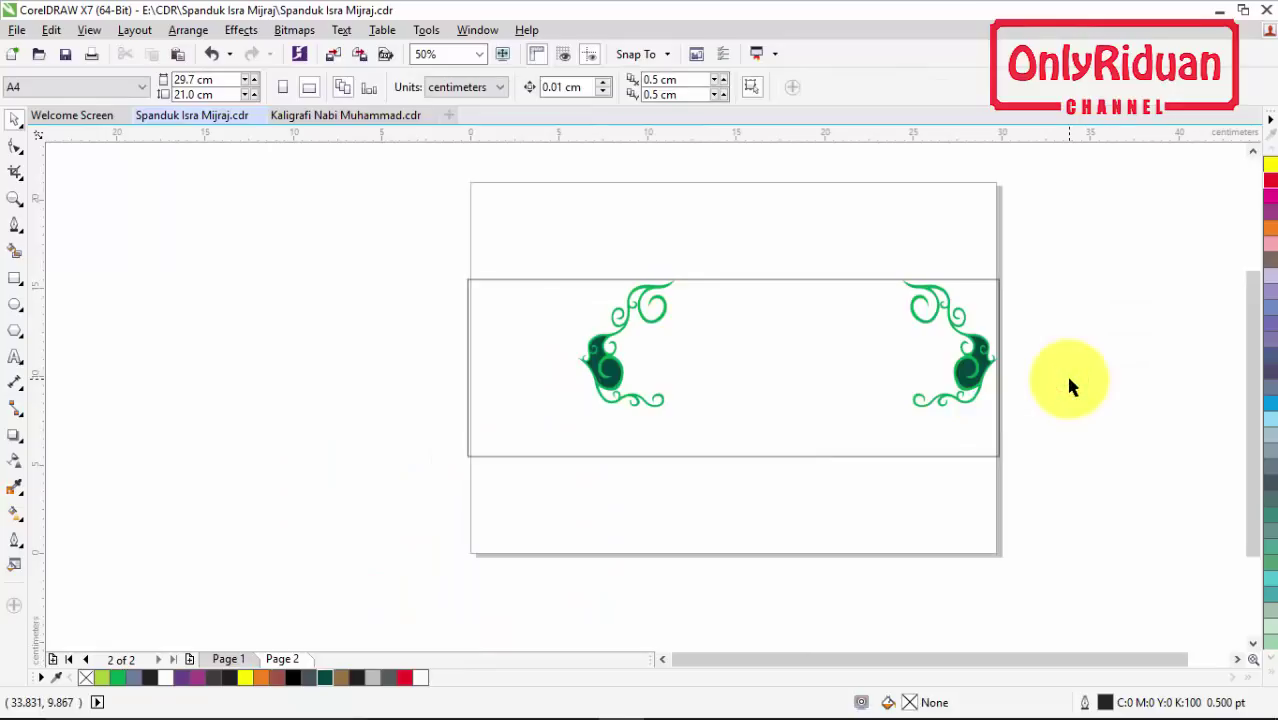
- Consult the finished banner on page 1, then draw a rectangle about 27.8 × 2.7 cm below the ornaments on page 2
{"action": "left_click", "coordinate": [243, 662]}
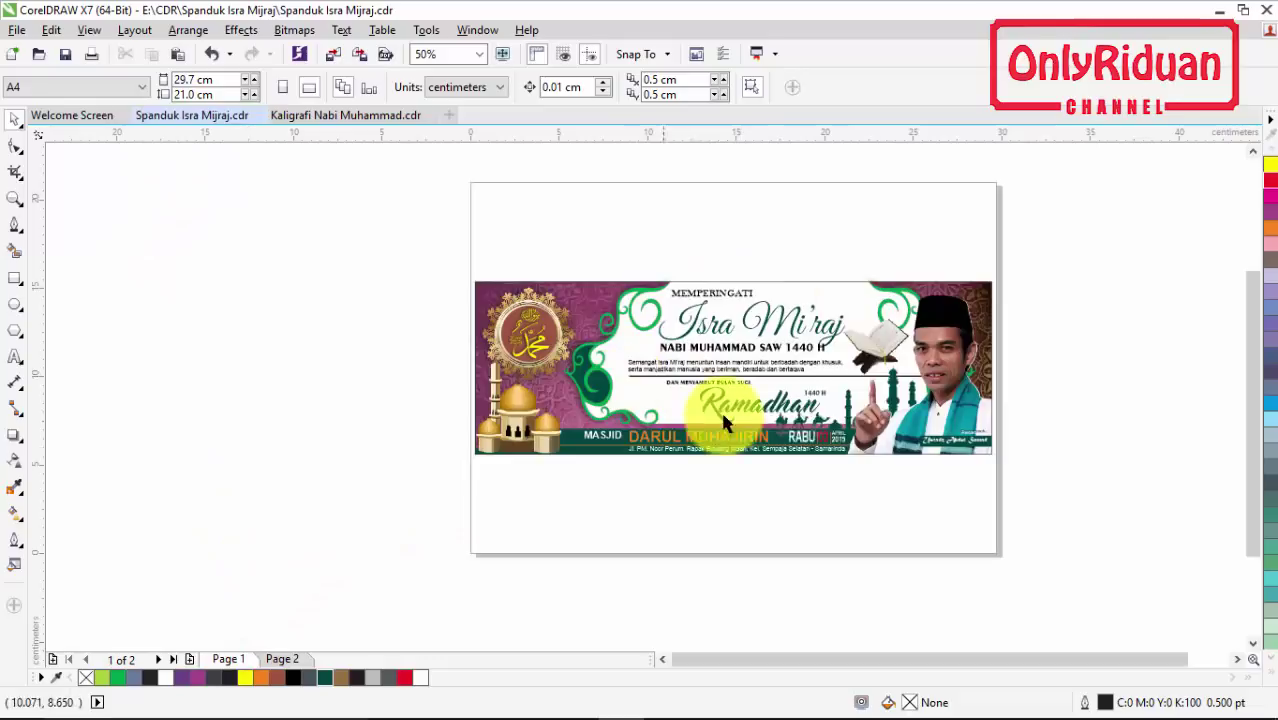
{"action": "left_click", "coordinate": [284, 659]}
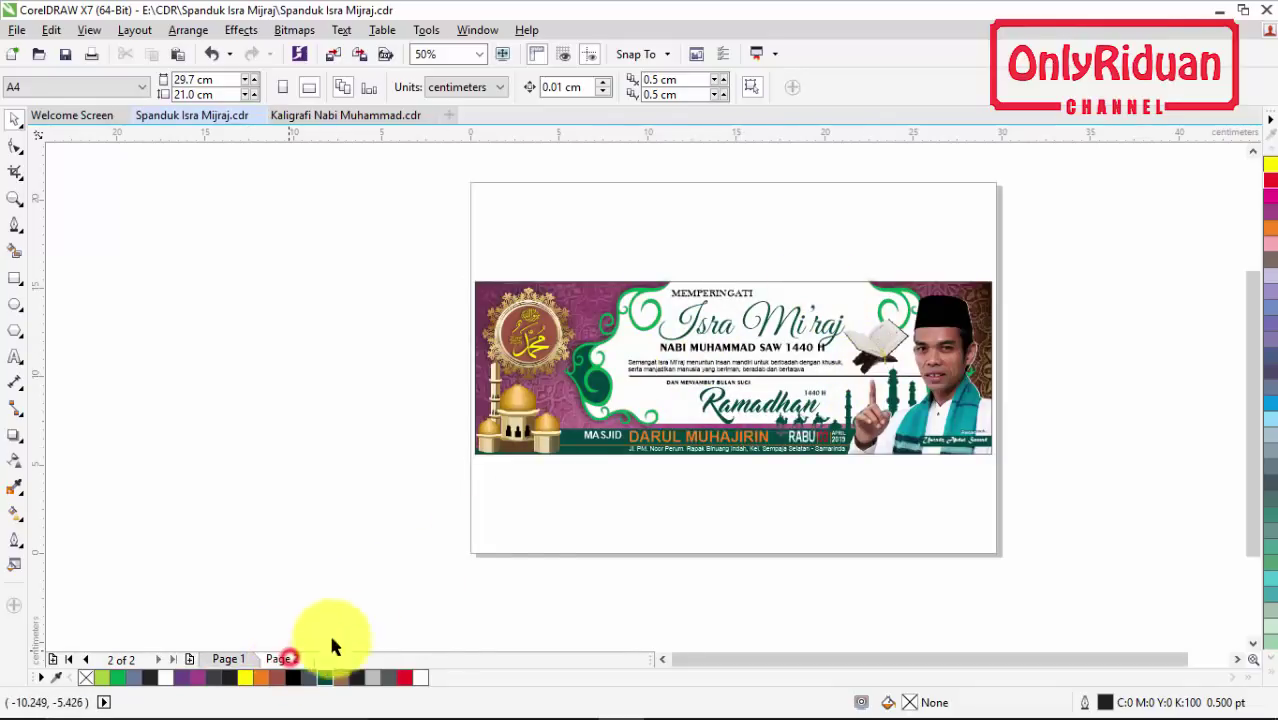
{"action": "left_click", "coordinate": [14, 277]}
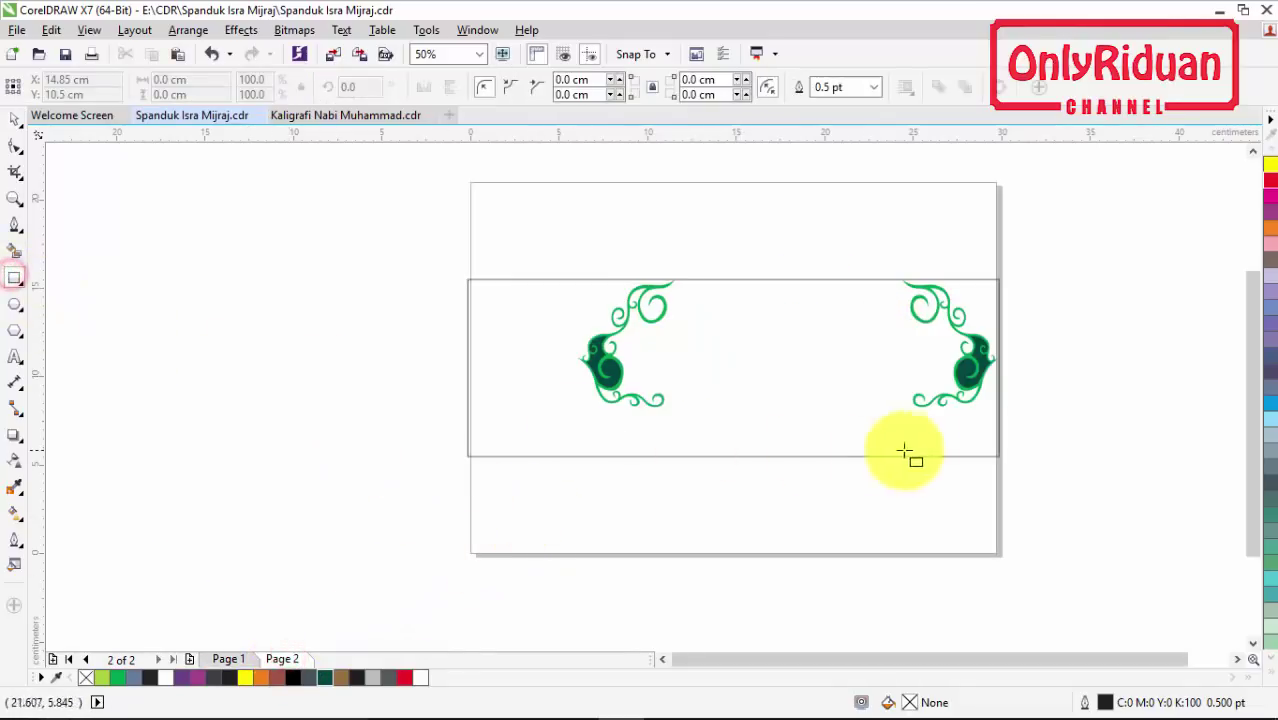
{"action": "left_click_drag", "start_coordinate": [1033, 455], "coordinate": [535, 408]}
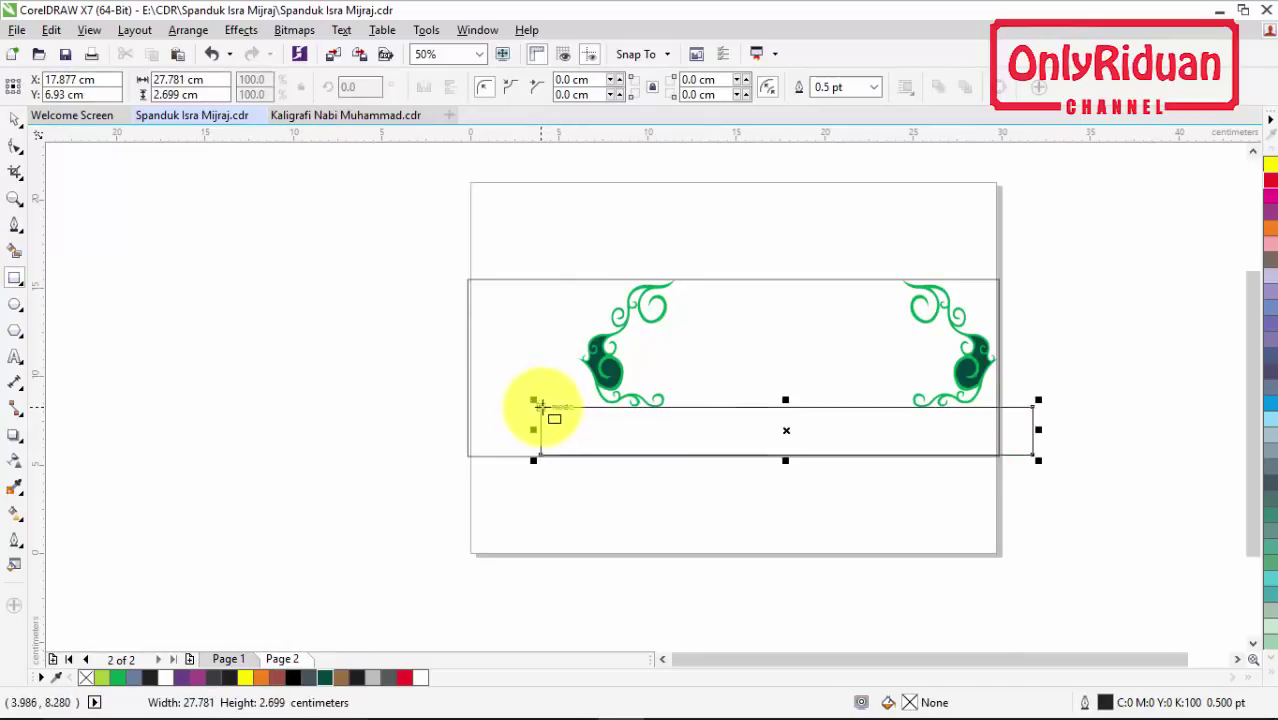
- Nudge the lower rectangle up to Y 6.95 cm so its upper edge touches the ornament's lowest curl
{"action": "scroll", "coordinate": [680, 412], "scroll_direction": "up", "scroll_amount": 2}
{"action": "scroll", "coordinate": [612, 397], "scroll_direction": "up", "scroll_amount": 2}
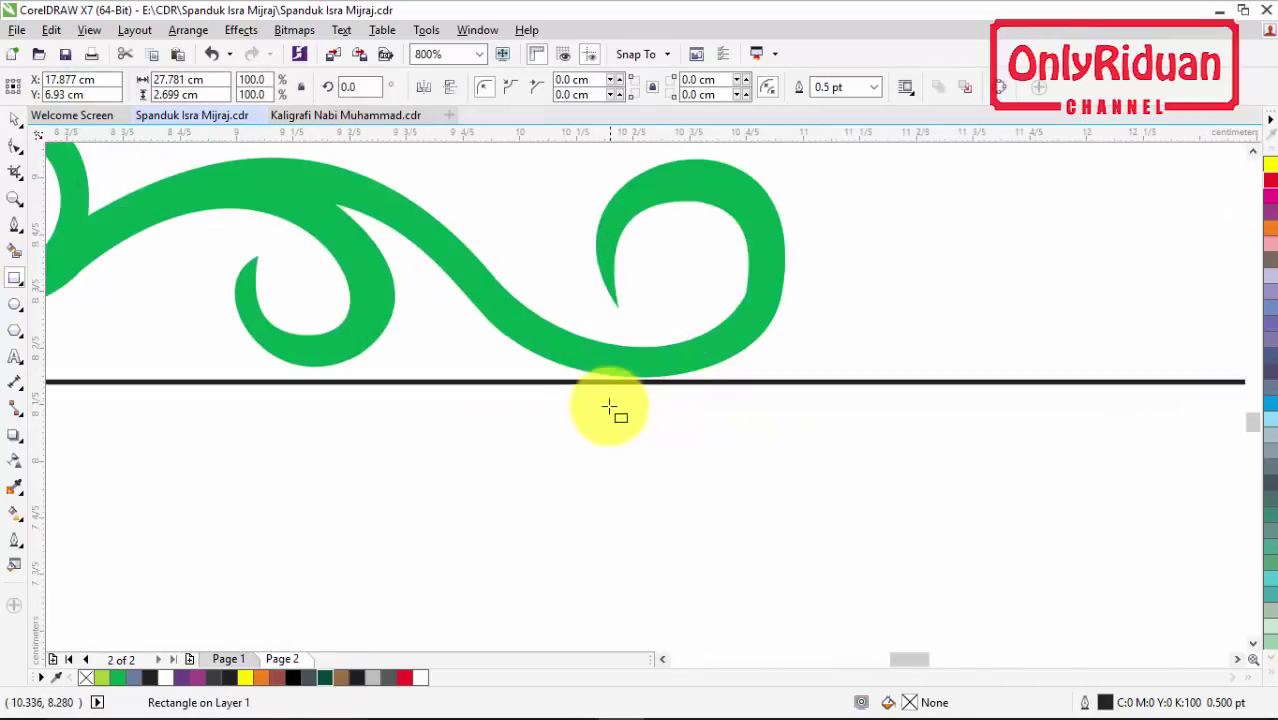
{"action": "left_click", "coordinate": [16, 121]}
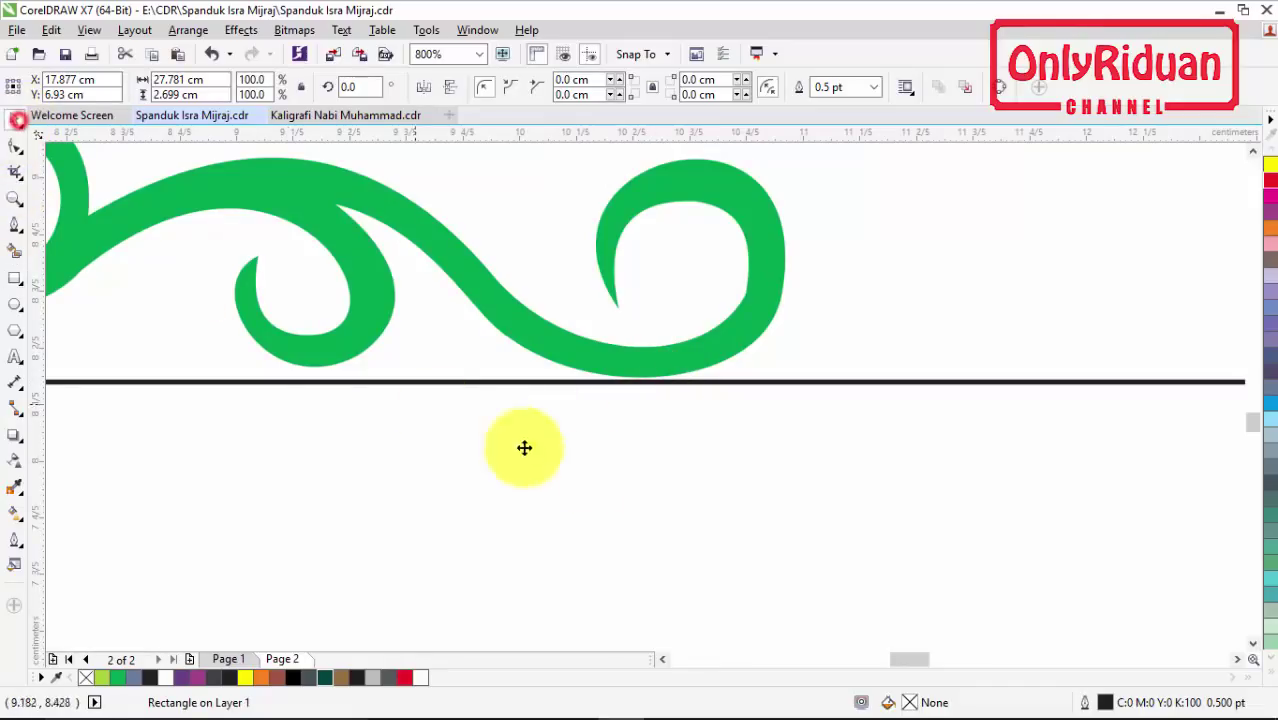
{"action": "key", "text": "Up"}
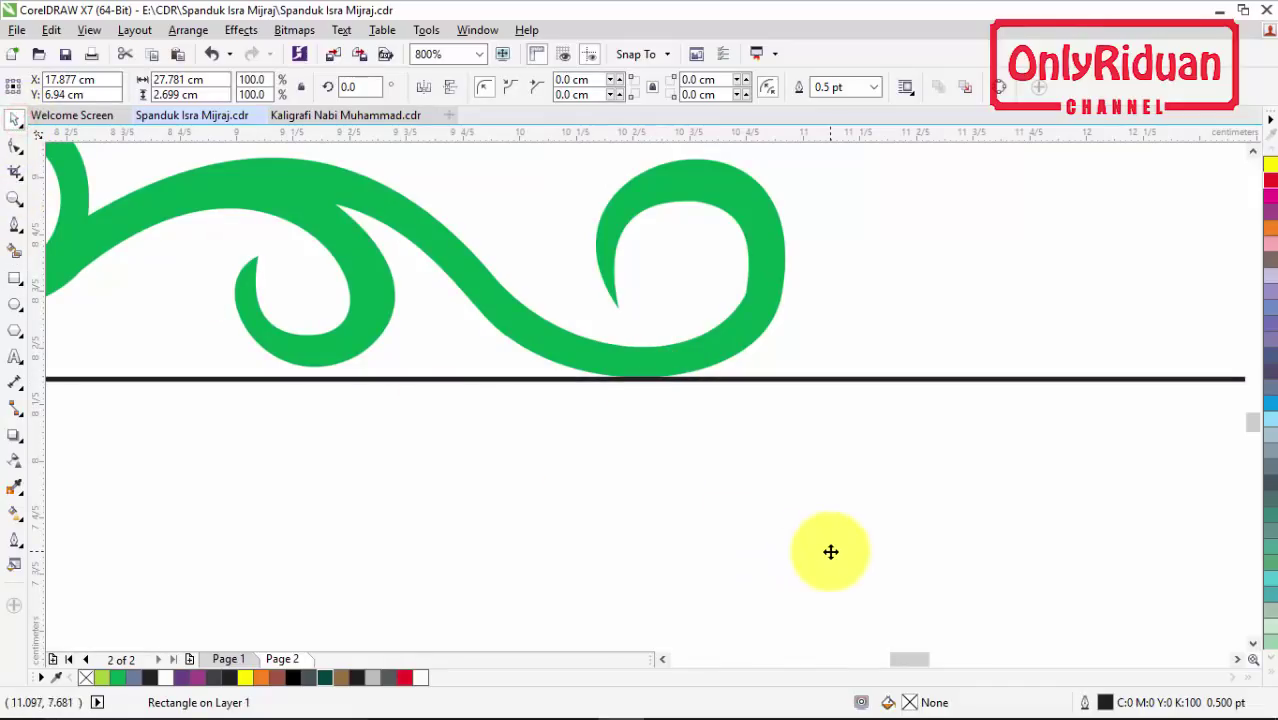
{"action": "key", "text": "Up"}
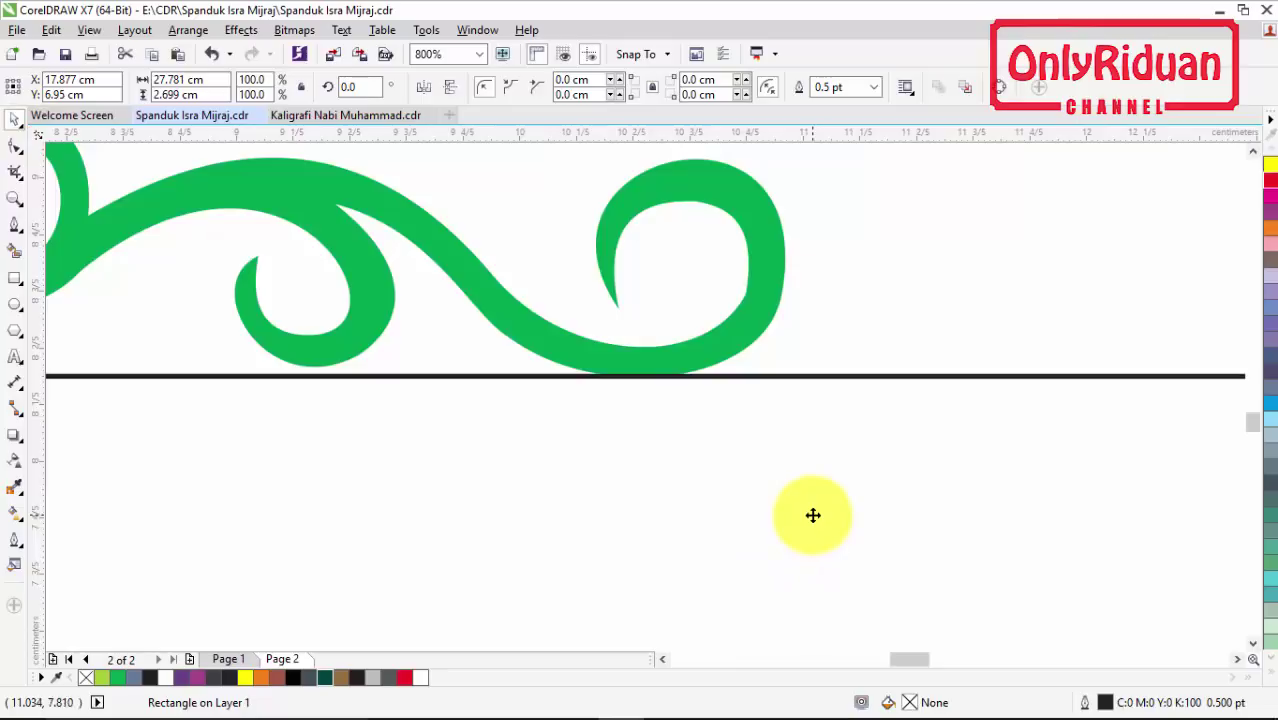
{"action": "scroll", "coordinate": [815, 515], "scroll_direction": "down", "scroll_amount": 4}
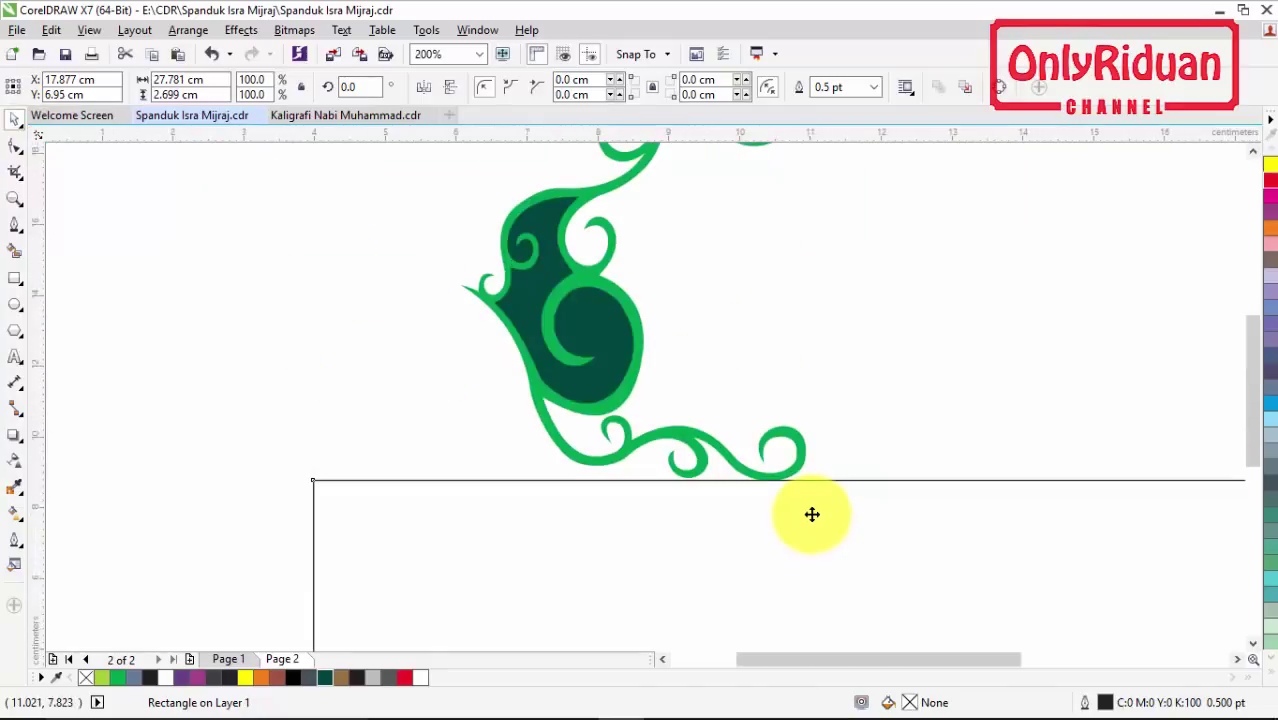
{"action": "left_click", "coordinate": [1237, 659]}
{"action": "left_click", "coordinate": [1010, 451]}
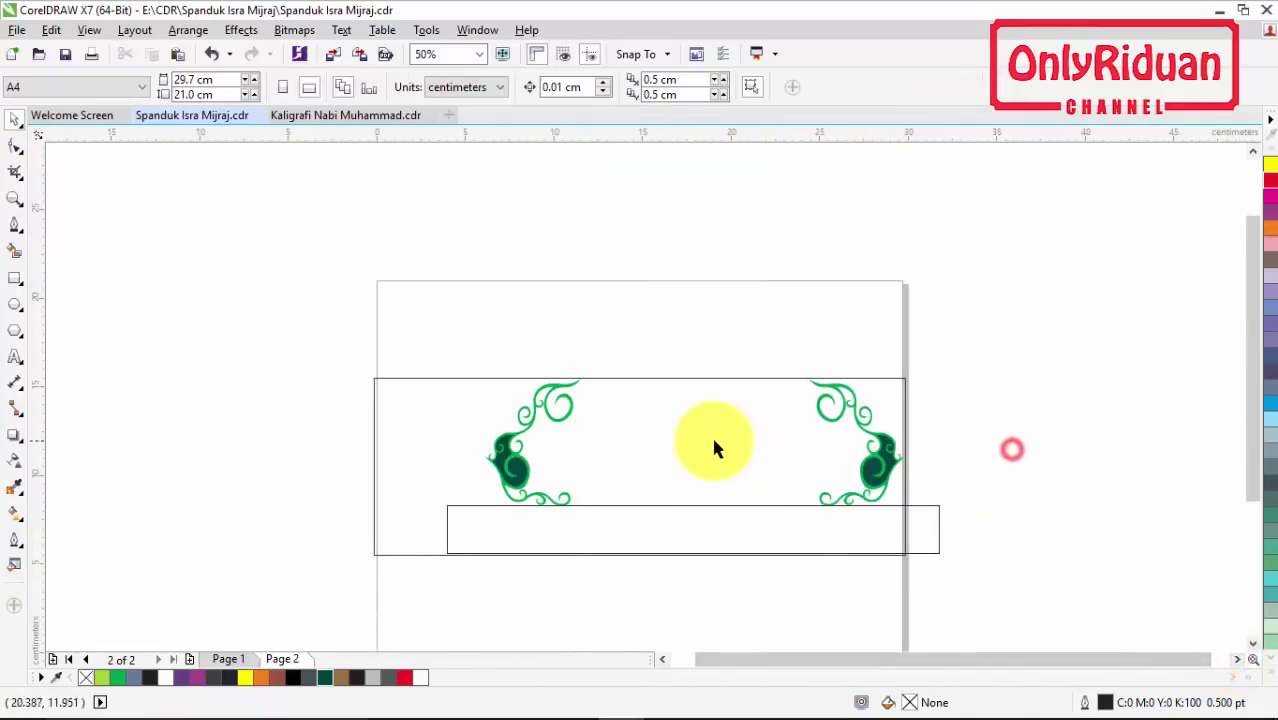
- Use Smart Fill to create a C40 M20 Y0 K40 shape in the enclosed area between the two ornaments
{"action": "left_click", "coordinate": [15, 262]}
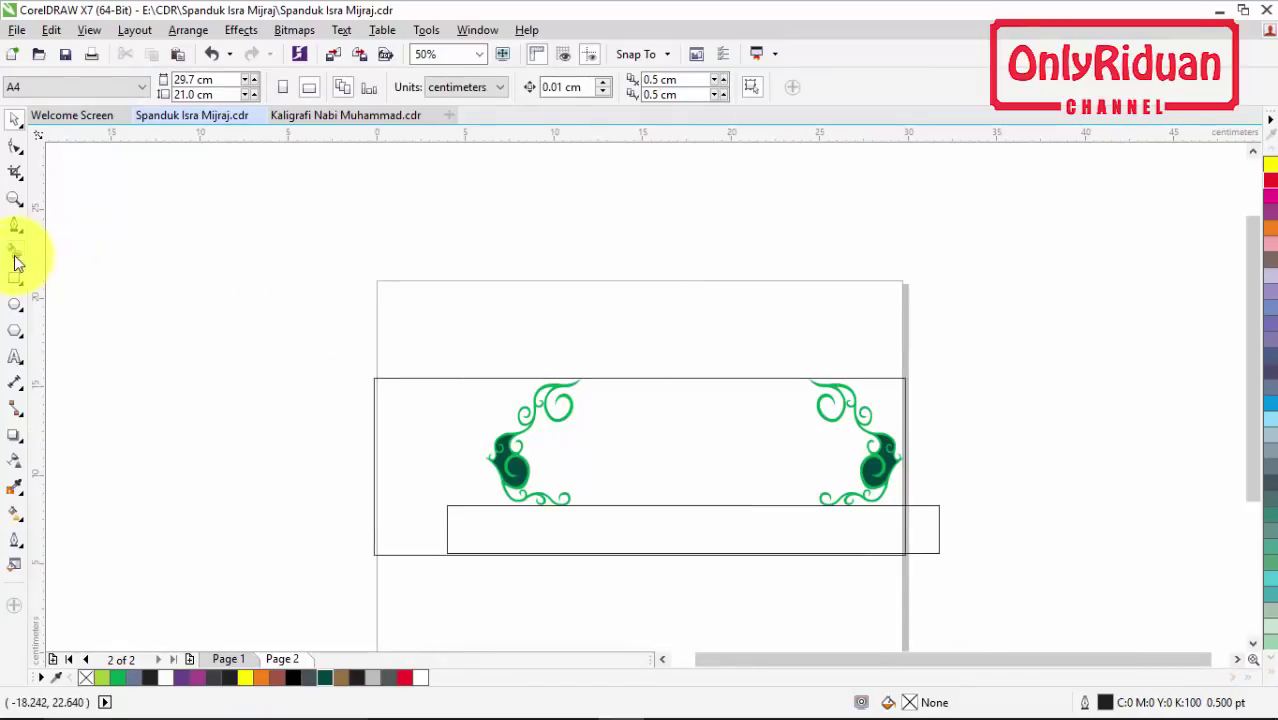
{"action": "left_click", "coordinate": [13, 252]}
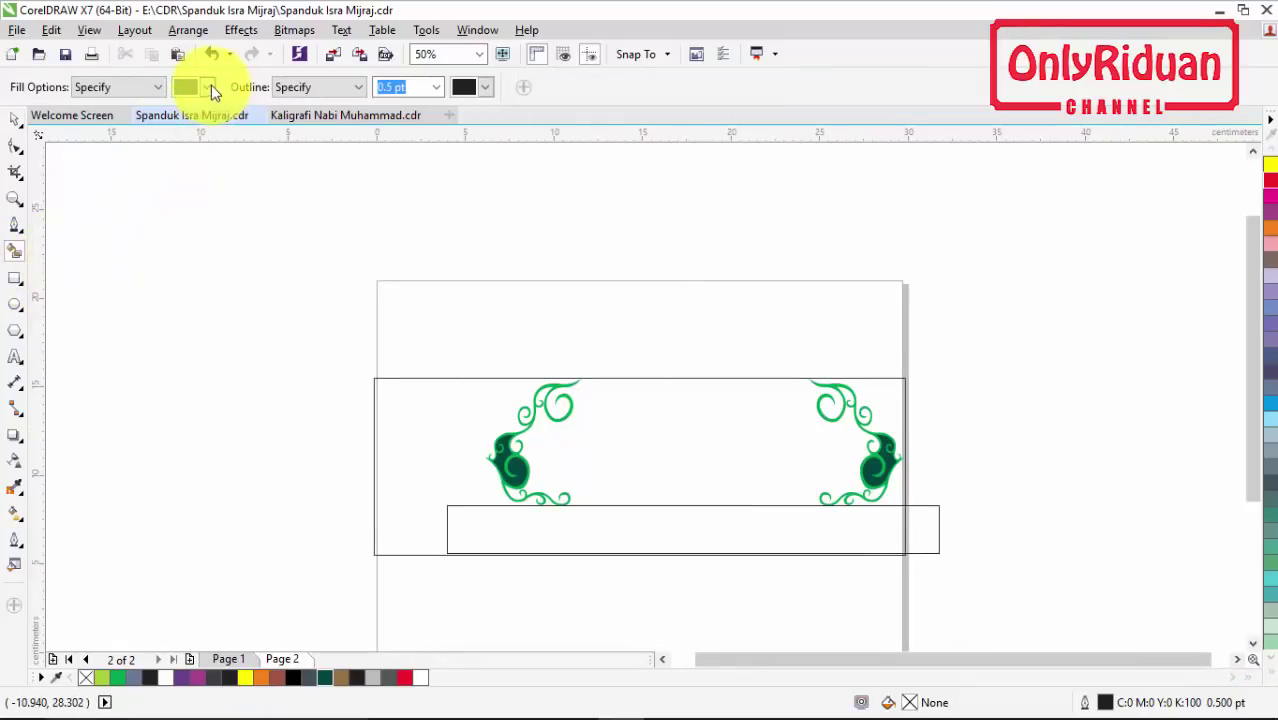
{"action": "left_click", "coordinate": [692, 441]}
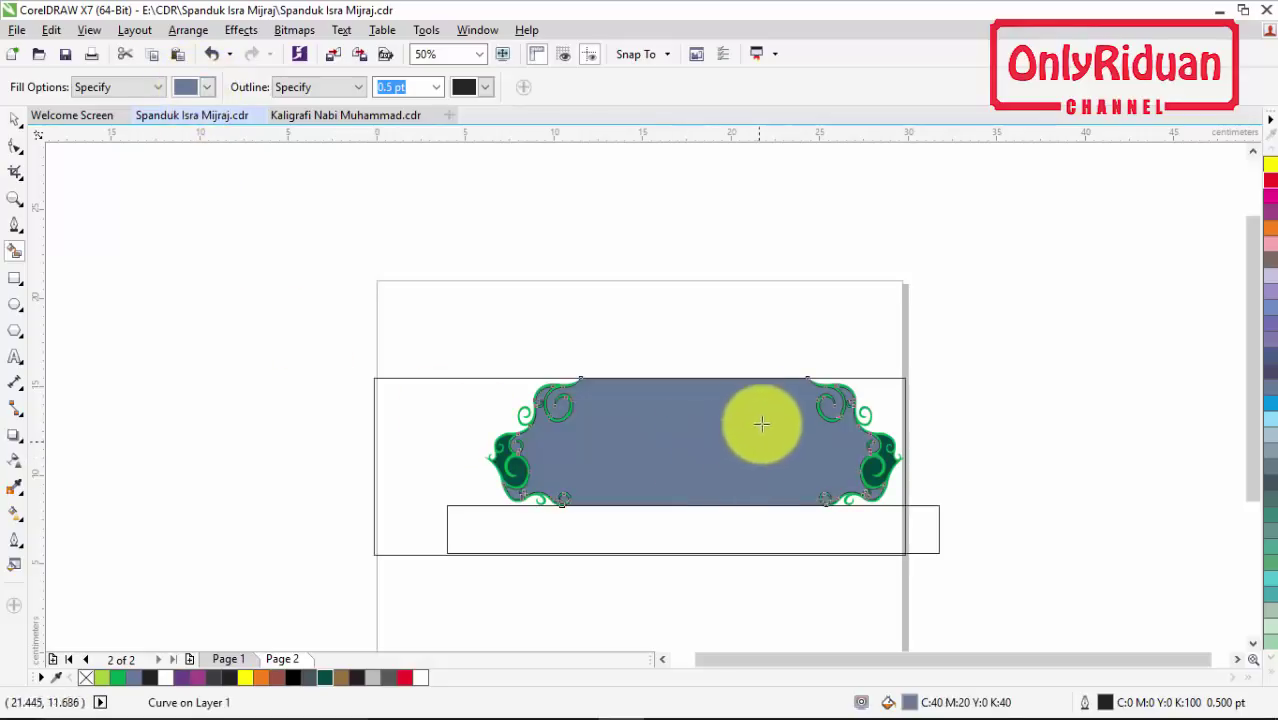
- Move the helper rectangle from below the ornaments out of the banner and delete it
{"action": "left_click", "coordinate": [15, 119]}
{"action": "left_click", "coordinate": [481, 540]}
{"action": "left_click_drag", "start_coordinate": [479, 531], "coordinate": [481, 280]}
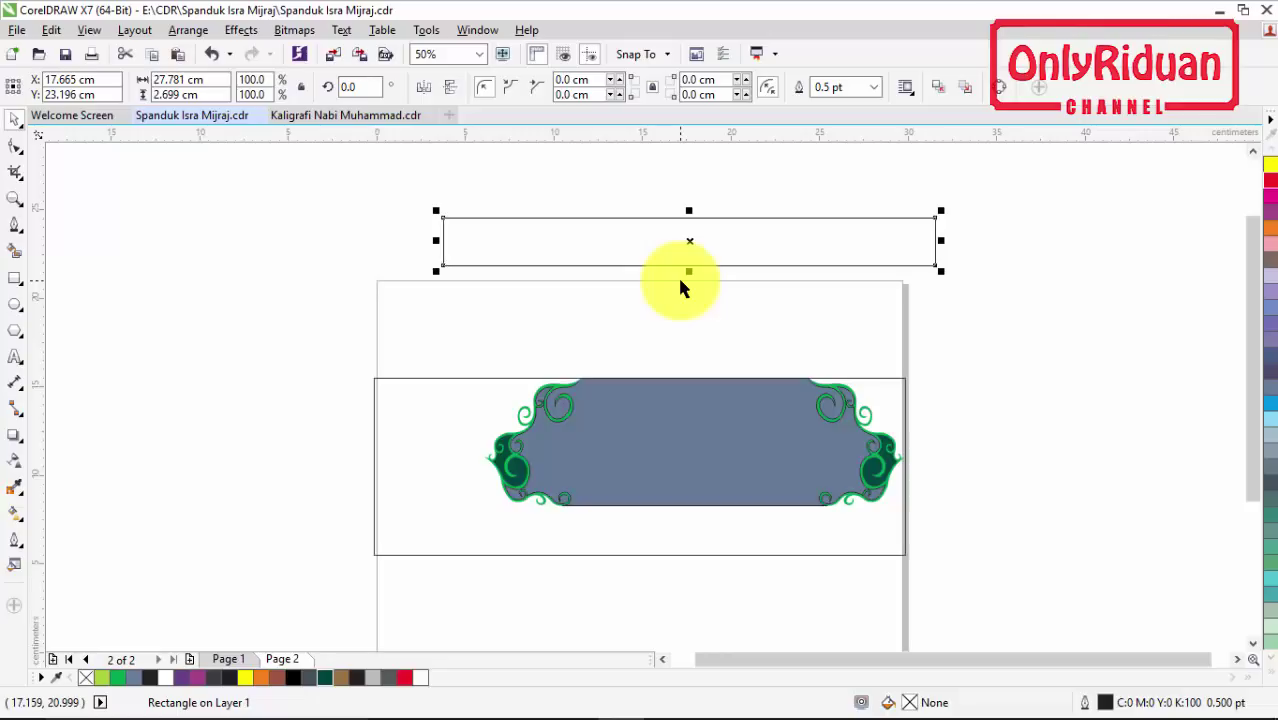
{"action": "key", "text": "Delete"}
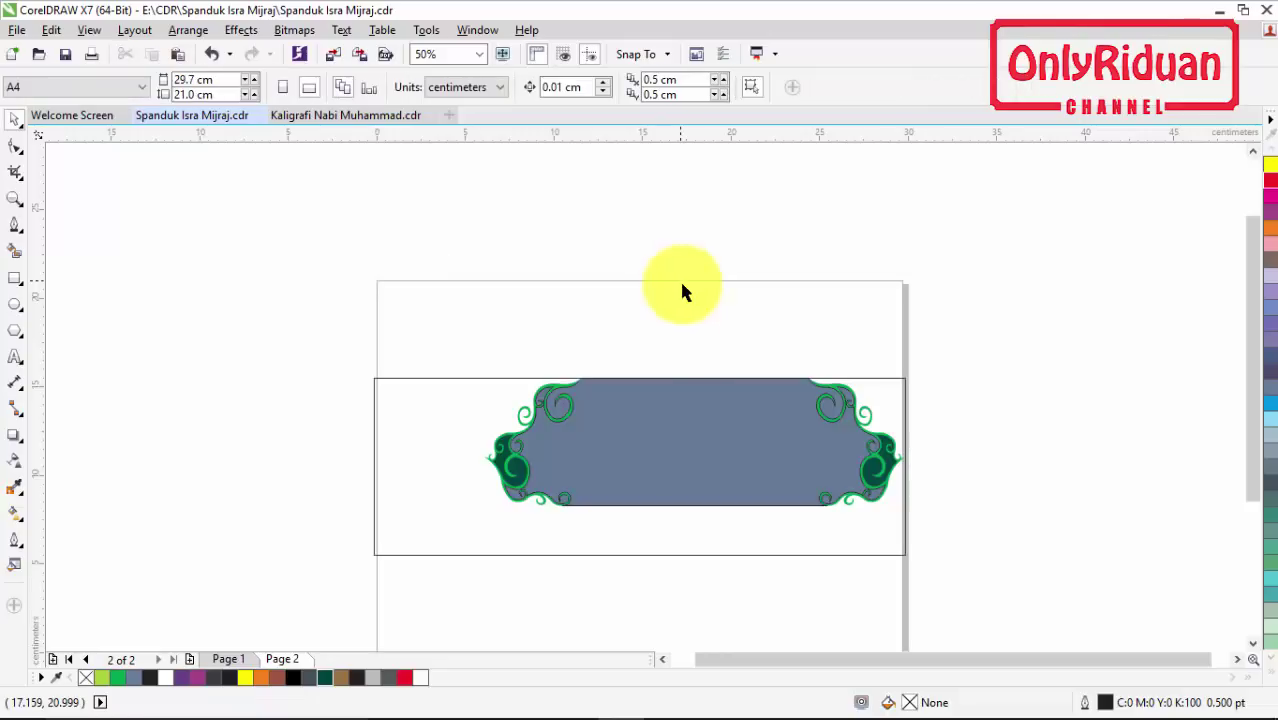
- Move the grey-blue filled shape above the banner and undo the move
{"action": "left_click", "coordinate": [692, 455]}
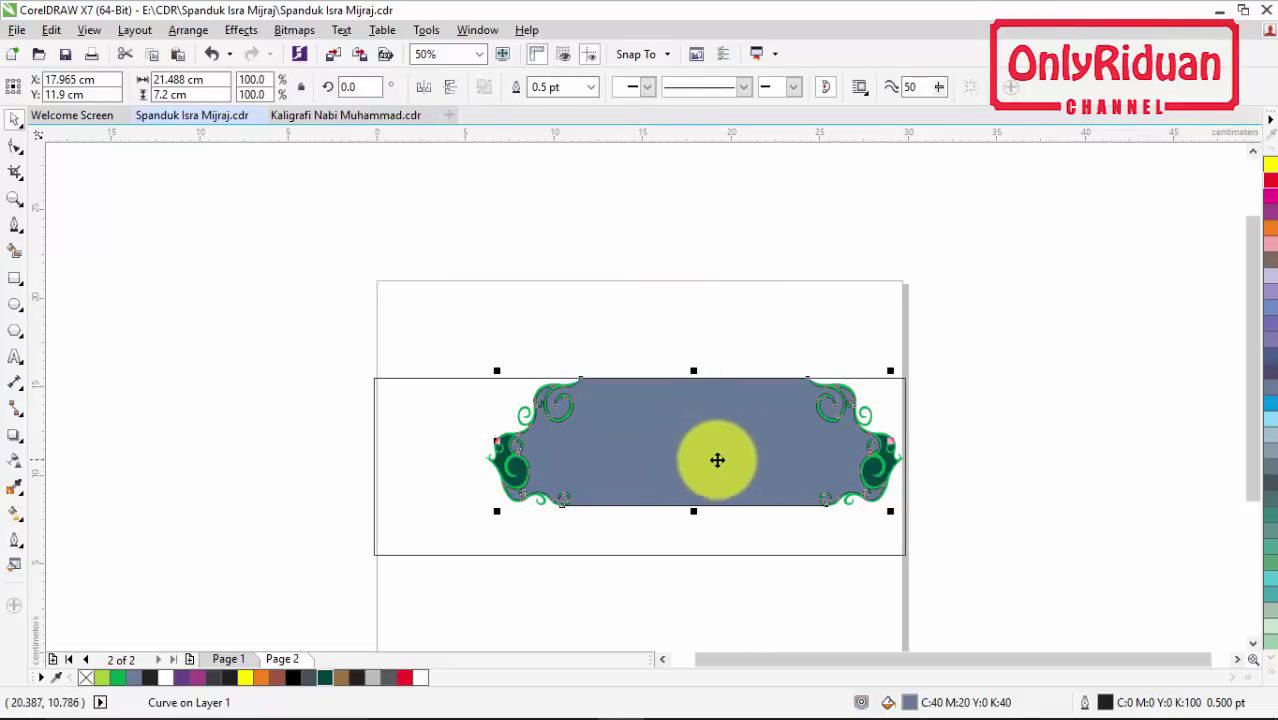
{"action": "left_click_drag", "start_coordinate": [683, 451], "coordinate": [687, 244]}
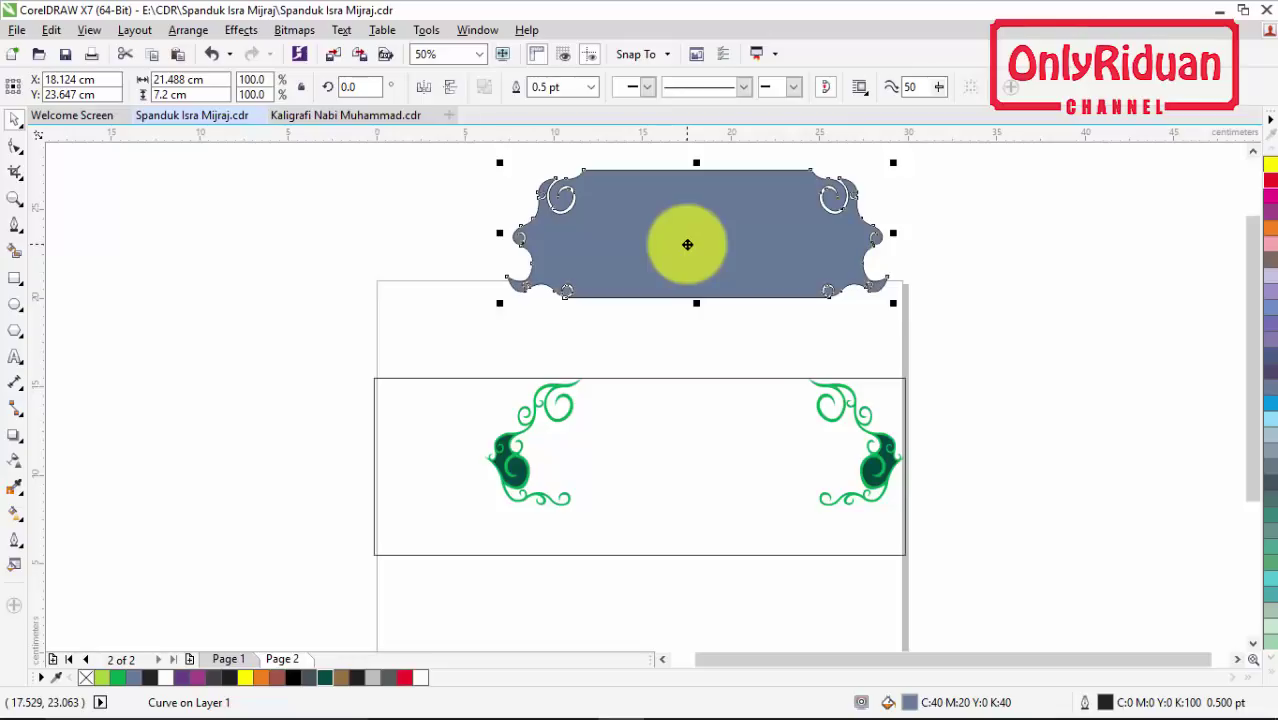
{"action": "key", "text": "Escape"}
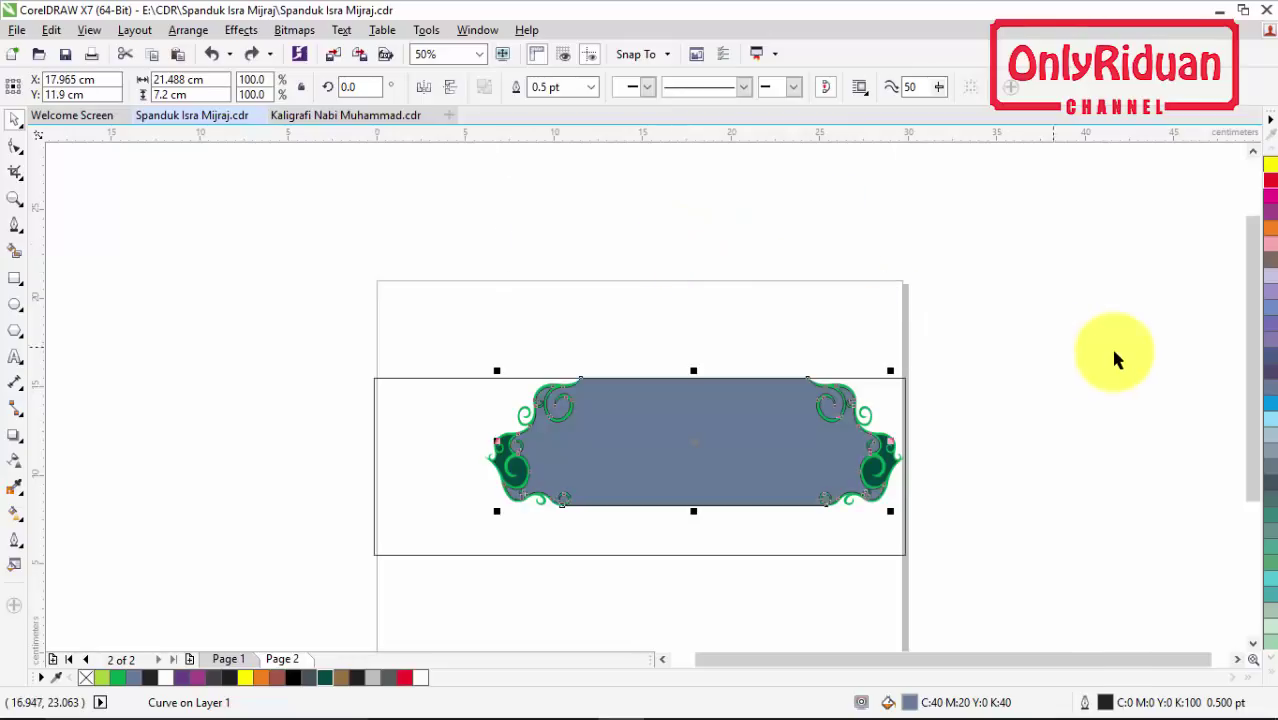
- Fill the 30 × 10 cm background rectangle with Purple (C20 M80 Y0 K20), after trying Deep Blue
{"action": "left_click", "coordinate": [1115, 352]}
{"action": "left_click", "coordinate": [439, 437]}
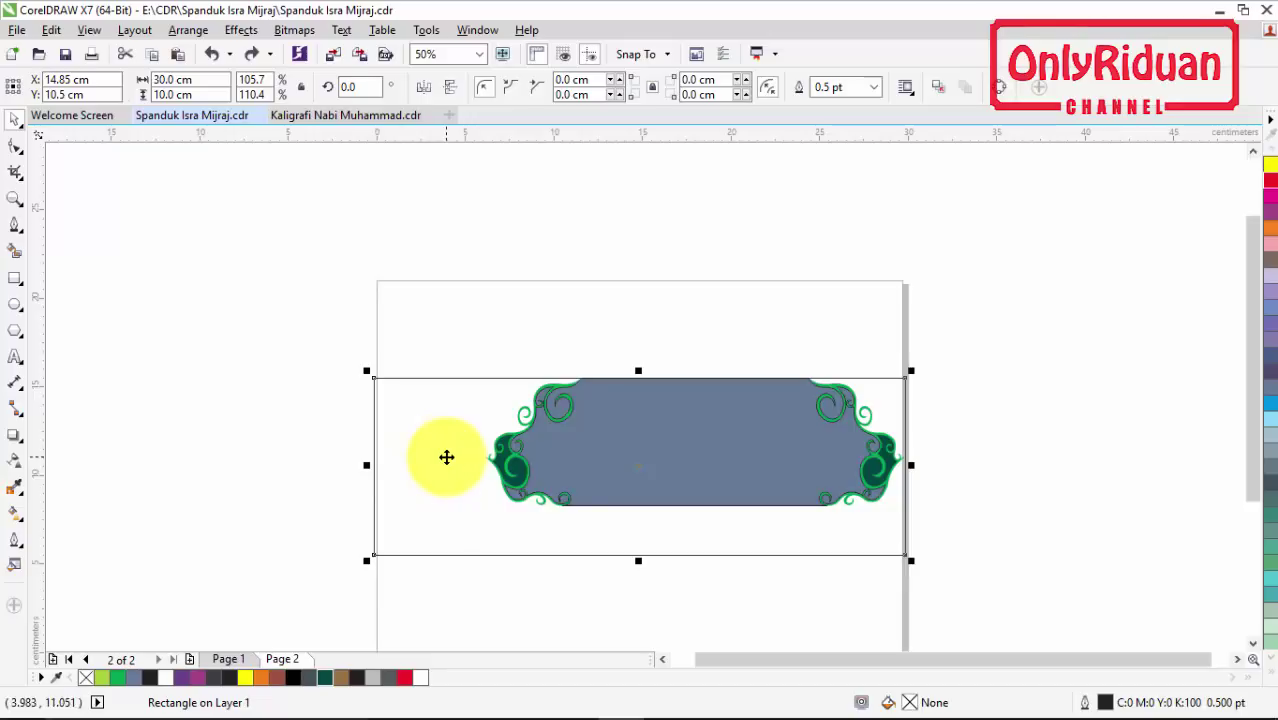
{"action": "left_click", "coordinate": [181, 678]}
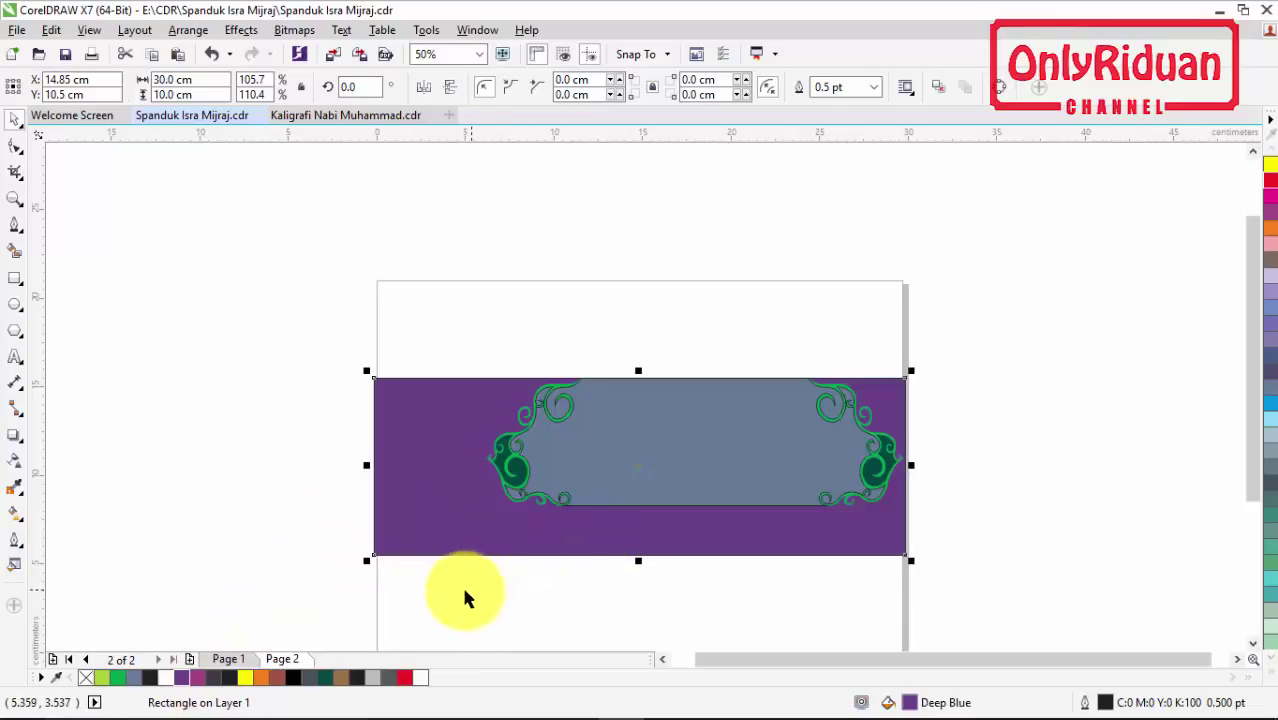
{"action": "left_click", "coordinate": [197, 679]}
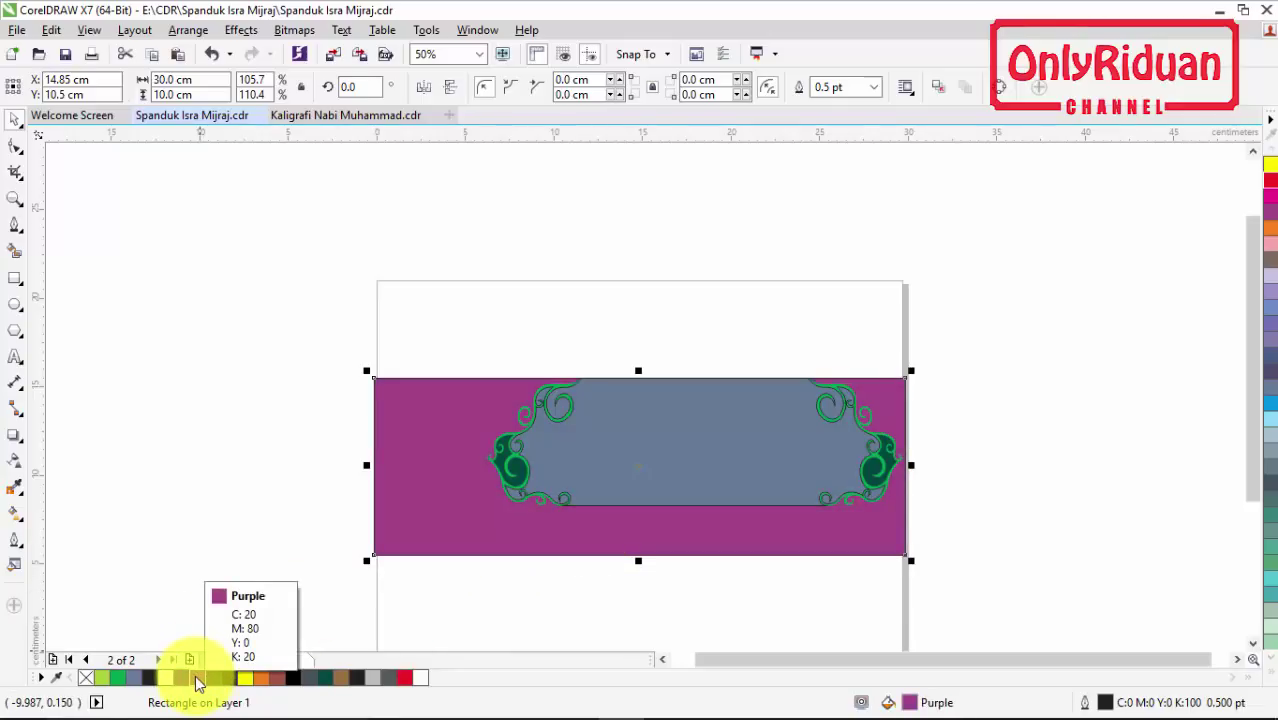
- Compare with the finished banner on page 1, then fill the centre shape between the ornaments on page 2 with White
{"action": "left_click", "coordinate": [228, 664]}
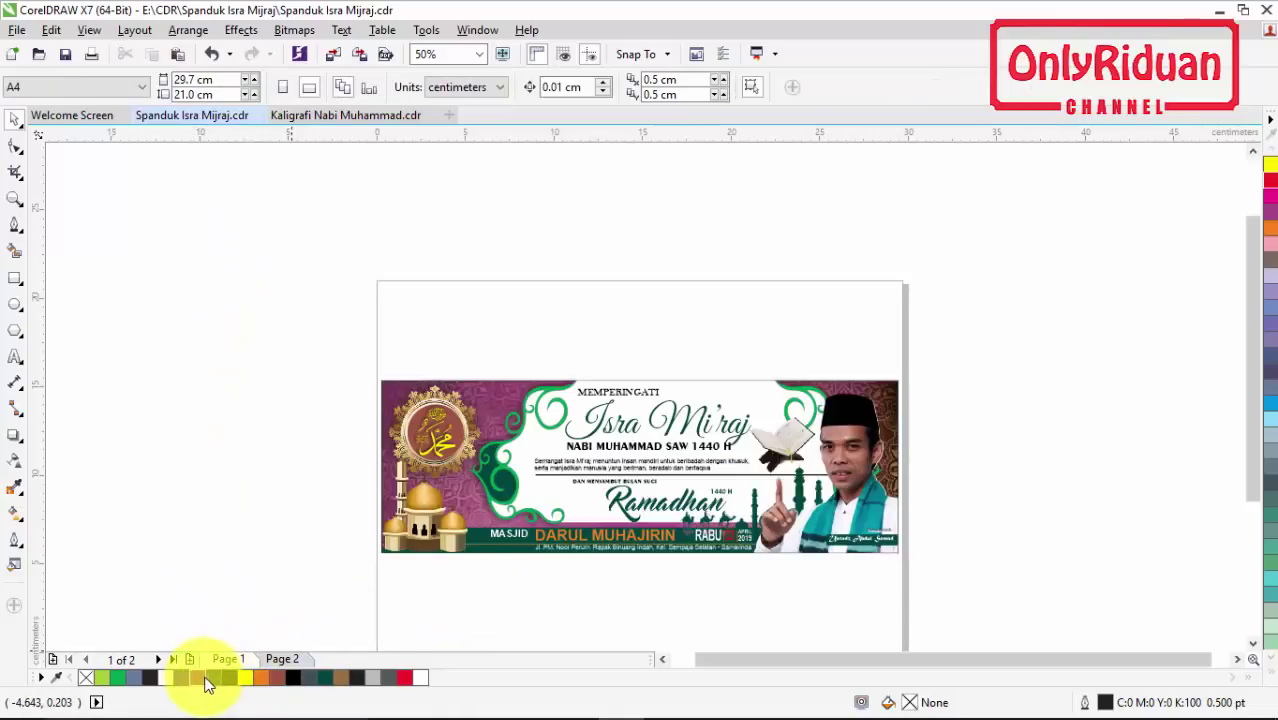
{"action": "left_click", "coordinate": [284, 662]}
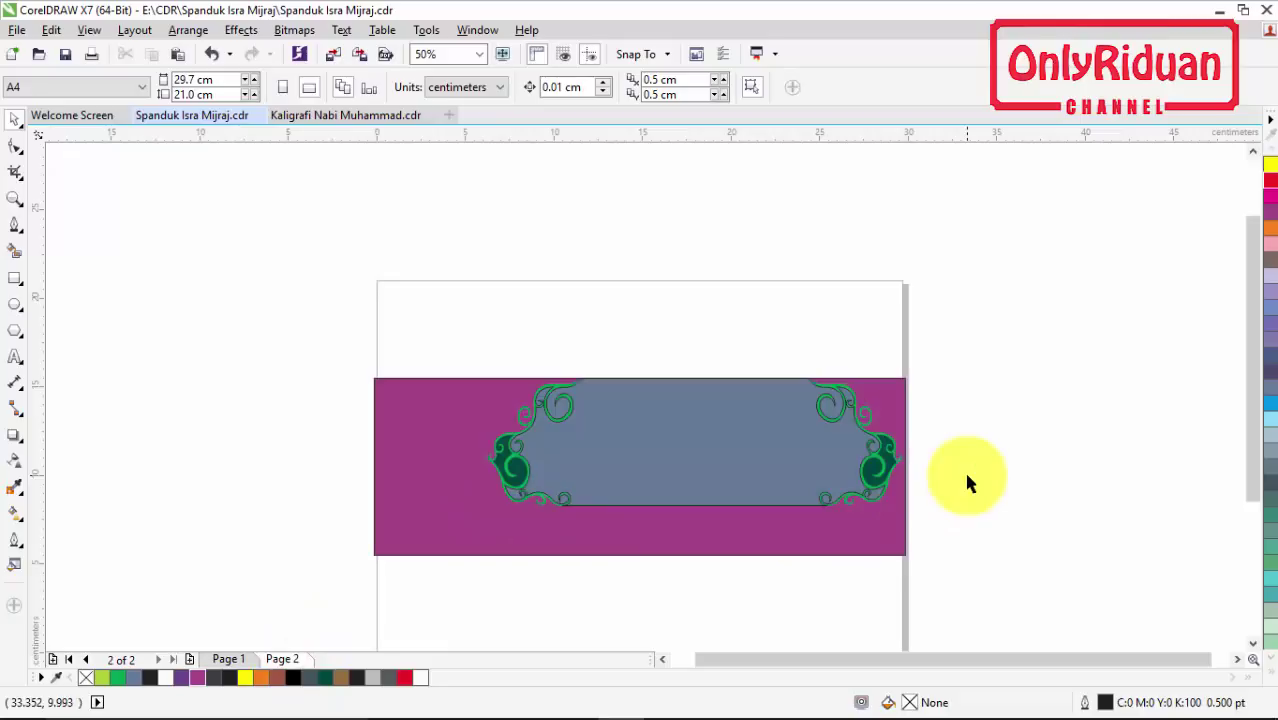
{"action": "left_click", "coordinate": [707, 458]}
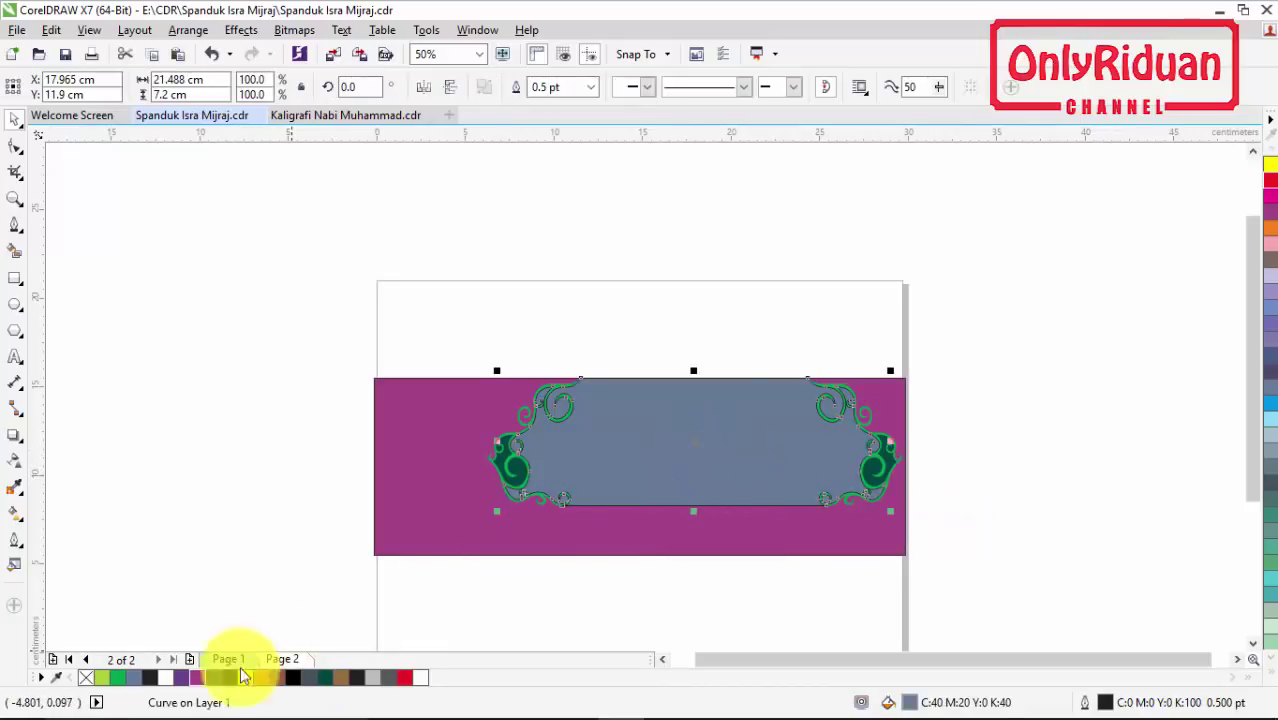
{"action": "left_click", "coordinate": [167, 679]}
{"action": "left_click", "coordinate": [208, 494]}
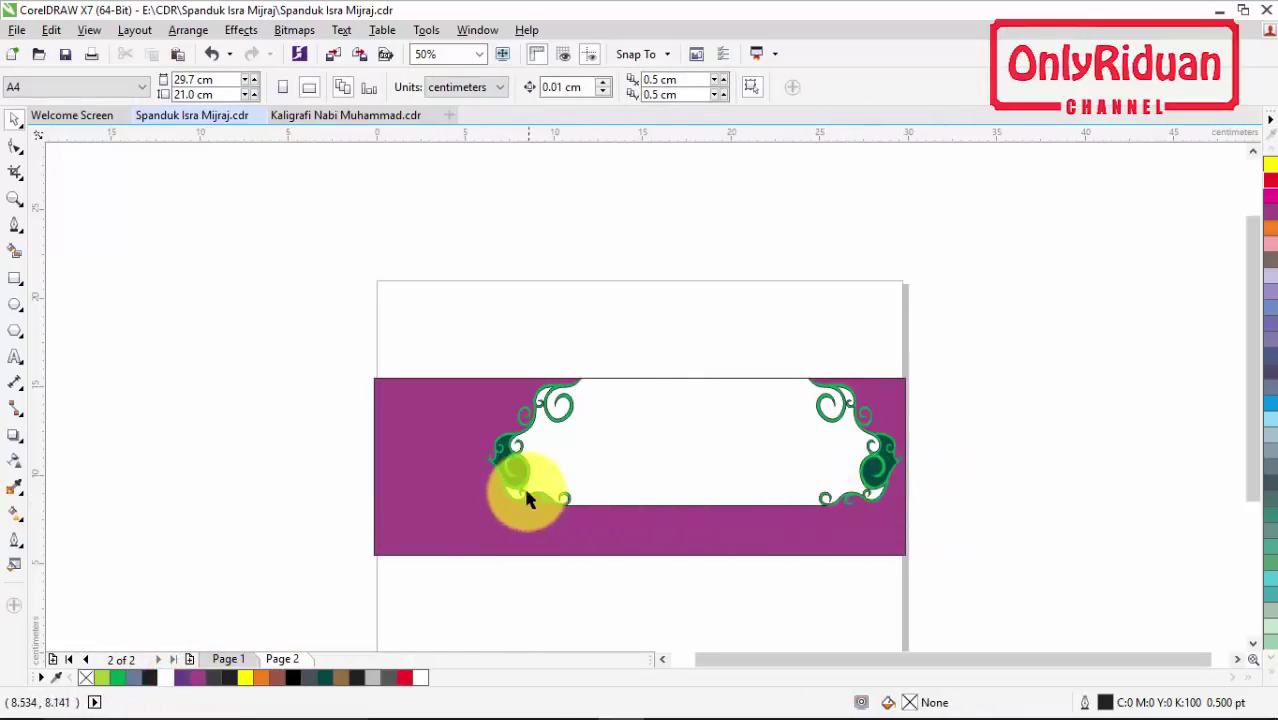
- Remove the outline from the white centre shape between the ornaments by setting its outline width to None
{"action": "scroll", "coordinate": [552, 419], "scroll_direction": "up", "scroll_amount": 3}
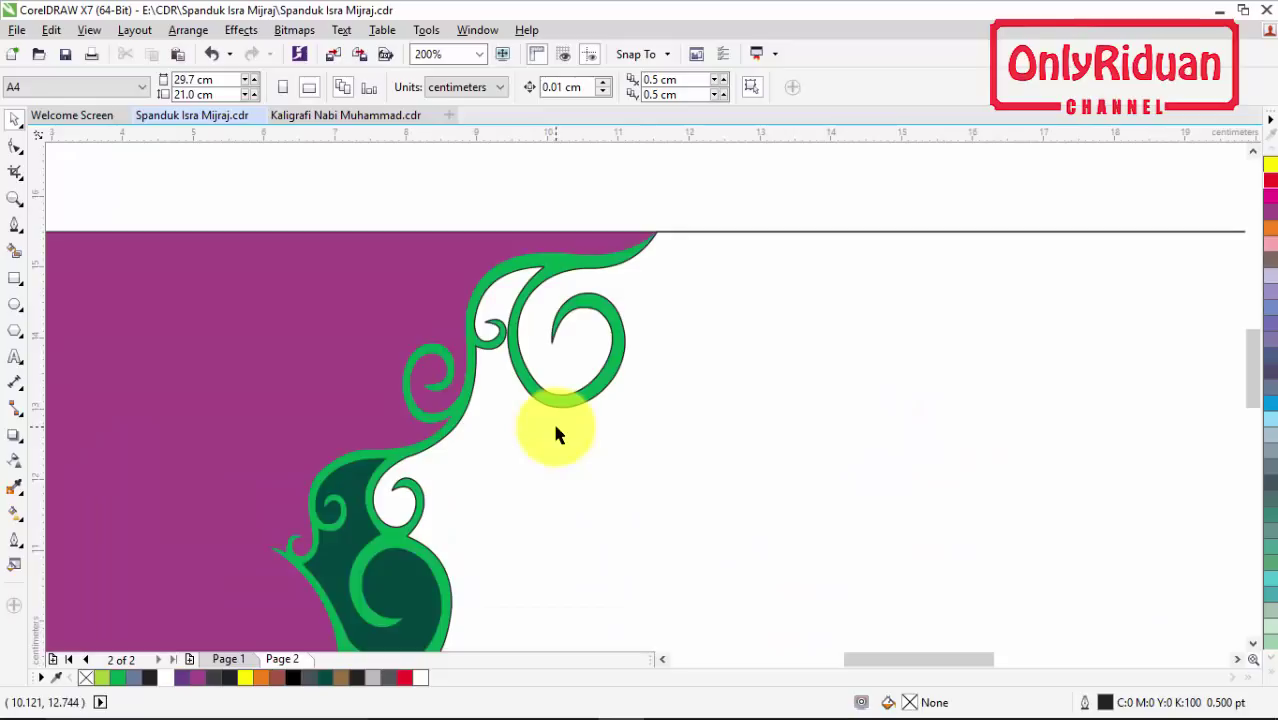
{"action": "scroll", "coordinate": [551, 409], "scroll_direction": "down", "scroll_amount": 3}
{"action": "left_click", "coordinate": [660, 430]}
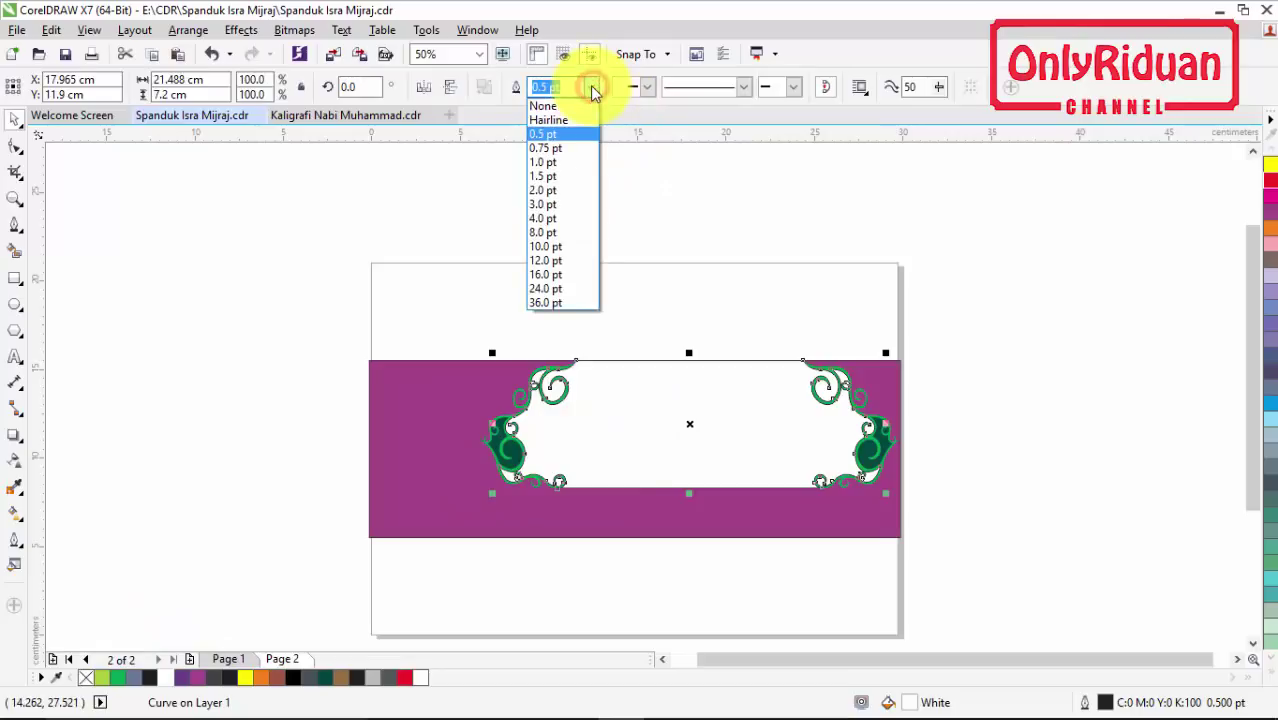
{"action": "left_click", "coordinate": [558, 108]}
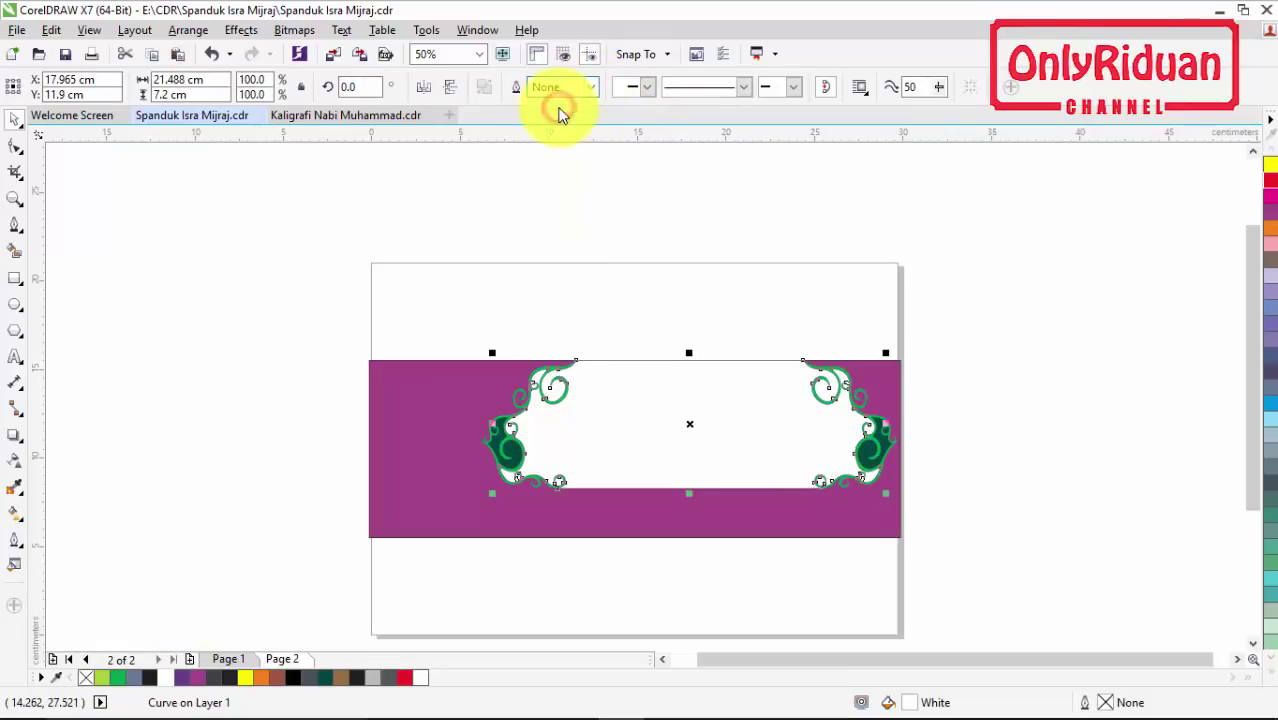
{"action": "left_click", "coordinate": [709, 313]}
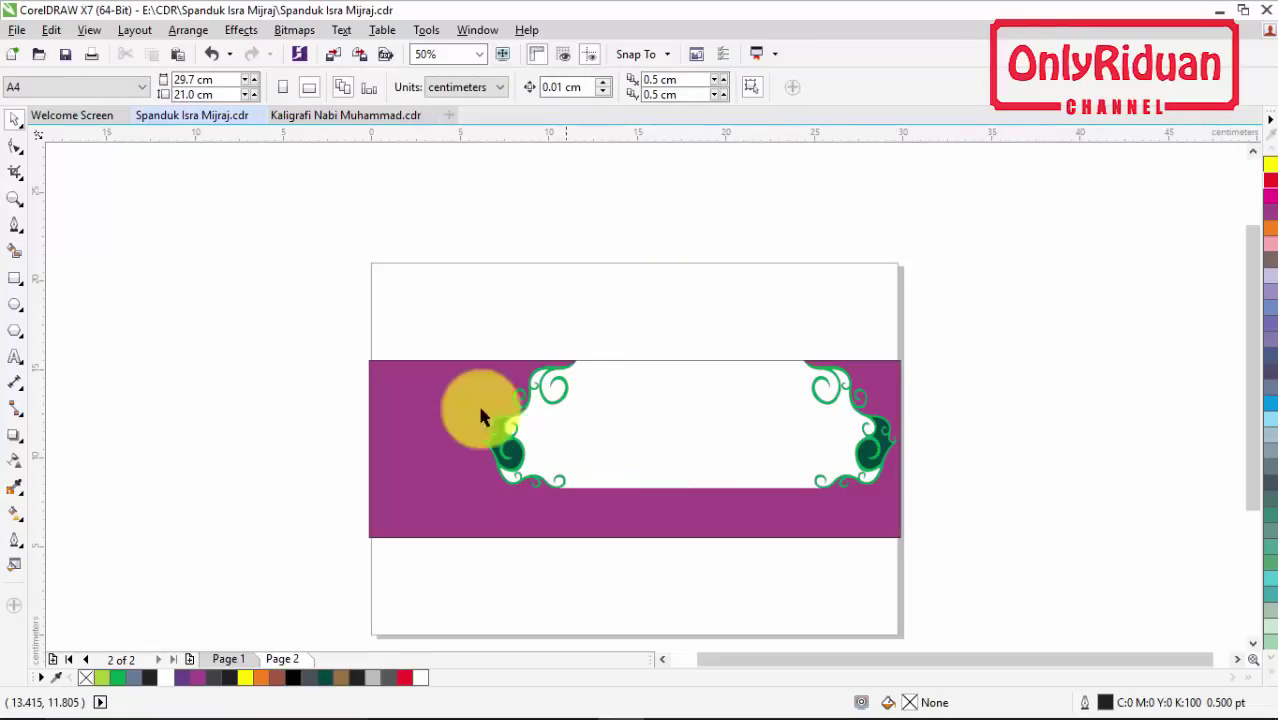
- Check the finished banner on page 1, then import d4HC3ML onto the left end of page 2's banner at about 17.8 × 10 cm
{"action": "left_click", "coordinate": [229, 660]}
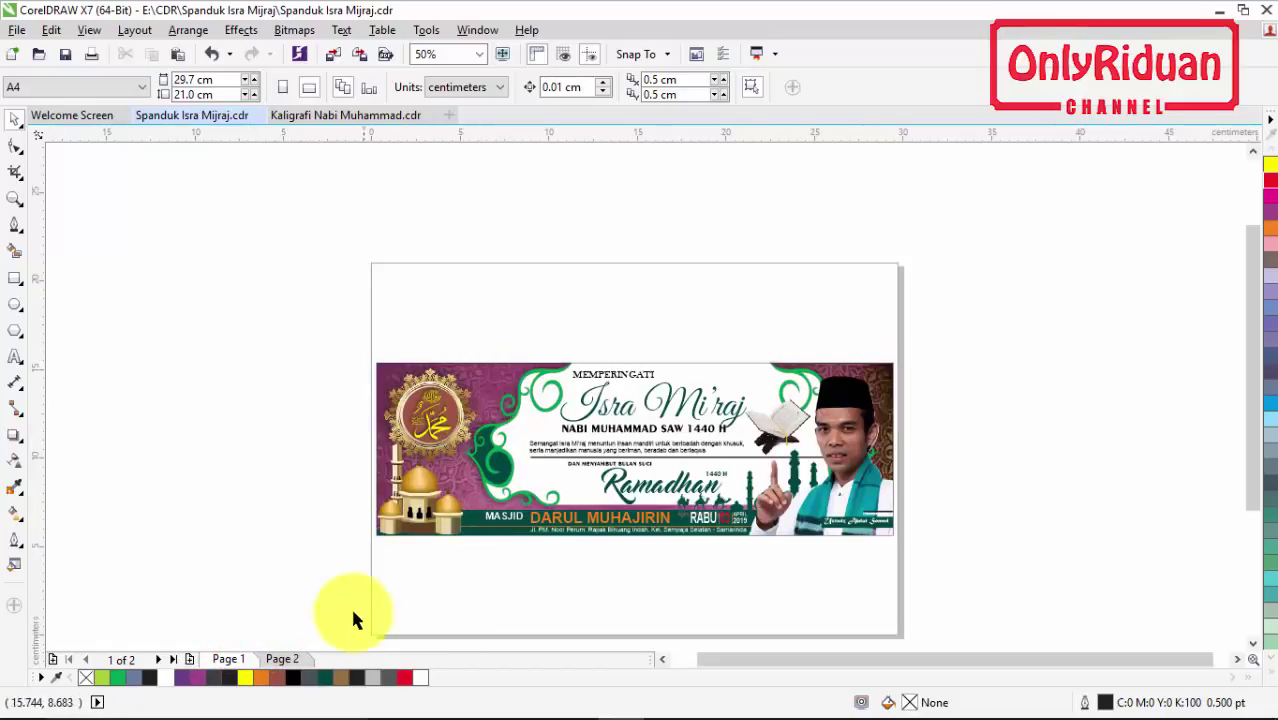
{"action": "left_click", "coordinate": [283, 659]}
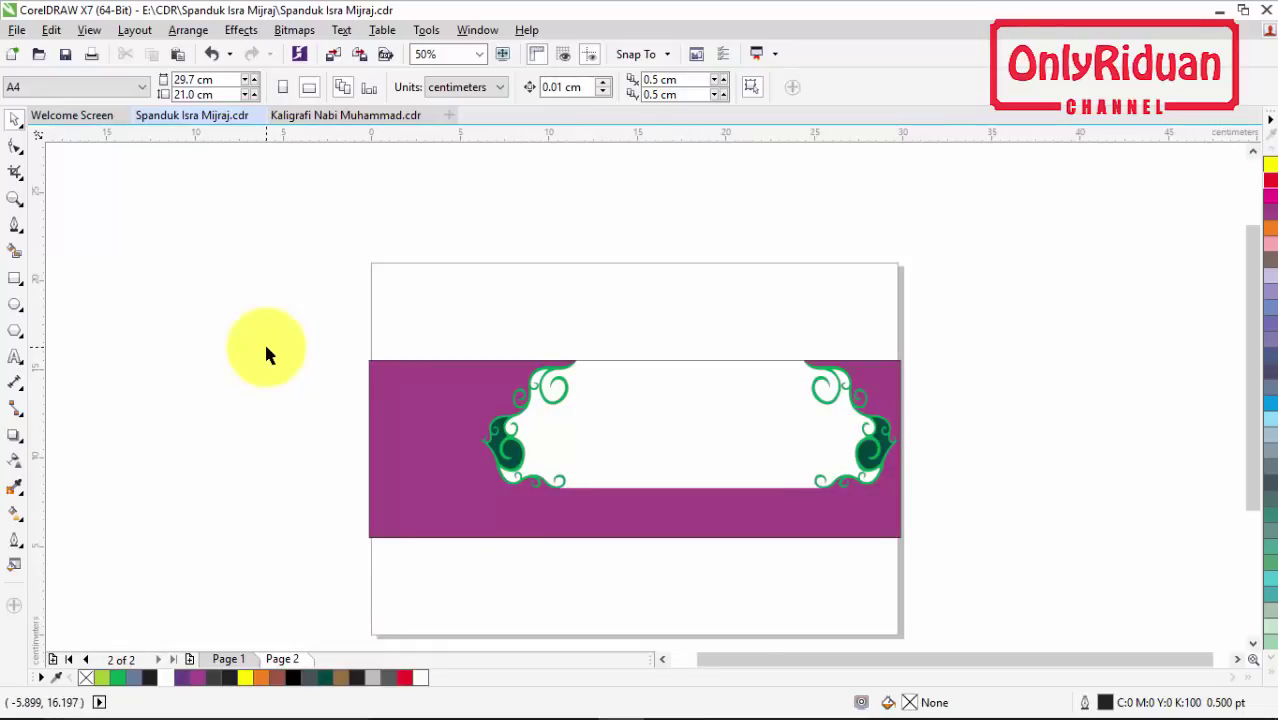
{"action": "left_click", "coordinate": [21, 33]}
{"action": "left_click", "coordinate": [57, 315]}
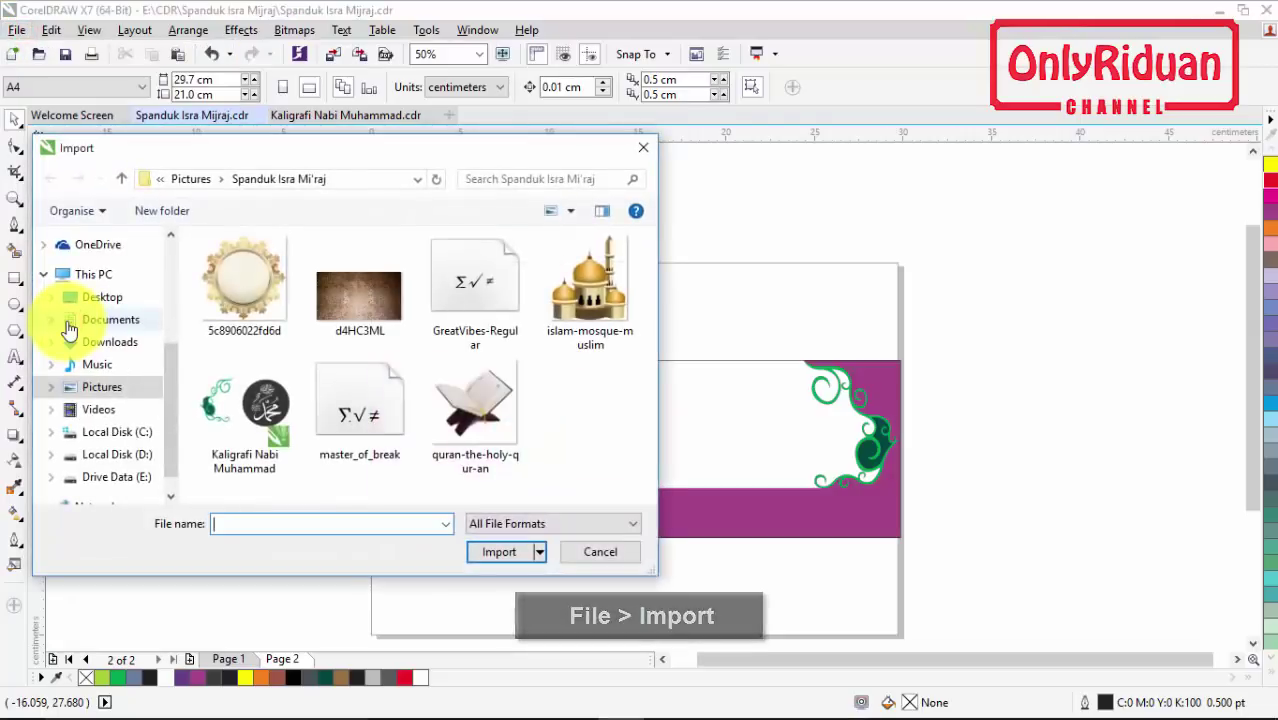
{"action": "left_click", "coordinate": [365, 296]}
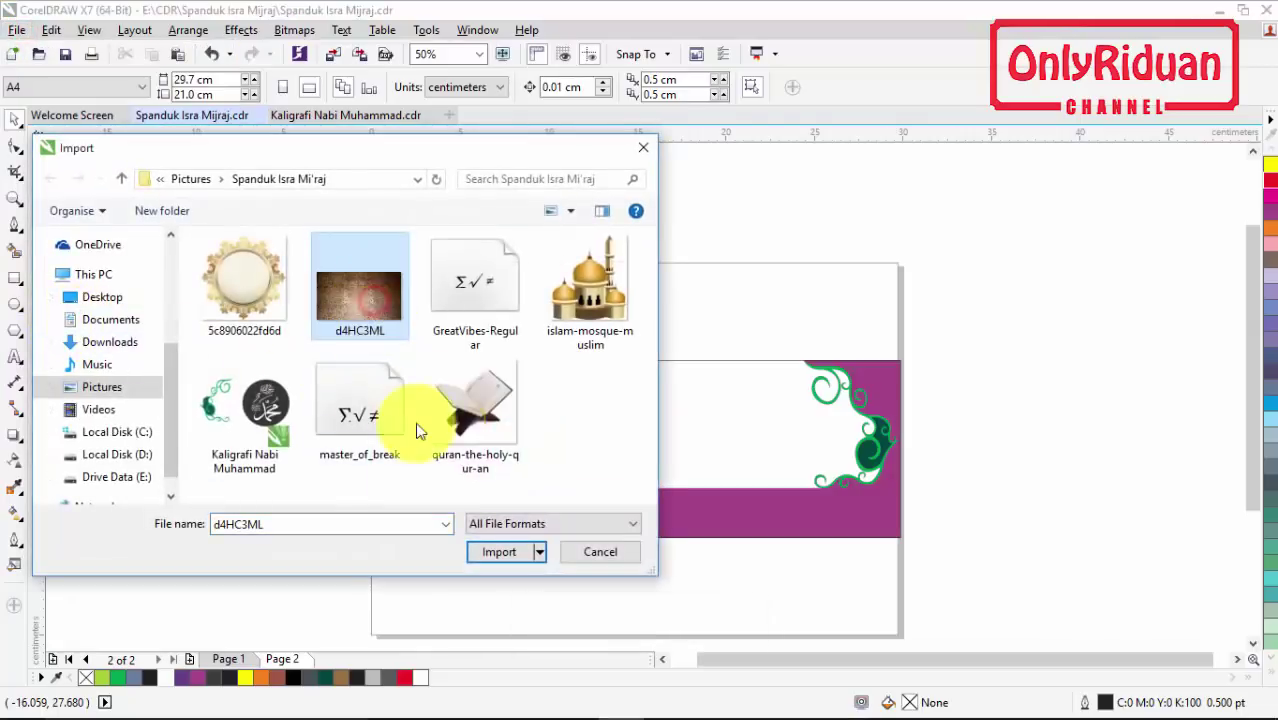
{"action": "left_click", "coordinate": [492, 551]}
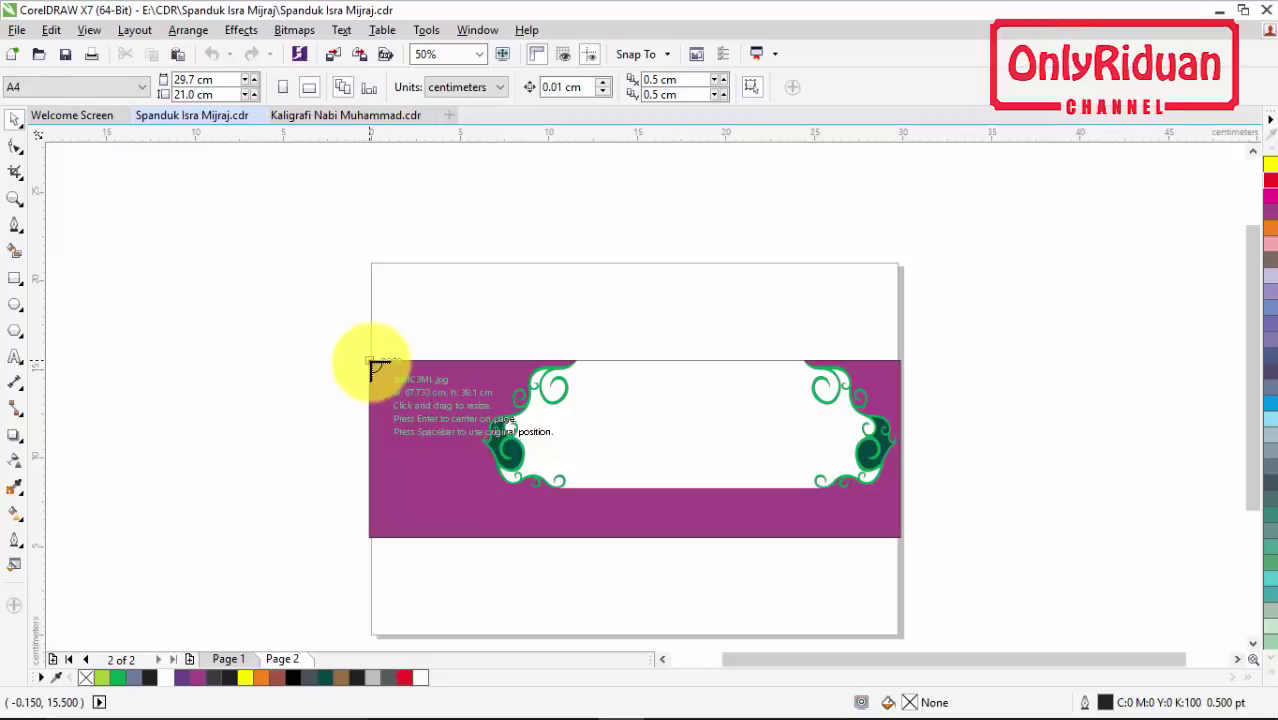
{"action": "left_click_drag", "start_coordinate": [371, 368], "coordinate": [688, 531]}
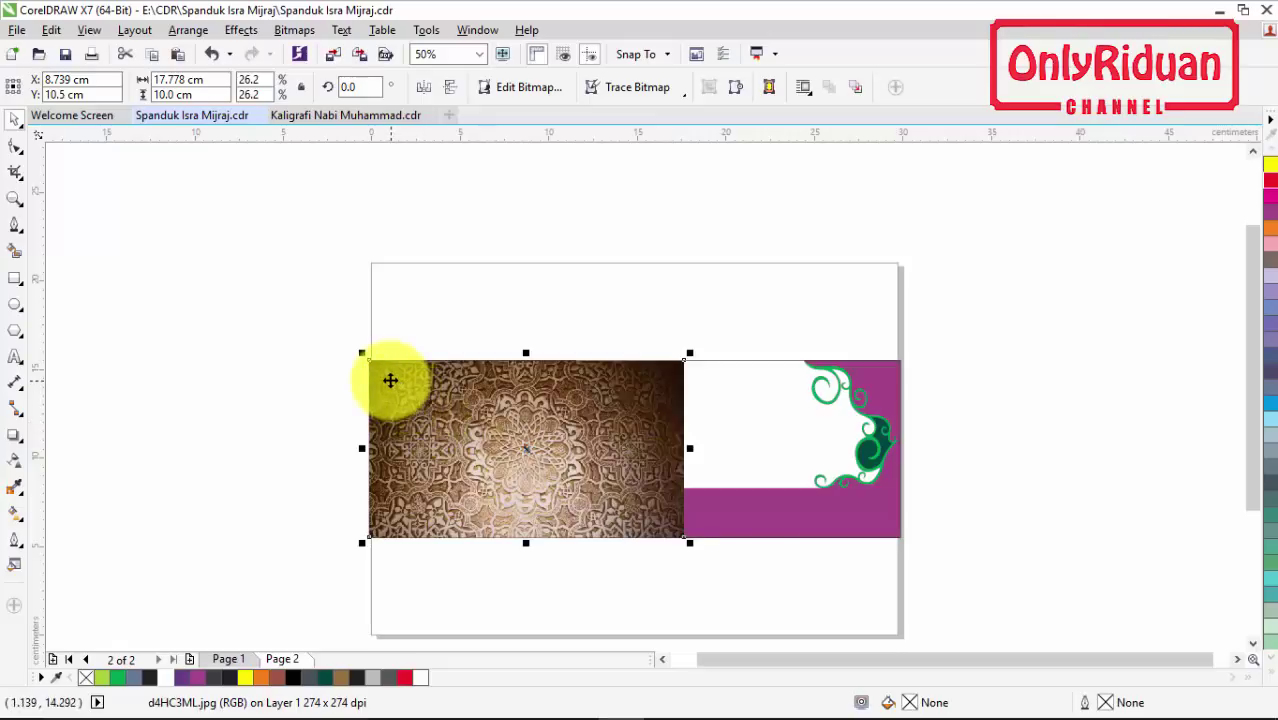
- Place a copy of the texture image beside the banner's right end and PowerClip the original inside the purple rectangle
{"action": "left_click_drag", "start_coordinate": [390, 380], "coordinate": [950, 379]}
{"action": "left_click", "coordinate": [961, 576]}
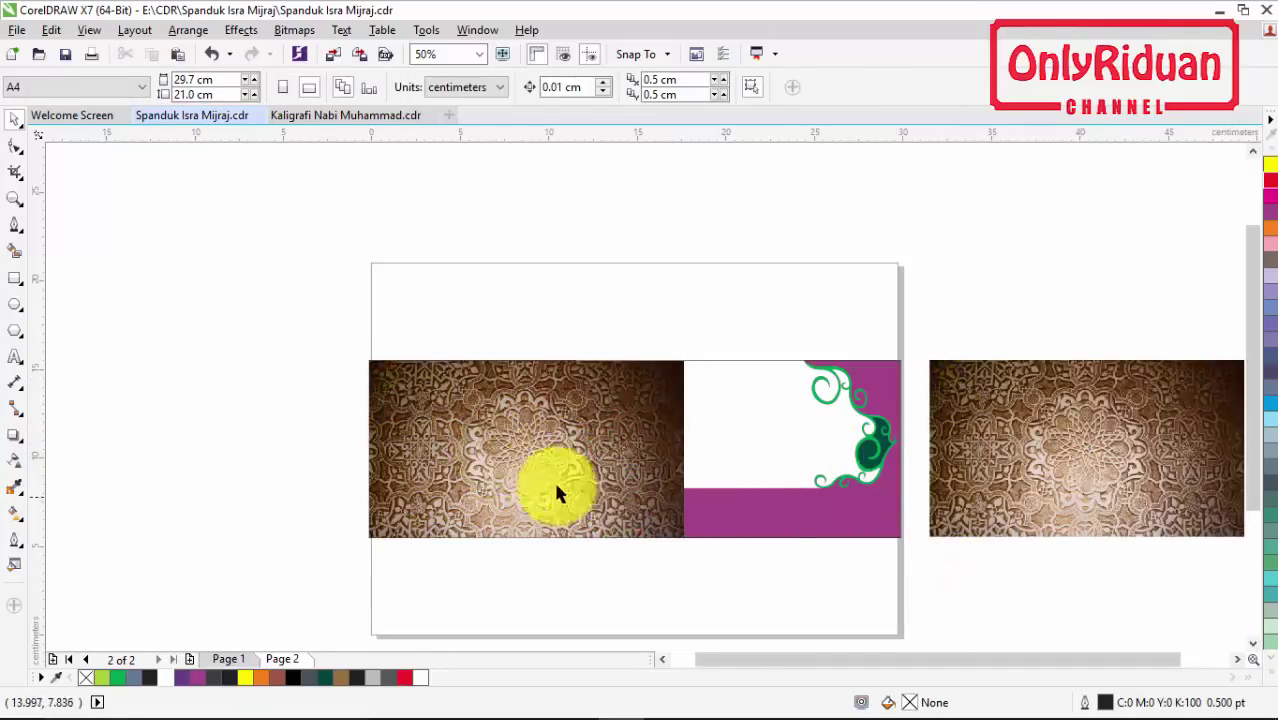
{"action": "left_click", "coordinate": [462, 432]}
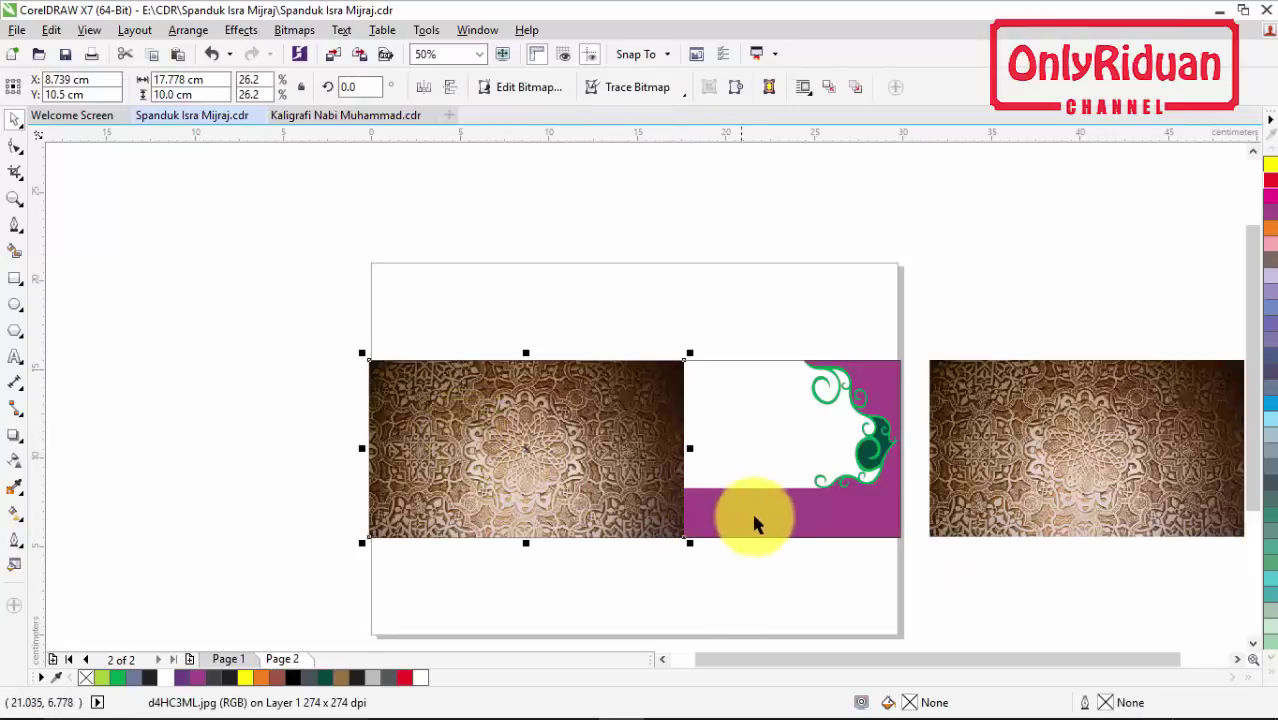
{"action": "right_click", "coordinate": [451, 400]}
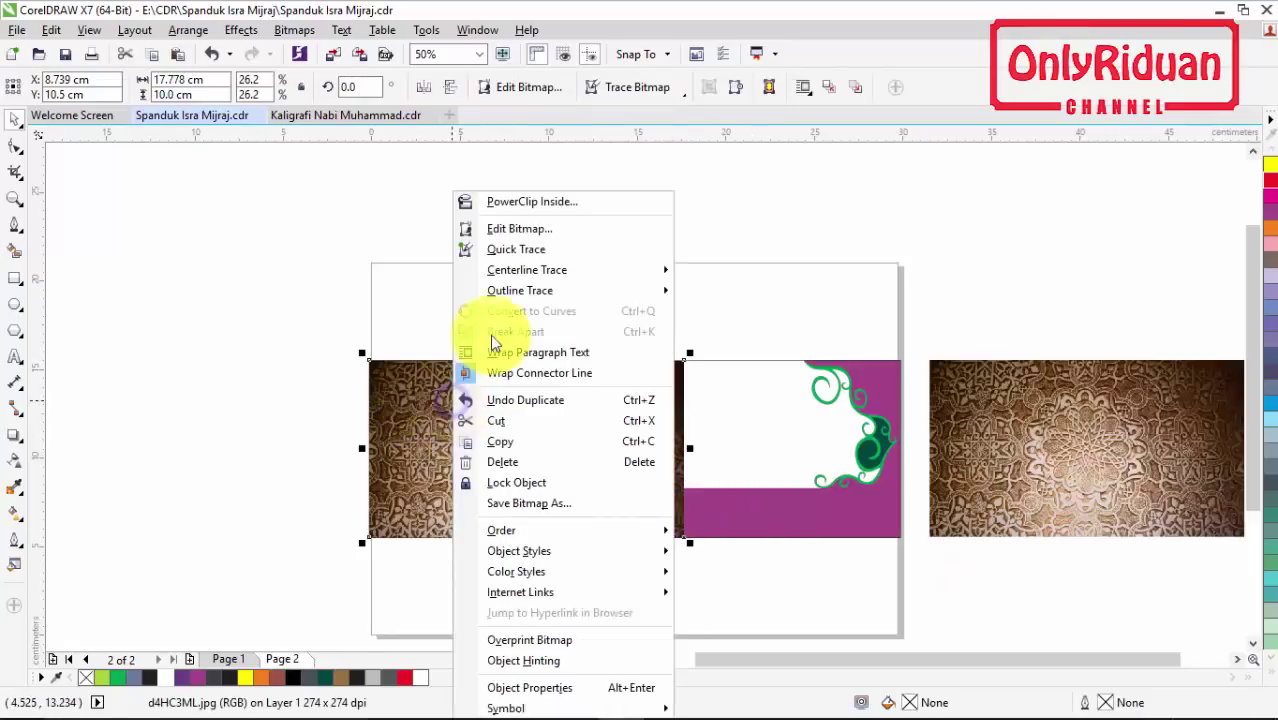
{"action": "left_click", "coordinate": [519, 203]}
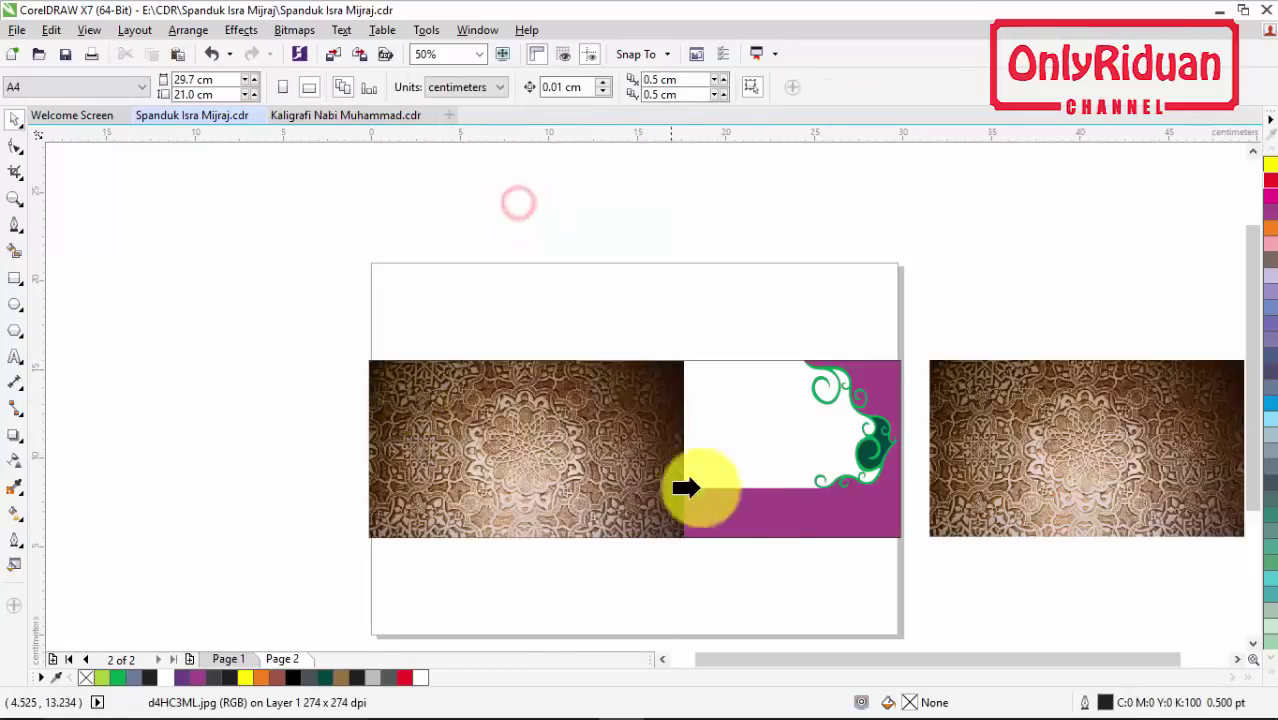
{"action": "left_click", "coordinate": [740, 526]}
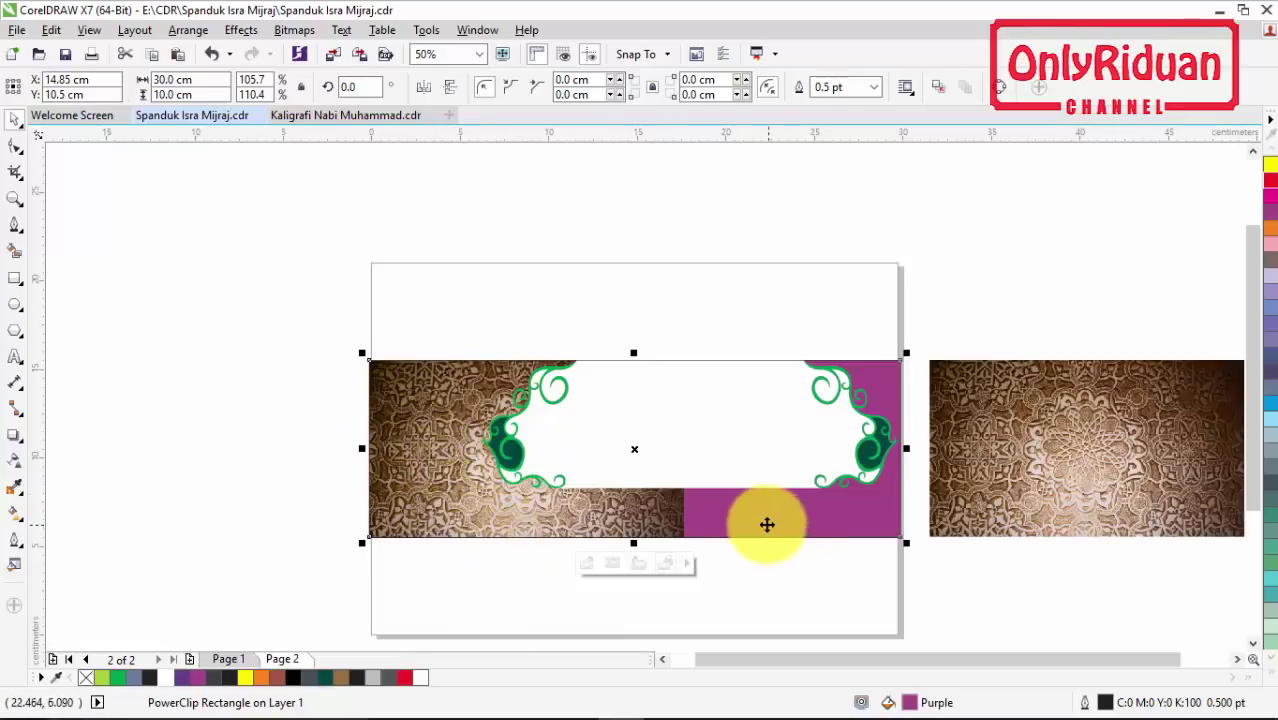
- Edit the PowerClip contents and give the left texture a linear transparency that fades out completely at its right edge
{"action": "right_click", "coordinate": [447, 430]}
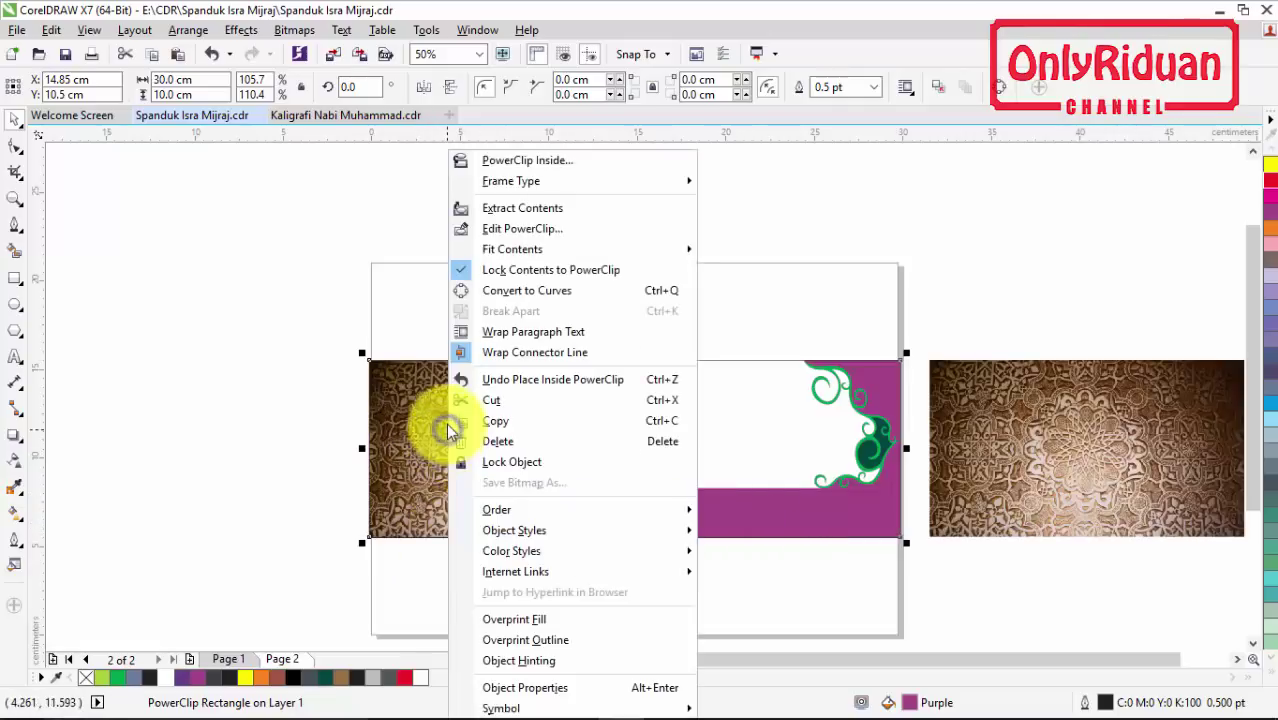
{"action": "left_click", "coordinate": [509, 229]}
{"action": "left_click", "coordinate": [576, 454]}
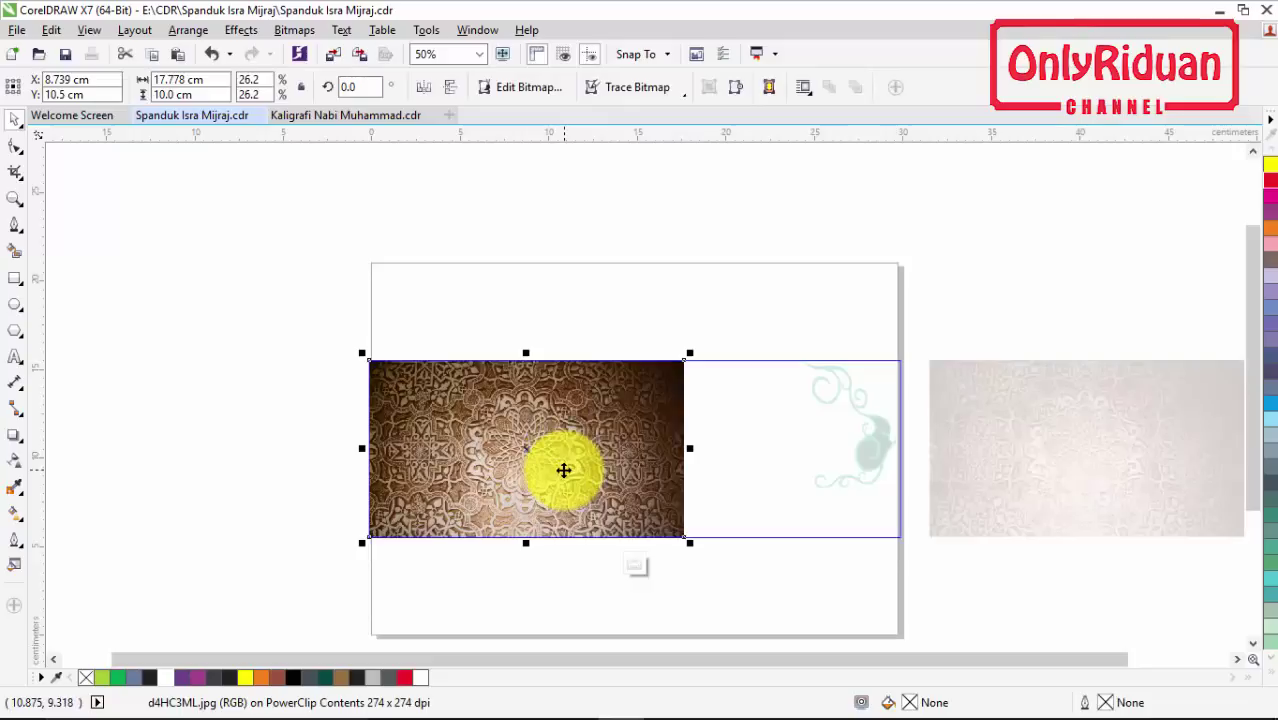
{"action": "left_click", "coordinate": [15, 462]}
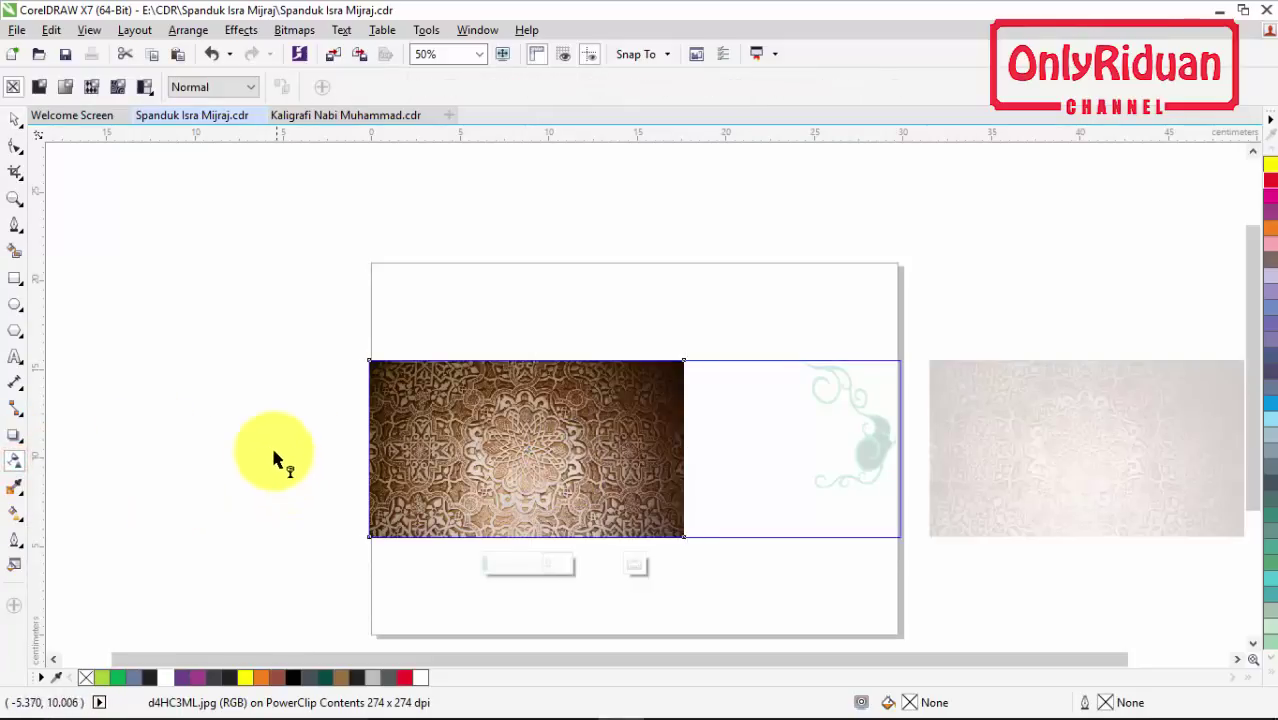
{"action": "left_click_drag", "start_coordinate": [240, 443], "coordinate": [684, 442]}
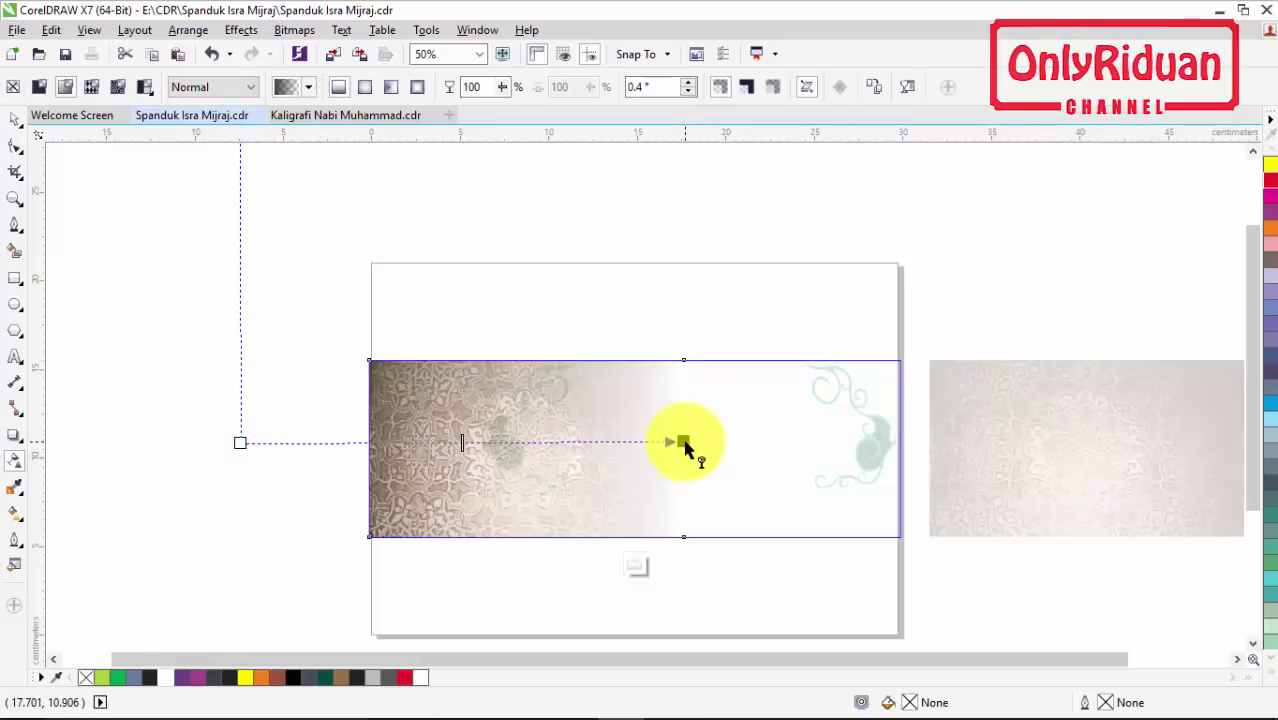
{"action": "right_click", "coordinate": [397, 390]}
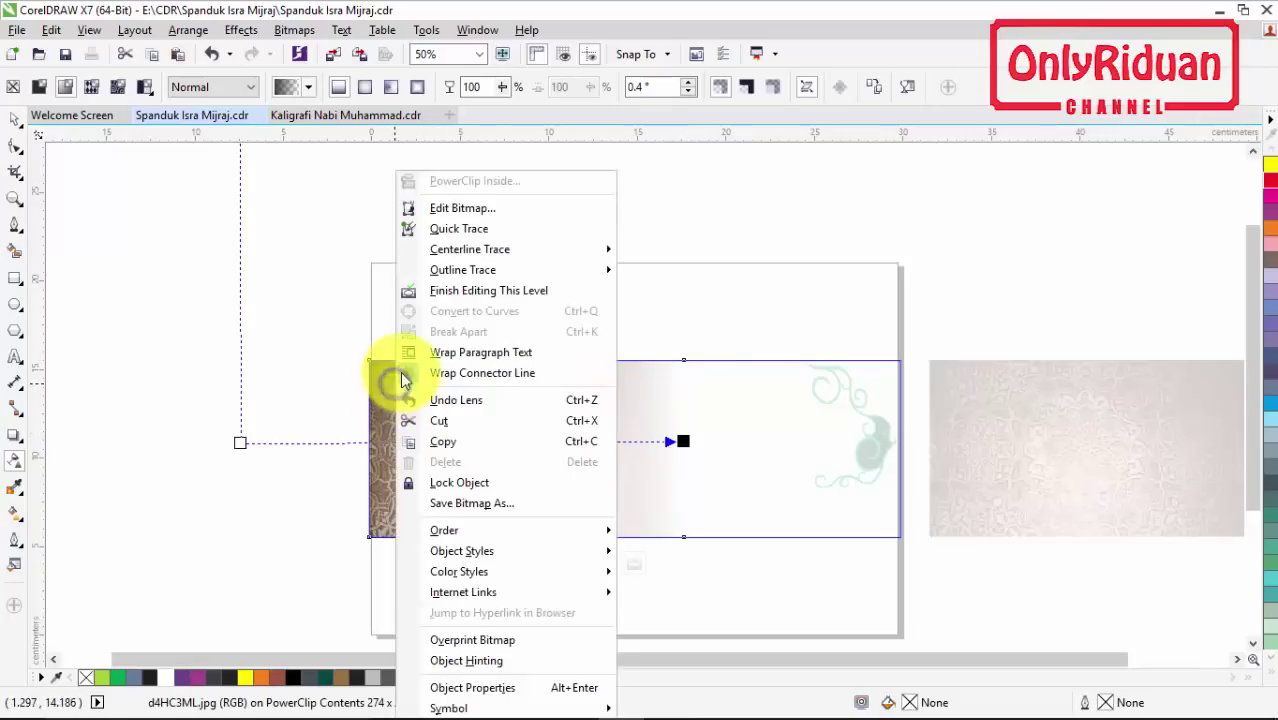
{"action": "left_click", "coordinate": [452, 292]}
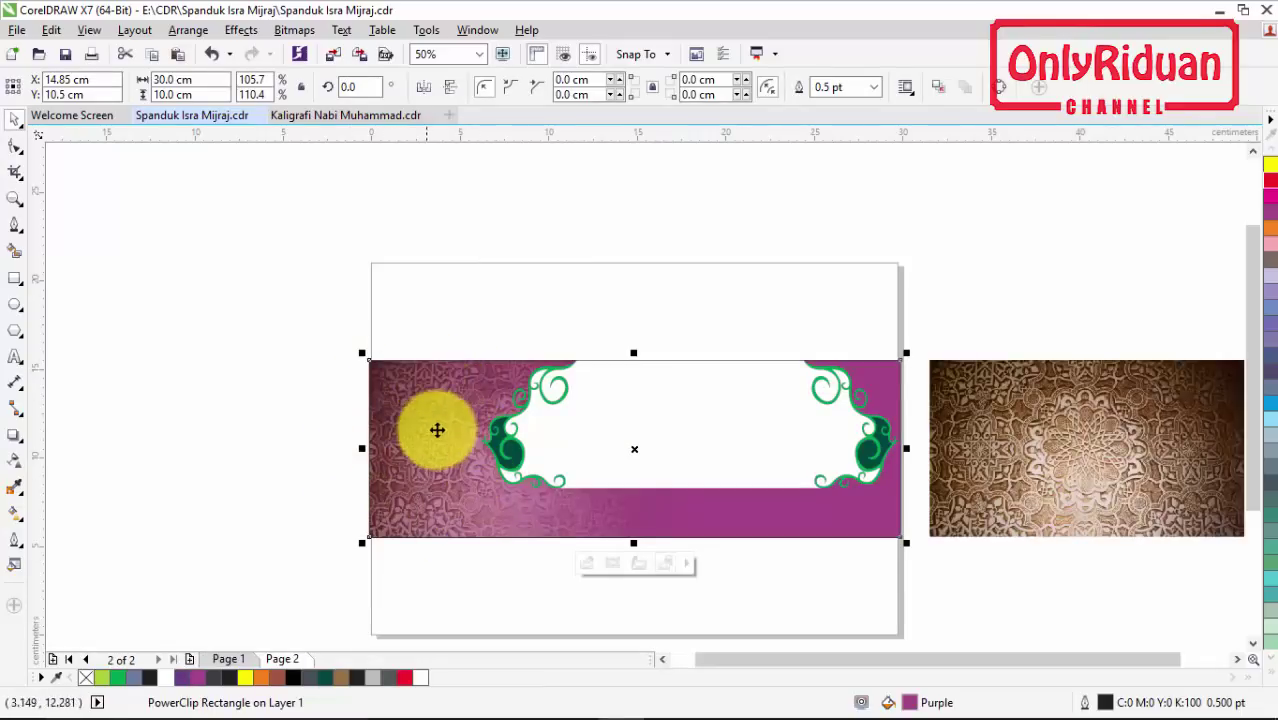
- Align the copied texture image with the banner's right end and PowerClip it inside the purple rectangle
{"action": "left_click", "coordinate": [1103, 460]}
{"action": "left_click_drag", "start_coordinate": [1195, 422], "coordinate": [905, 360]}
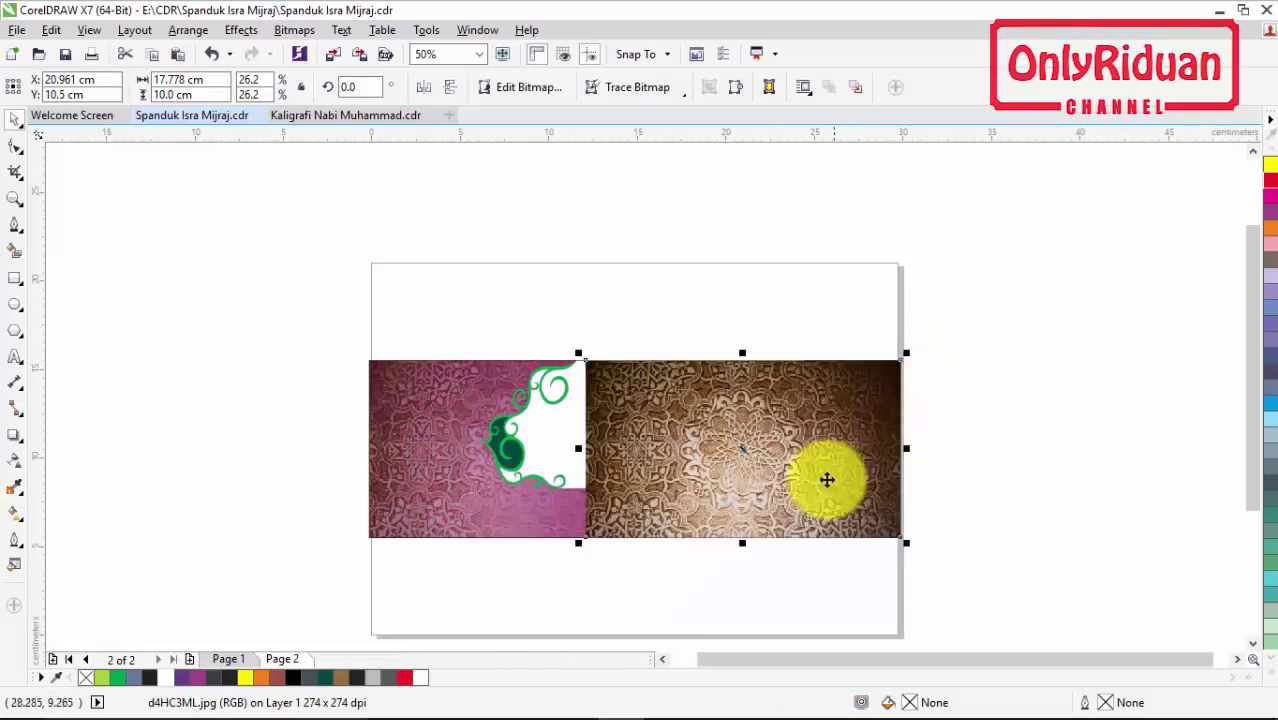
{"action": "right_click", "coordinate": [820, 437]}
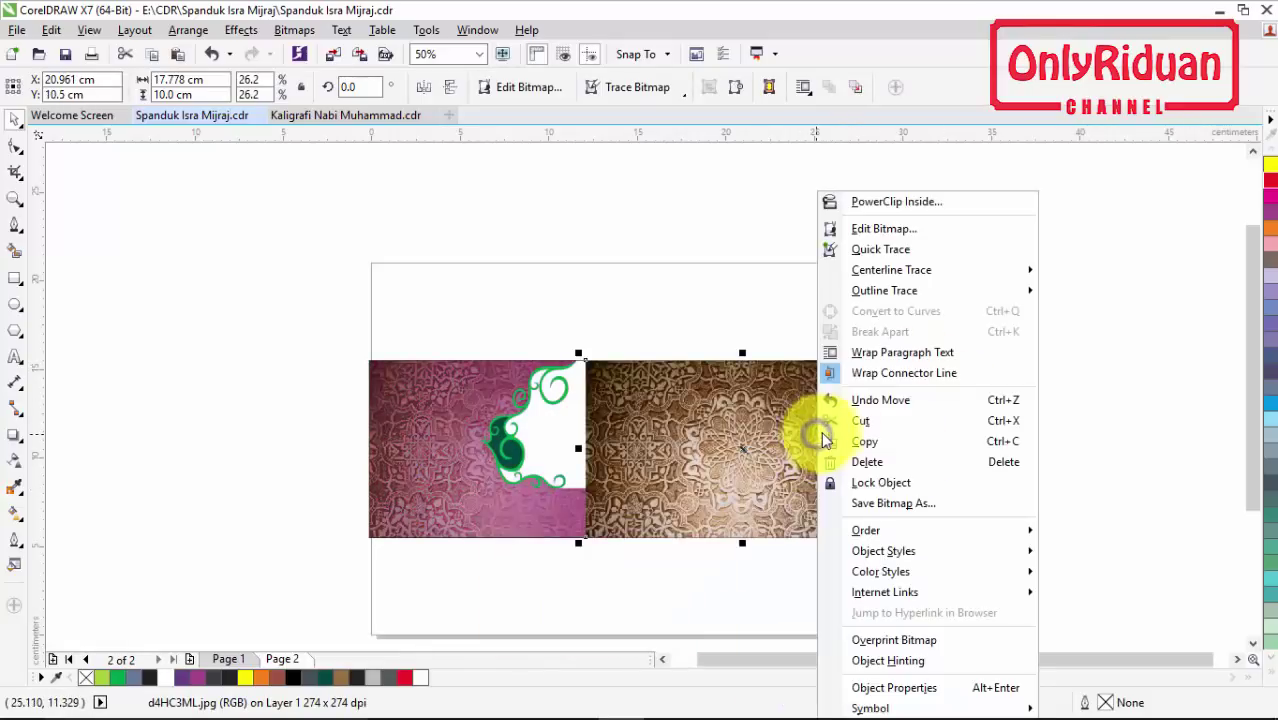
{"action": "left_click", "coordinate": [898, 201]}
{"action": "left_click", "coordinate": [545, 516]}
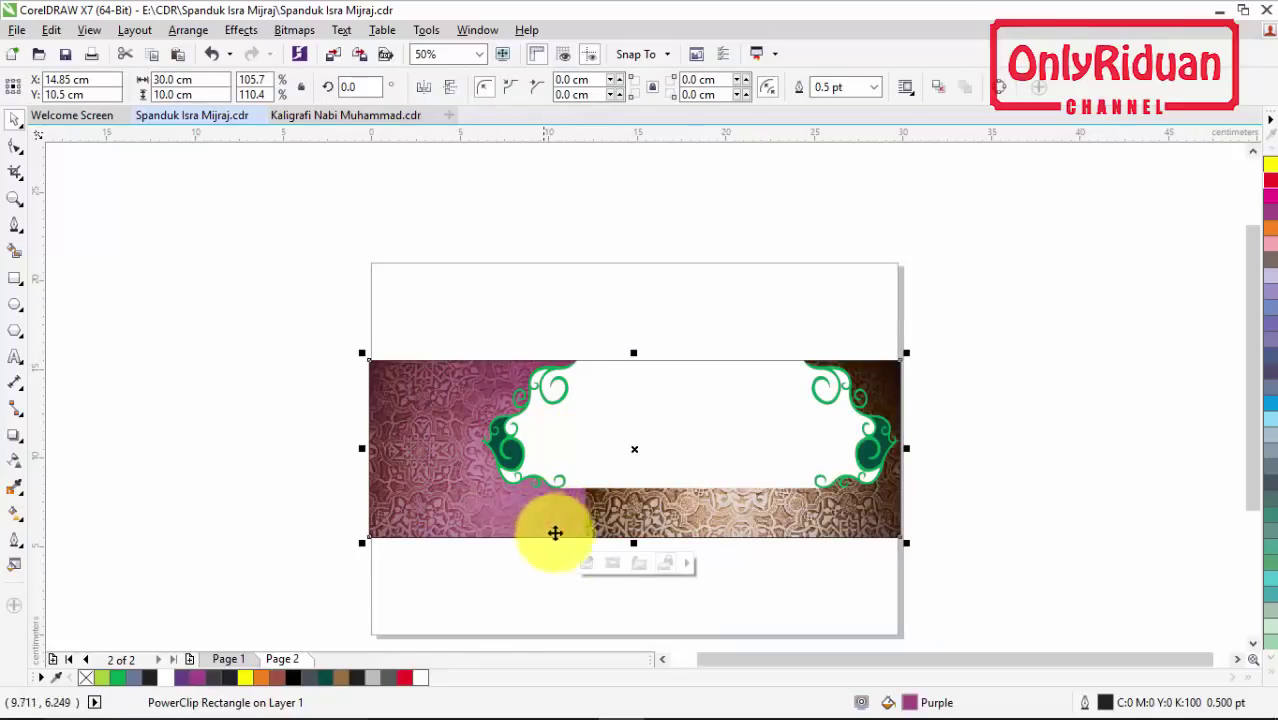
- Edit the PowerClip contents and give the right texture a linear transparency running from near its right edge to full transparency at its left edge
{"action": "right_click", "coordinate": [750, 516]}
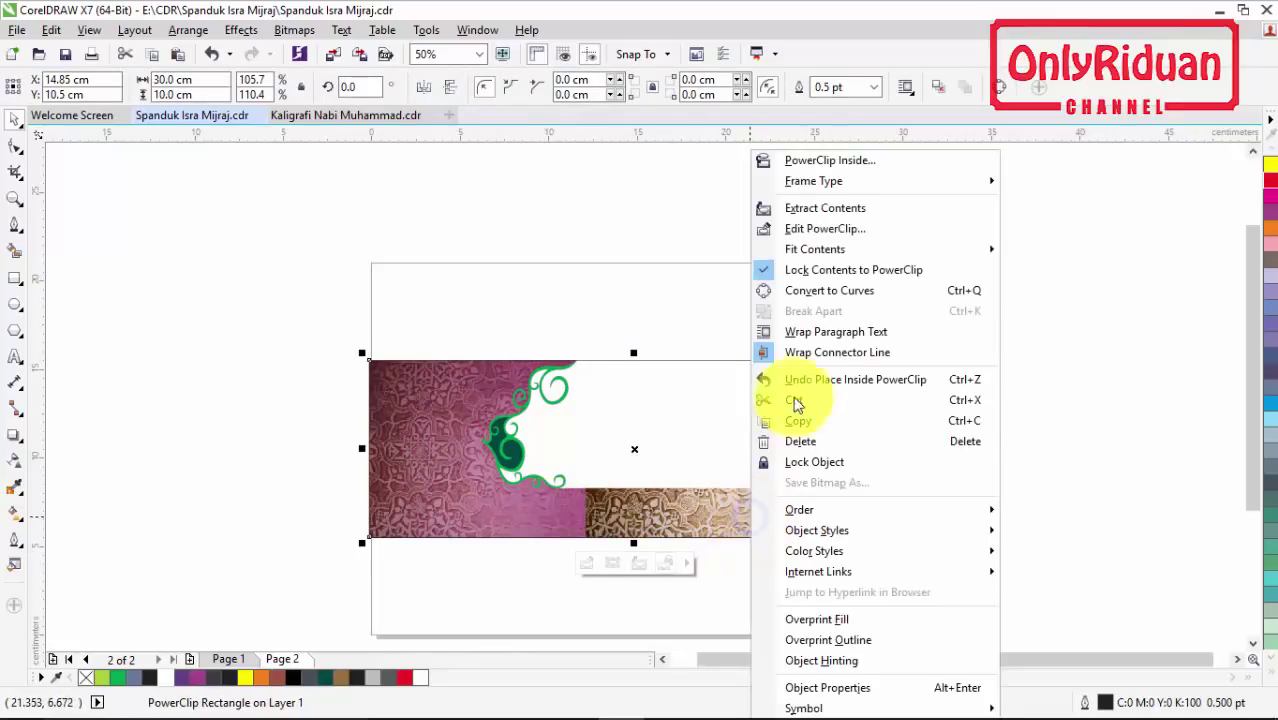
{"action": "left_click", "coordinate": [822, 230]}
{"action": "left_click", "coordinate": [774, 464]}
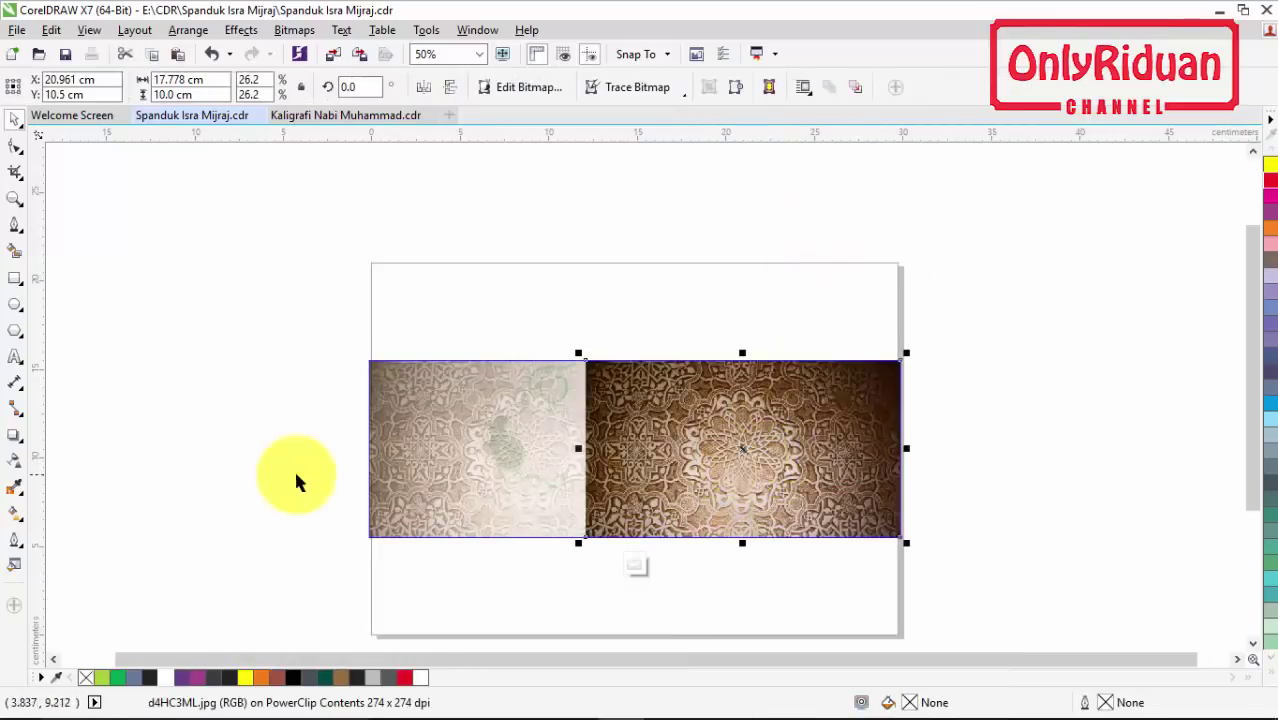
{"action": "left_click", "coordinate": [16, 460]}
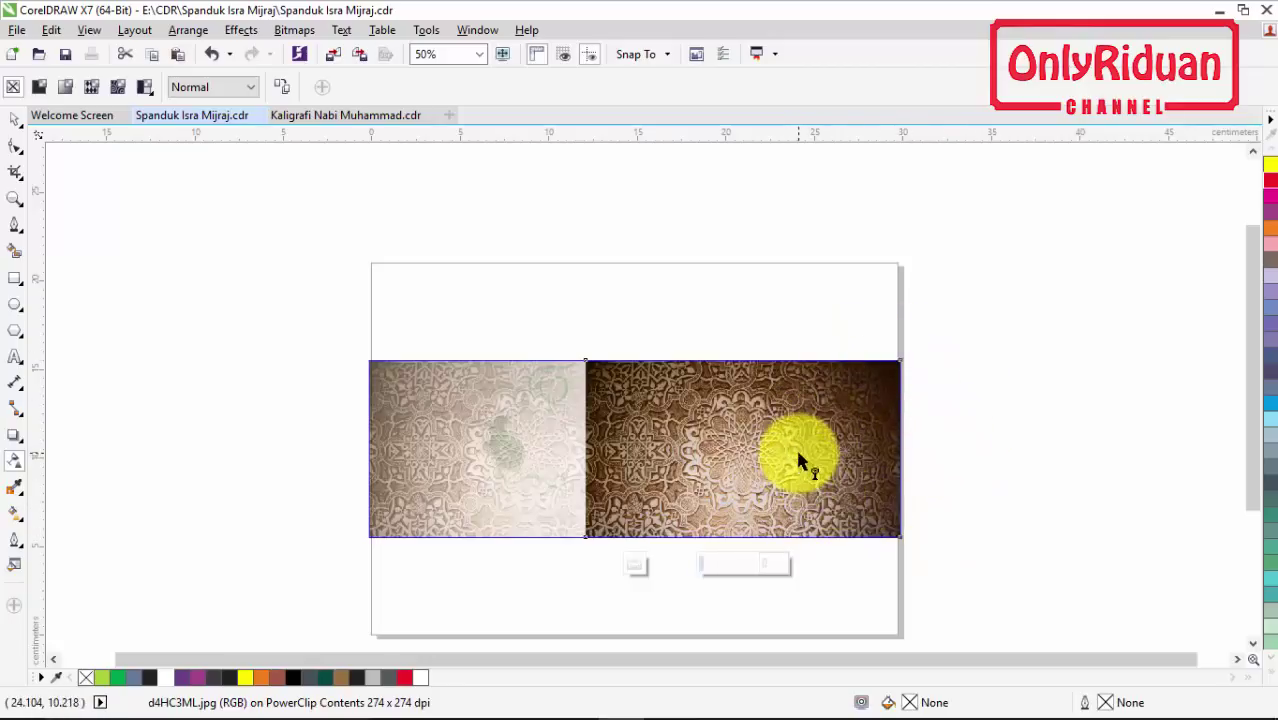
{"action": "left_click_drag", "start_coordinate": [797, 448], "coordinate": [588, 448]}
{"action": "left_click_drag", "start_coordinate": [802, 452], "coordinate": [878, 449]}
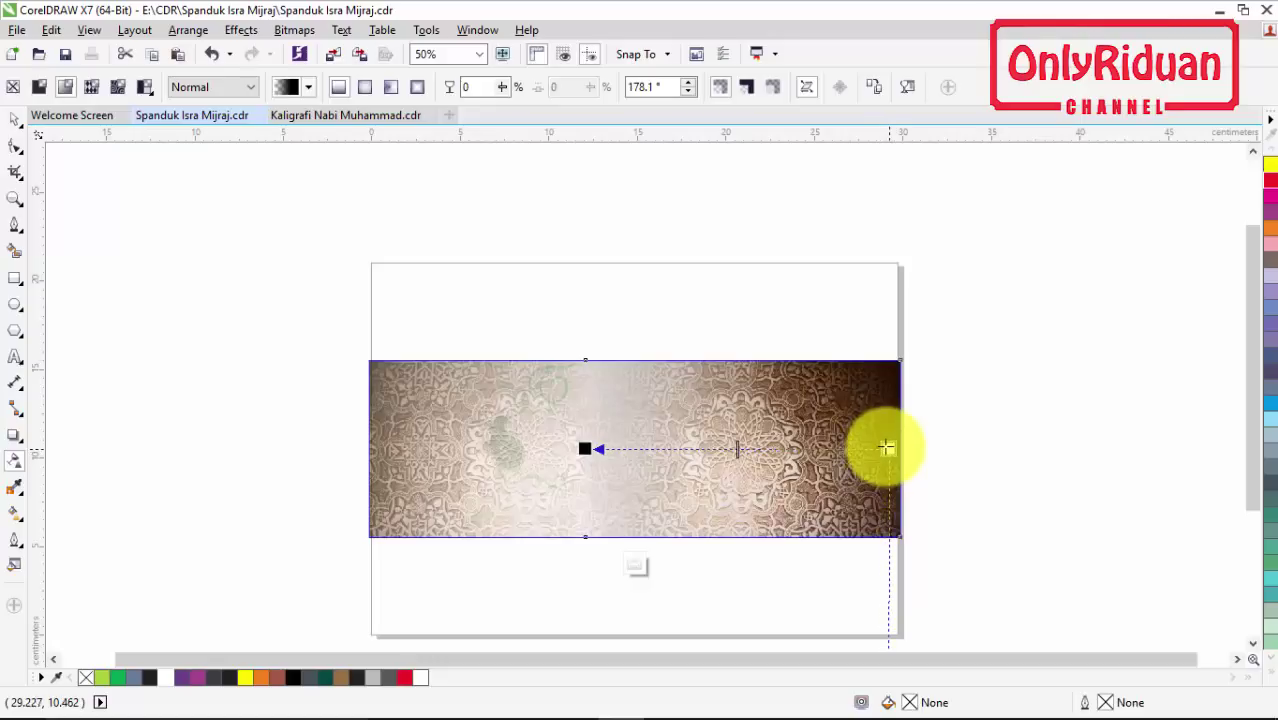
{"action": "left_click_drag", "start_coordinate": [887, 448], "coordinate": [889, 447]}
{"action": "right_click", "coordinate": [840, 425]}
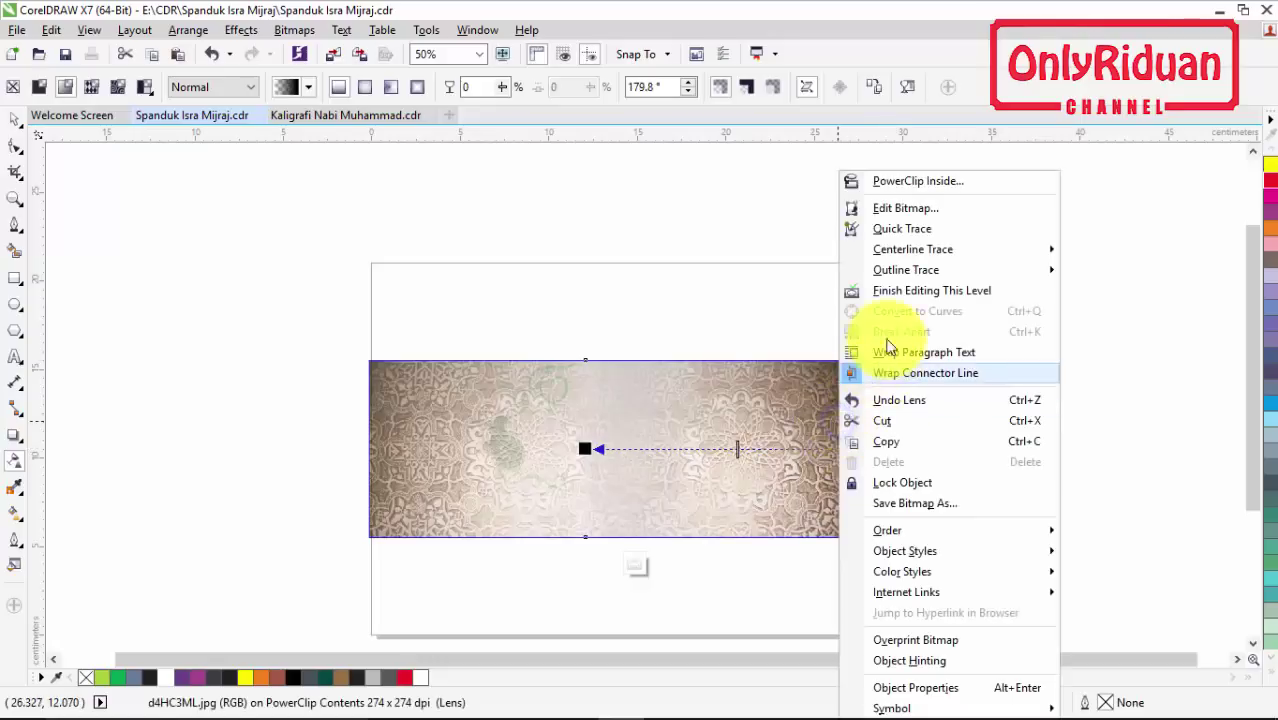
{"action": "left_click", "coordinate": [897, 291]}
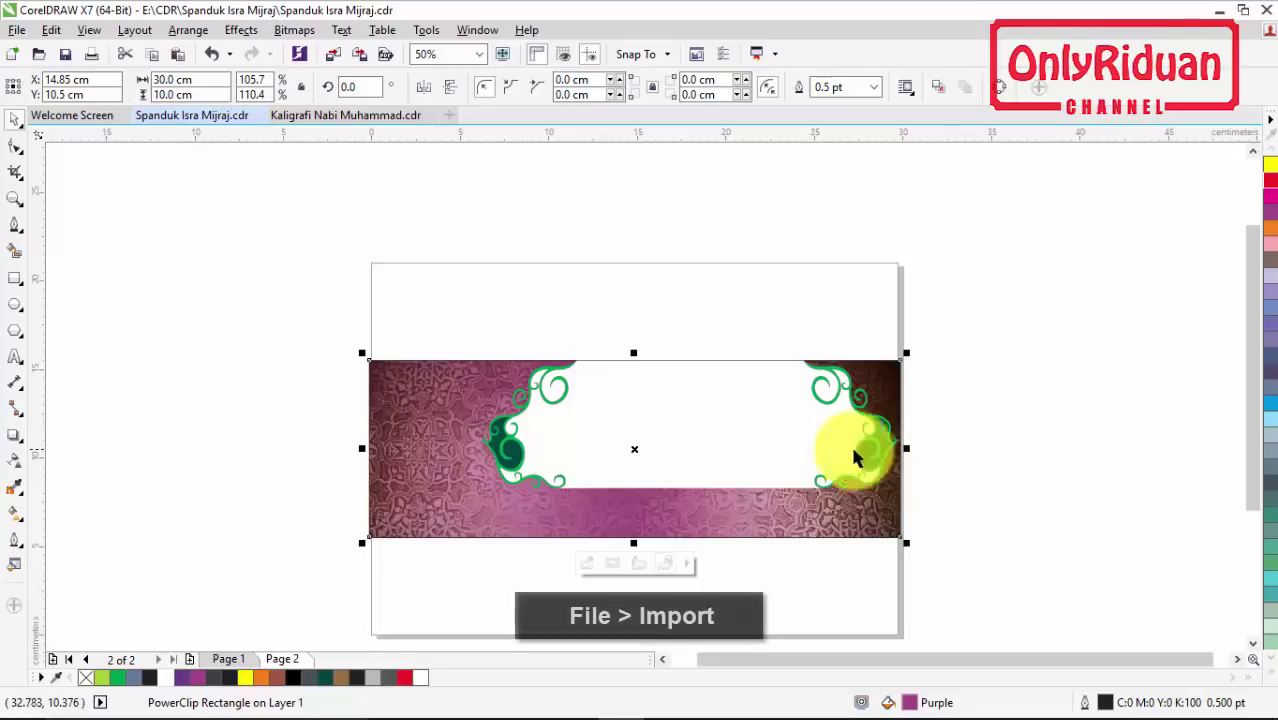
- Import the round gold frame 5c8906022fd6d at about 5.8 × 5.8 cm onto the banner's upper left end
{"action": "left_click", "coordinate": [22, 32]}
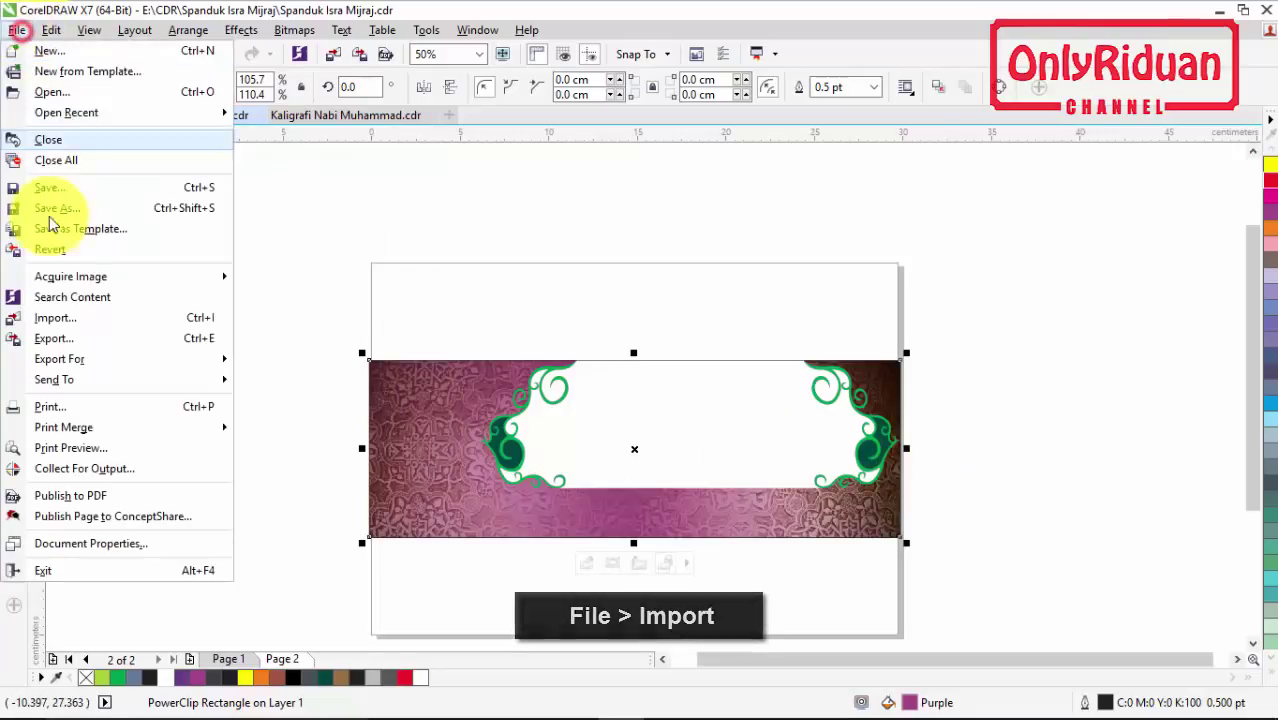
{"action": "left_click", "coordinate": [63, 314]}
{"action": "left_click", "coordinate": [281, 345]}
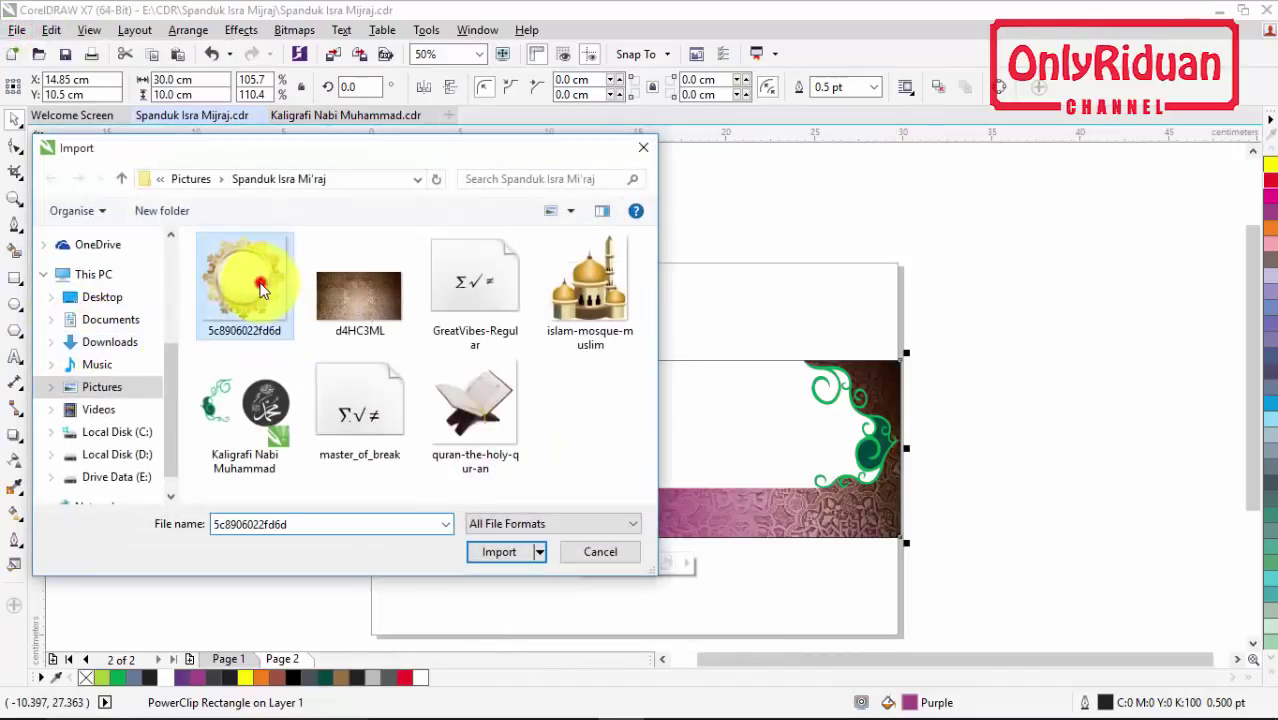
{"action": "left_click", "coordinate": [497, 551]}
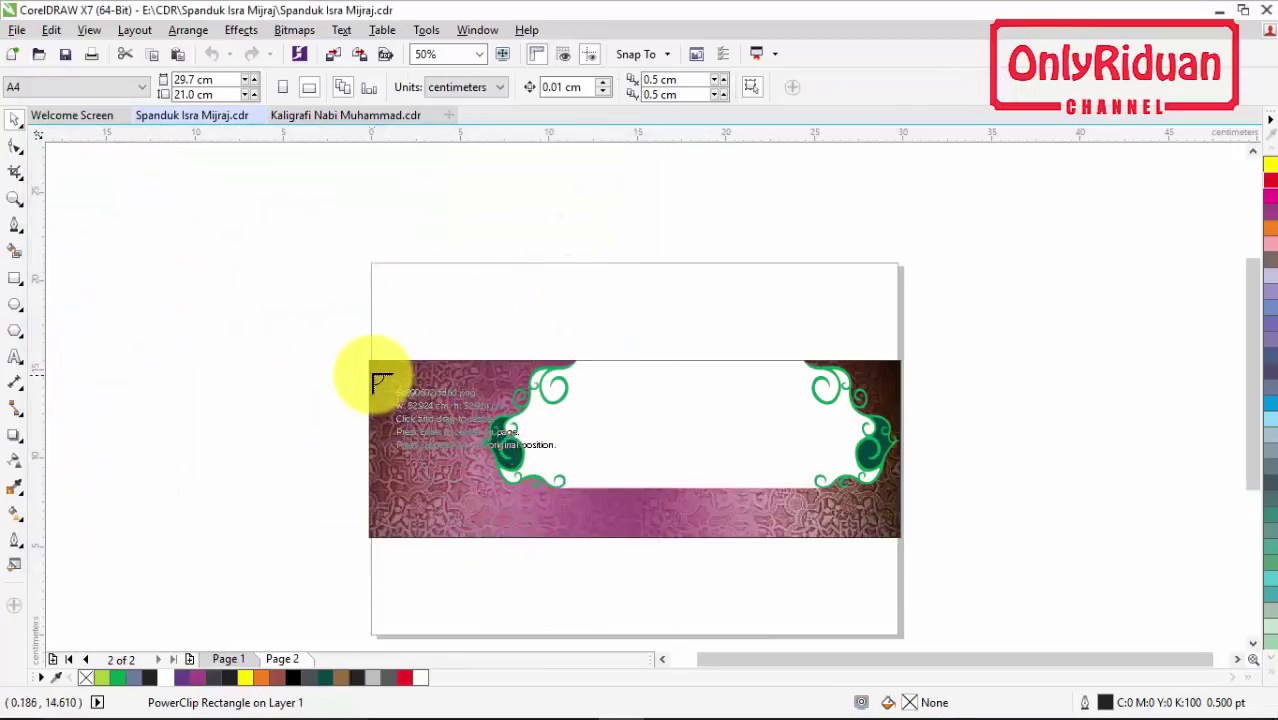
{"action": "left_click_drag", "start_coordinate": [375, 376], "coordinate": [481, 484]}
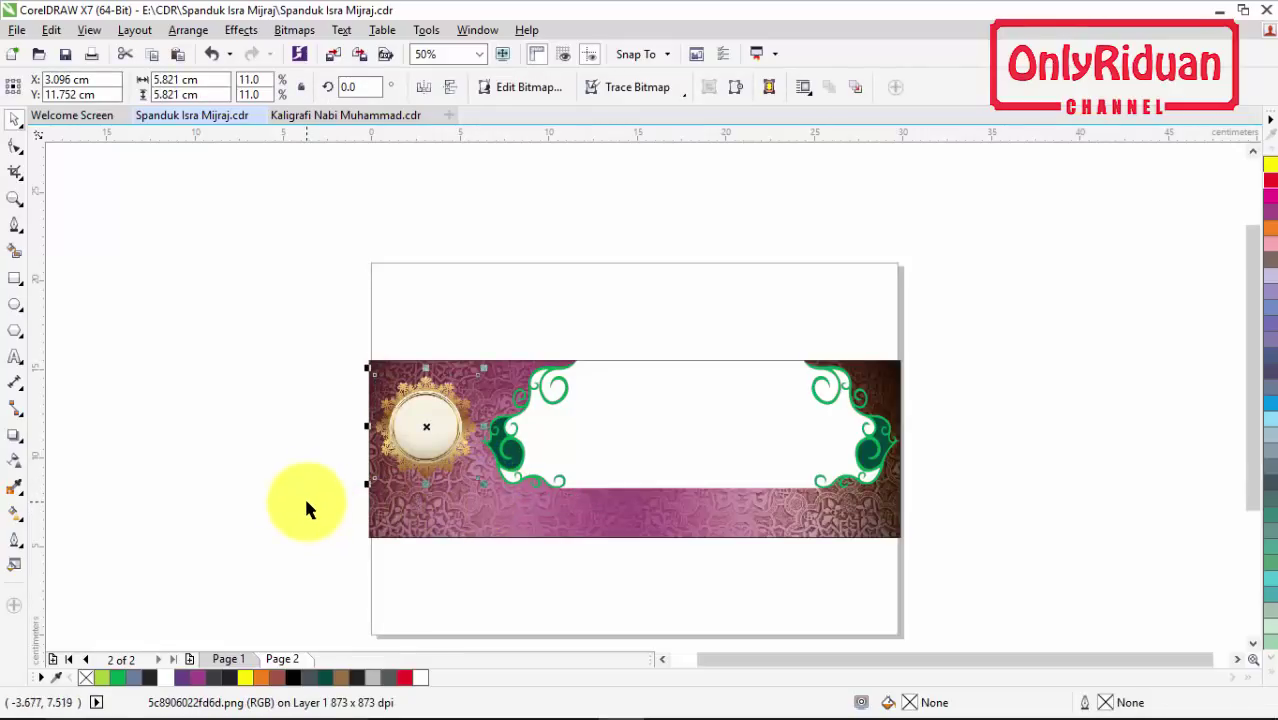
{"action": "left_click", "coordinate": [407, 434]}
{"action": "scroll", "coordinate": [407, 434], "scroll_direction": "up", "scroll_amount": 1}
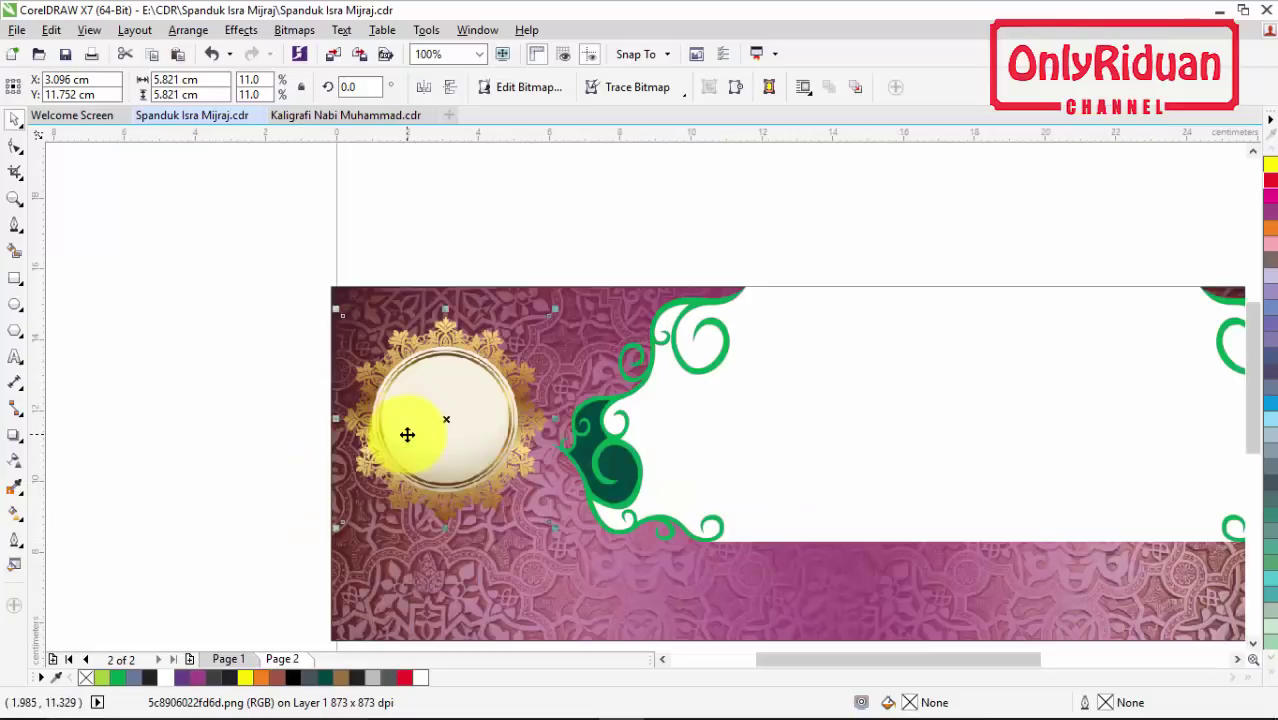
- Draw a circle, scale it to about 3.44 cm in diameter and centre it on the round gold frame
{"action": "left_click", "coordinate": [14, 308]}
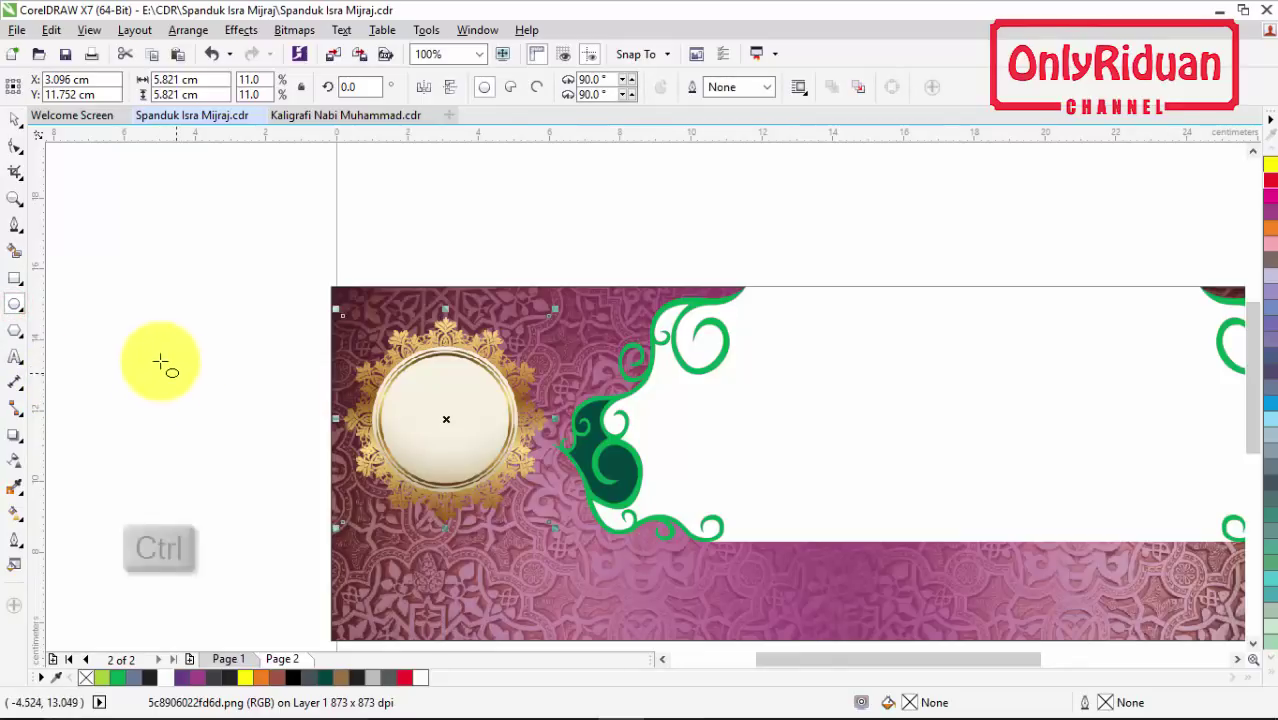
{"action": "left_click_drag", "start_coordinate": [126, 332], "coordinate": [264, 490]}
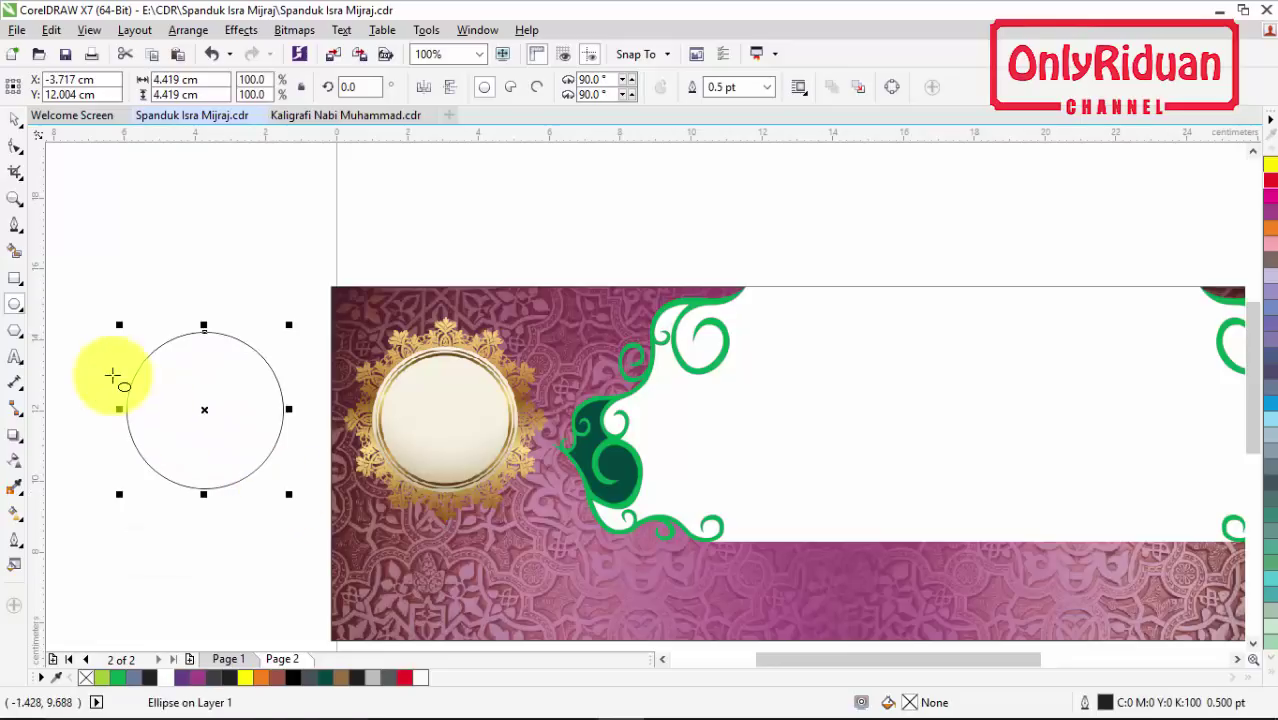
{"action": "left_click", "coordinate": [21, 128]}
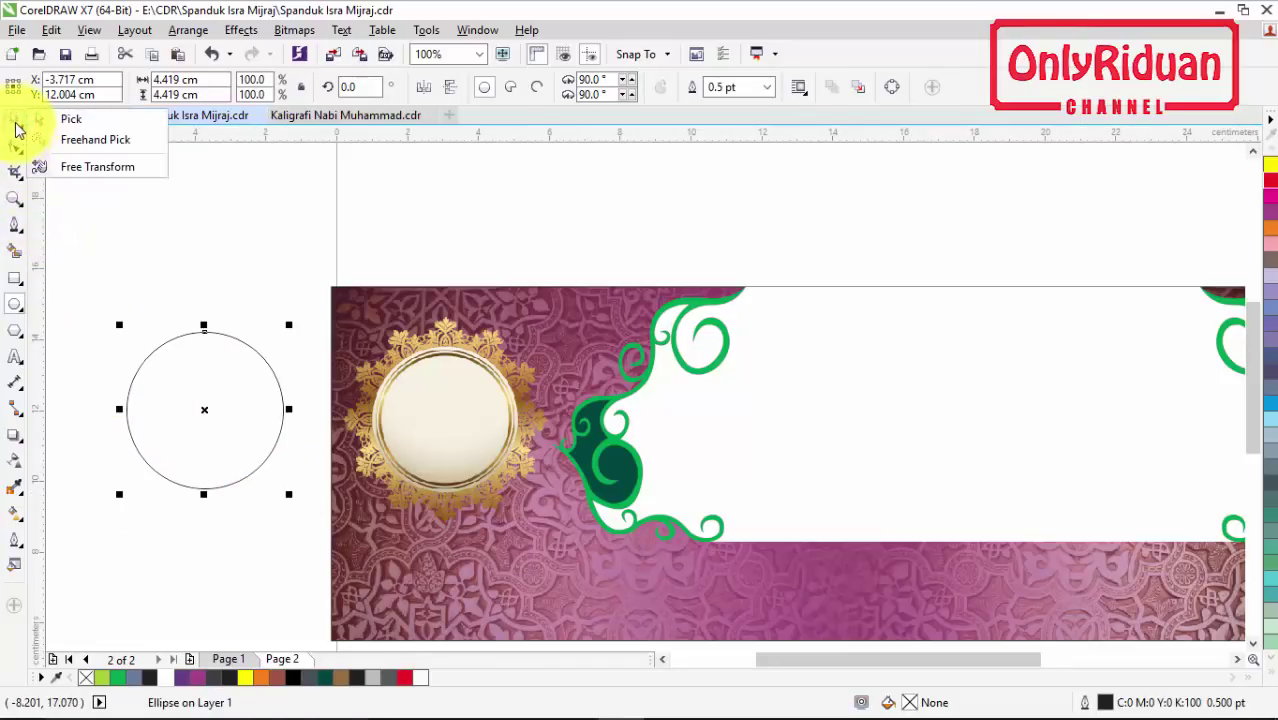
{"action": "left_click", "coordinate": [15, 128]}
{"action": "left_click_drag", "start_coordinate": [291, 496], "coordinate": [255, 498]}
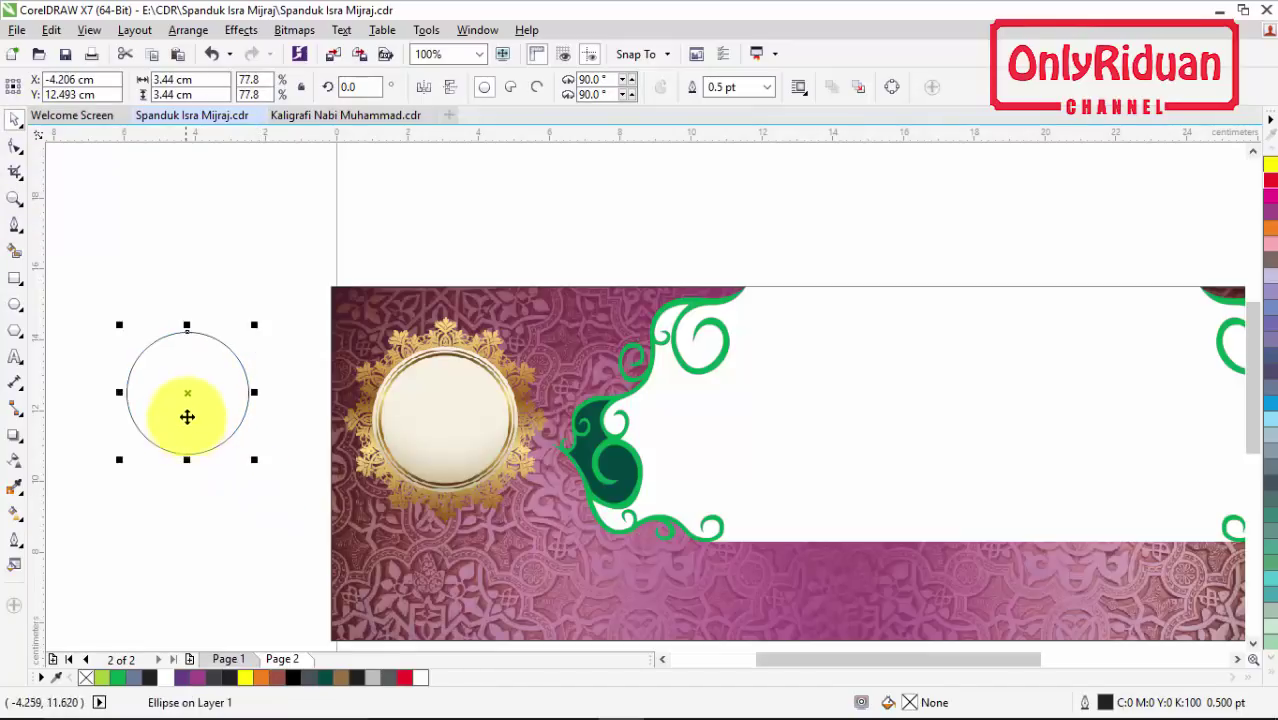
{"action": "left_click_drag", "start_coordinate": [185, 417], "coordinate": [443, 419]}
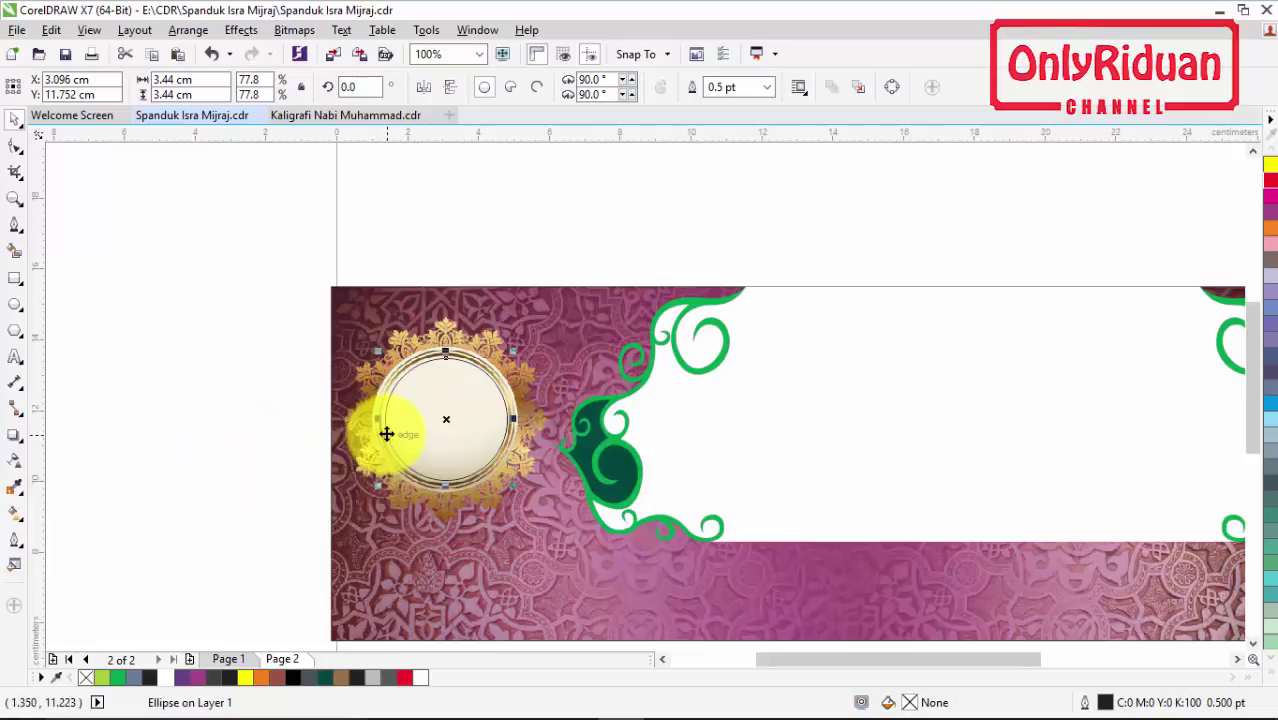
- Enlarge the circle to about 3.48 cm to fit the frame's inner disc and fill it brown #967142 without an outline
{"action": "scroll", "coordinate": [385, 434], "scroll_direction": "up", "scroll_amount": 1}
{"action": "left_click_drag", "start_coordinate": [376, 276], "coordinate": [370, 276]}
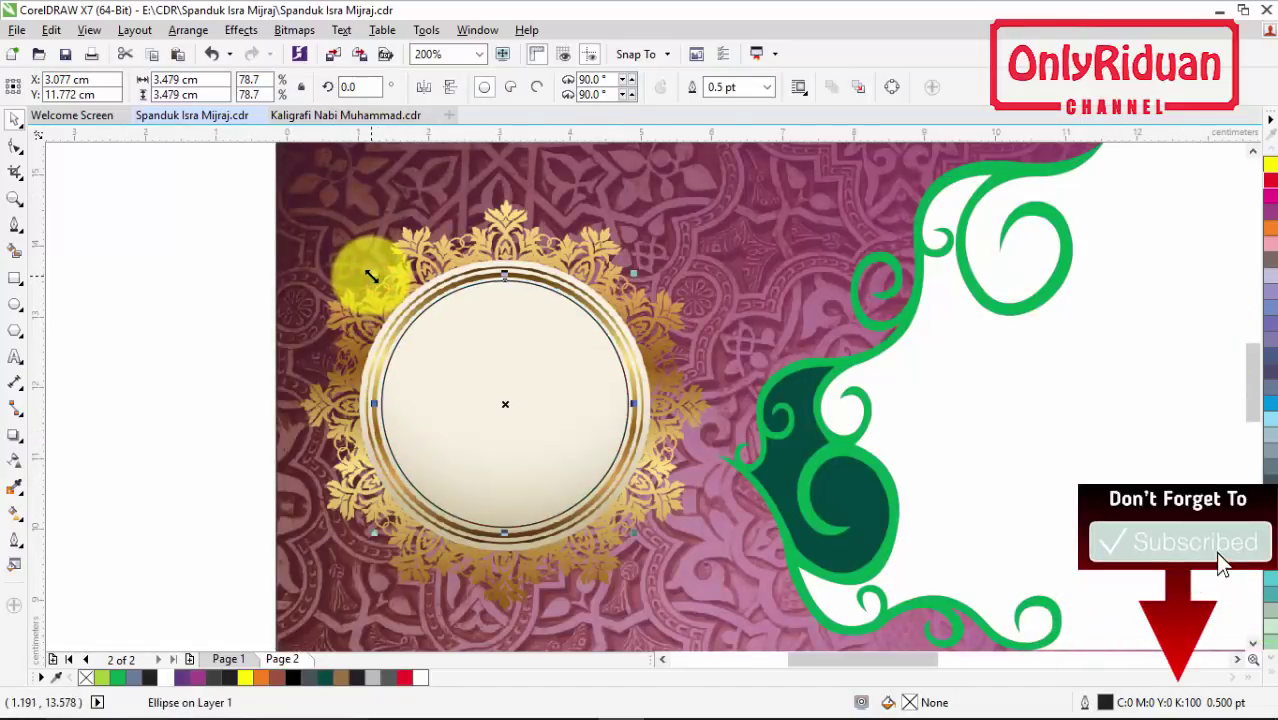
{"action": "key", "text": "Down"}
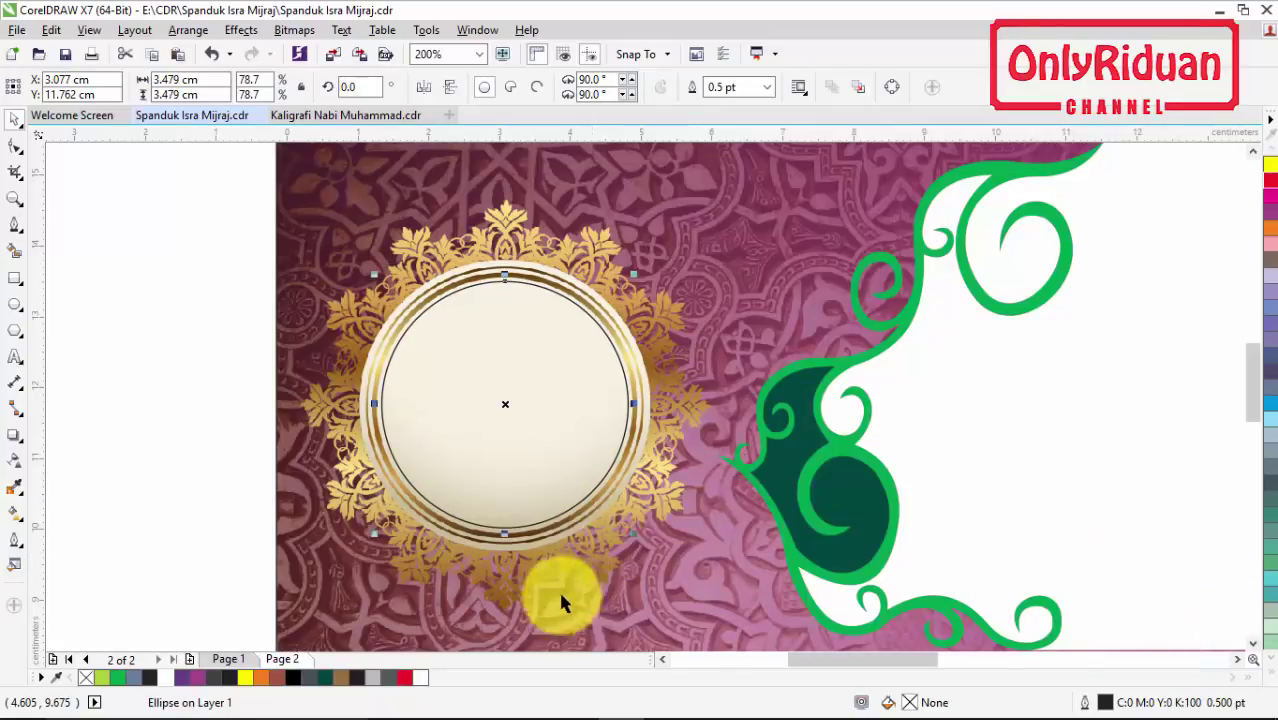
{"action": "left_click", "coordinate": [343, 678]}
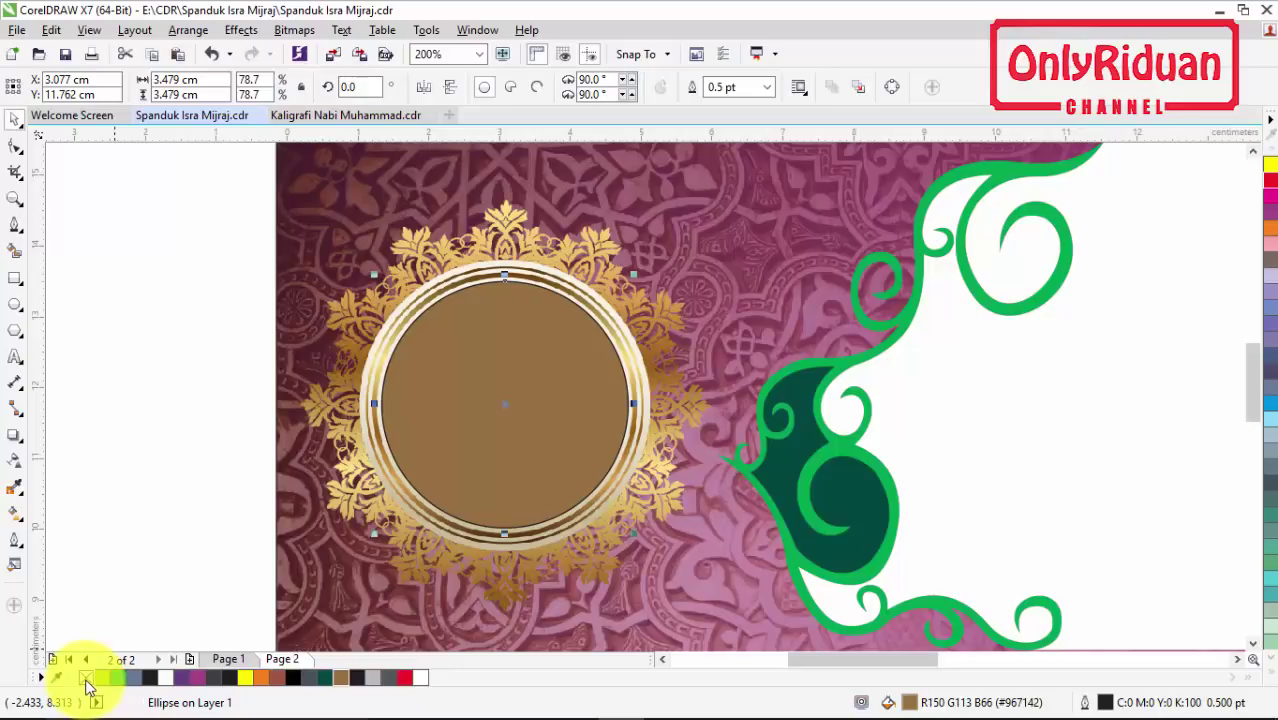
{"action": "left_click", "coordinate": [137, 456]}
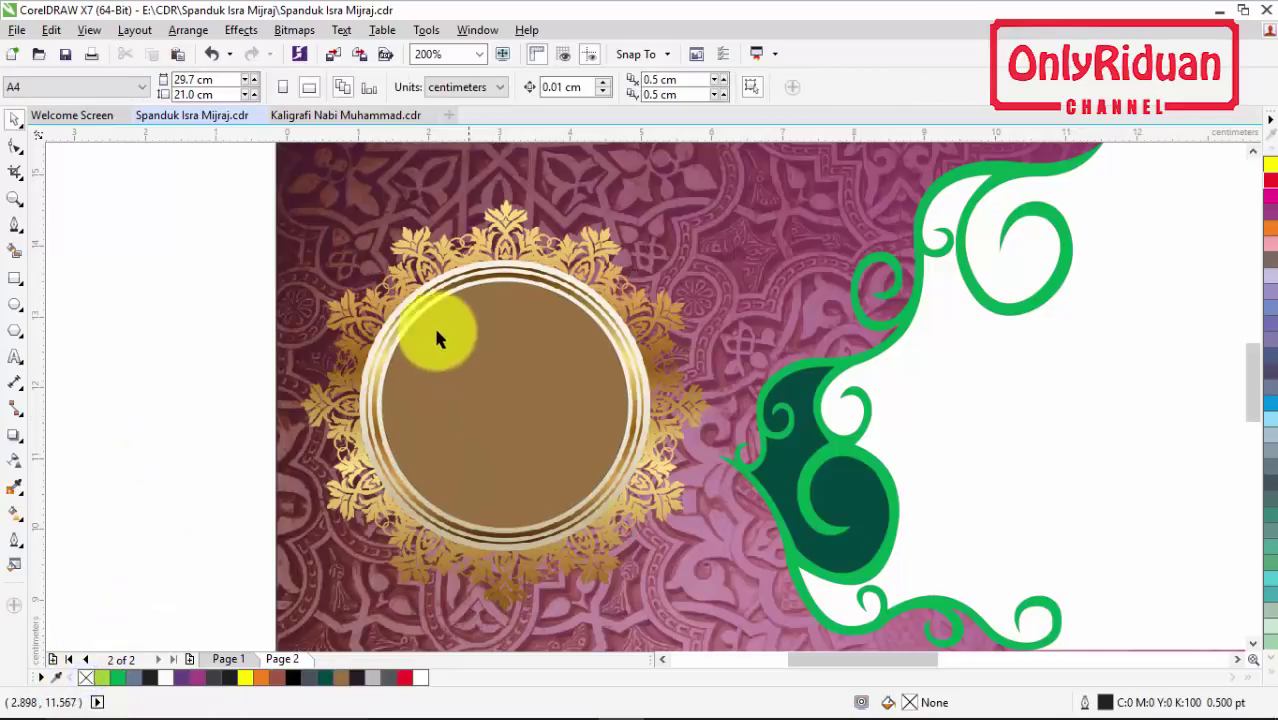
- Copy the white calligraphy group from page 1 of Kaligrafi Nabi Muhammad.cdr and paste it into Spanduk Isra Mijraj.cdr
{"action": "left_click", "coordinate": [363, 116]}
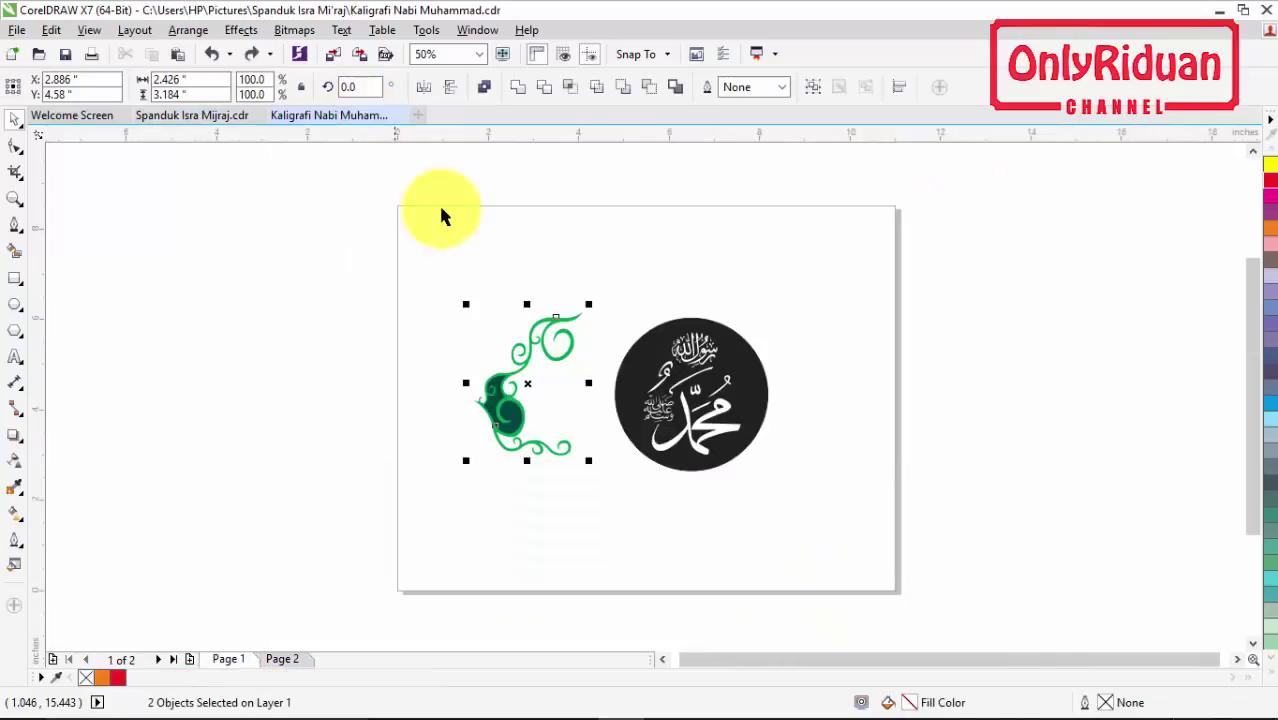
{"action": "left_click_drag", "start_coordinate": [848, 506], "coordinate": [610, 292]}
{"action": "left_click", "coordinate": [790, 459]}
{"action": "left_click", "coordinate": [740, 435]}
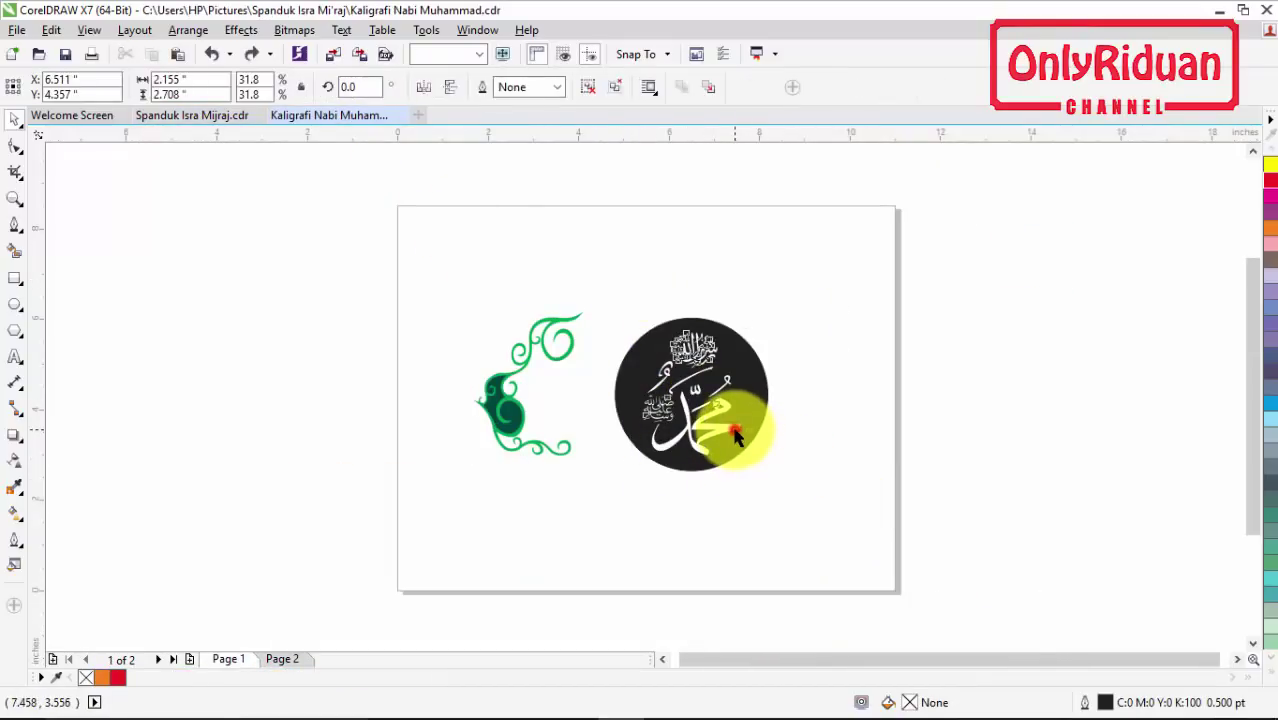
{"action": "key", "text": "ctrl+c"}
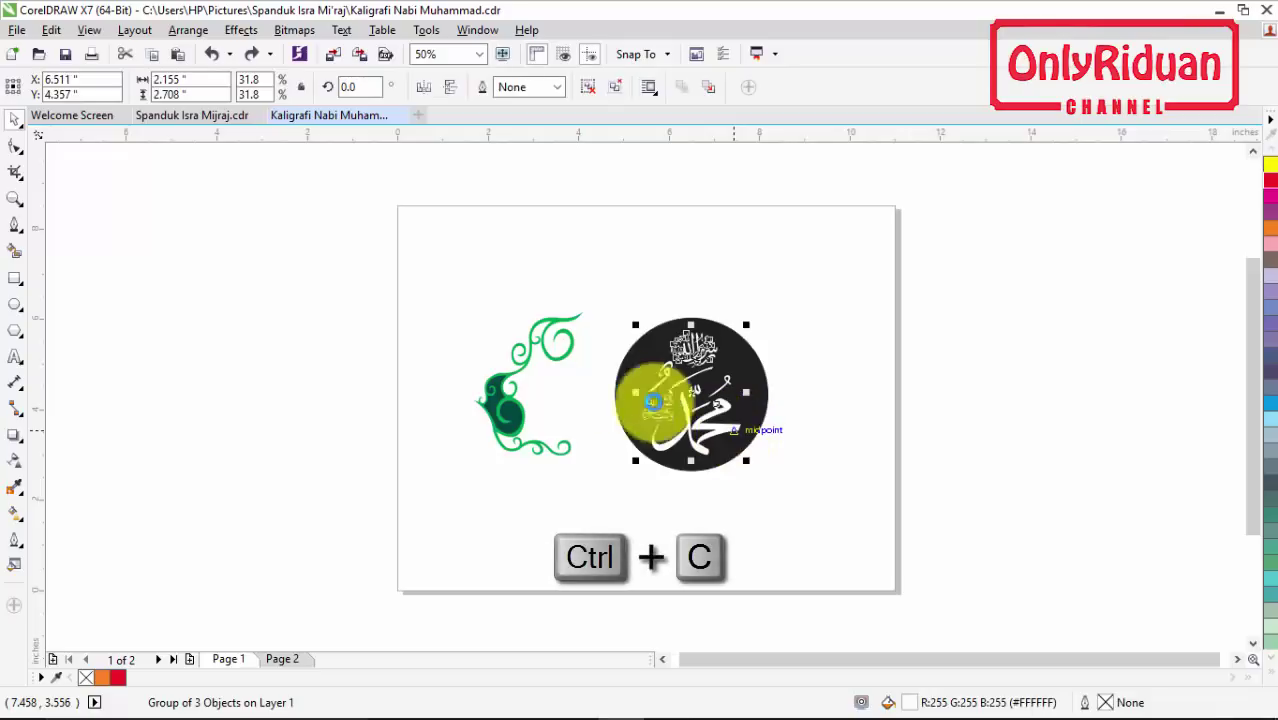
{"action": "left_click", "coordinate": [199, 115]}
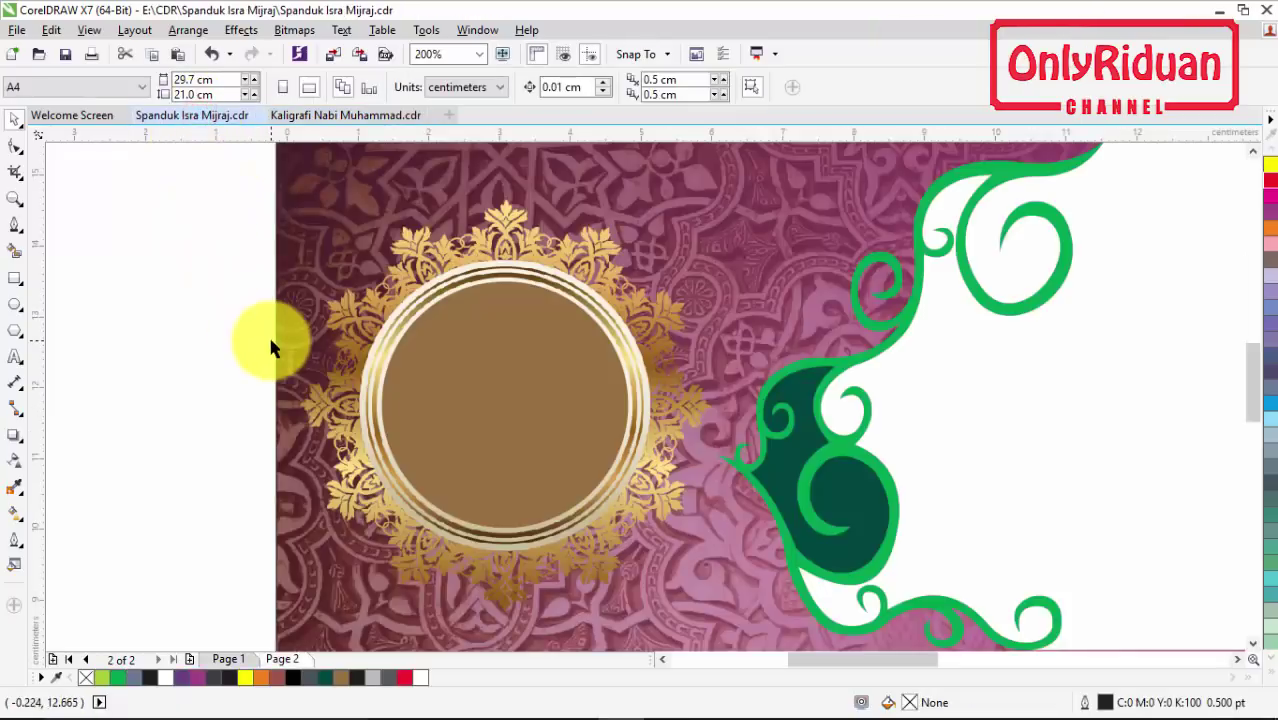
{"action": "key", "text": "ctrl+v"}
- Shrink the pasted calligraphy to about 2.7 × 3.4 cm and place it over the brown circle
{"action": "scroll", "coordinate": [676, 330], "scroll_direction": "down", "scroll_amount": 1}
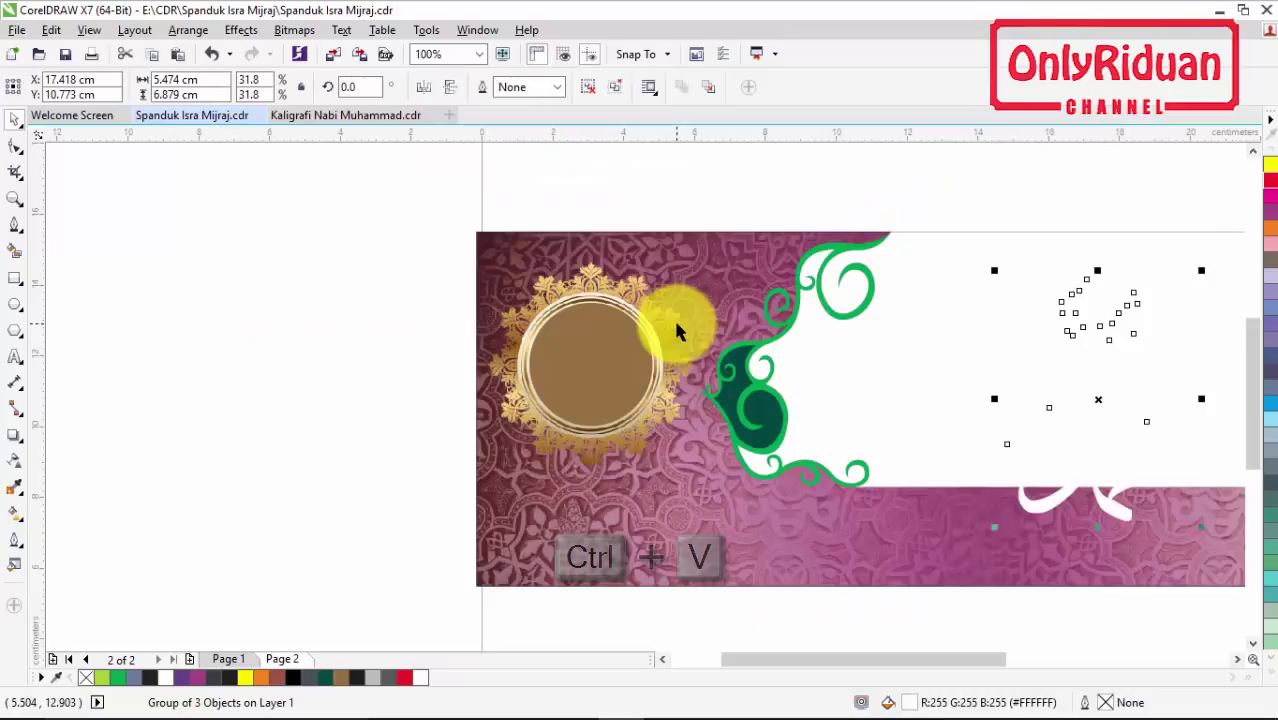
{"action": "left_click_drag", "start_coordinate": [1099, 400], "coordinate": [610, 438]}
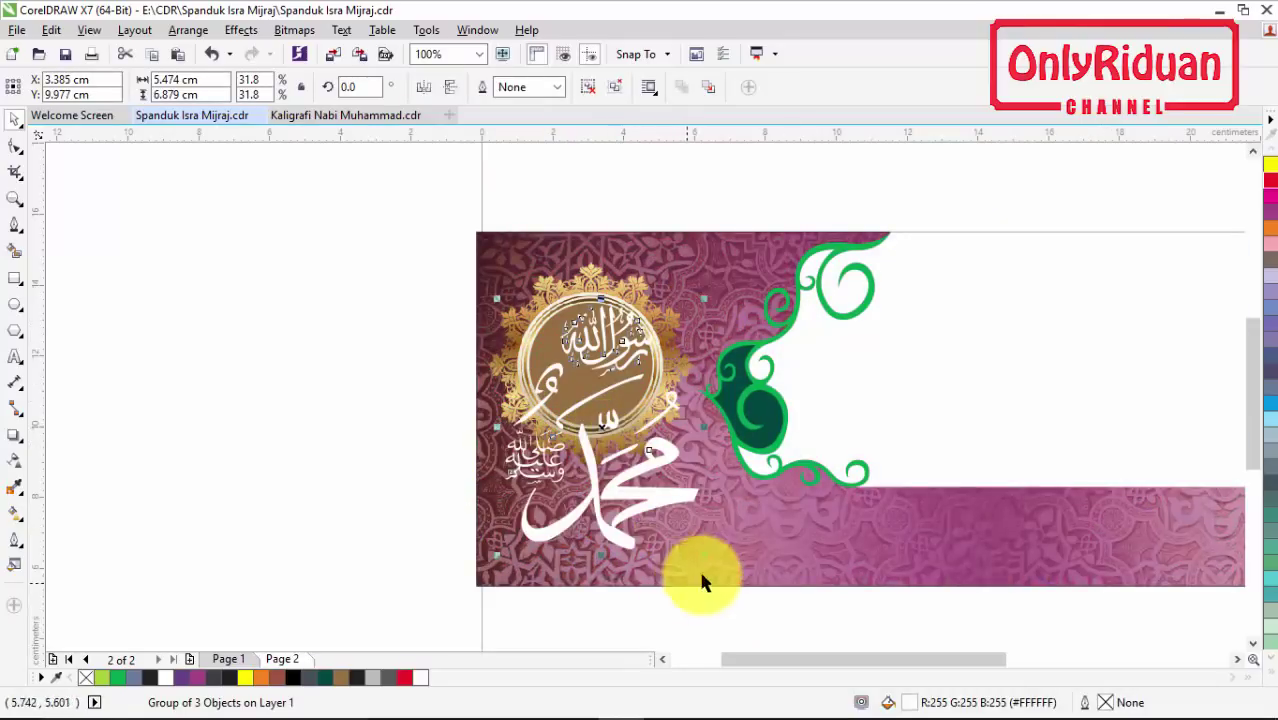
{"action": "left_click_drag", "start_coordinate": [703, 554], "coordinate": [606, 431]}
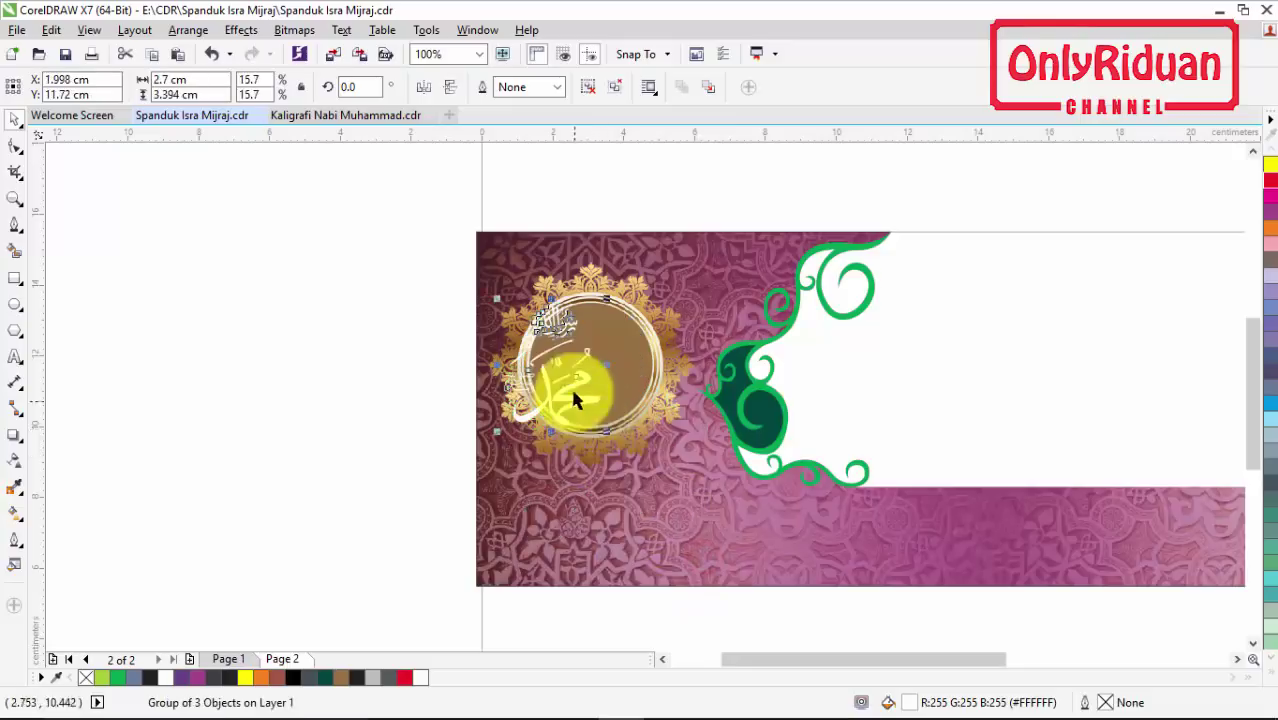
{"action": "left_click_drag", "start_coordinate": [554, 368], "coordinate": [593, 367]}
- Reduce the calligraphy to about 2.5 × 3.2 cm and nudge it into the centre of the brown circle
{"action": "scroll", "coordinate": [593, 367], "scroll_direction": "up", "scroll_amount": 2}
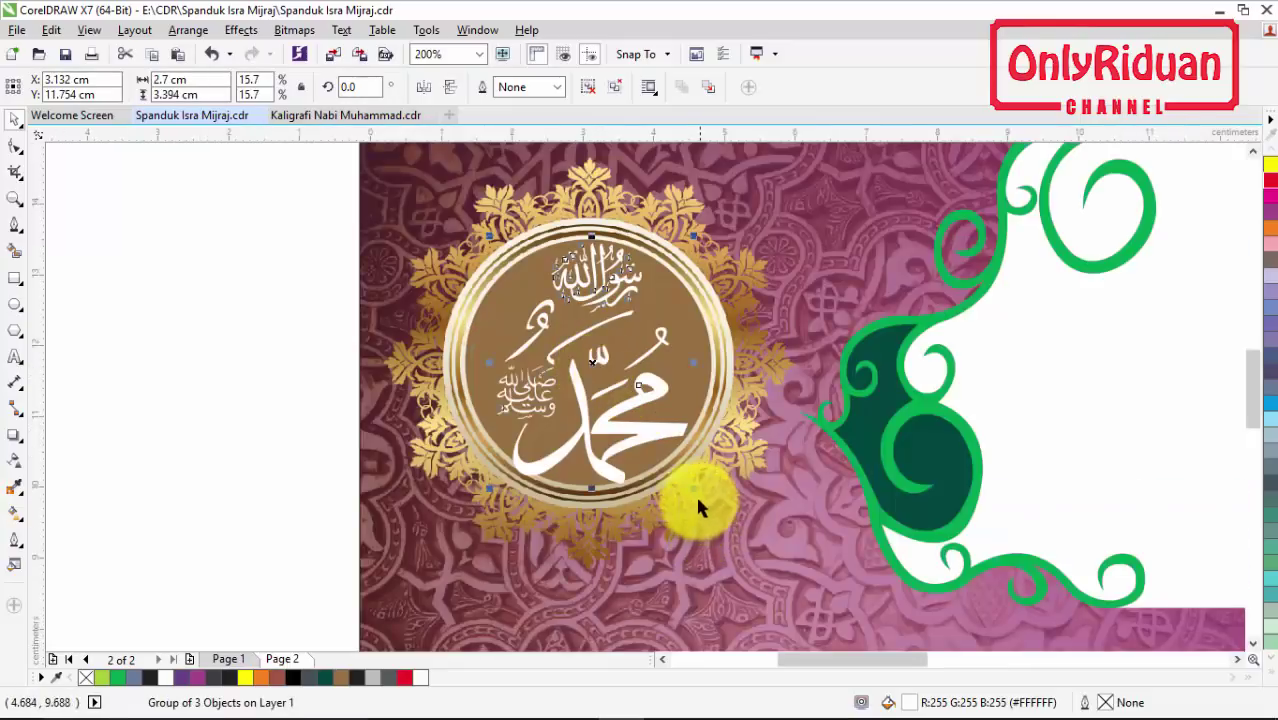
{"action": "mouse_move", "coordinate": [693, 490]}
{"action": "left_mouse_down"}
{"action": "mouse_move", "coordinate": [679, 494]}
{"action": "mouse_move", "coordinate": [683, 508]}
{"action": "left_mouse_up"}
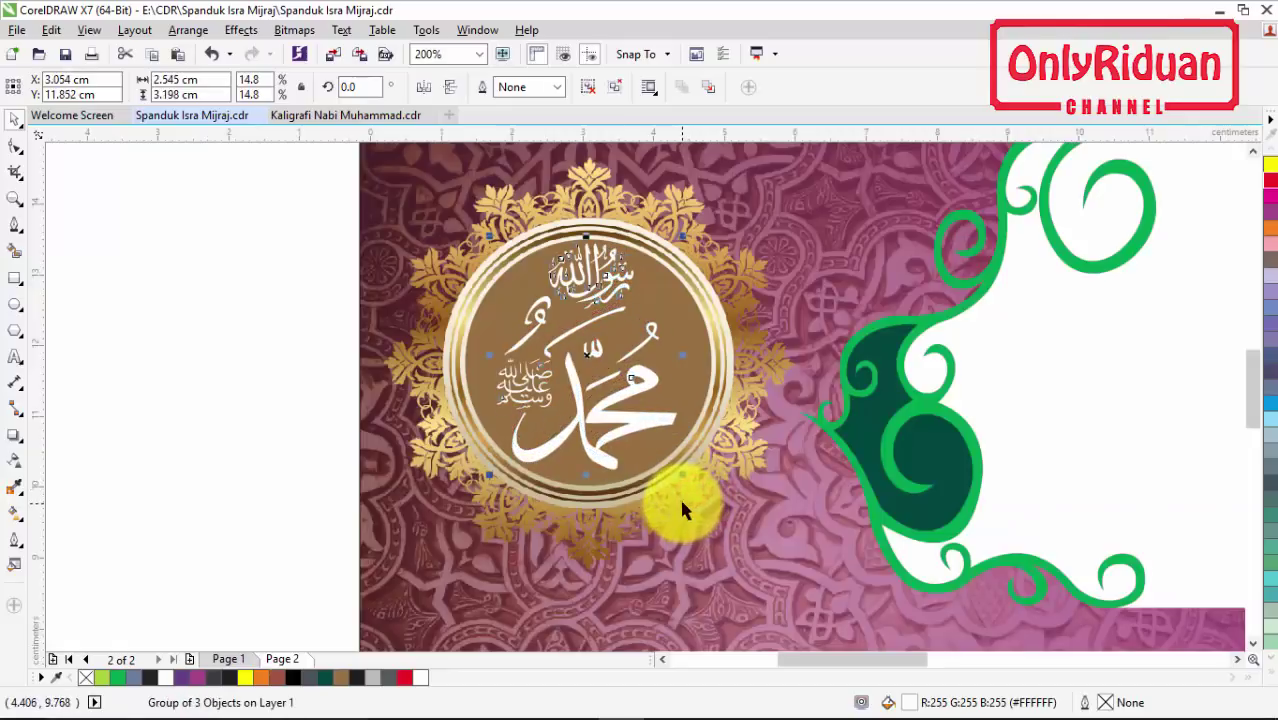
{"action": "key", "text": "Right"}
{"action": "key", "text": "Right"}
{"action": "key", "text": "Right"}
{"action": "key", "text": "Right"}
{"action": "key", "text": "Right"}
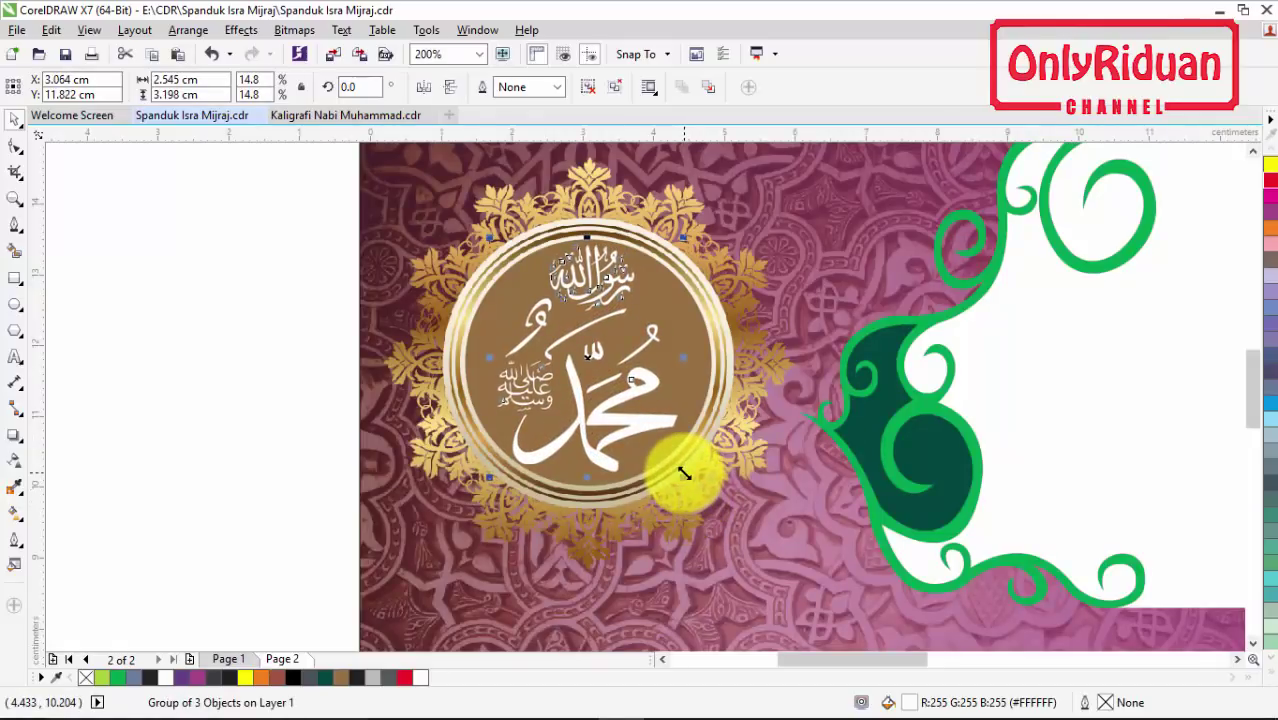
{"action": "key", "text": "Up"}
{"action": "key", "text": "Up"}
{"action": "key", "text": "Up"}
{"action": "key", "text": "Right"}
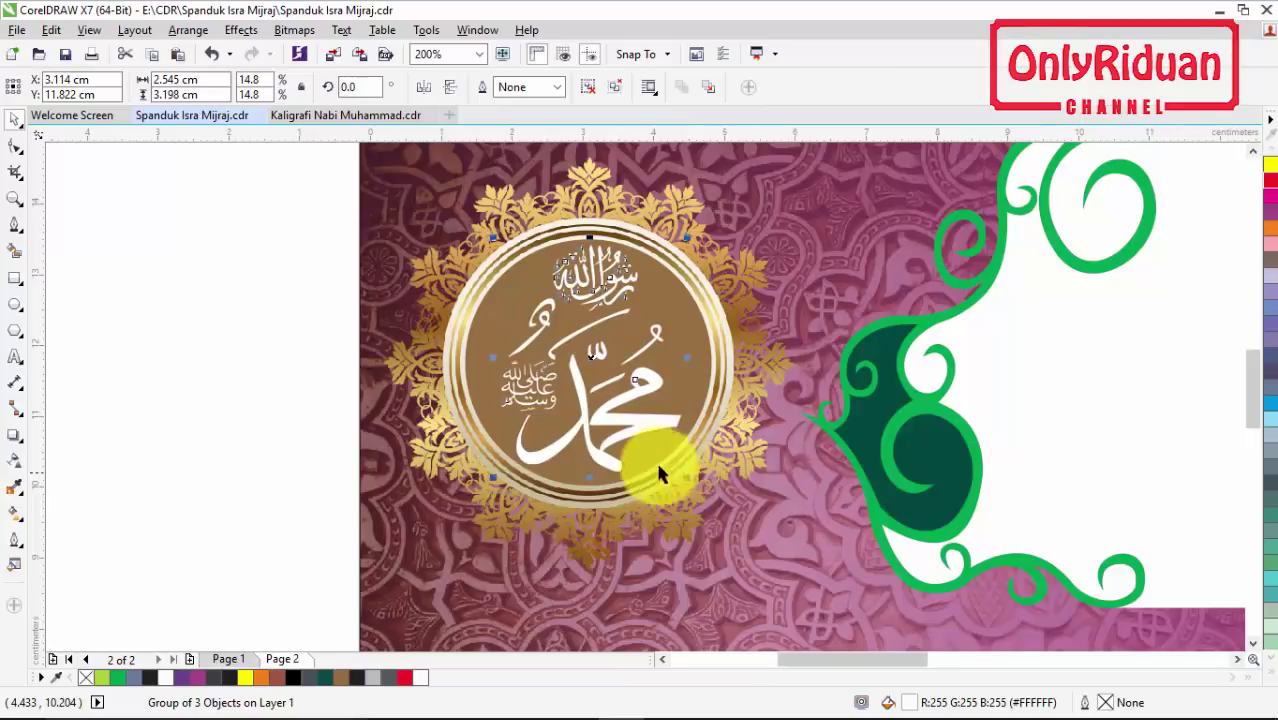
- Fill the calligraphy yellow and give it a black Small Glow drop shadow with a feathering of 5
{"action": "left_click", "coordinate": [245, 678]}
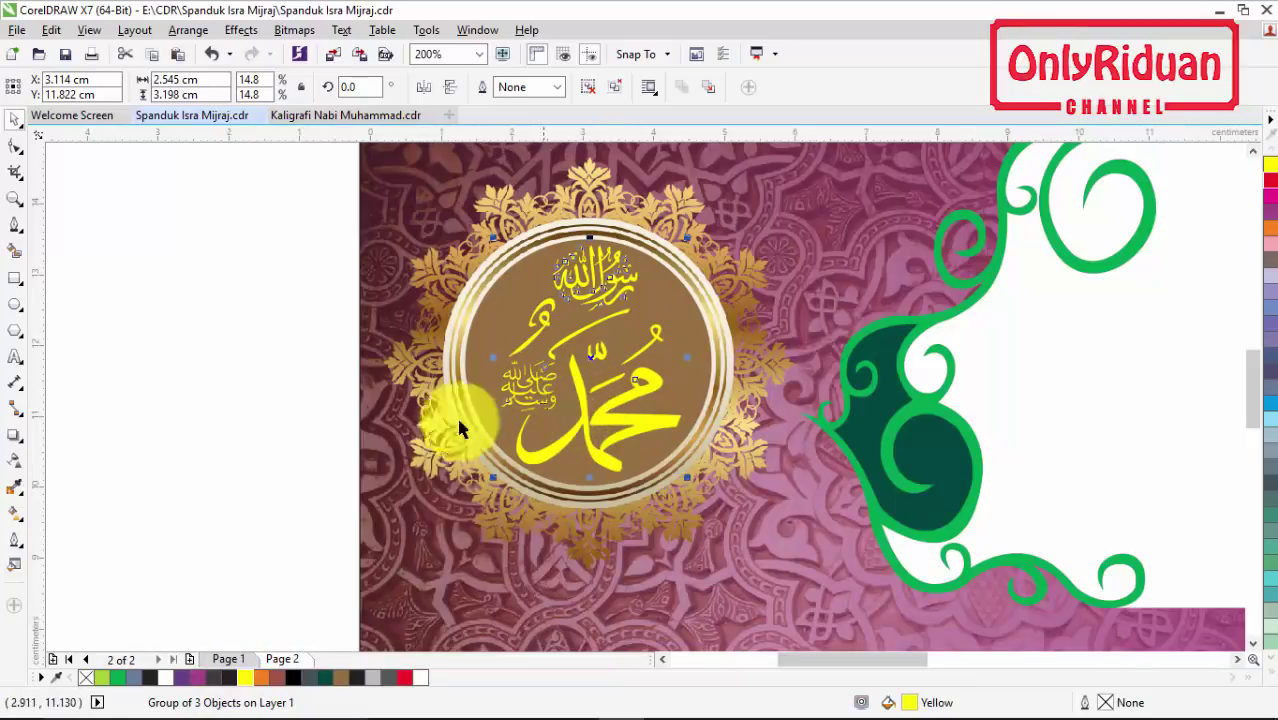
{"action": "left_click", "coordinate": [16, 438]}
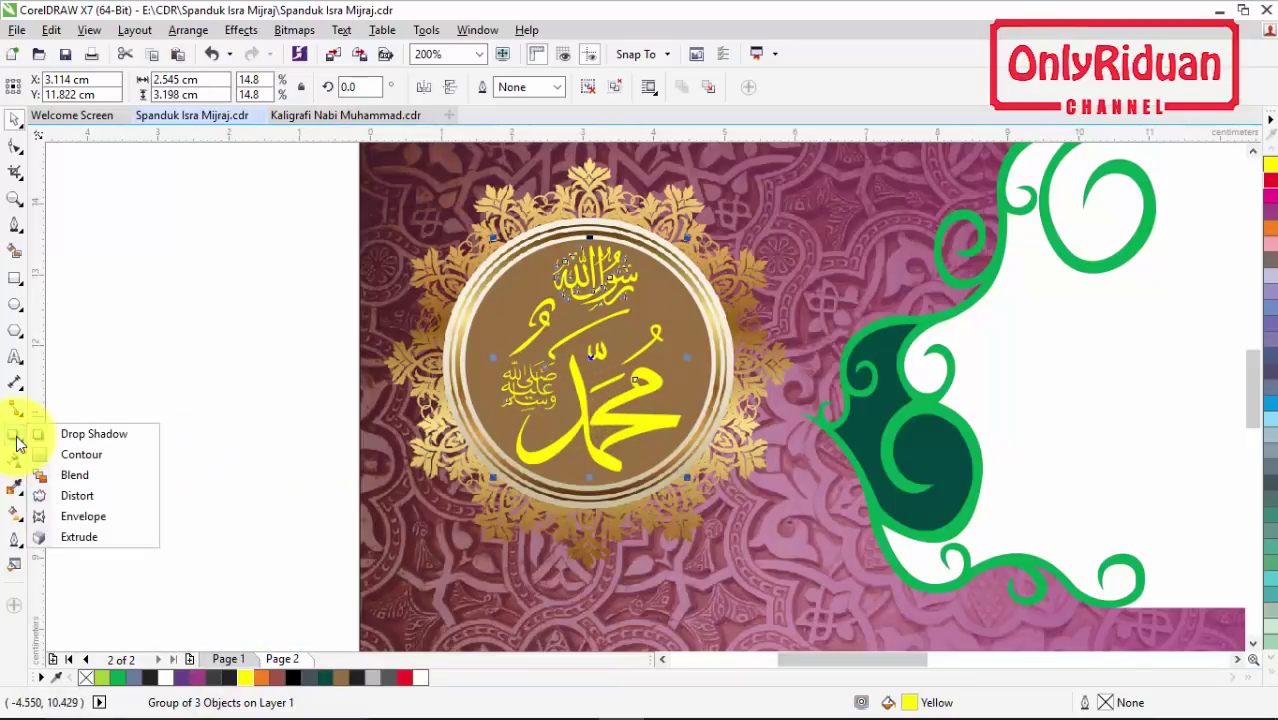
{"action": "left_click", "coordinate": [60, 434]}
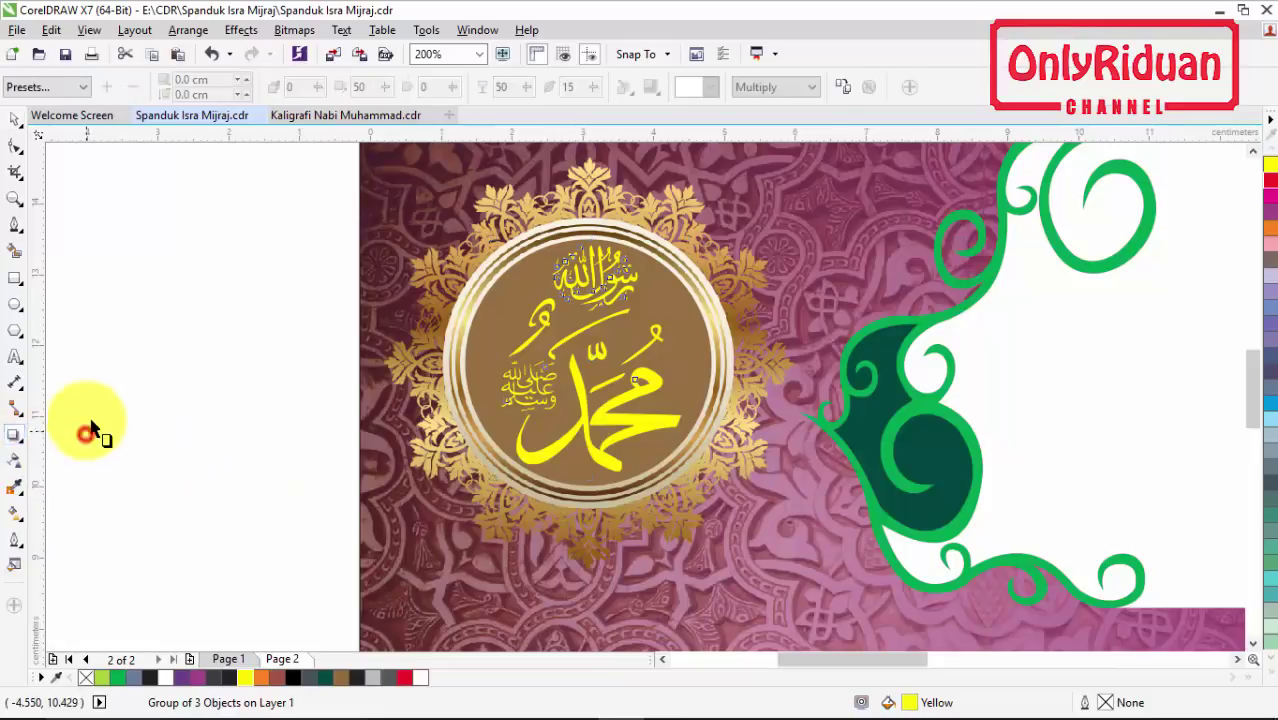
{"action": "left_click", "coordinate": [85, 88]}
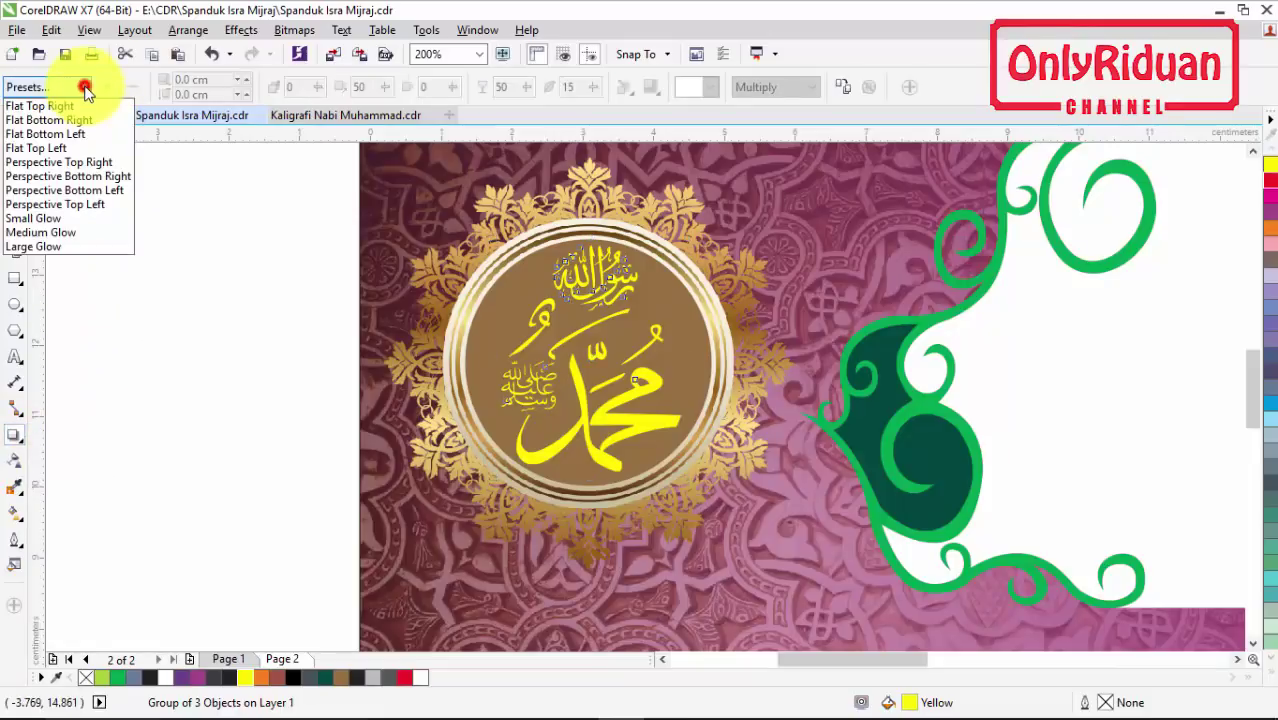
{"action": "left_click", "coordinate": [49, 216]}
{"action": "left_click", "coordinate": [711, 88]}
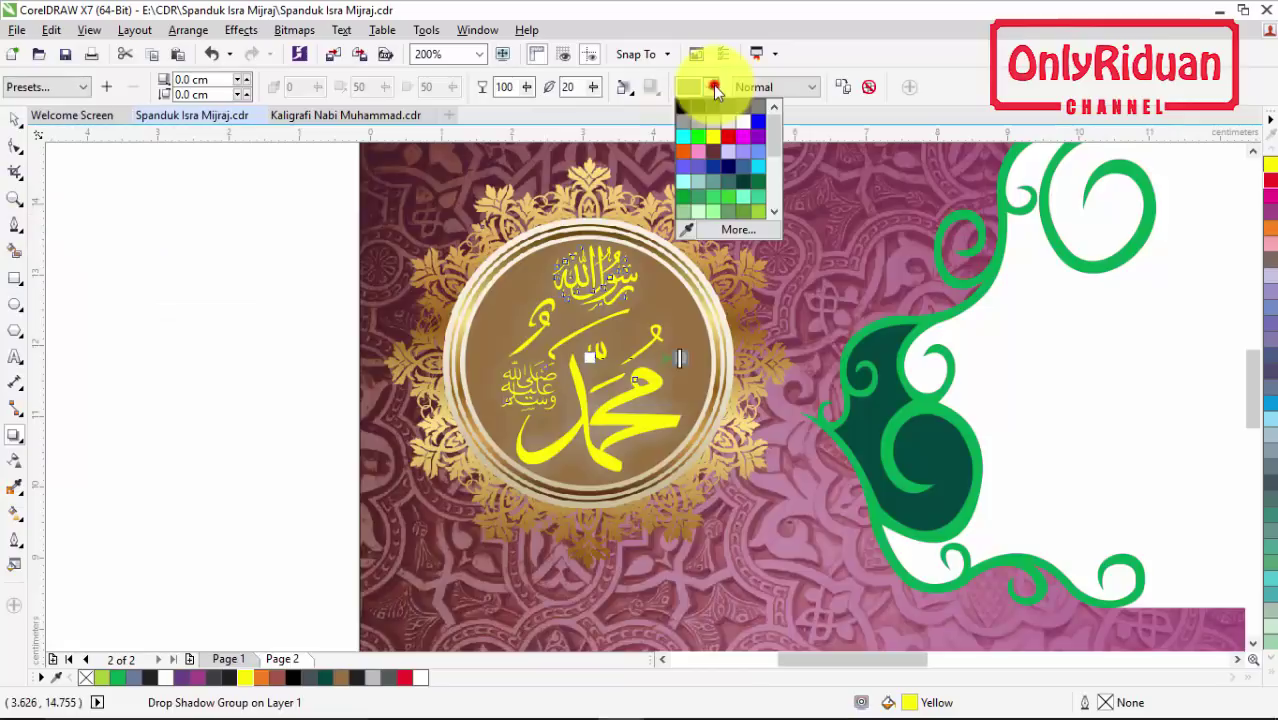
{"action": "left_click", "coordinate": [684, 104]}
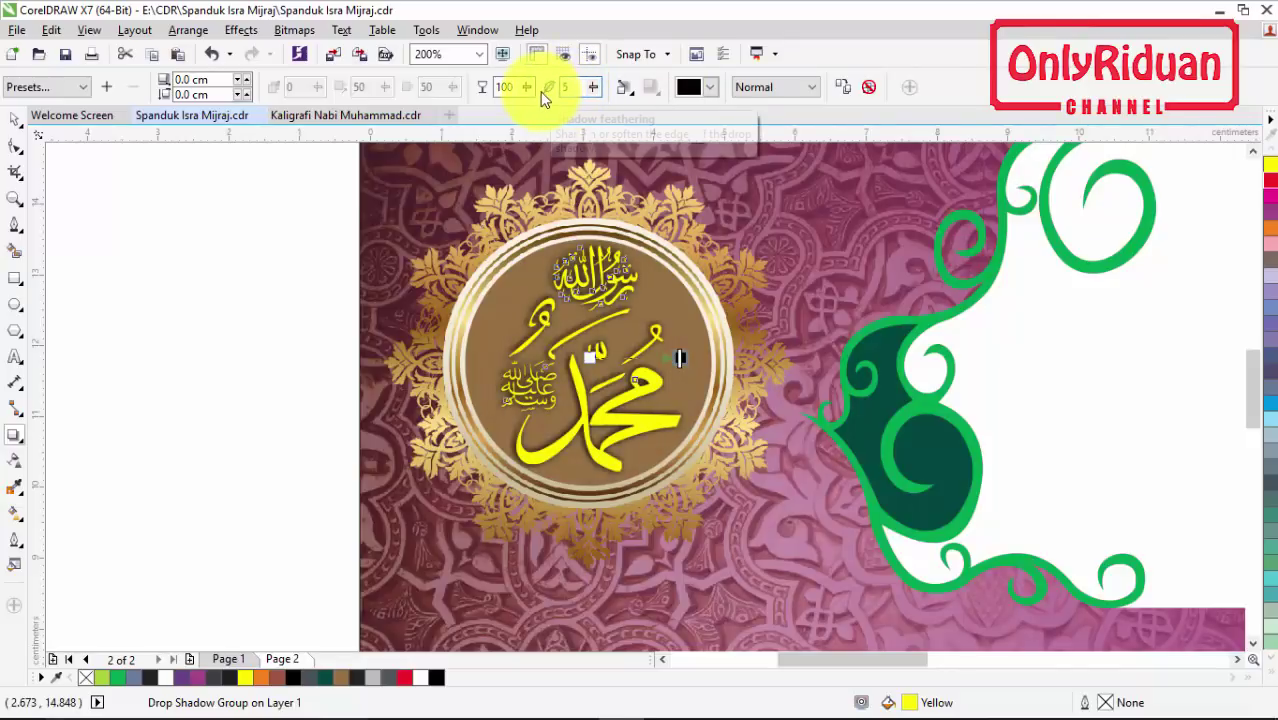
{"action": "left_click", "coordinate": [18, 120]}
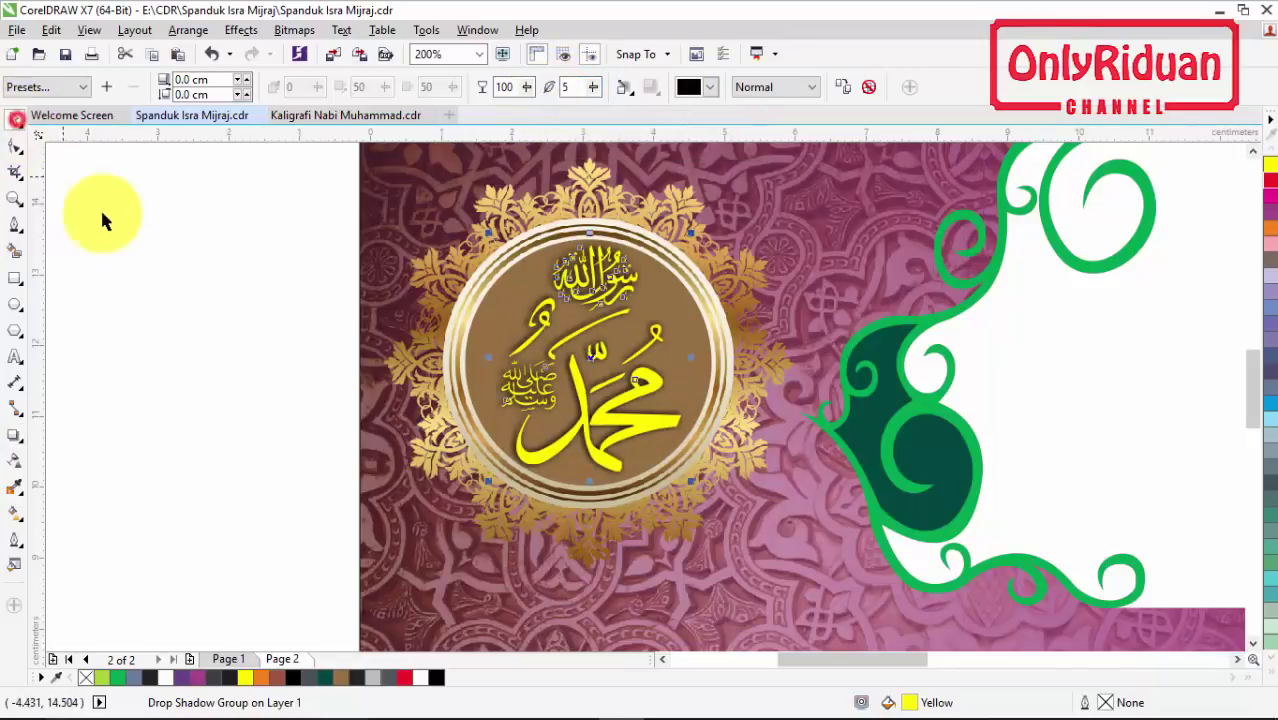
{"action": "left_click", "coordinate": [152, 247]}
- Apply a Small Glow drop shadow in black to the round gold frame image
{"action": "scroll", "coordinate": [578, 345], "scroll_direction": "down", "scroll_amount": 2}
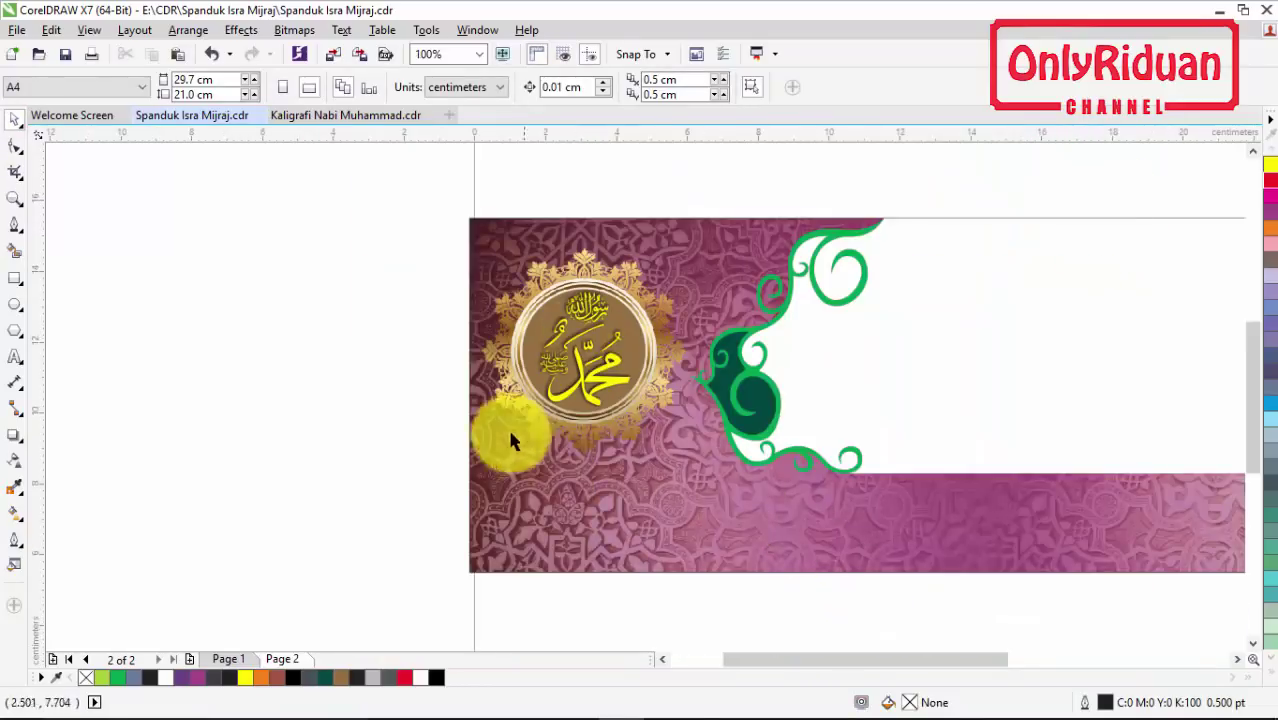
{"action": "left_click", "coordinate": [585, 265]}
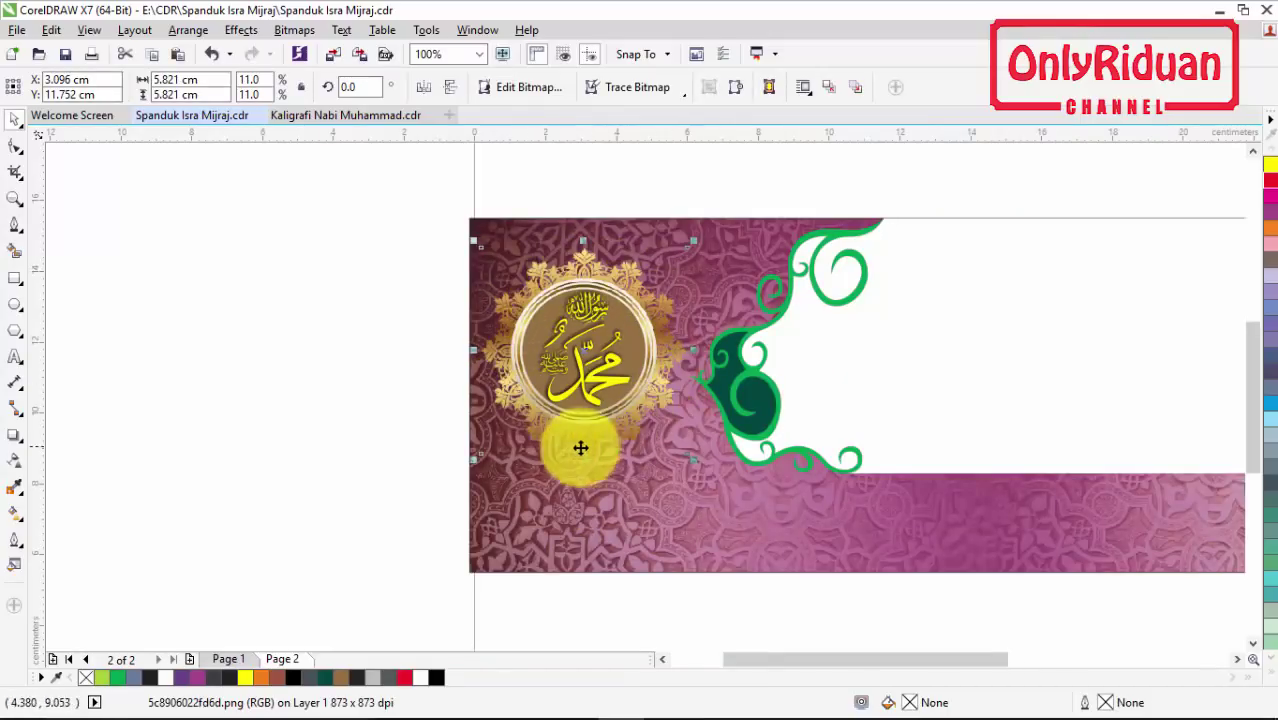
{"action": "left_click", "coordinate": [15, 436]}
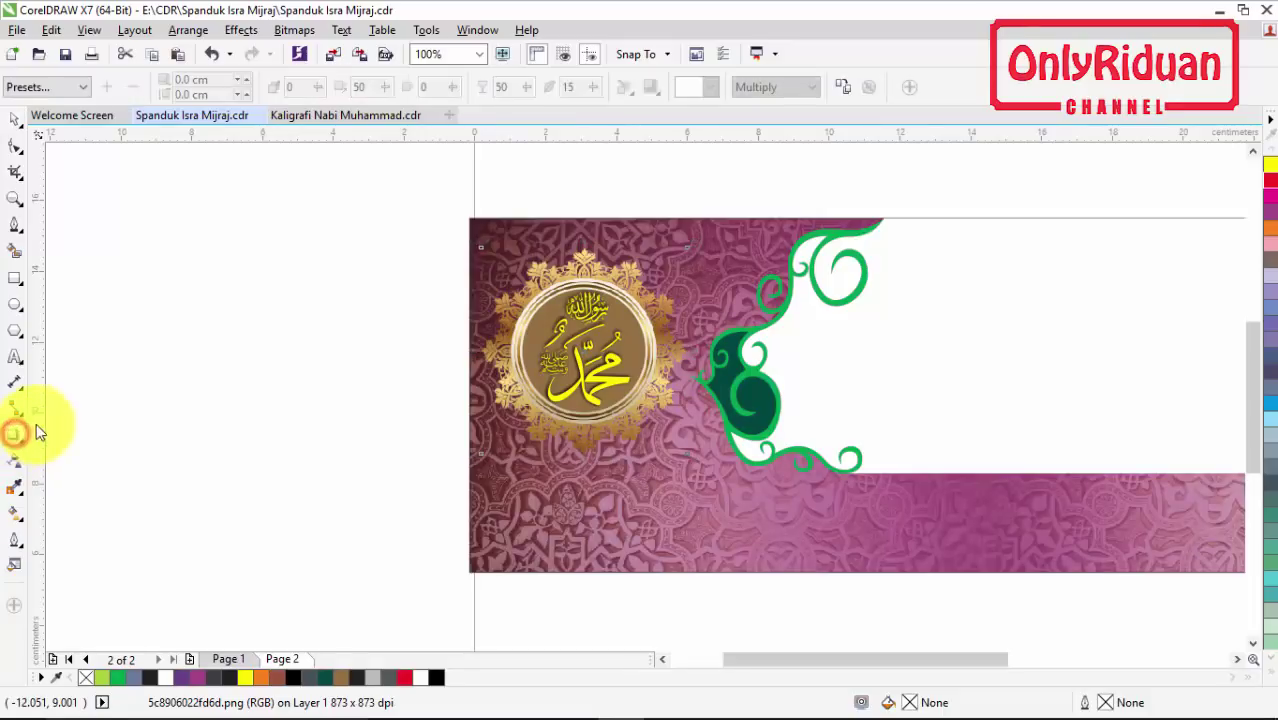
{"action": "left_click", "coordinate": [77, 88]}
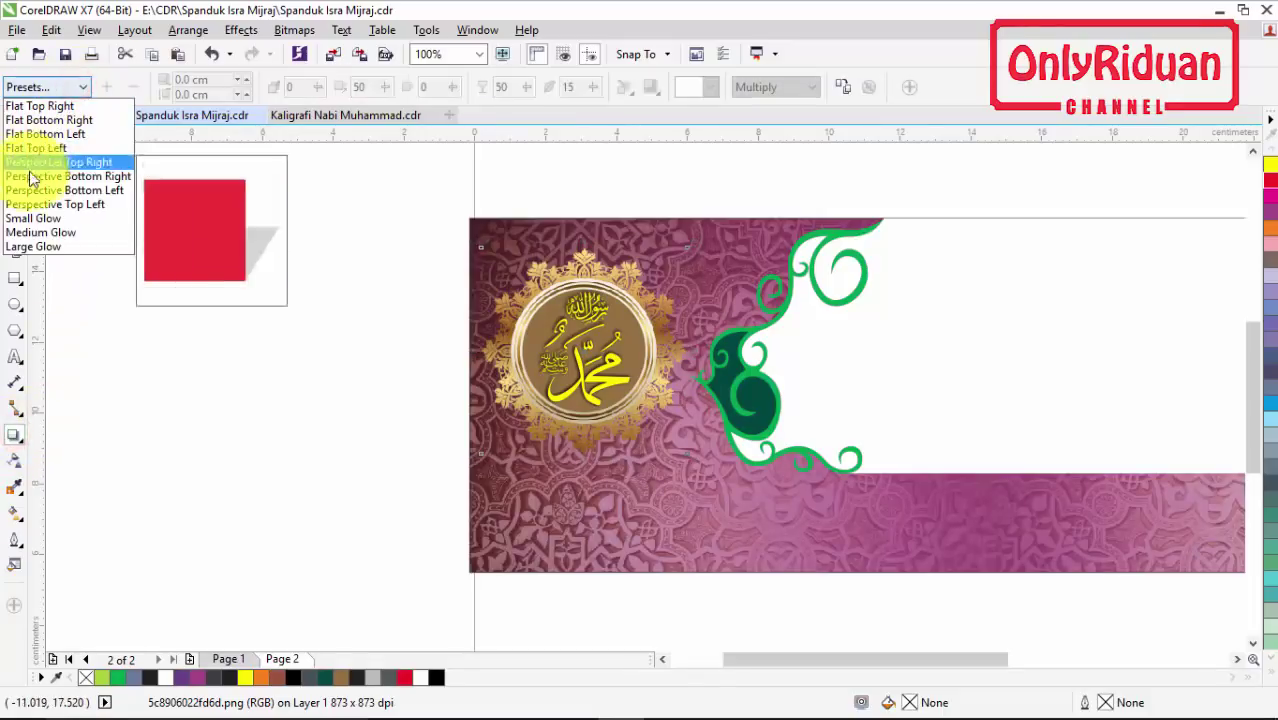
{"action": "left_click", "coordinate": [27, 219]}
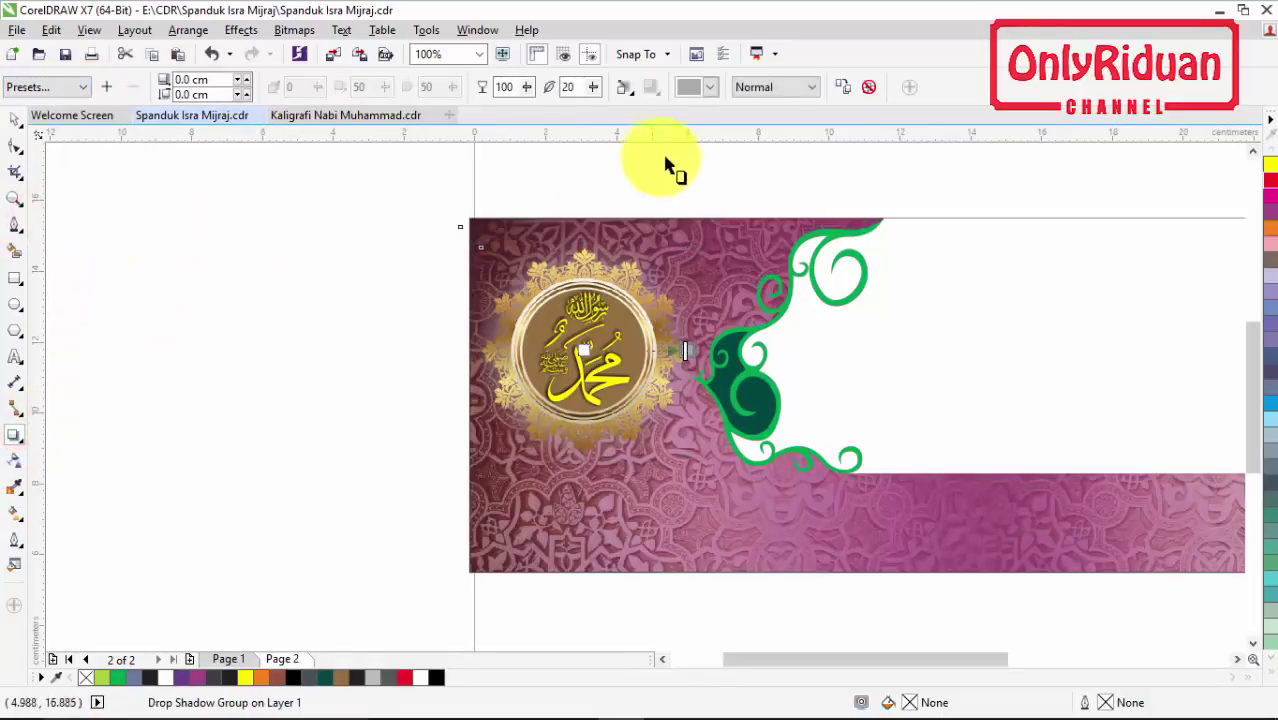
{"action": "left_click", "coordinate": [709, 87]}
{"action": "left_click", "coordinate": [685, 104]}
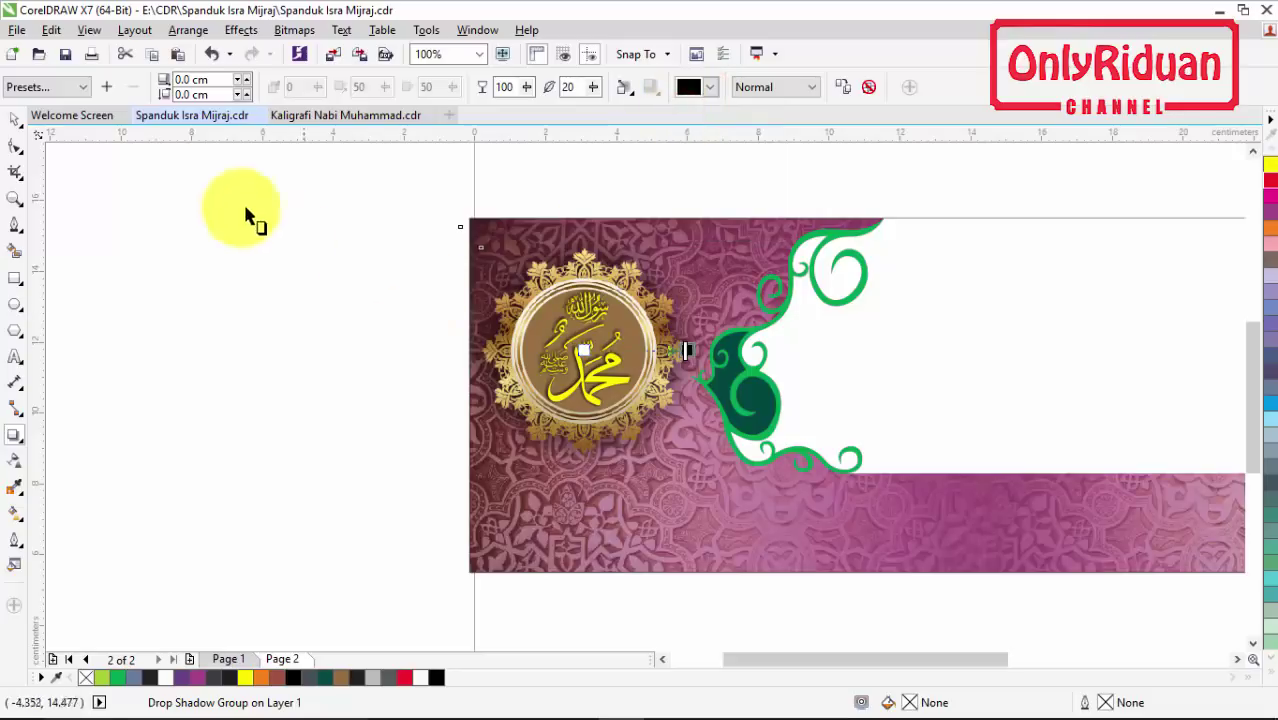
{"action": "left_click", "coordinate": [16, 119]}
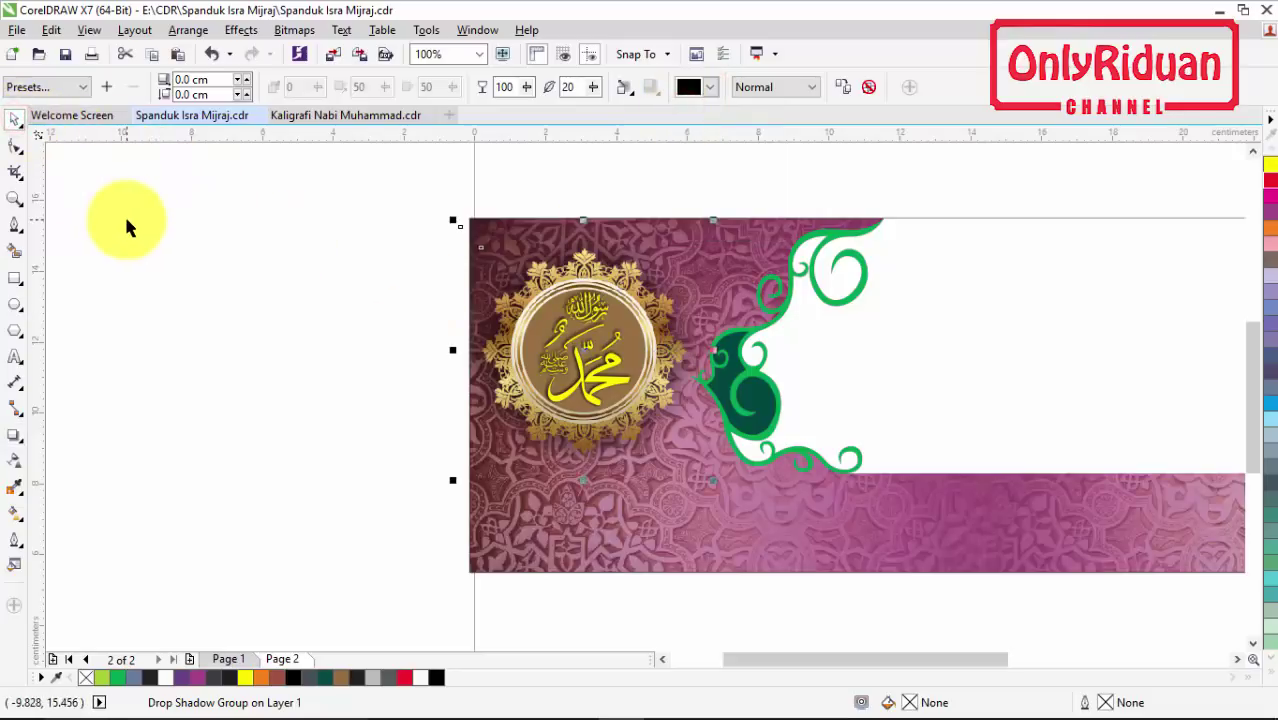
{"action": "left_click", "coordinate": [178, 290]}
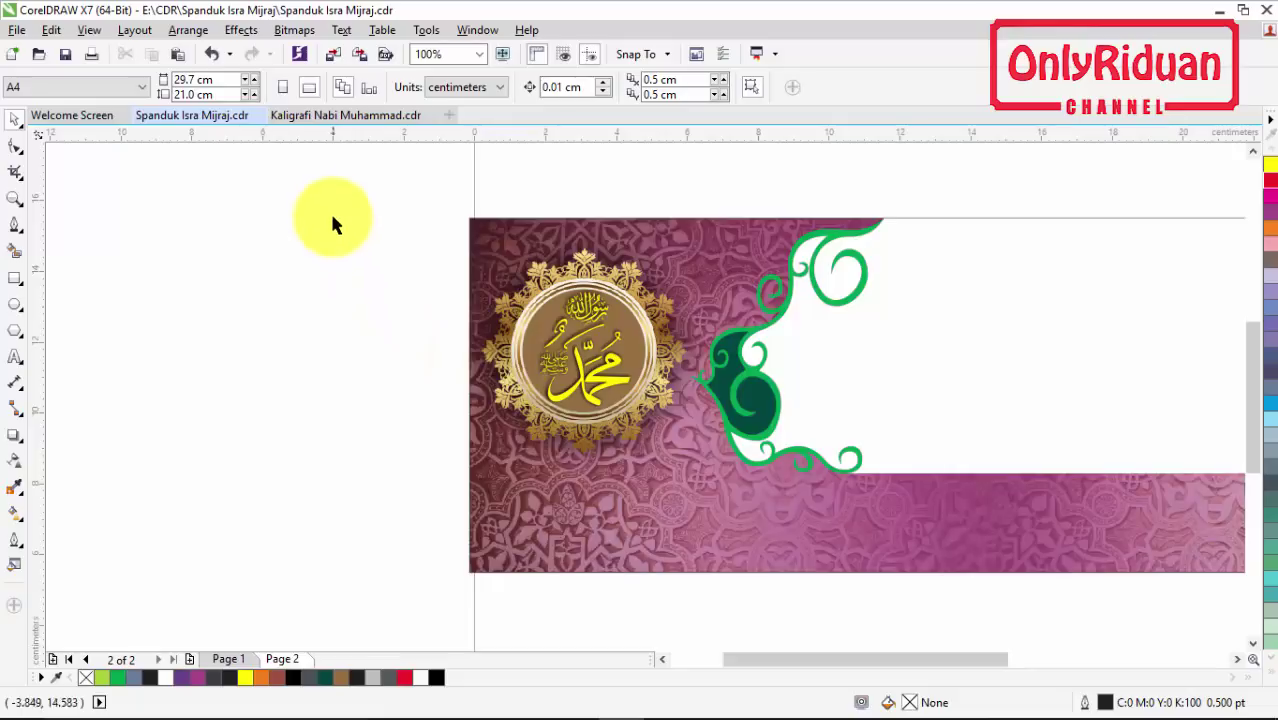
- Move the gold-framed calligraphy higher in the banner's upper-left corner and group its five objects
{"action": "left_click_drag", "start_coordinate": [333, 190], "coordinate": [587, 328]}
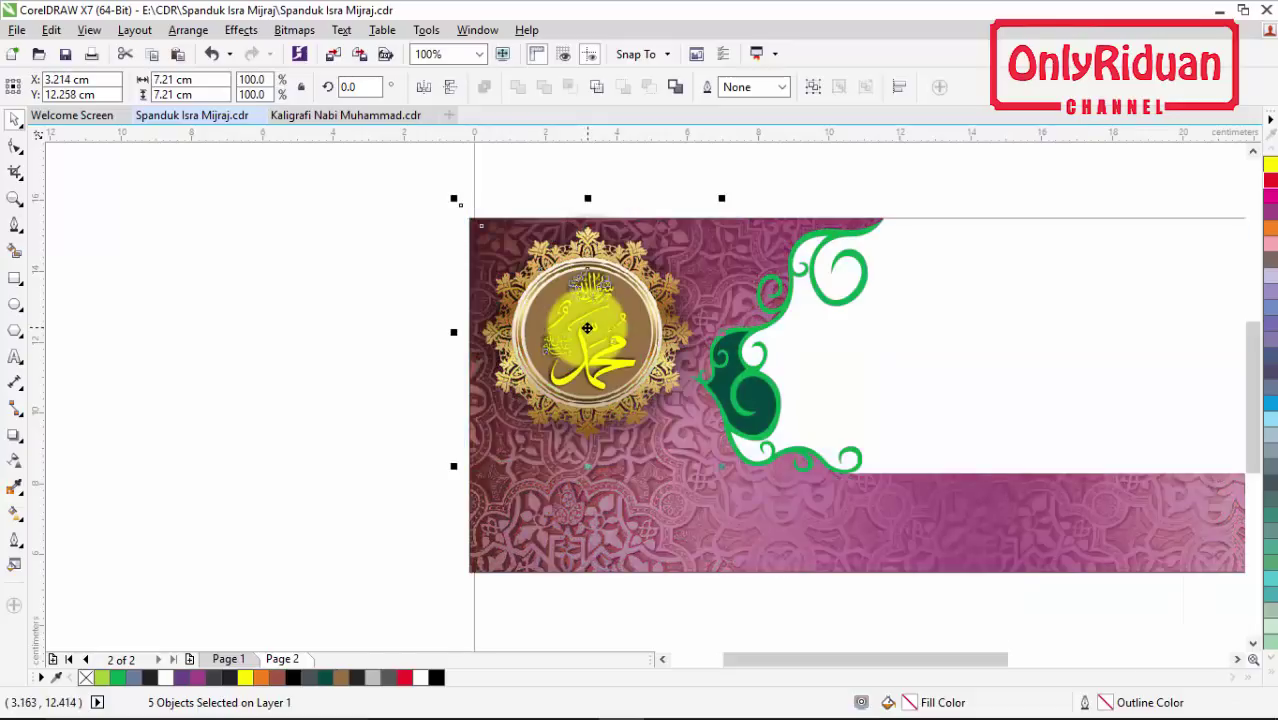
{"action": "right_click", "coordinate": [589, 332]}
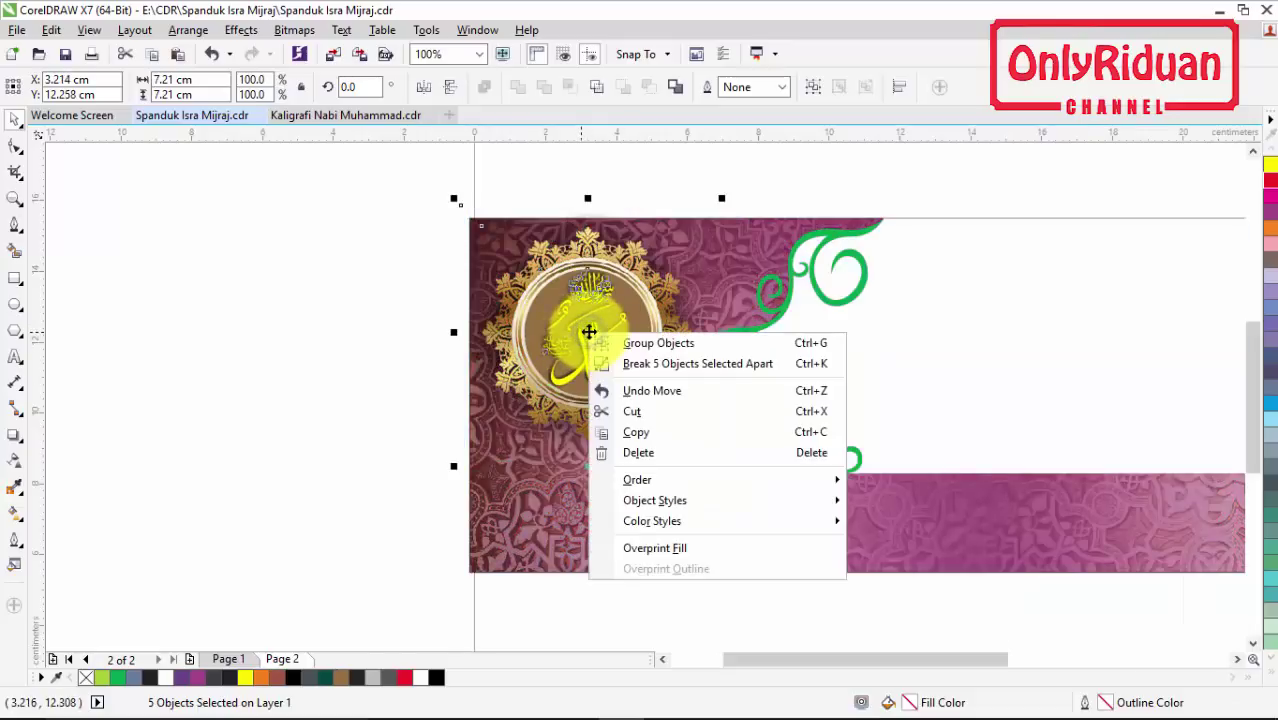
{"action": "left_click", "coordinate": [816, 90]}
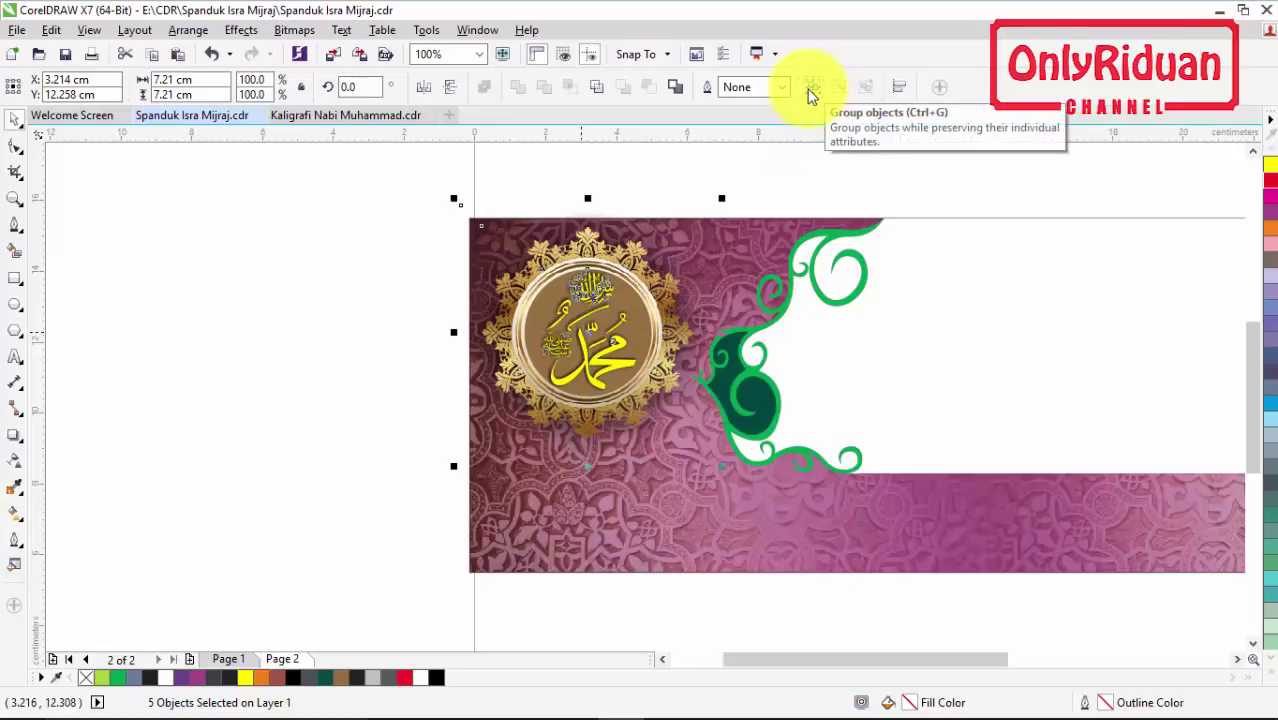
{"action": "left_click", "coordinate": [812, 90]}
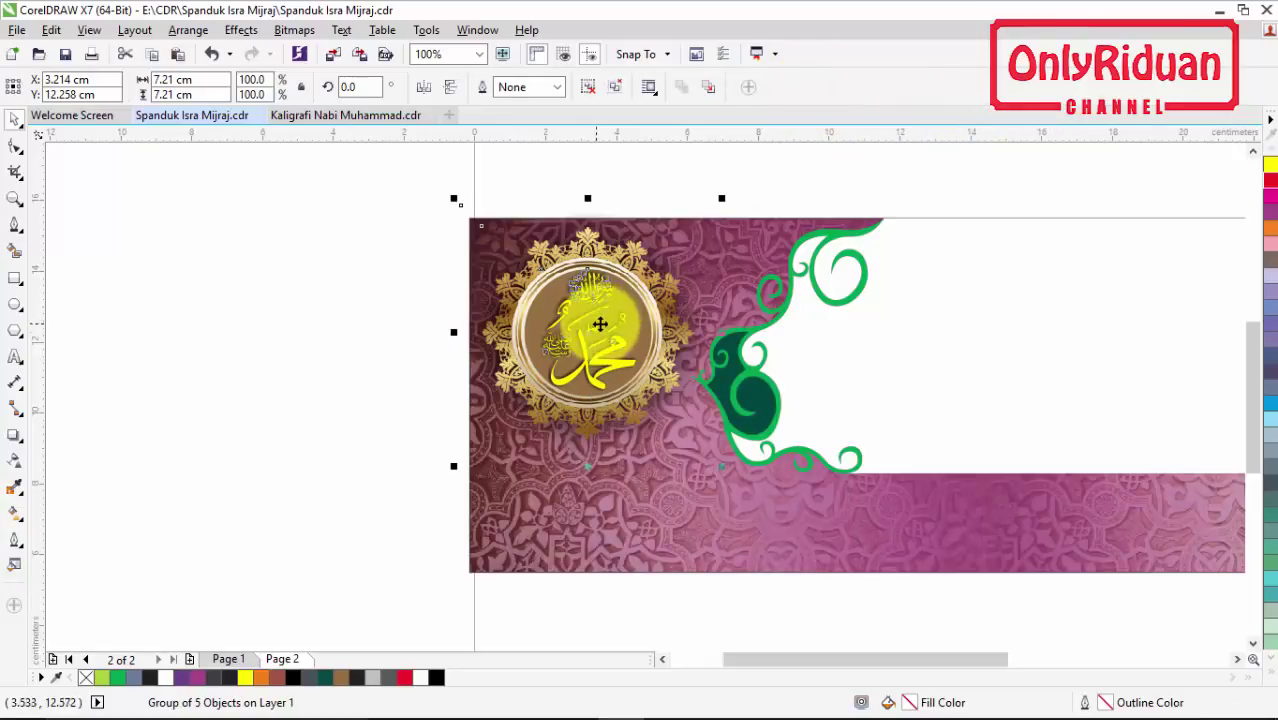
- Place the grouped gold frame and calligraphy inside the textured purple background with PowerClip
{"action": "right_click", "coordinate": [593, 330]}
{"action": "left_click", "coordinate": [660, 263]}
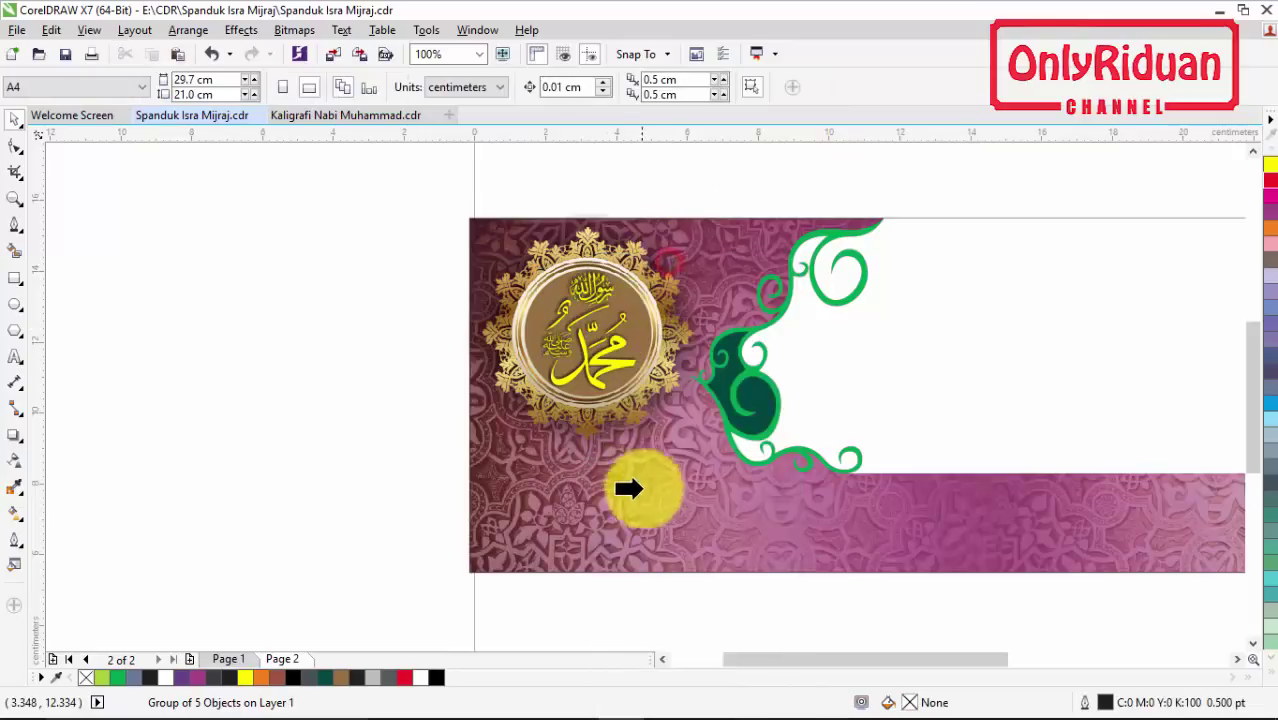
{"action": "left_click", "coordinate": [650, 535]}
{"action": "left_click", "coordinate": [365, 302]}
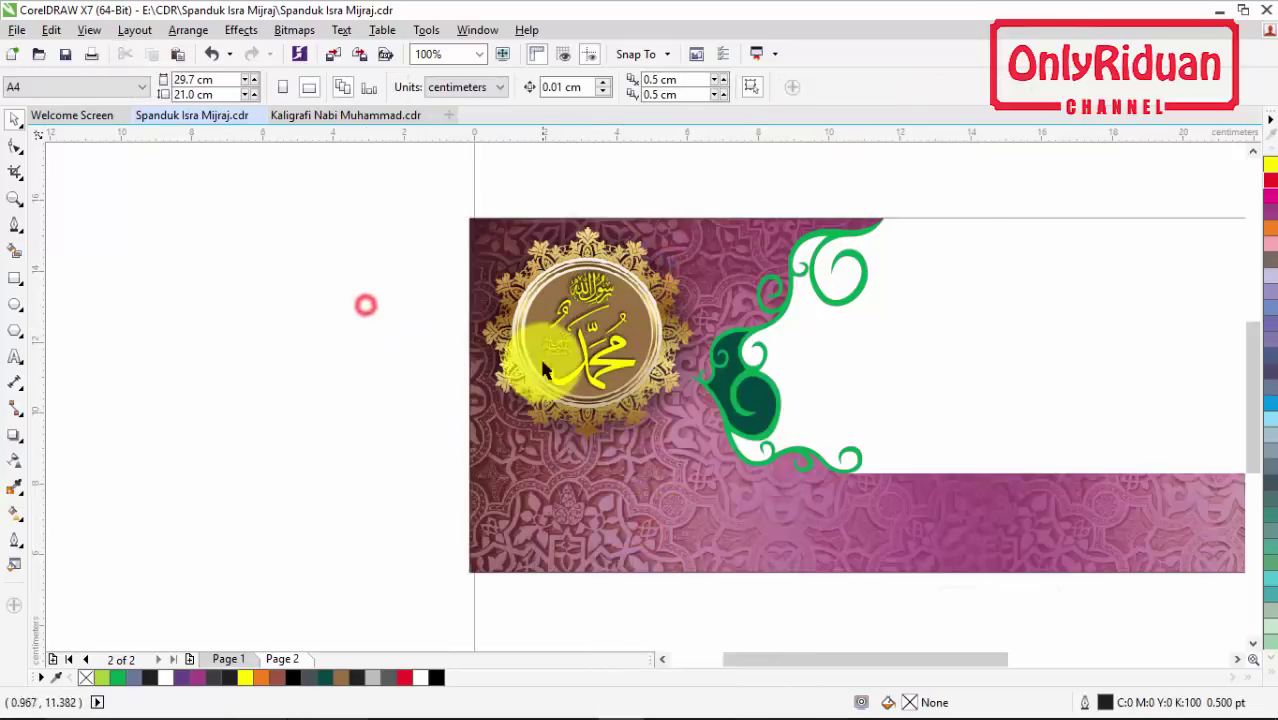
{"action": "left_click", "coordinate": [608, 366]}
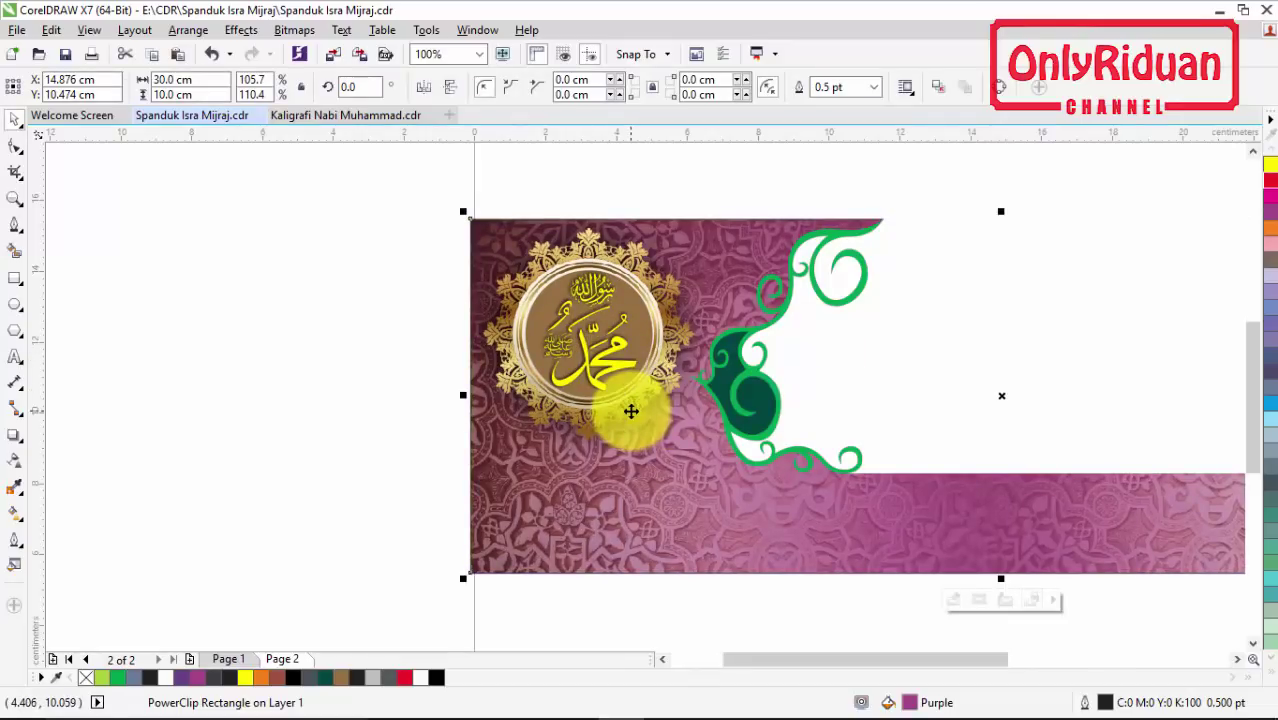
{"action": "left_click", "coordinate": [362, 382]}
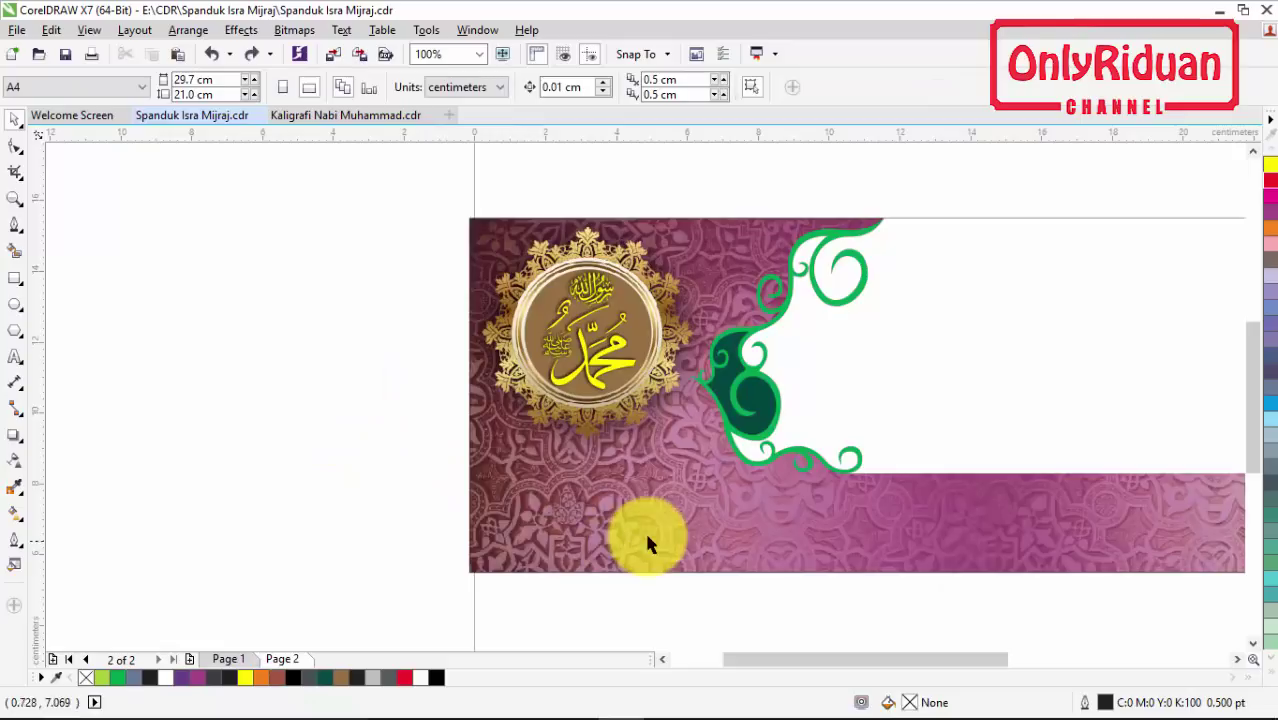
- Check the finished banner on page 1, and draw a rectangle about 30 × 2.3 cm along the lower edge of the page 2 banner
{"action": "scroll", "coordinate": [567, 512], "scroll_direction": "down", "scroll_amount": 1}
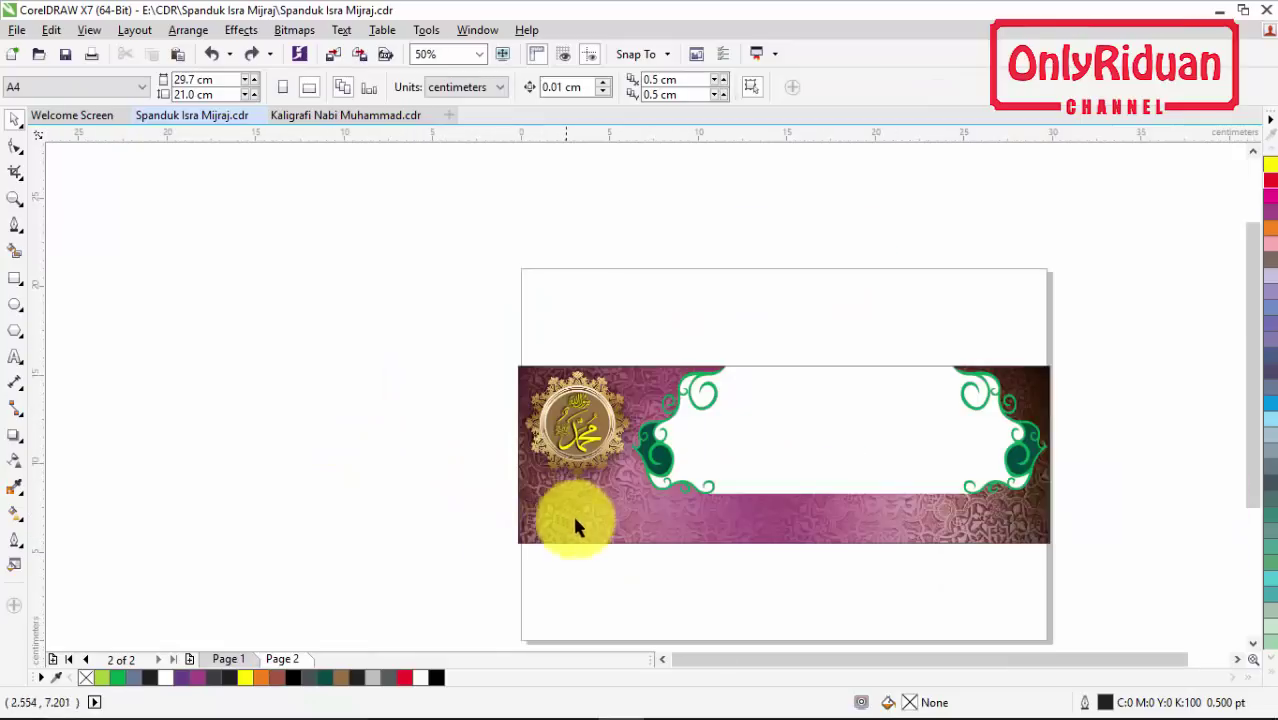
{"action": "left_click", "coordinate": [1237, 659]}
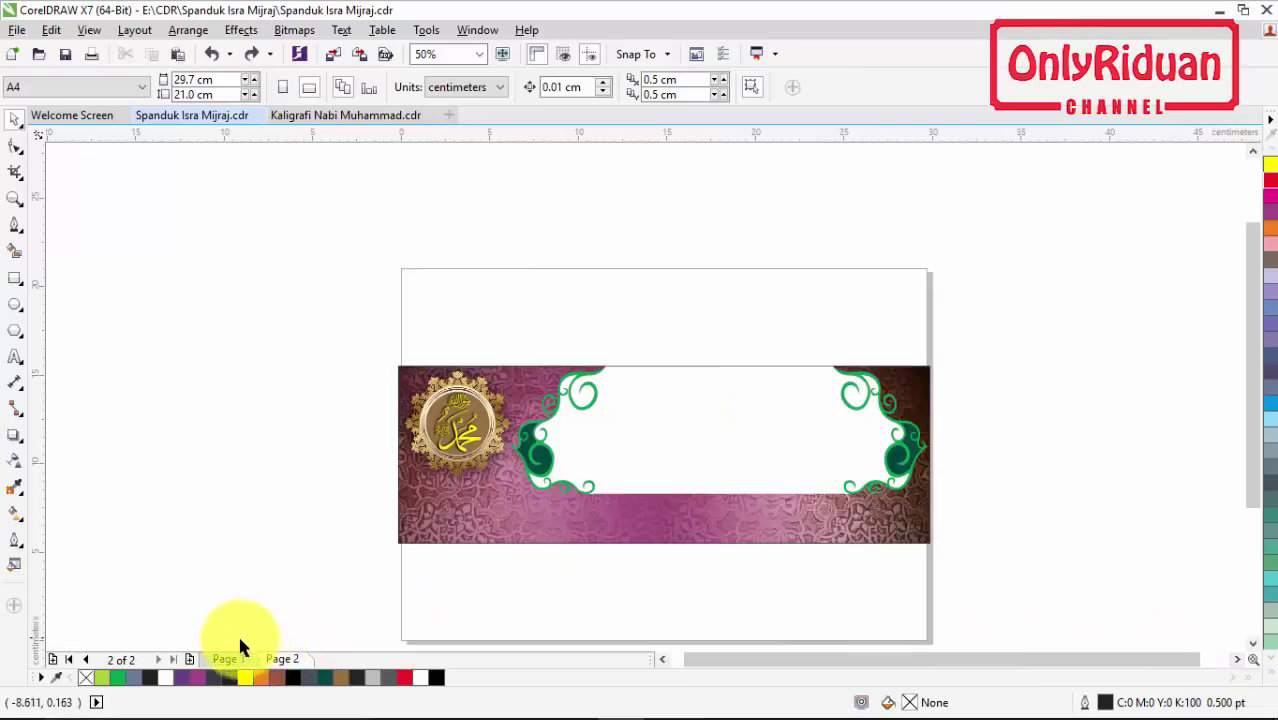
{"action": "left_click", "coordinate": [227, 660]}
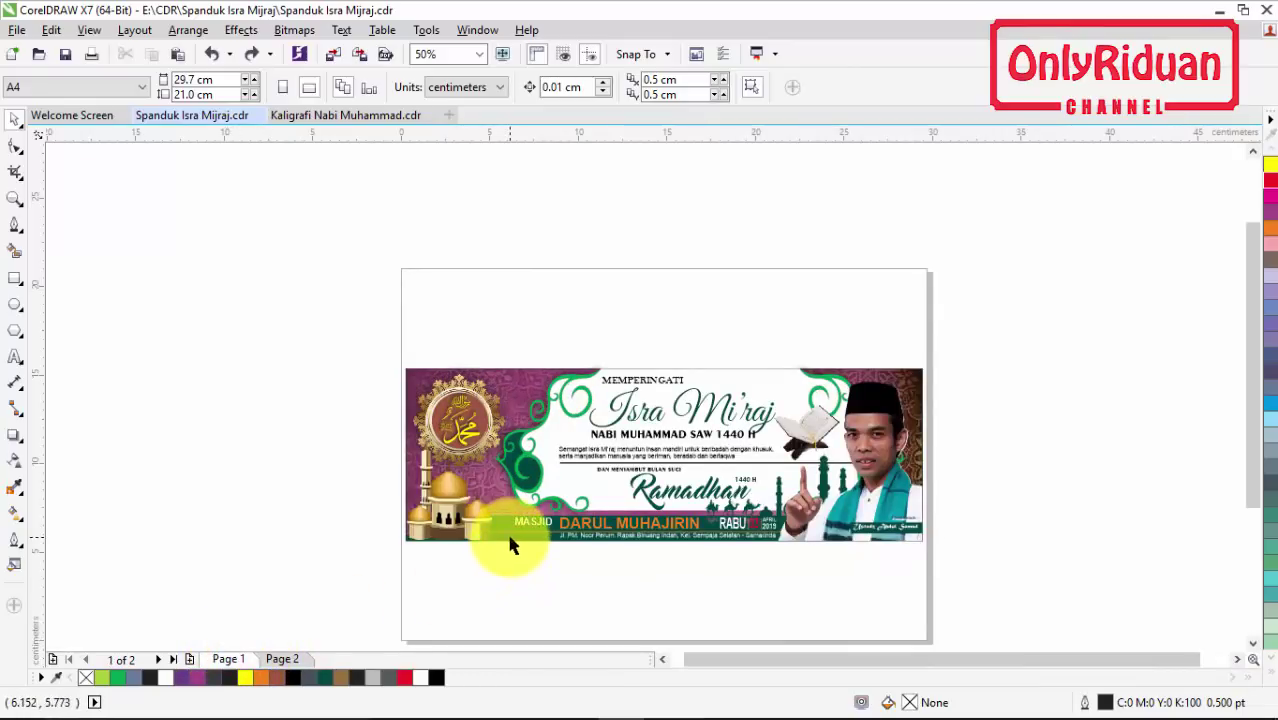
{"action": "left_click", "coordinate": [283, 660]}
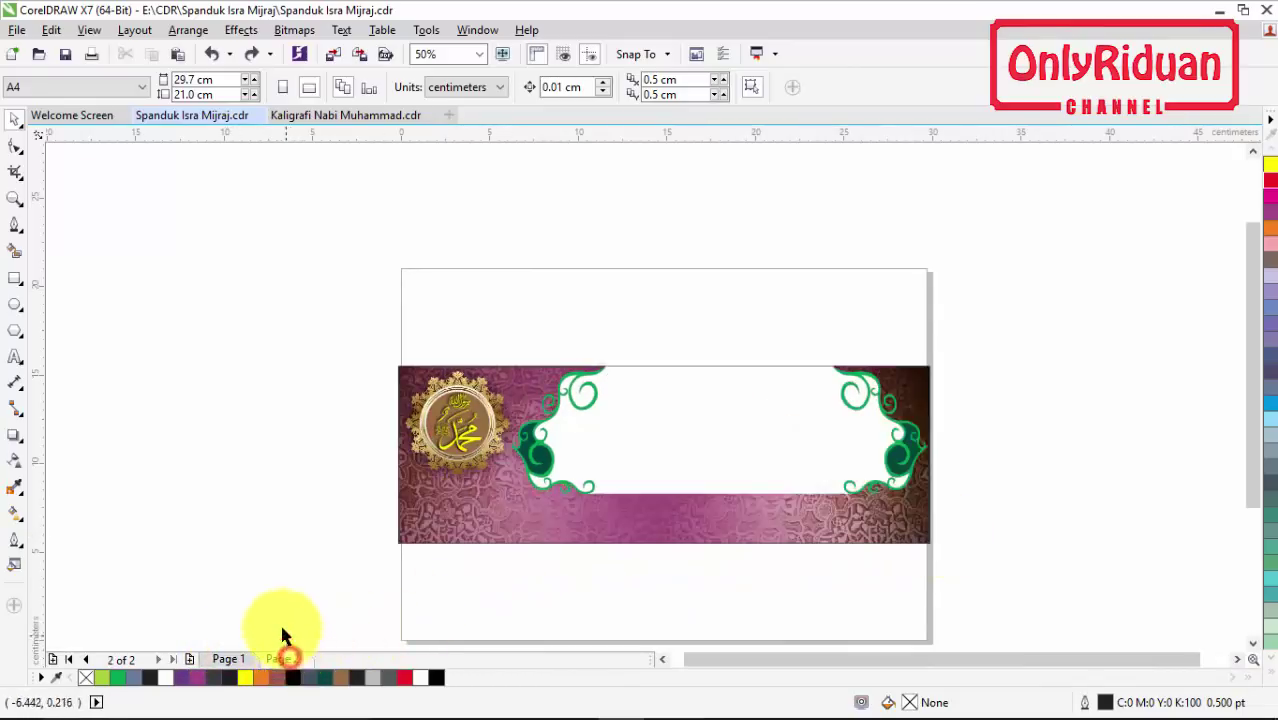
{"action": "left_click", "coordinate": [15, 280]}
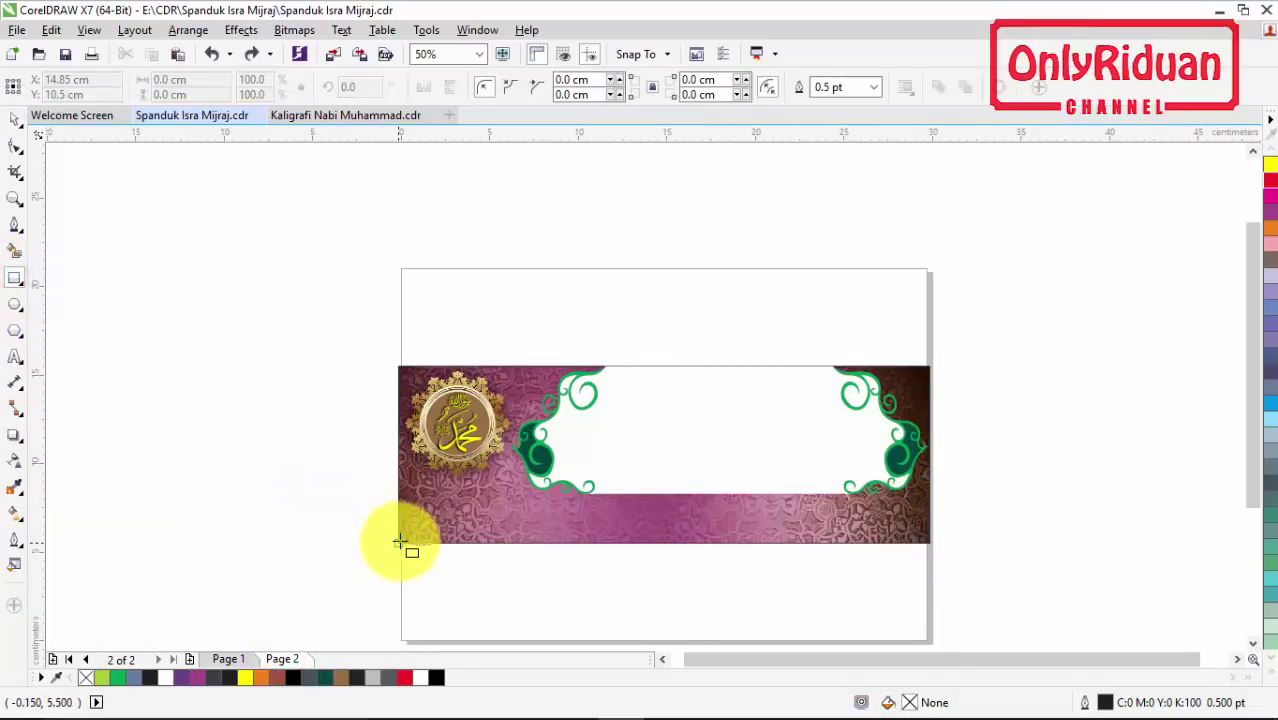
{"action": "mouse_move", "coordinate": [400, 541]}
{"action": "left_mouse_down"}
{"action": "mouse_move", "coordinate": [893, 520]}
{"action": "mouse_move", "coordinate": [928, 502]}
{"action": "left_mouse_up"}
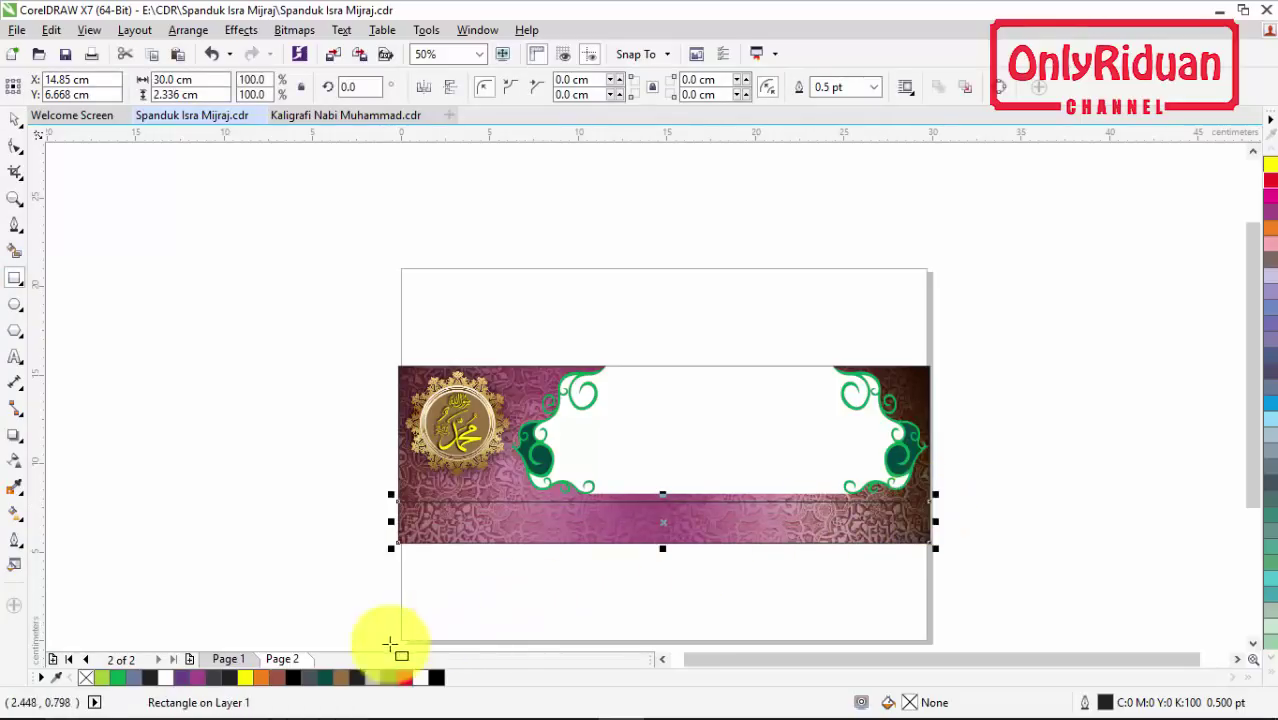
- Fill the rectangle along the banner's lower edge with dark green and remove its outline
{"action": "left_click", "coordinate": [325, 677]}
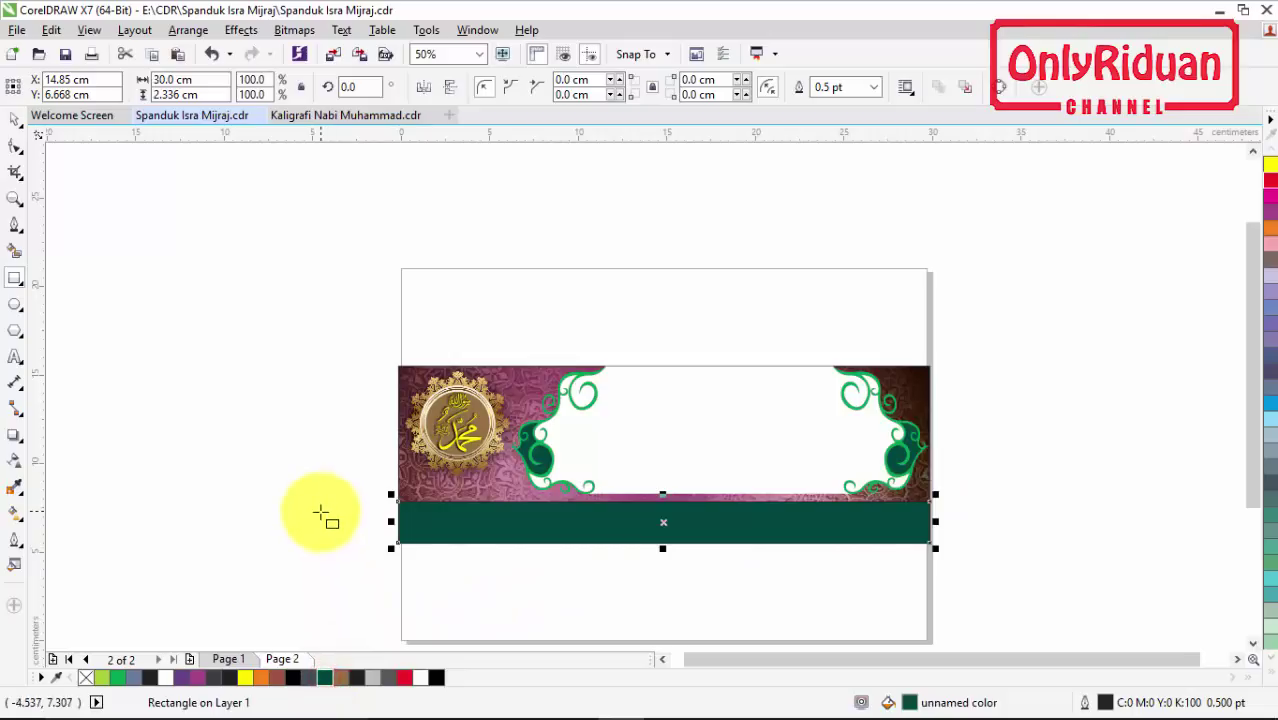
{"action": "right_click", "coordinate": [88, 678]}
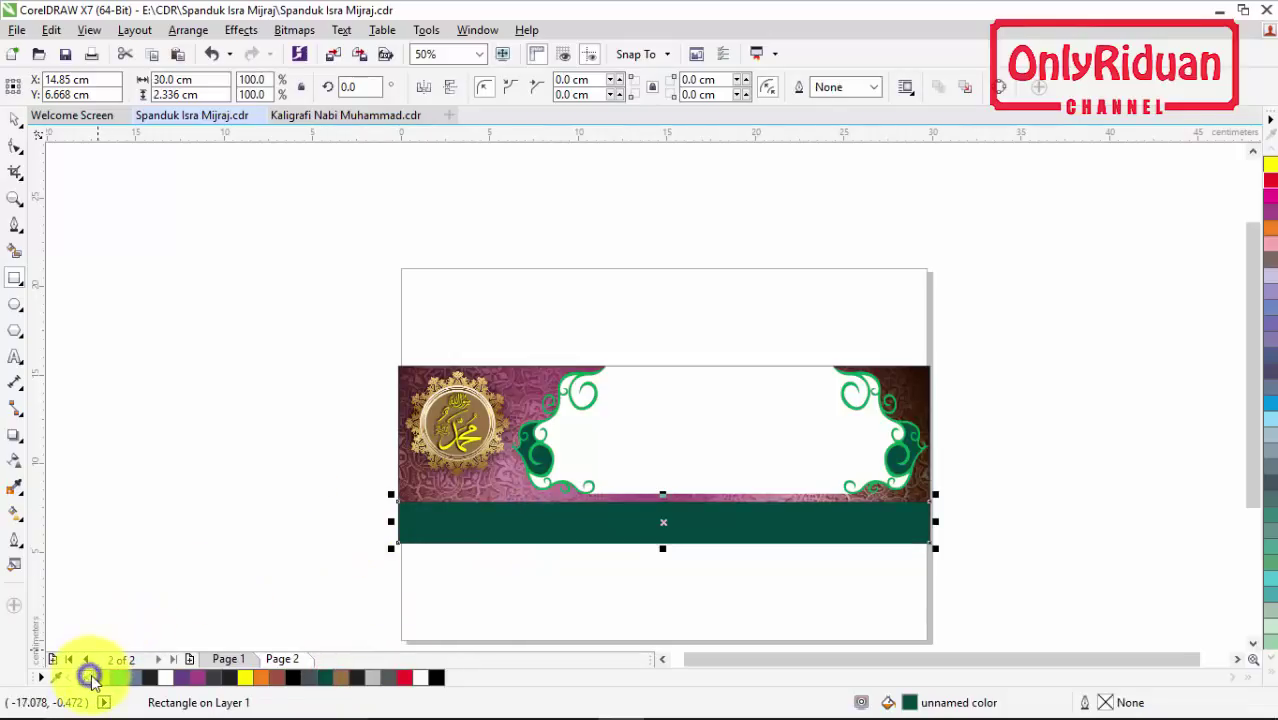
{"action": "left_click", "coordinate": [15, 120]}
{"action": "left_click", "coordinate": [99, 287]}
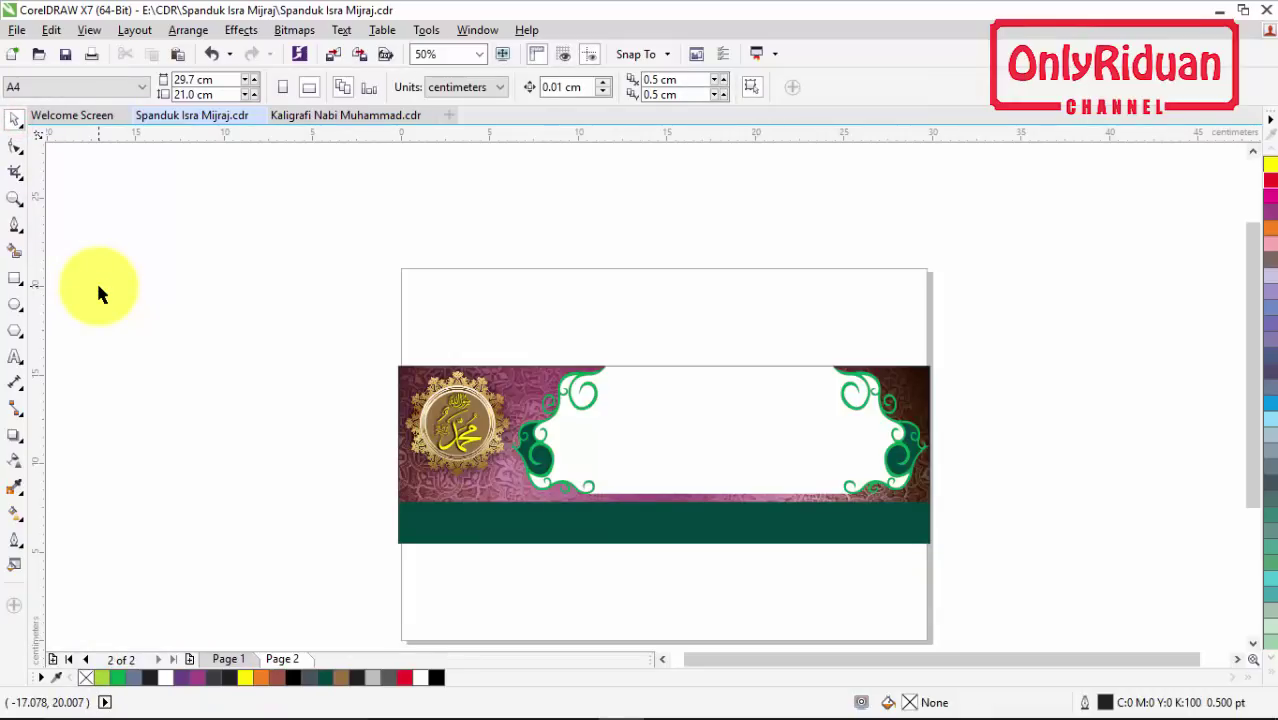
- Import islam-mosque-muslim.png at about 5.6 × 6.2 cm in the banner's lower-left corner and mirror it horizontally
{"action": "left_click", "coordinate": [1252, 643]}
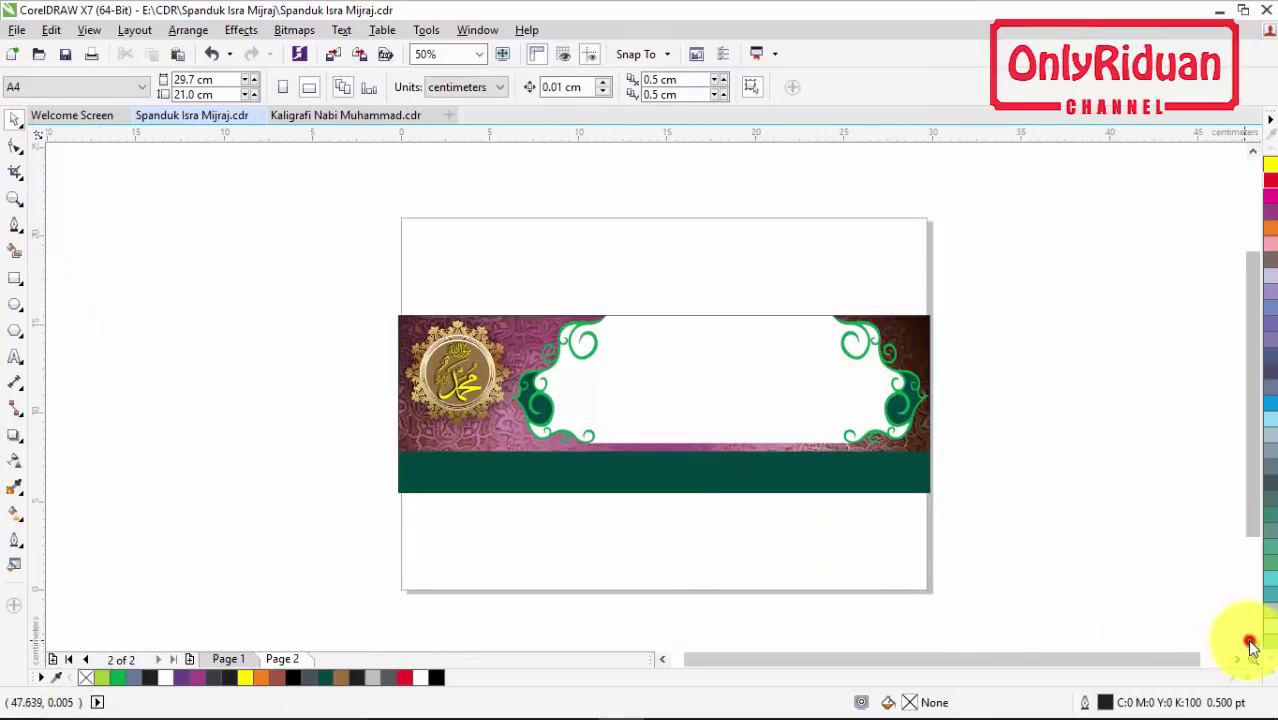
{"action": "left_click", "coordinate": [17, 30]}
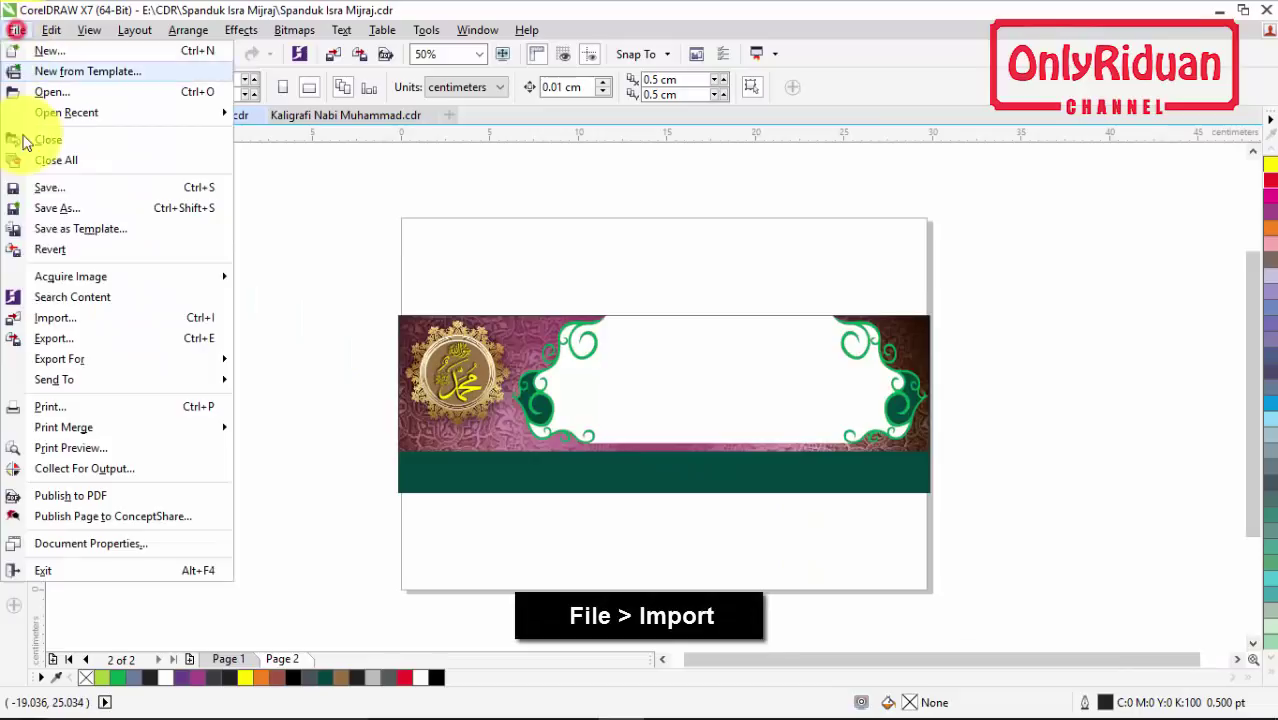
{"action": "left_click", "coordinate": [60, 317]}
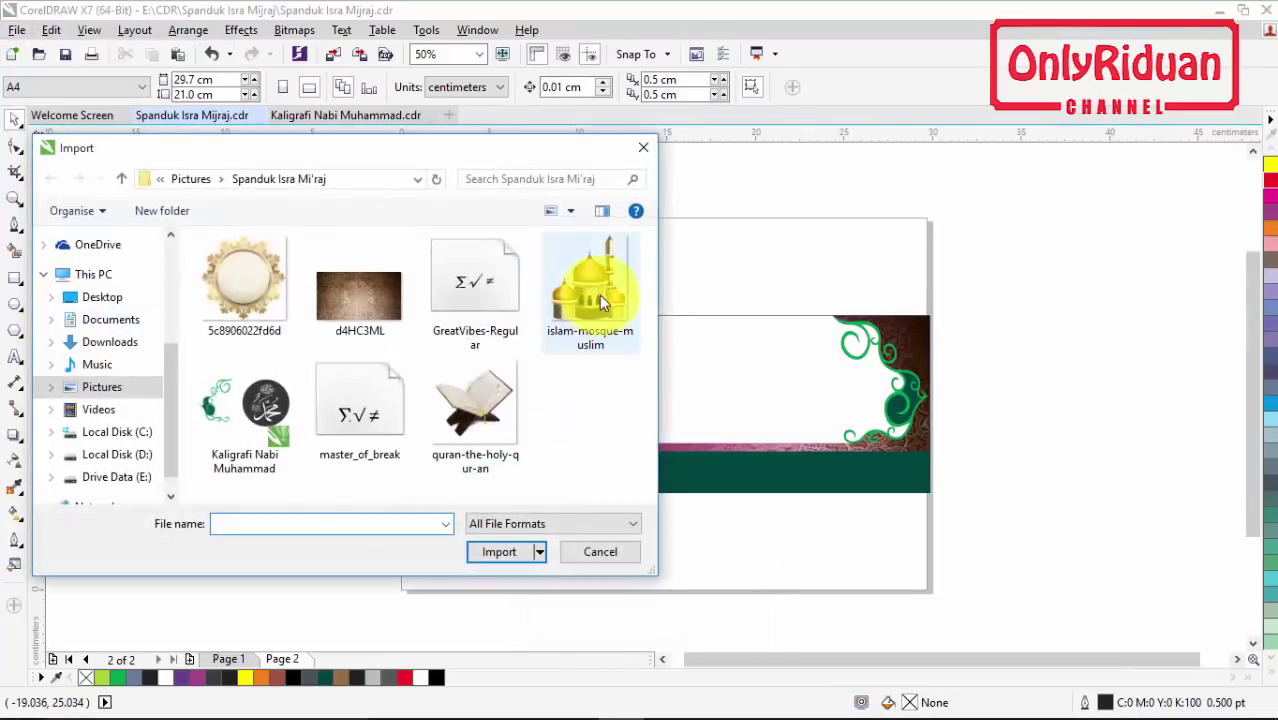
{"action": "left_click", "coordinate": [600, 300]}
{"action": "left_click", "coordinate": [500, 551]}
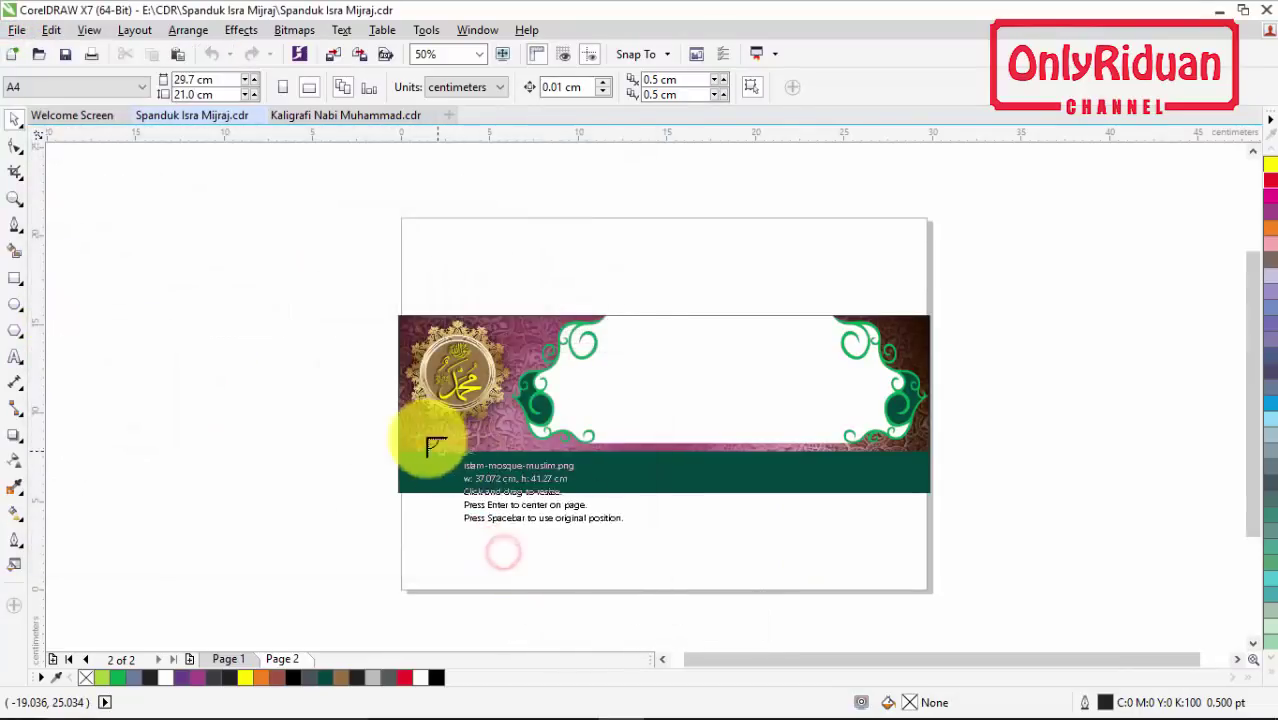
{"action": "left_click_drag", "start_coordinate": [410, 378], "coordinate": [508, 492]}
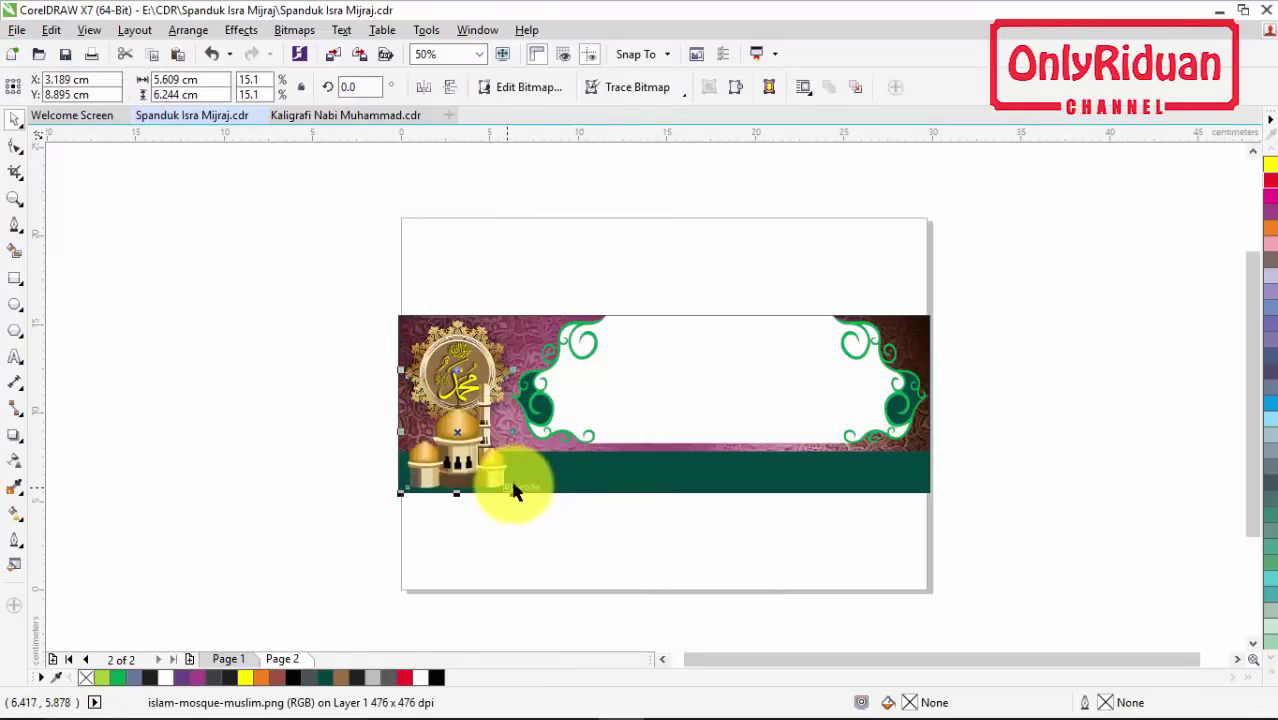
{"action": "scroll", "coordinate": [494, 475], "scroll_direction": "up", "scroll_amount": 1}
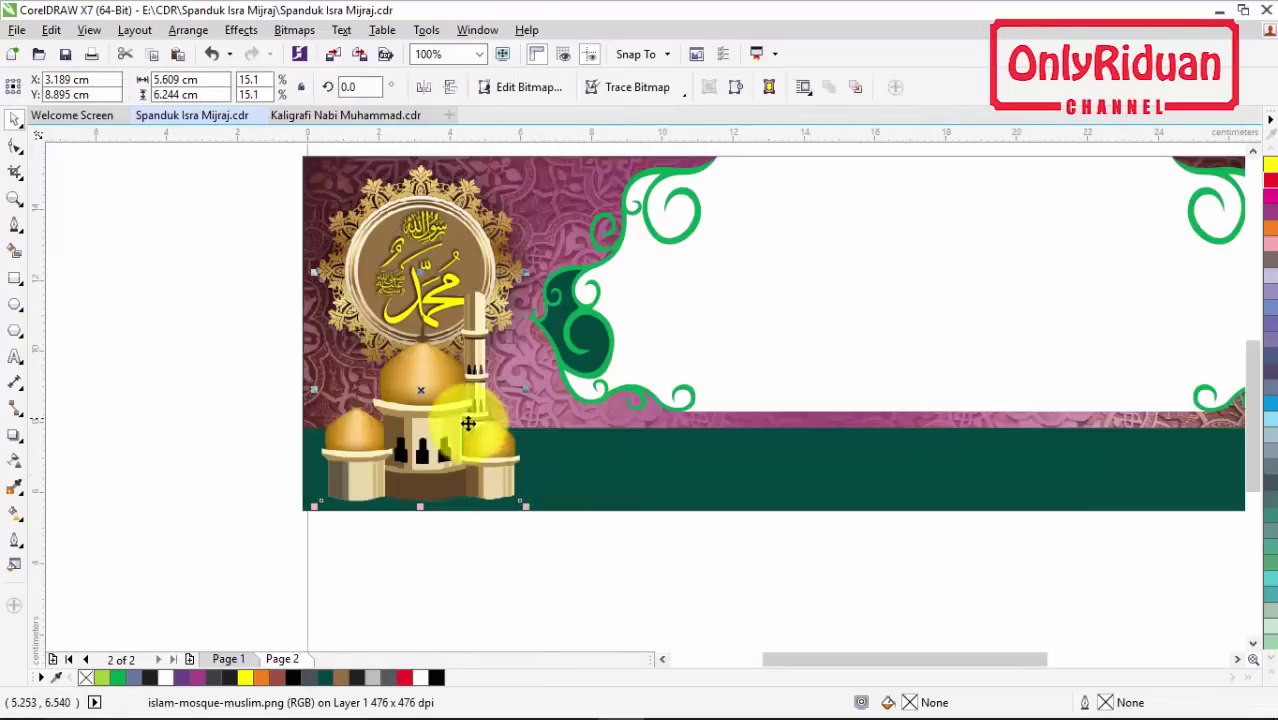
{"action": "left_click", "coordinate": [426, 90]}
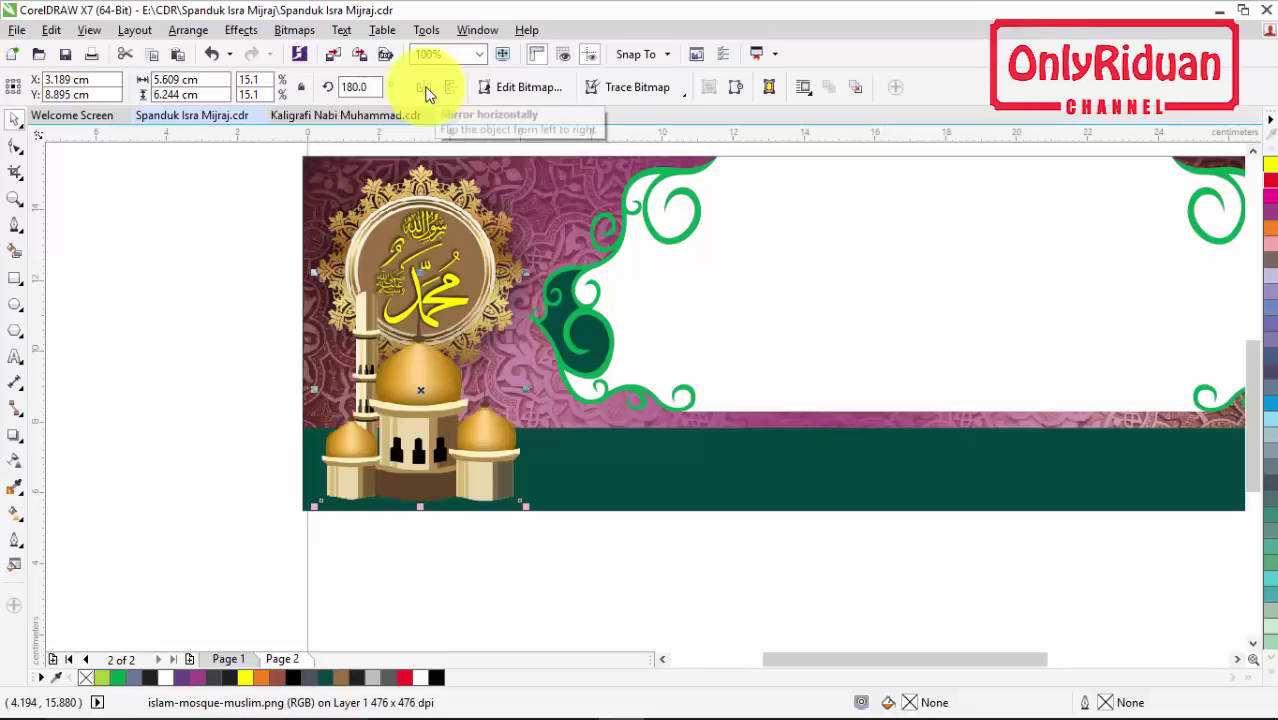
- Copy the camel riders, their reflections and the right-hand mosque silhouette from page 2 of Kaligrafi Nabi Muhammad.cdr
{"action": "scroll", "coordinate": [483, 308], "scroll_direction": "down", "scroll_amount": 1}
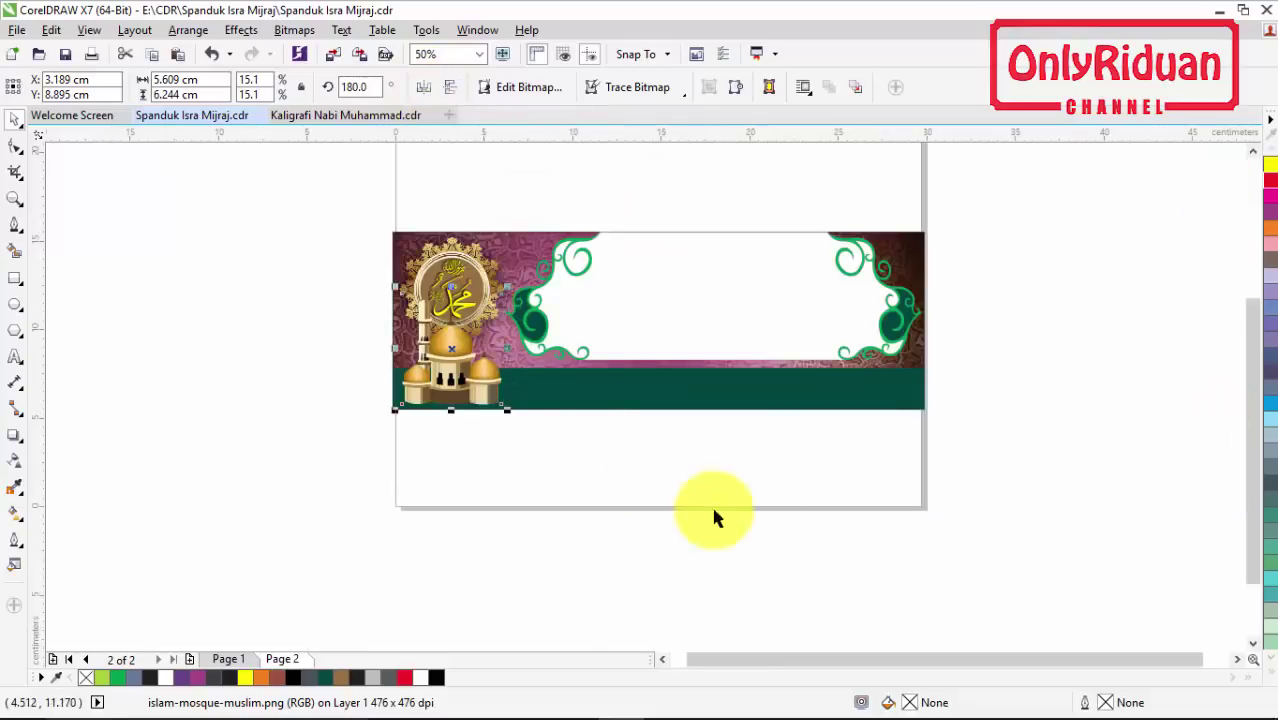
{"action": "left_click", "coordinate": [1240, 659]}
{"action": "left_click", "coordinate": [1240, 659]}
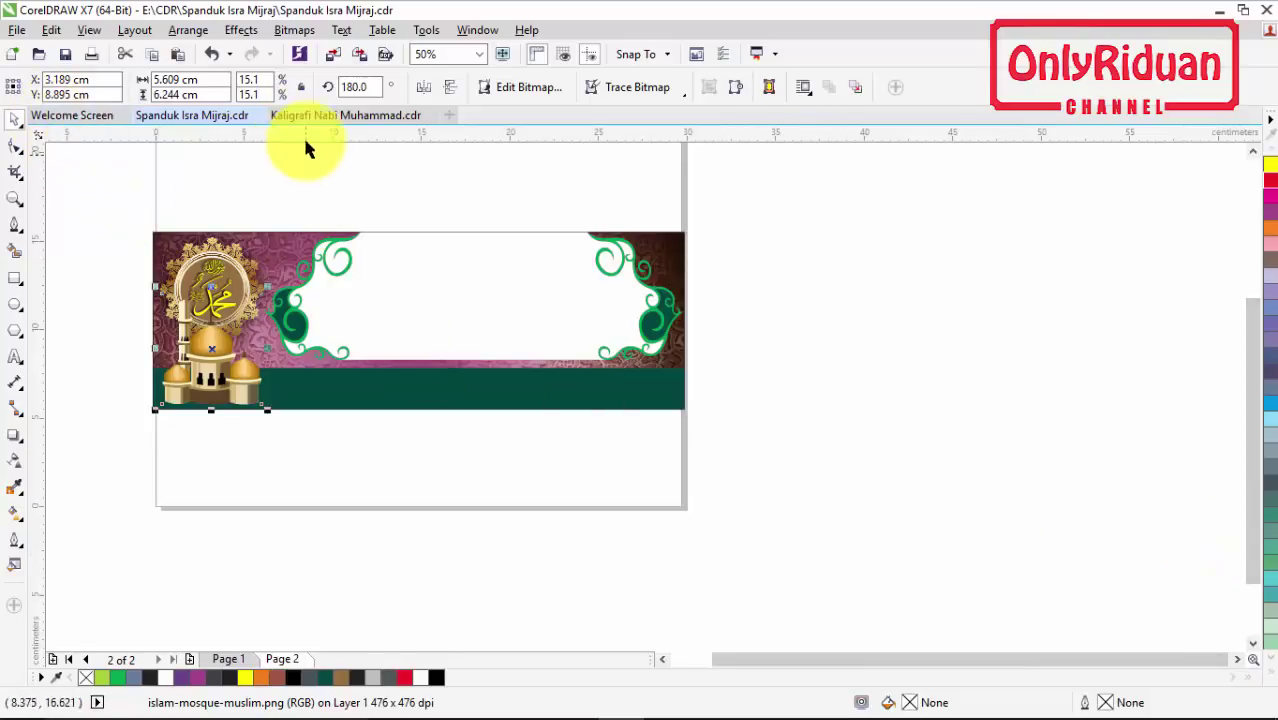
{"action": "left_click", "coordinate": [325, 118]}
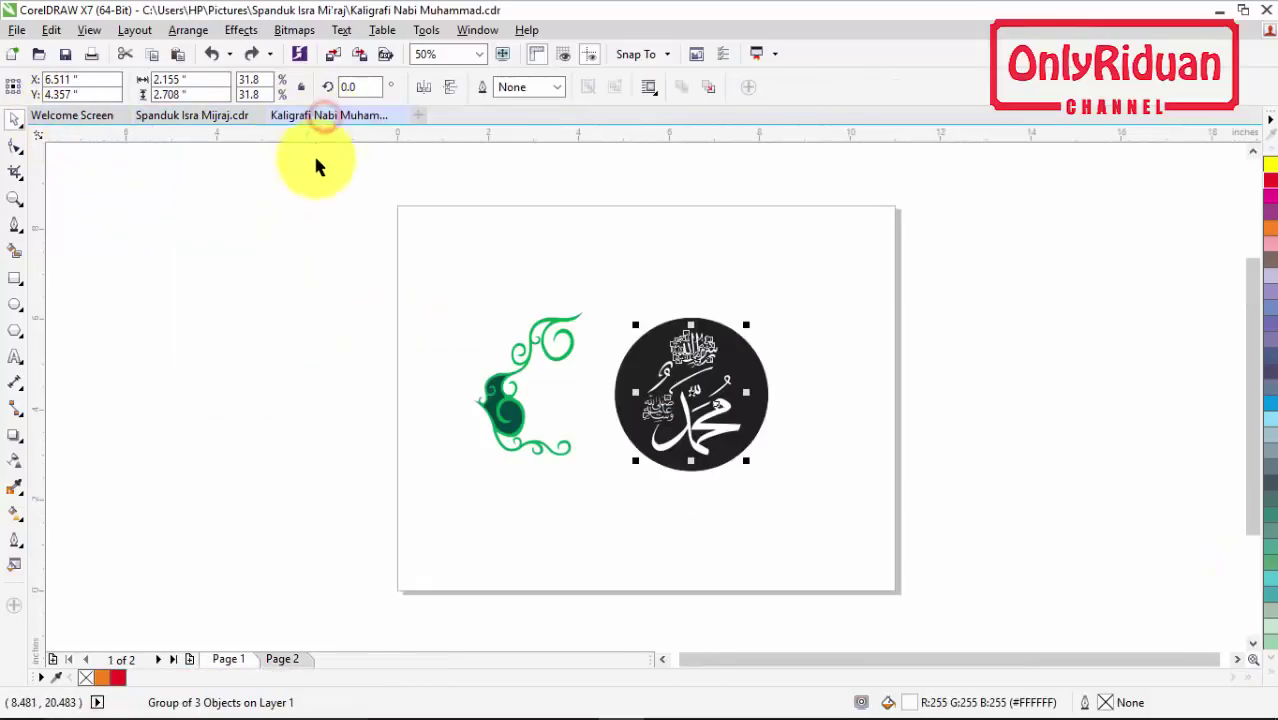
{"action": "left_click", "coordinate": [283, 658]}
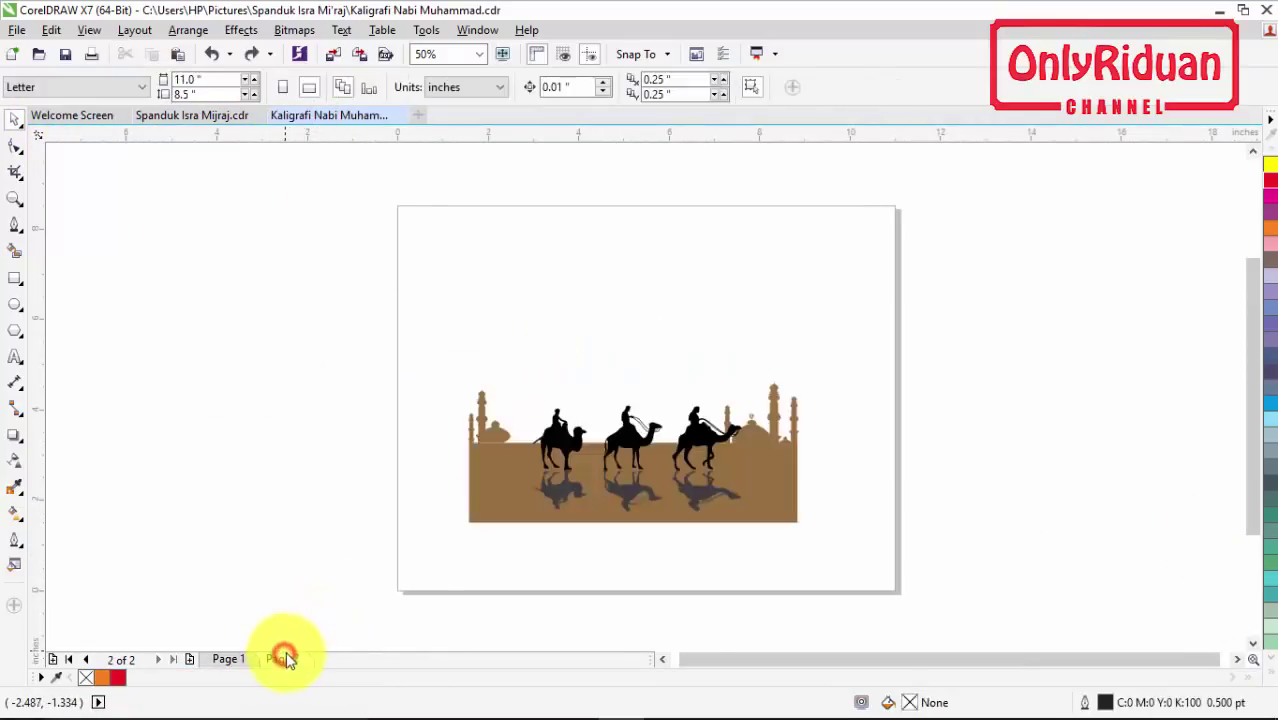
{"action": "left_click", "coordinate": [567, 443]}
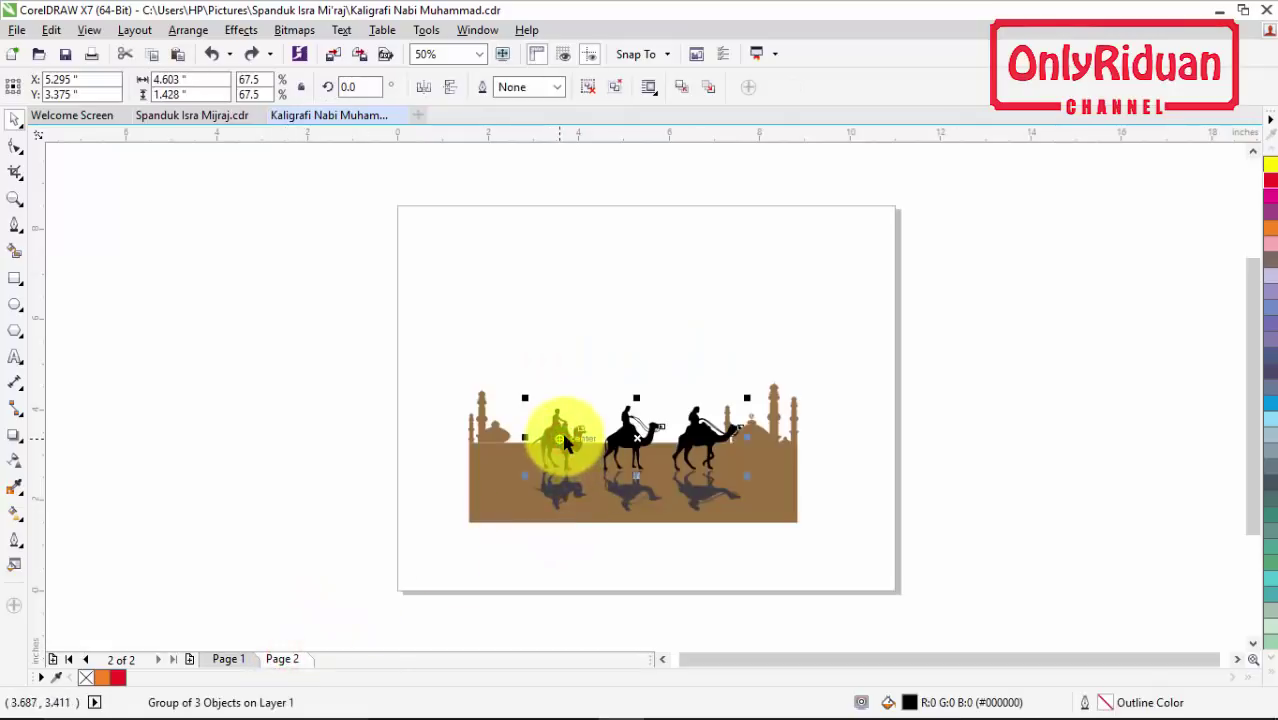
{"action": "left_click", "coordinate": [777, 415], "text": "shift"}
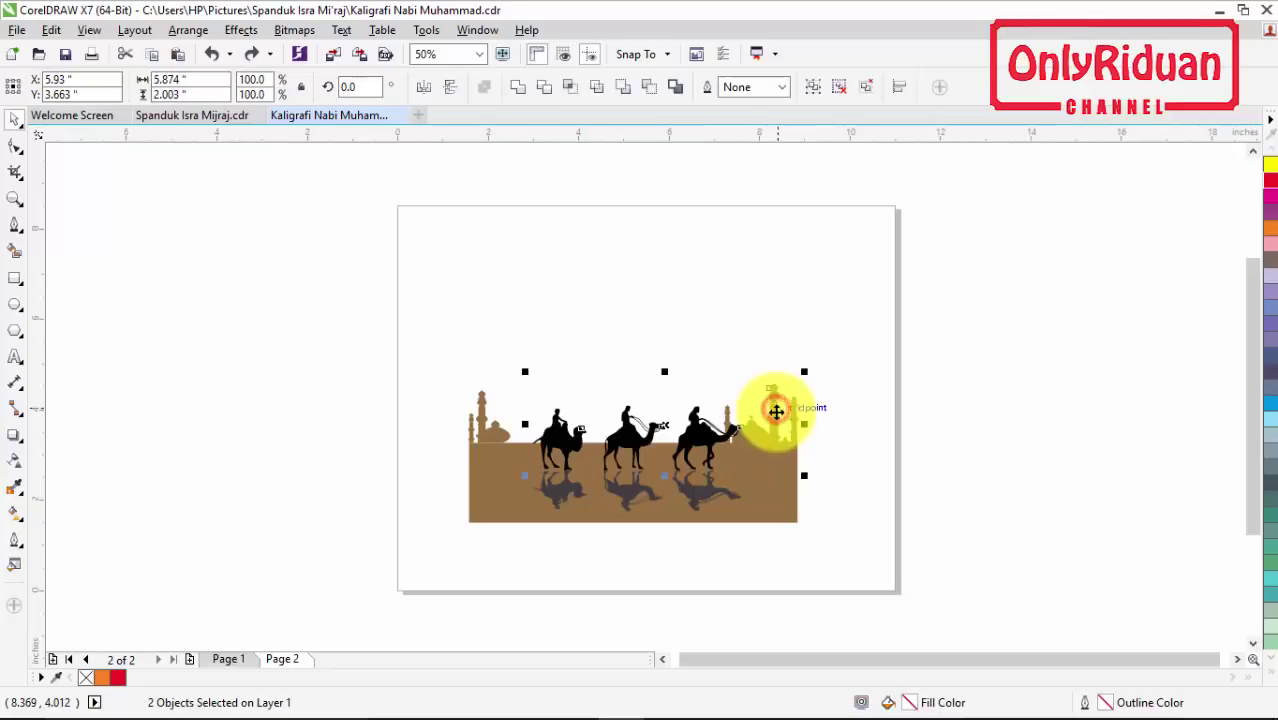
{"action": "left_click", "coordinate": [703, 503], "text": "shift"}
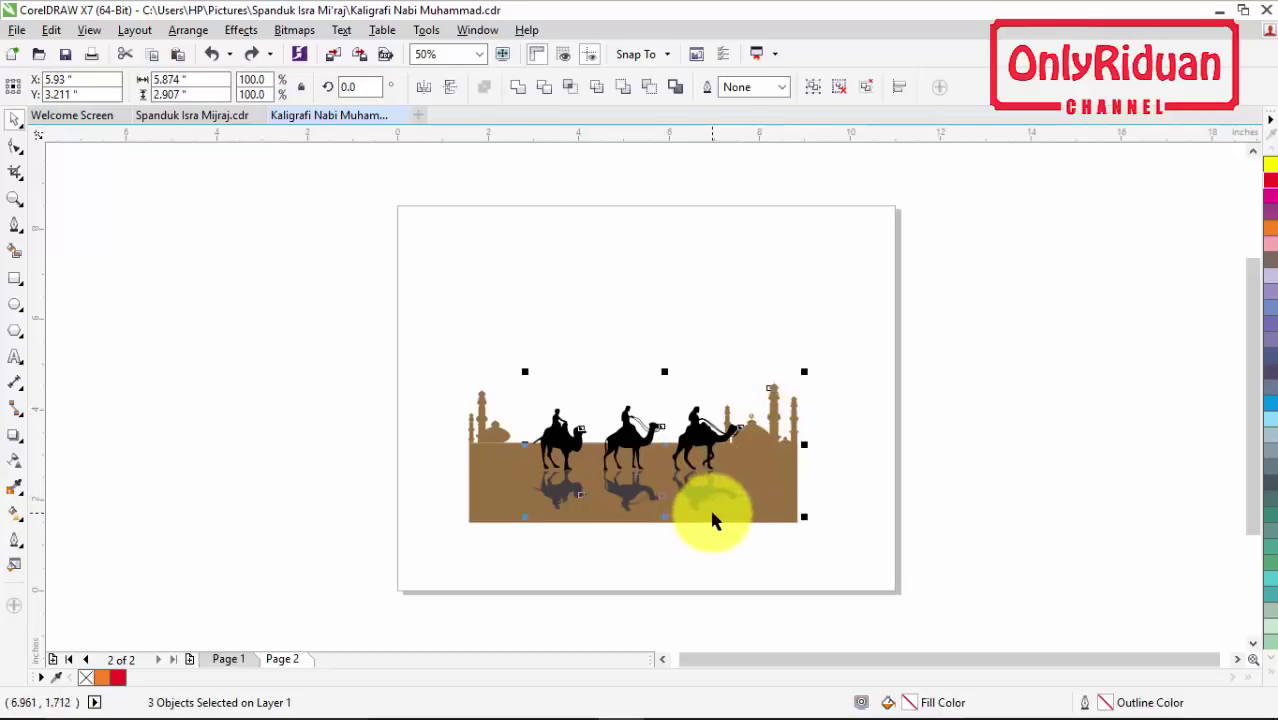
{"action": "key", "text": "ctrl+c"}
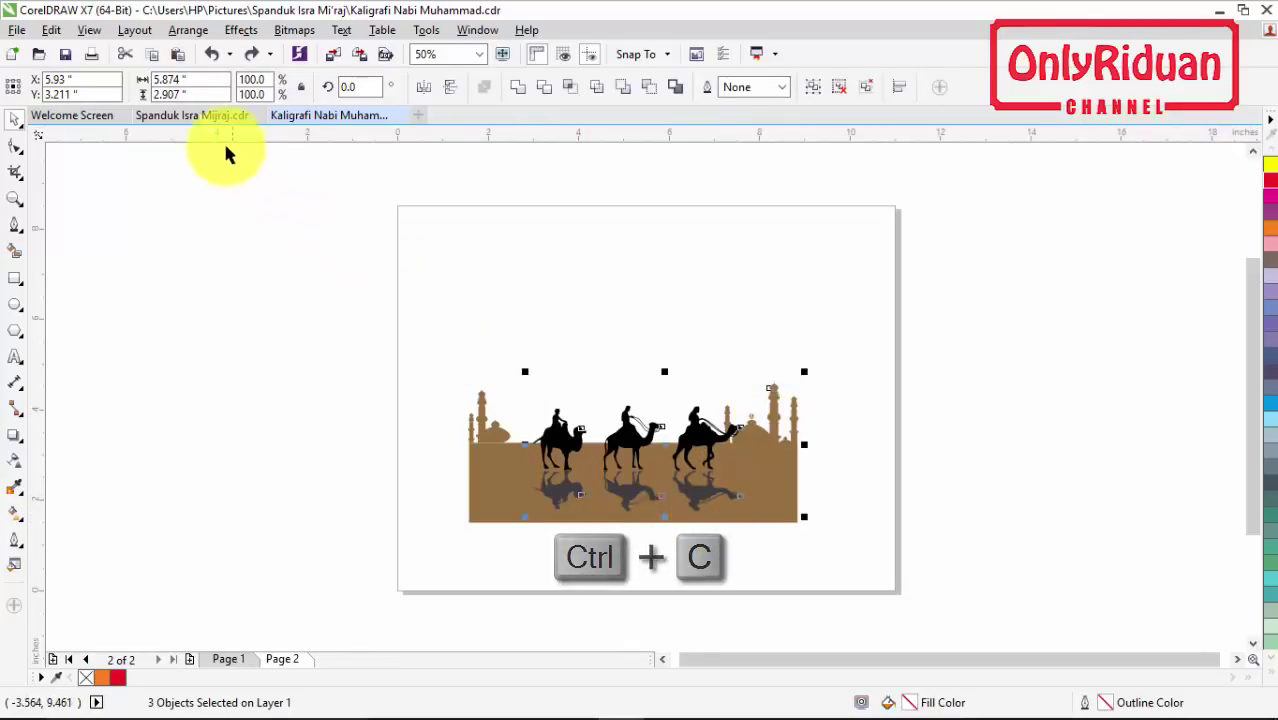
- Paste the copied camel riders, reflections and mosque silhouette onto page 2 of Spanduk Isra Mijraj.cdr
{"action": "left_click", "coordinate": [226, 660]}
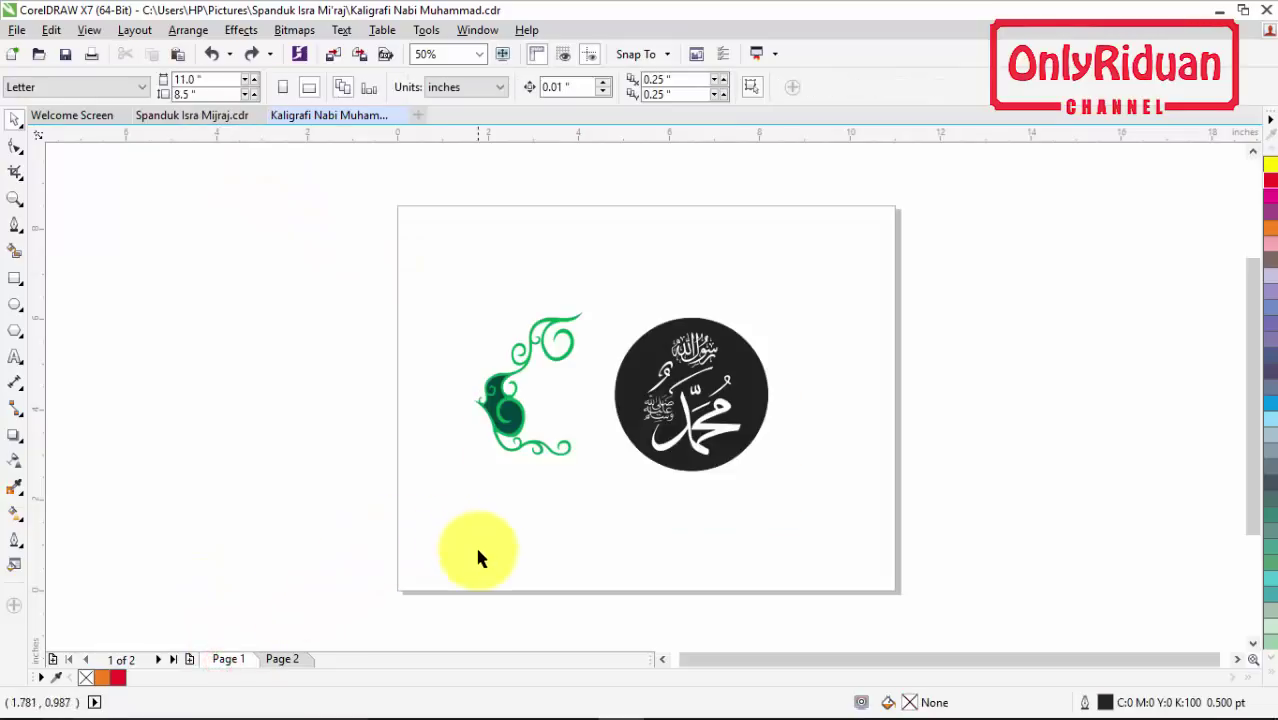
{"action": "left_click", "coordinate": [205, 114]}
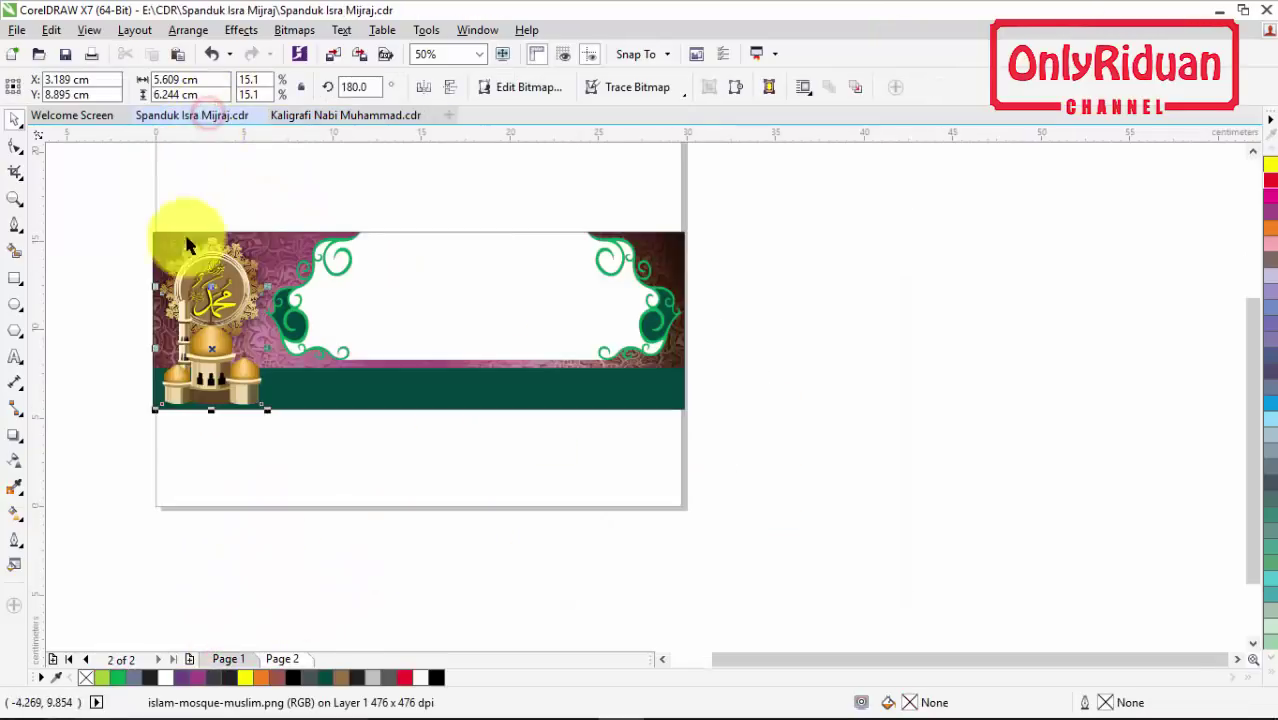
{"action": "key", "text": "ctrl+v"}
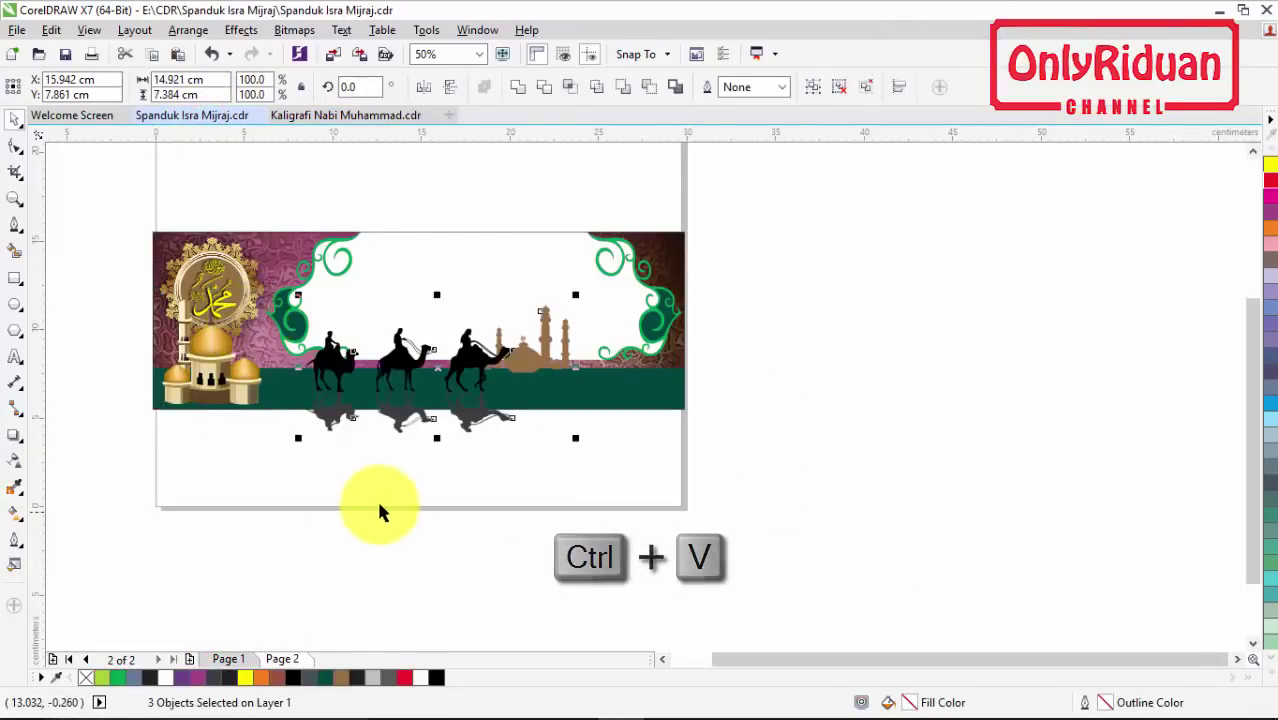
- Scale the pasted camel riders, reflections and mosque silhouette to about 10.2 × 5.0 cm and place them over the green strip's upper edge
{"action": "left_click_drag", "start_coordinate": [298, 438], "coordinate": [453, 362]}
{"action": "scroll", "coordinate": [453, 362], "scroll_direction": "up", "scroll_amount": 2}
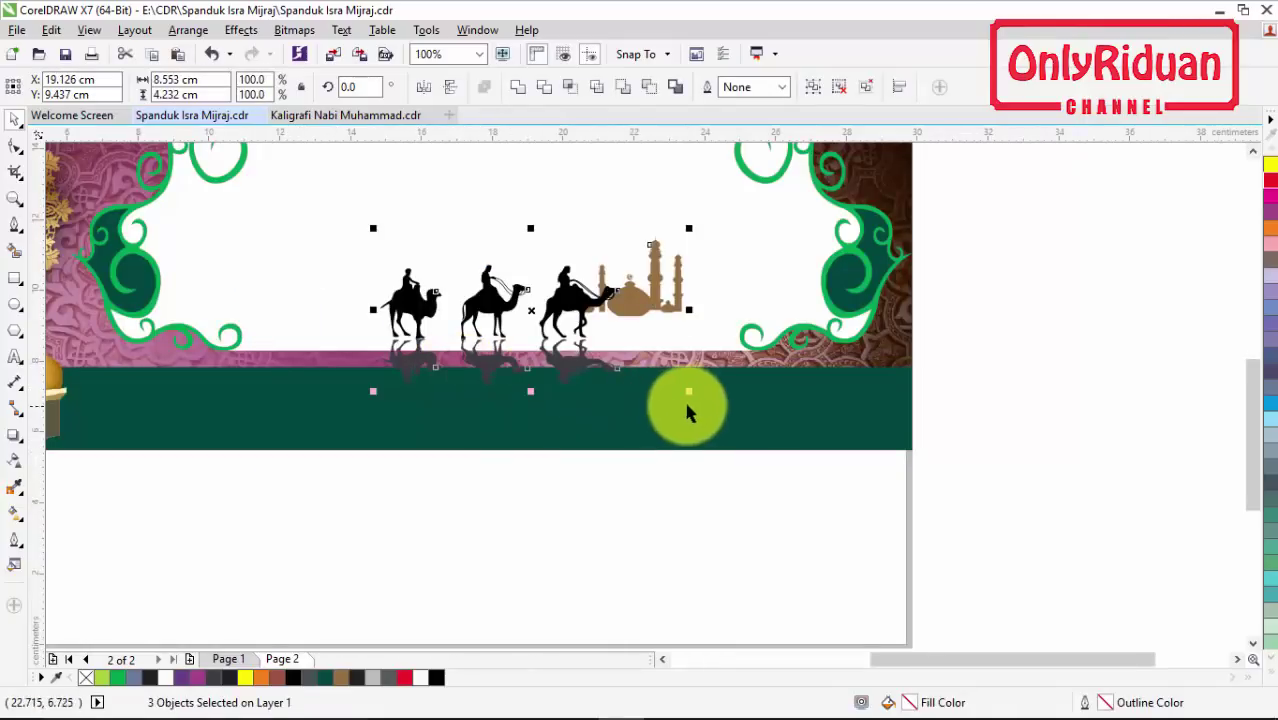
{"action": "left_click_drag", "start_coordinate": [690, 390], "coordinate": [750, 436]}
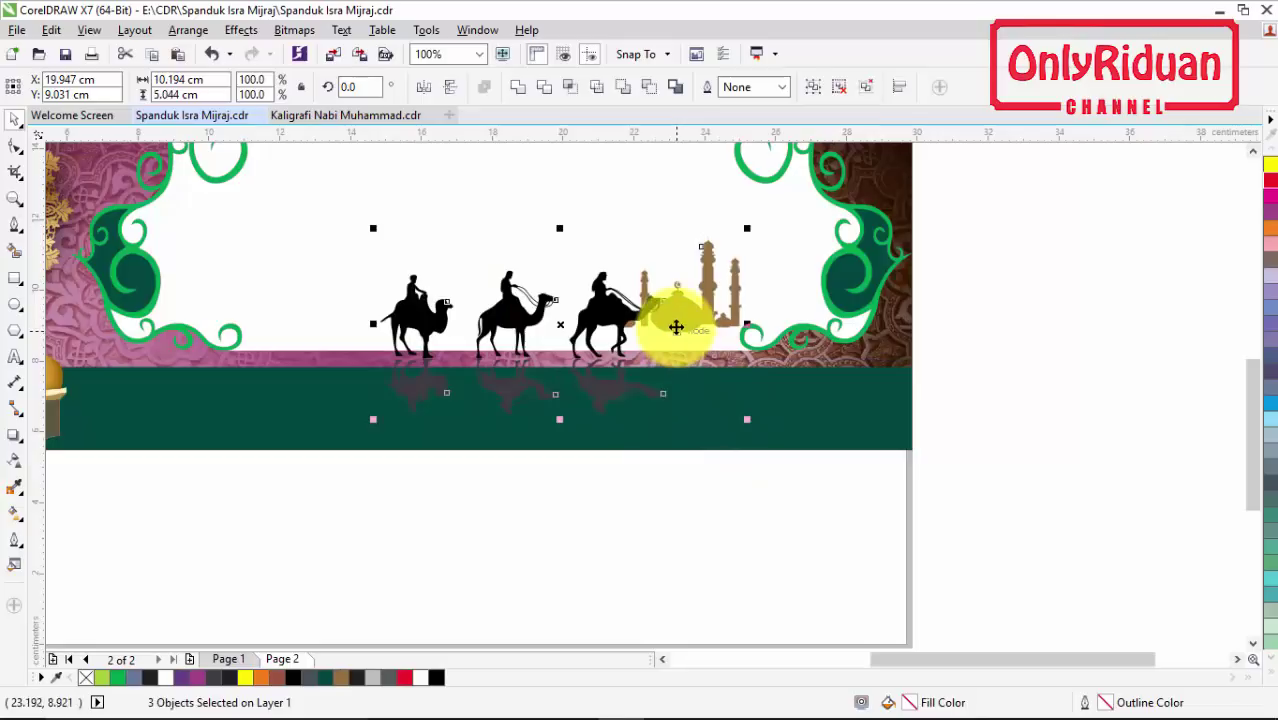
{"action": "mouse_move", "coordinate": [670, 343]}
{"action": "left_mouse_down"}
{"action": "mouse_move", "coordinate": [659, 362]}
{"action": "mouse_move", "coordinate": [673, 365]}
{"action": "left_mouse_up"}
{"action": "left_click", "coordinate": [666, 513]}
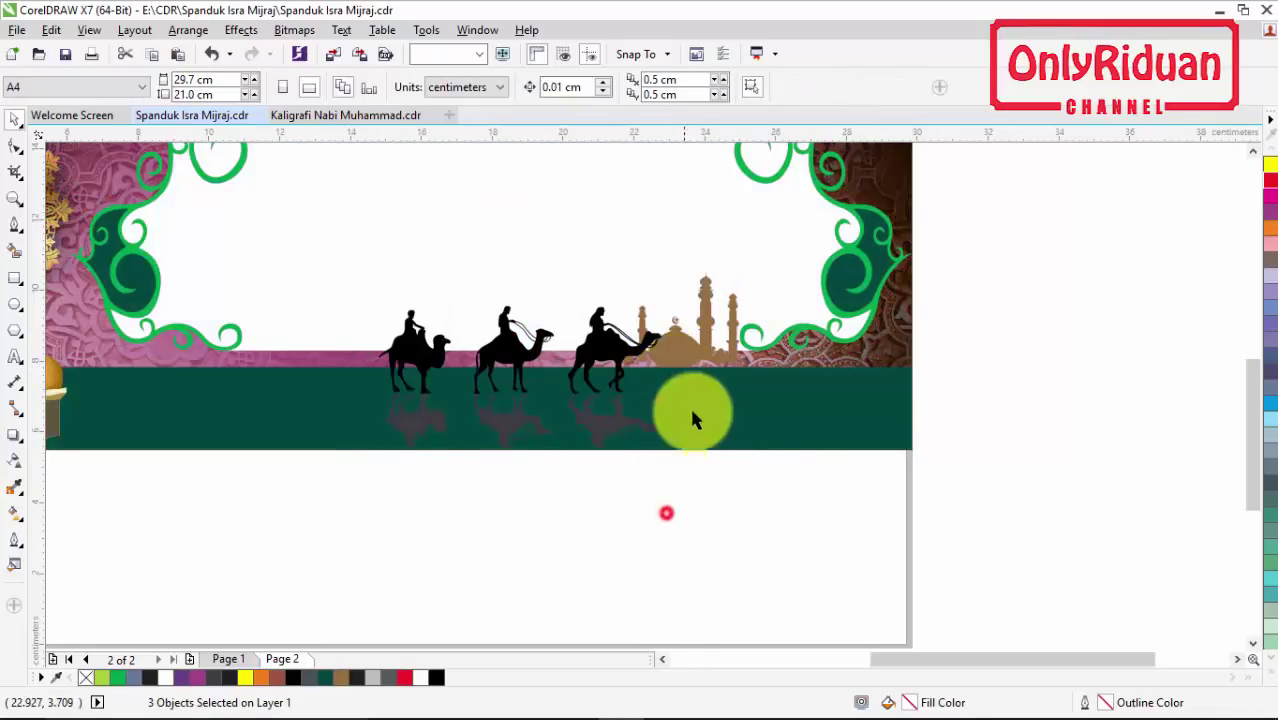
- Recolor the brown mosque silhouette beside the camels with the green strip's dark green
{"action": "left_click", "coordinate": [688, 352]}
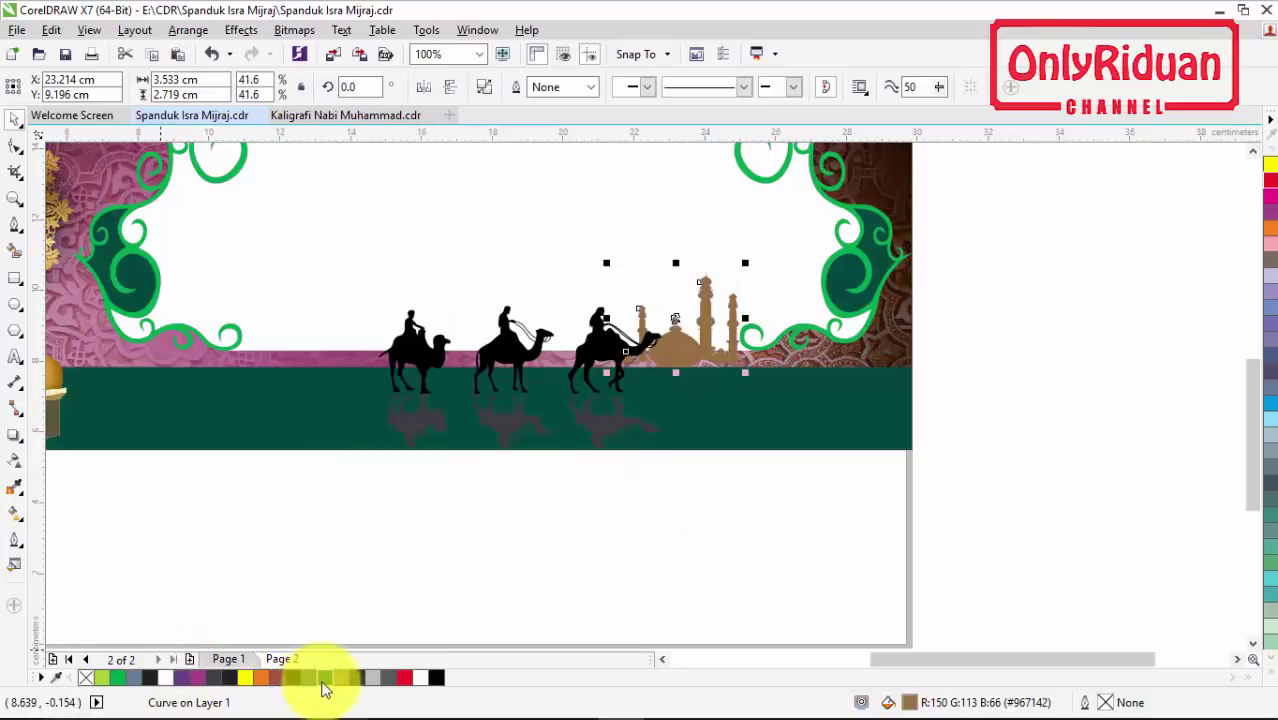
{"action": "left_click", "coordinate": [323, 678]}
{"action": "left_click", "coordinate": [596, 593]}
{"action": "left_click", "coordinate": [695, 362]}
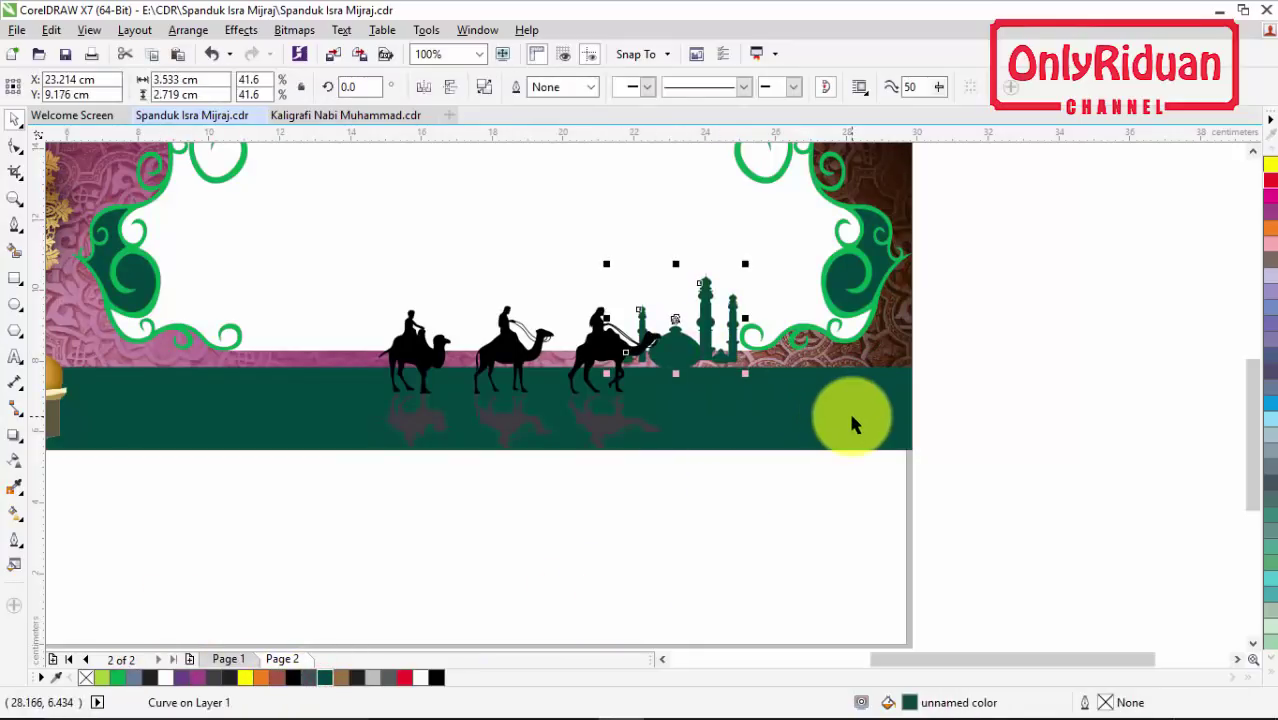
- Shrink the camel riders with their reflections to about 4.1 × 2.1 cm and stand them on the green strip, just left of the mosque silhouette
{"action": "left_click_drag", "start_coordinate": [697, 505], "coordinate": [352, 276]}
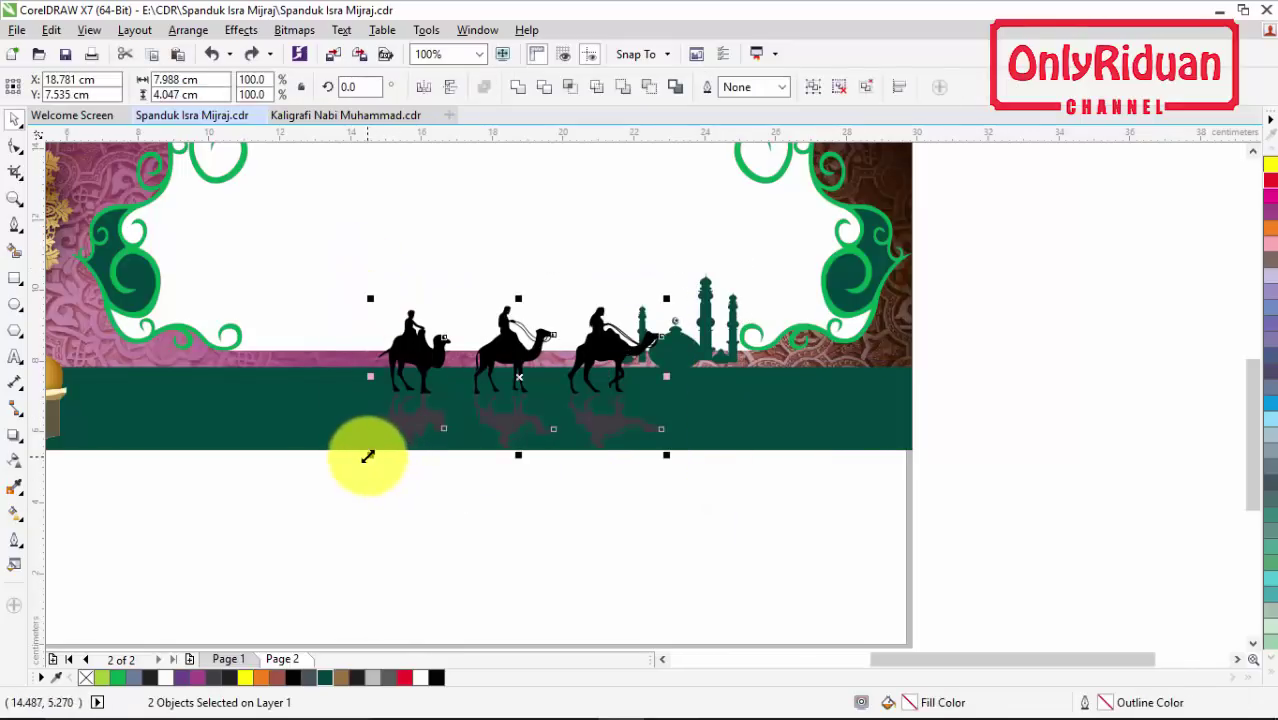
{"action": "left_click_drag", "start_coordinate": [368, 456], "coordinate": [488, 434]}
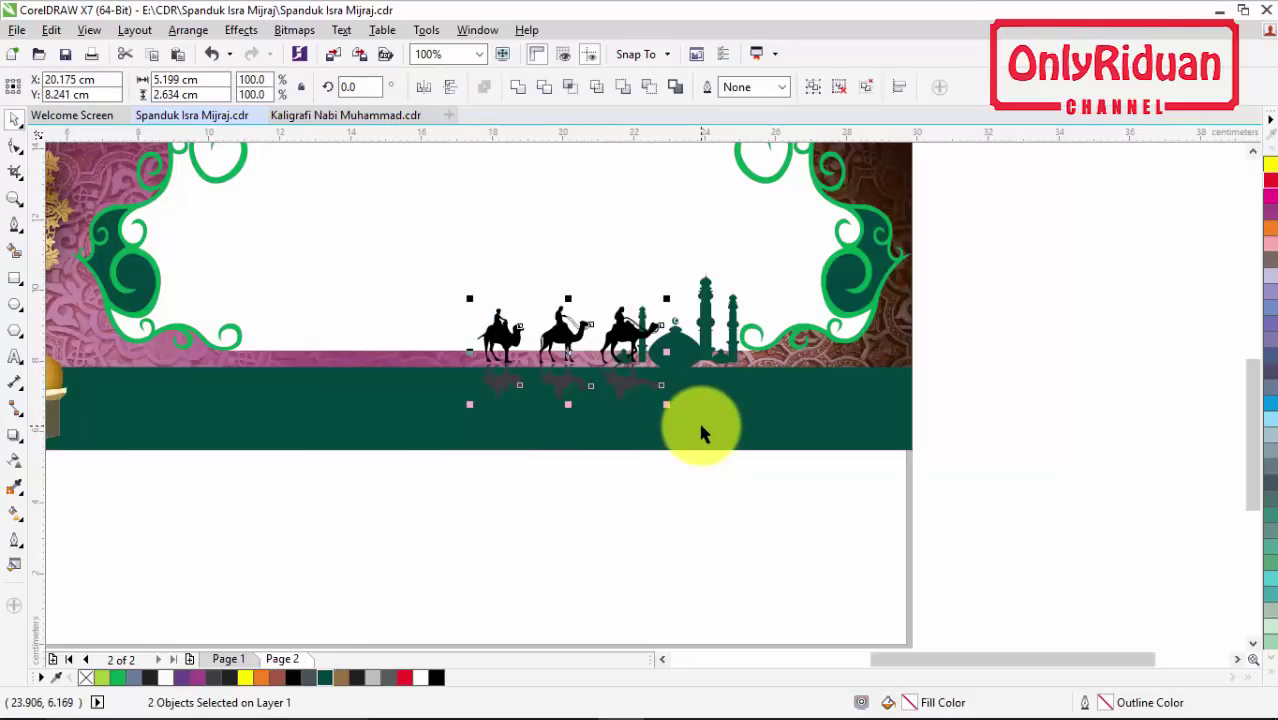
{"action": "key", "text": "Down"}
{"action": "key", "text": "Down"}
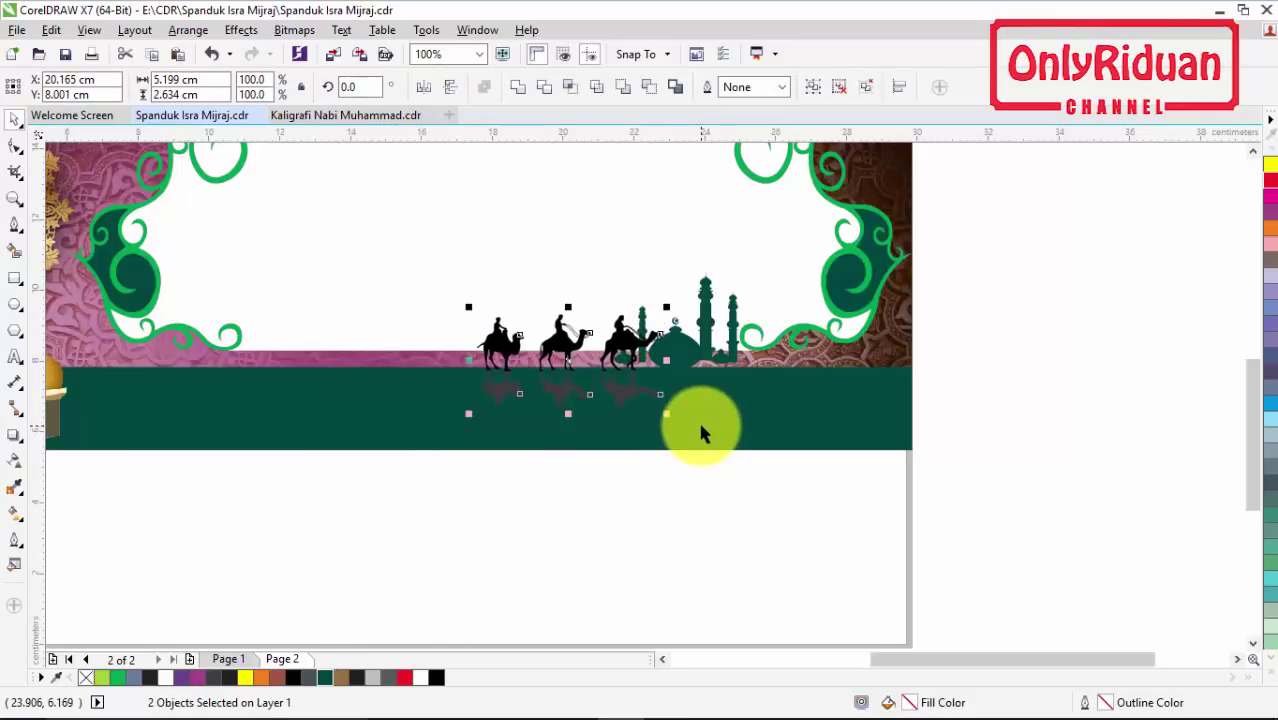
{"action": "key", "text": "Left"}
{"action": "key", "text": "Left"}
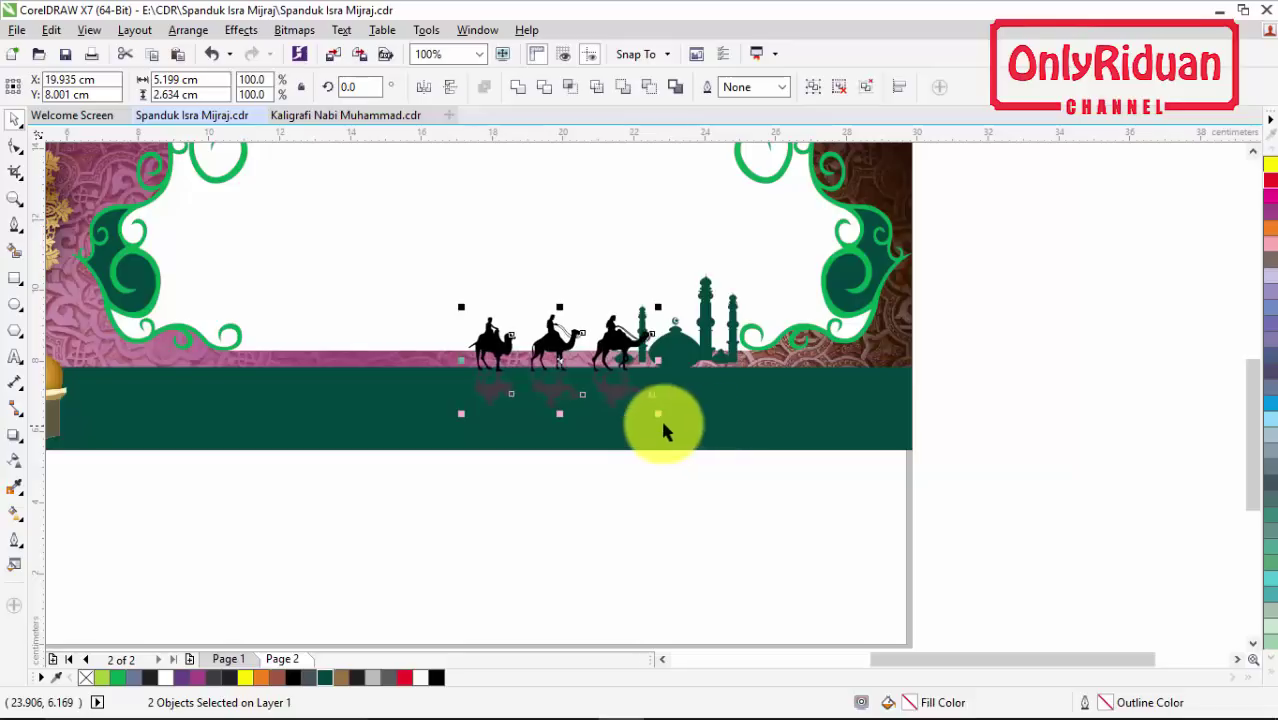
{"action": "left_click_drag", "start_coordinate": [571, 375], "coordinate": [529, 355]}
{"action": "scroll", "coordinate": [567, 342], "scroll_direction": "up", "scroll_amount": 3}
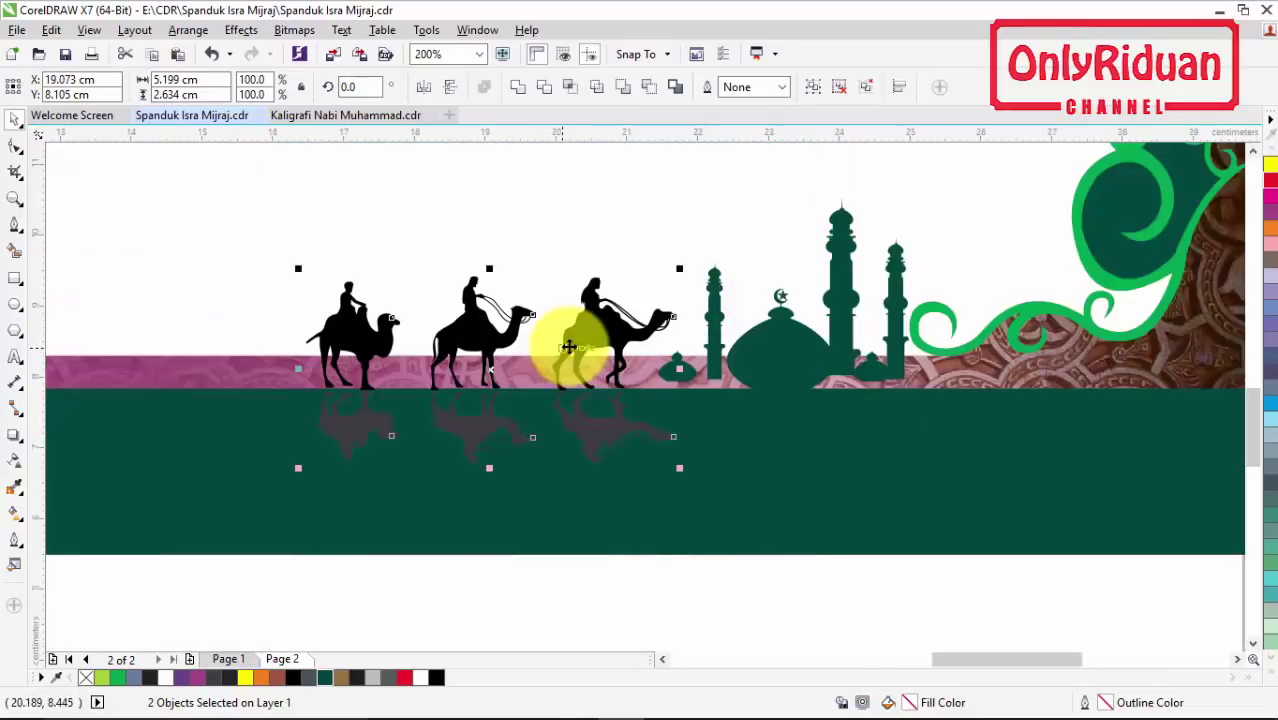
{"action": "left_click_drag", "start_coordinate": [297, 279], "coordinate": [375, 315]}
{"action": "left_click_drag", "start_coordinate": [531, 390], "coordinate": [522, 368]}
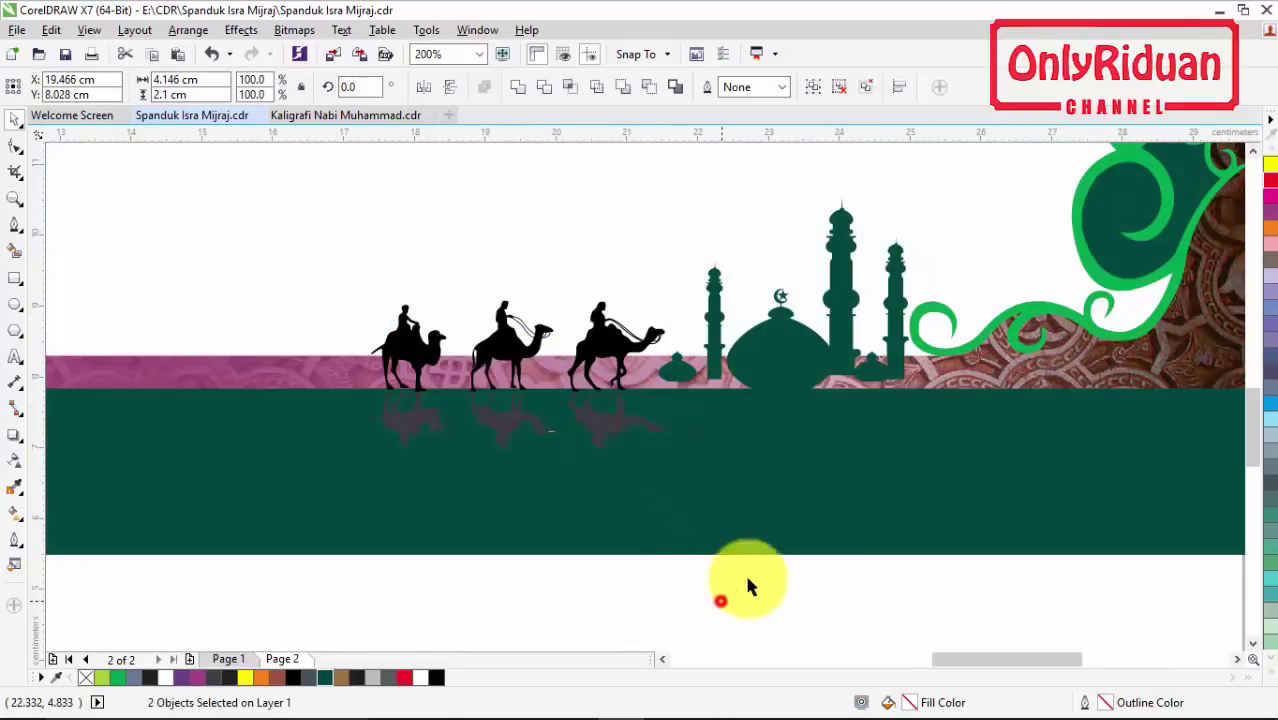
{"action": "left_click", "coordinate": [720, 600]}
- Enlarge the green mosque silhouette to about 4.1 × 3.2 cm and lower it so its base merges into the green strip
{"action": "left_click", "coordinate": [805, 366]}
{"action": "key", "text": "Down"}
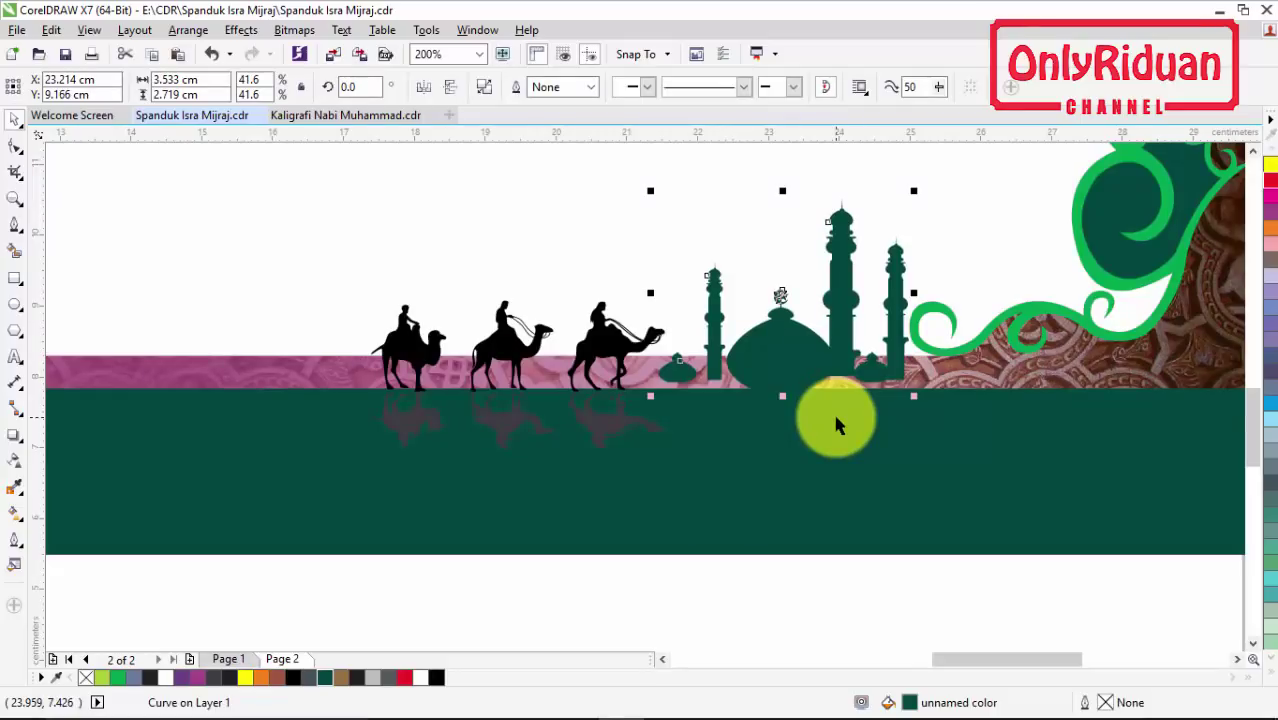
{"action": "key", "text": "Down"}
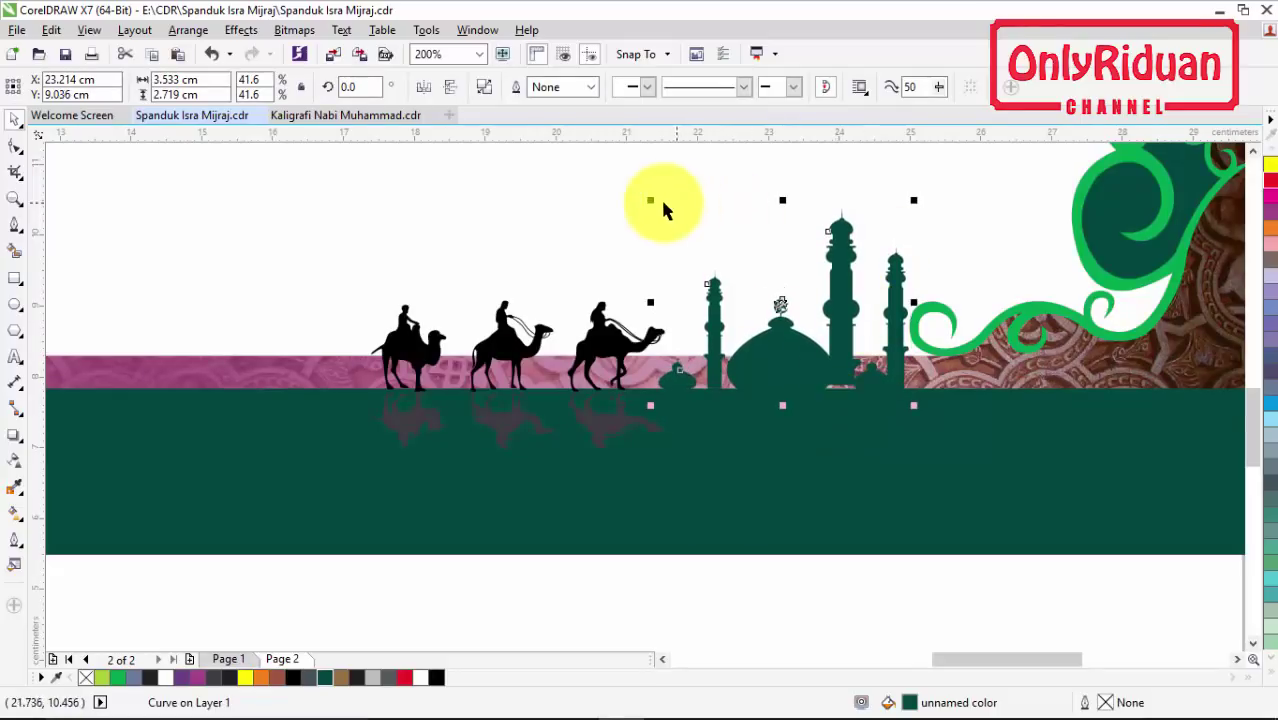
{"action": "left_click_drag", "start_coordinate": [913, 191], "coordinate": [955, 168]}
{"action": "key", "text": "Down"}
{"action": "key", "text": "Down"}
{"action": "key", "text": "Down"}
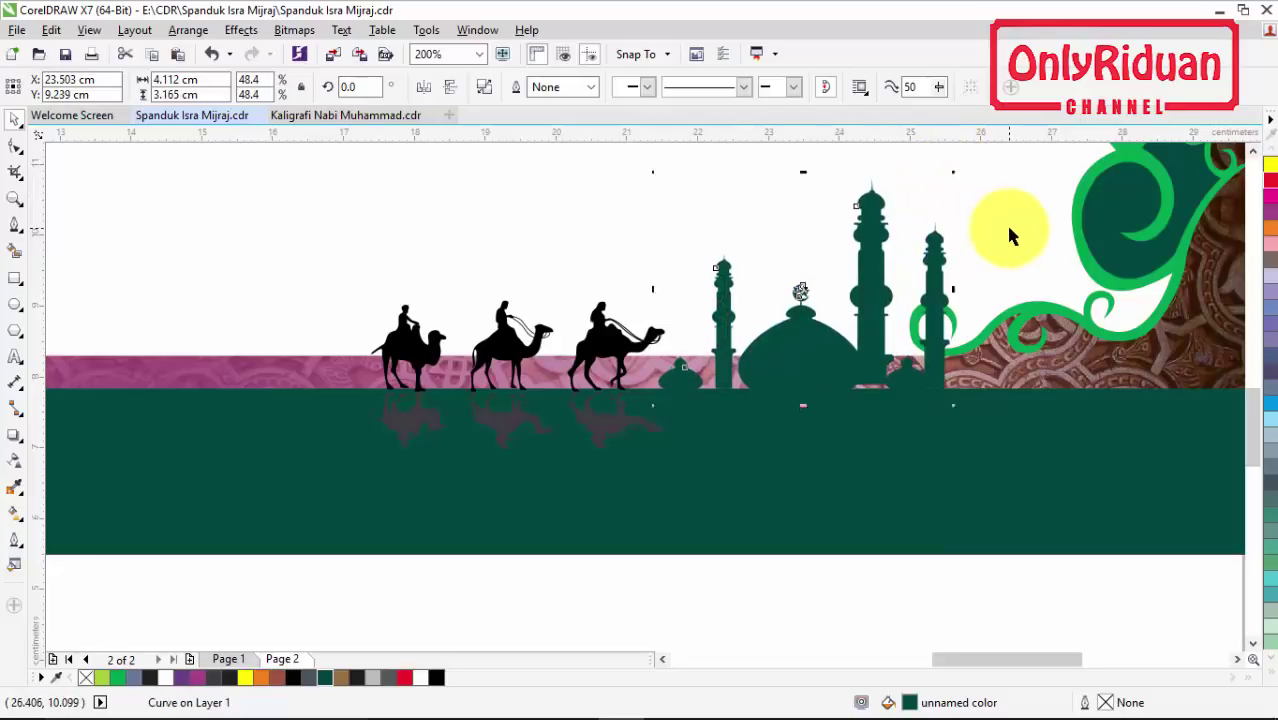
- Add the text MEMPERINGATI in Arial near the top of the white area and scale it to about 15.9 pt
{"action": "scroll", "coordinate": [990, 224], "scroll_direction": "down", "scroll_amount": 1}
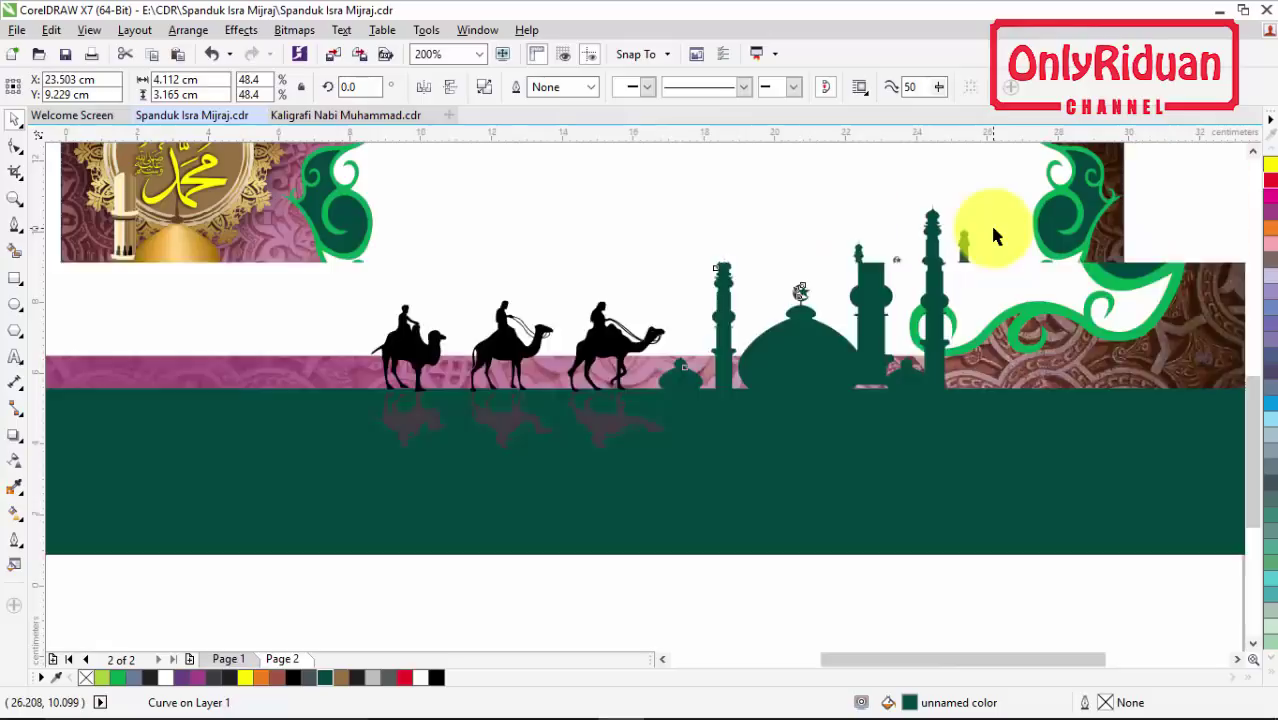
{"action": "left_click", "coordinate": [1252, 150]}
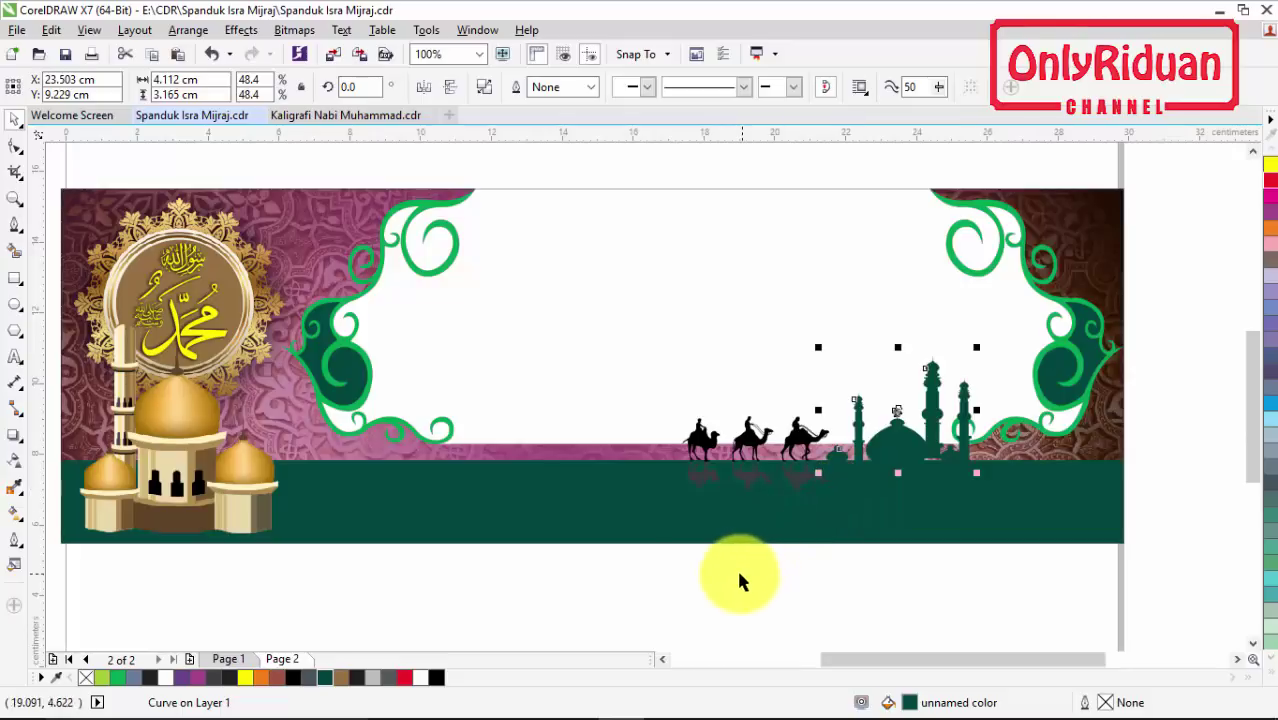
{"action": "left_click", "coordinate": [1252, 150]}
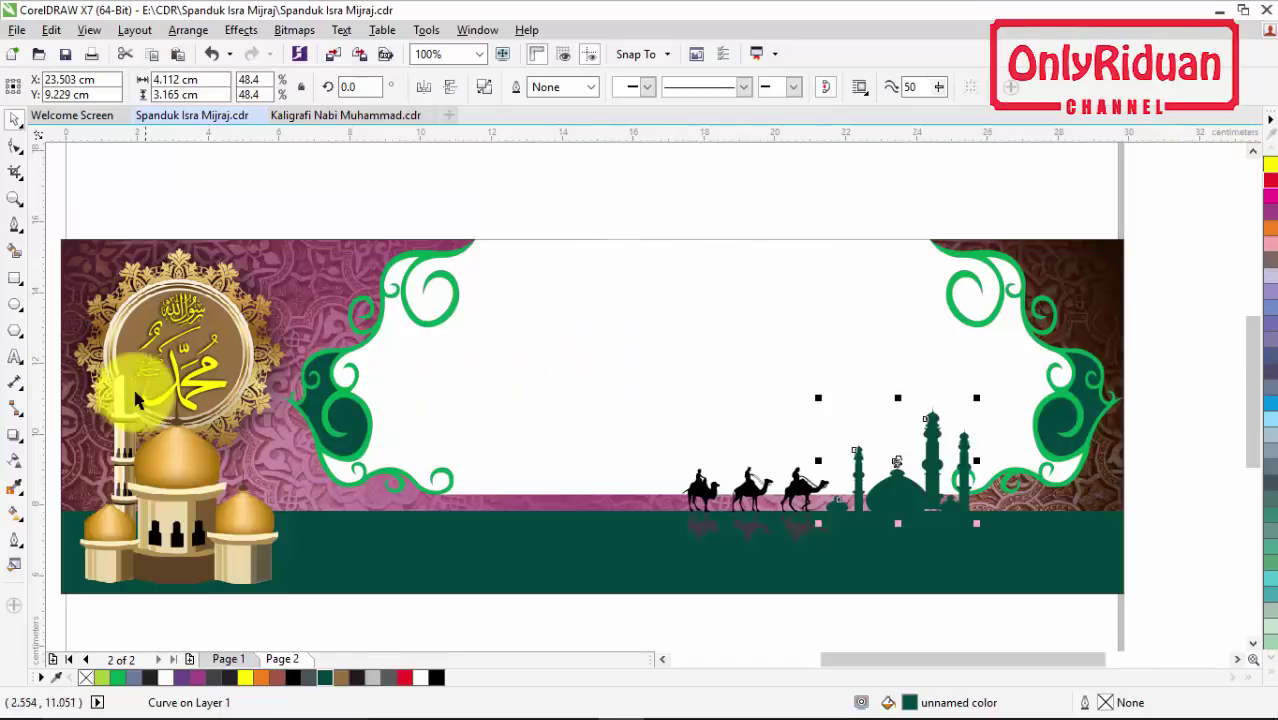
{"action": "left_click", "coordinate": [15, 357]}
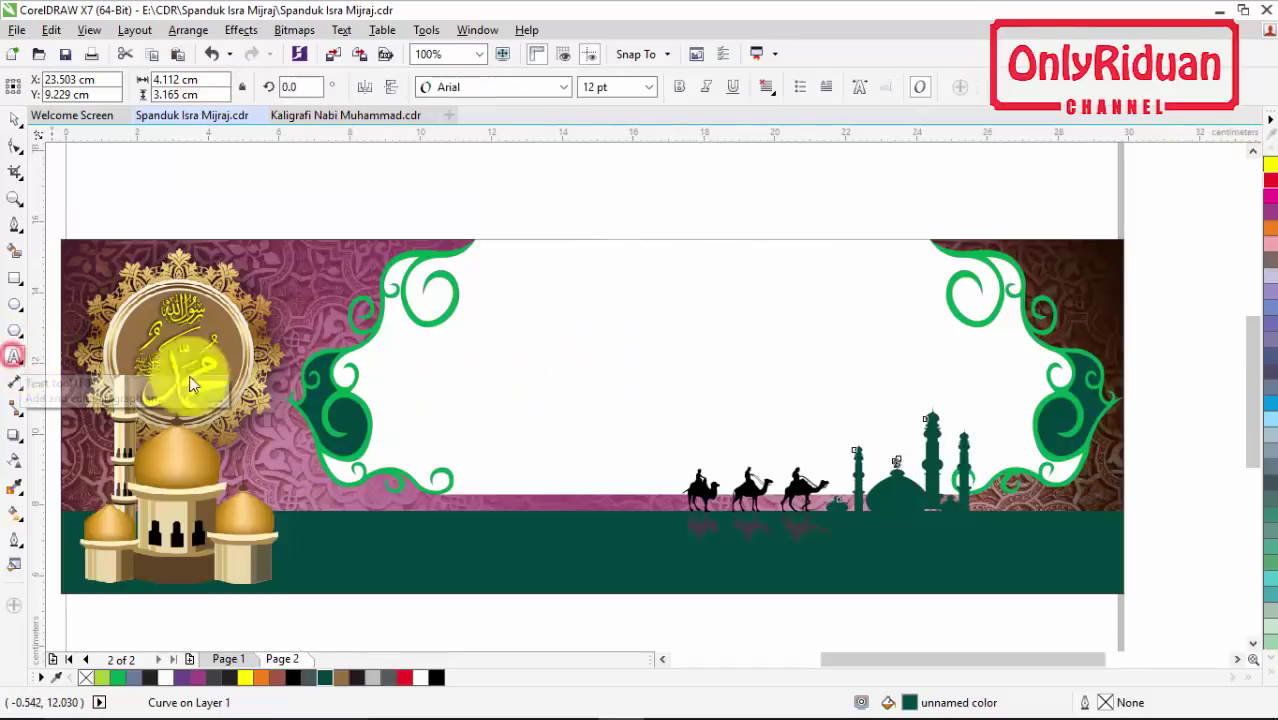
{"action": "left_click", "coordinate": [510, 275]}
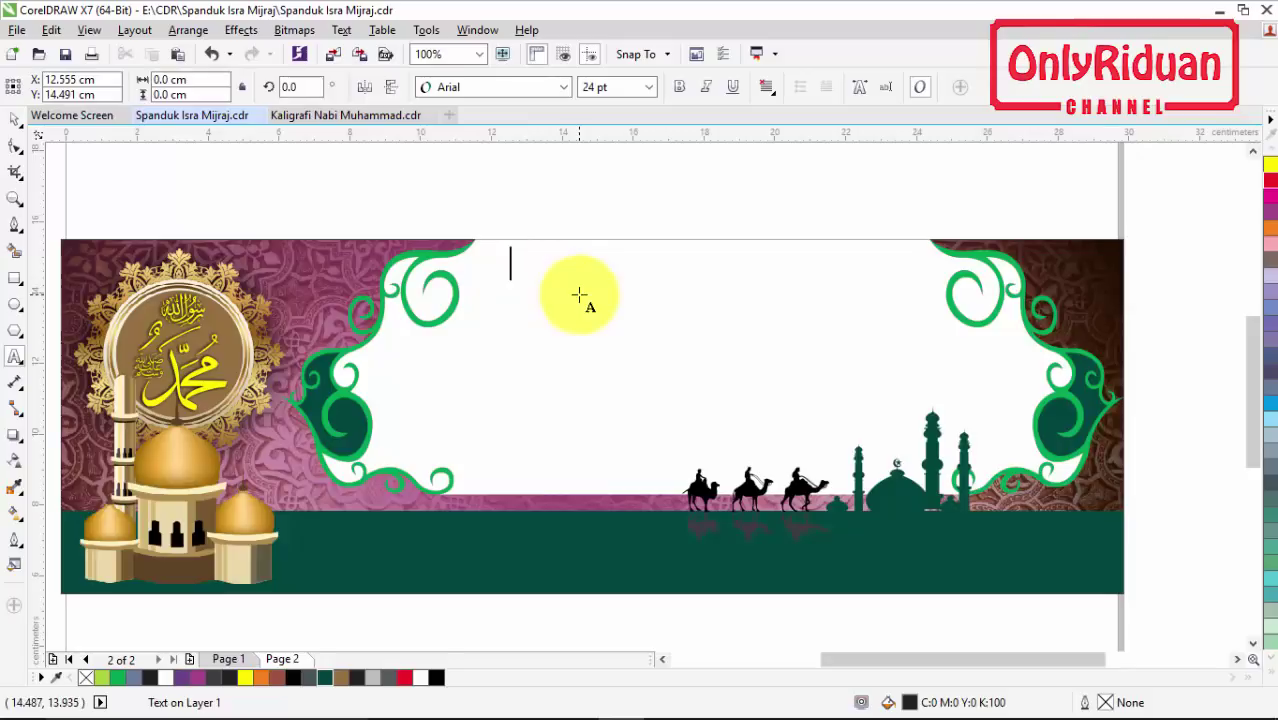
{"action": "type", "text": "MEMPERINGATI"}
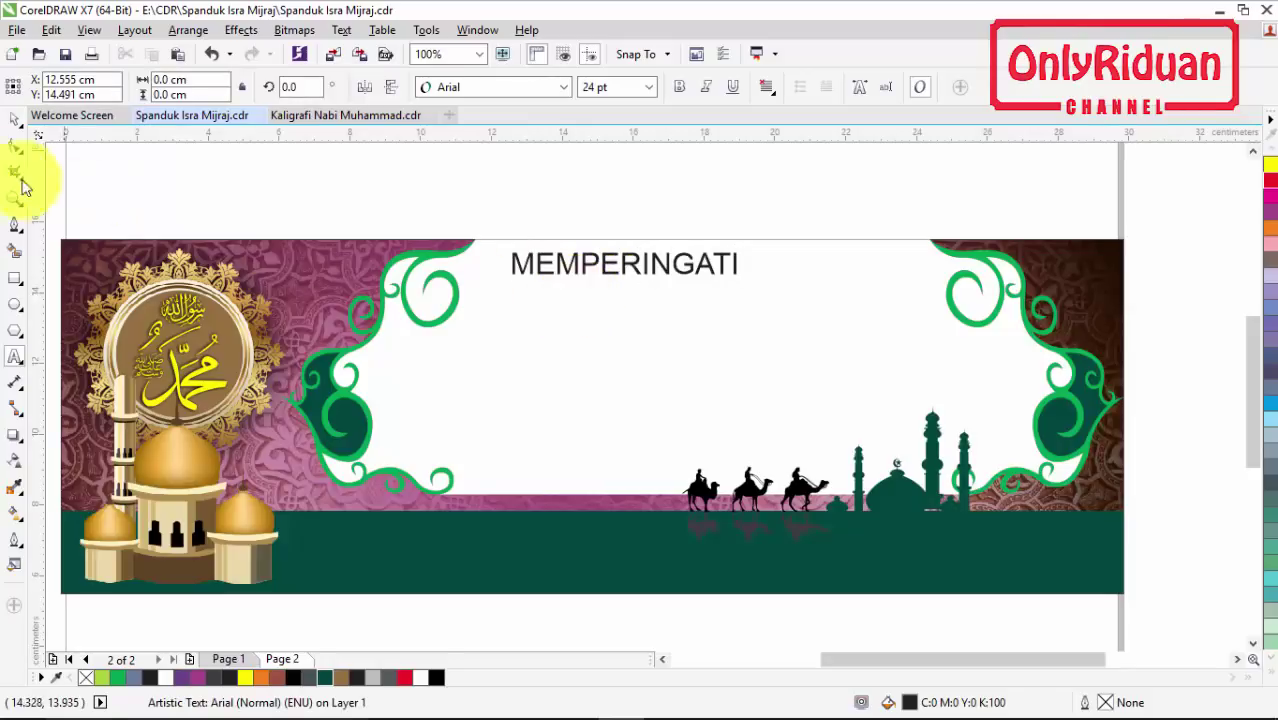
{"action": "left_click", "coordinate": [13, 118]}
{"action": "left_click_drag", "start_coordinate": [743, 284], "coordinate": [656, 294]}
- Duplicate the MEMPERINGATI text below itself, change the copy to "Isra Mi'raj" and enlarge it to about 46.4 pt
{"action": "left_click_drag", "start_coordinate": [585, 263], "coordinate": [571, 308]}
{"action": "right_click", "coordinate": [571, 308]}
{"action": "left_click", "coordinate": [13, 356]}
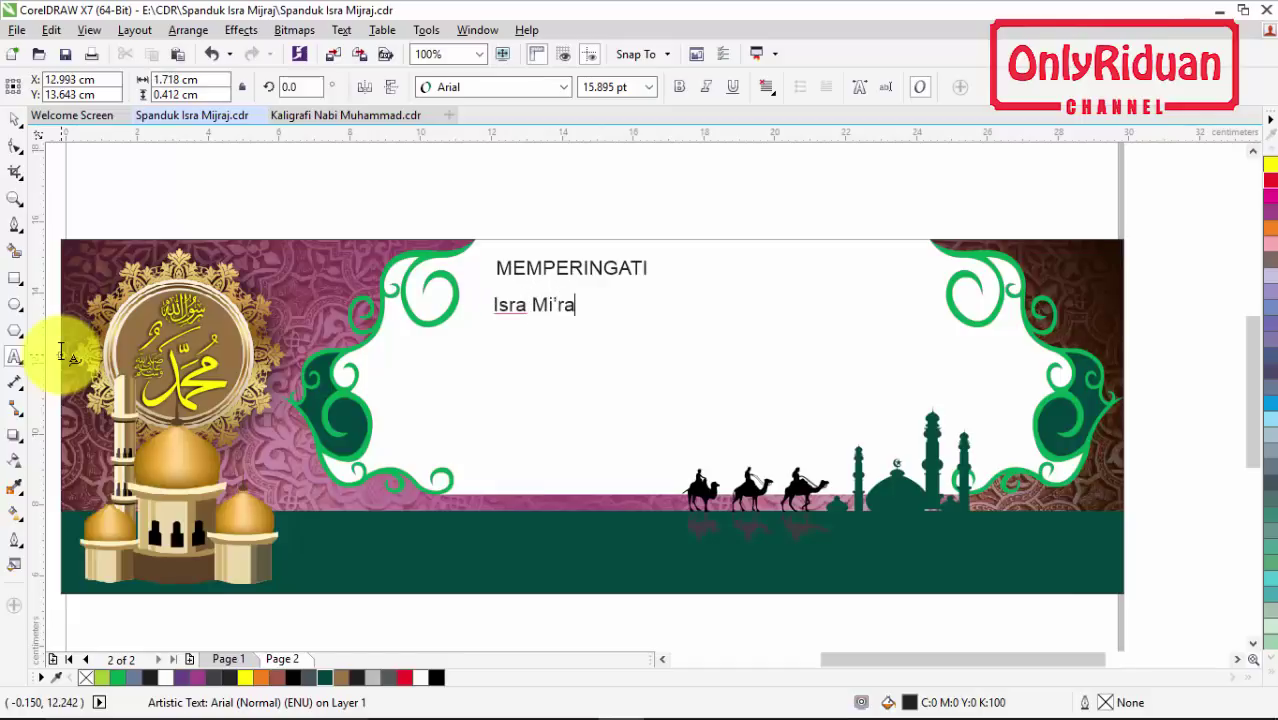
{"action": "key", "text": "ctrl+space"}
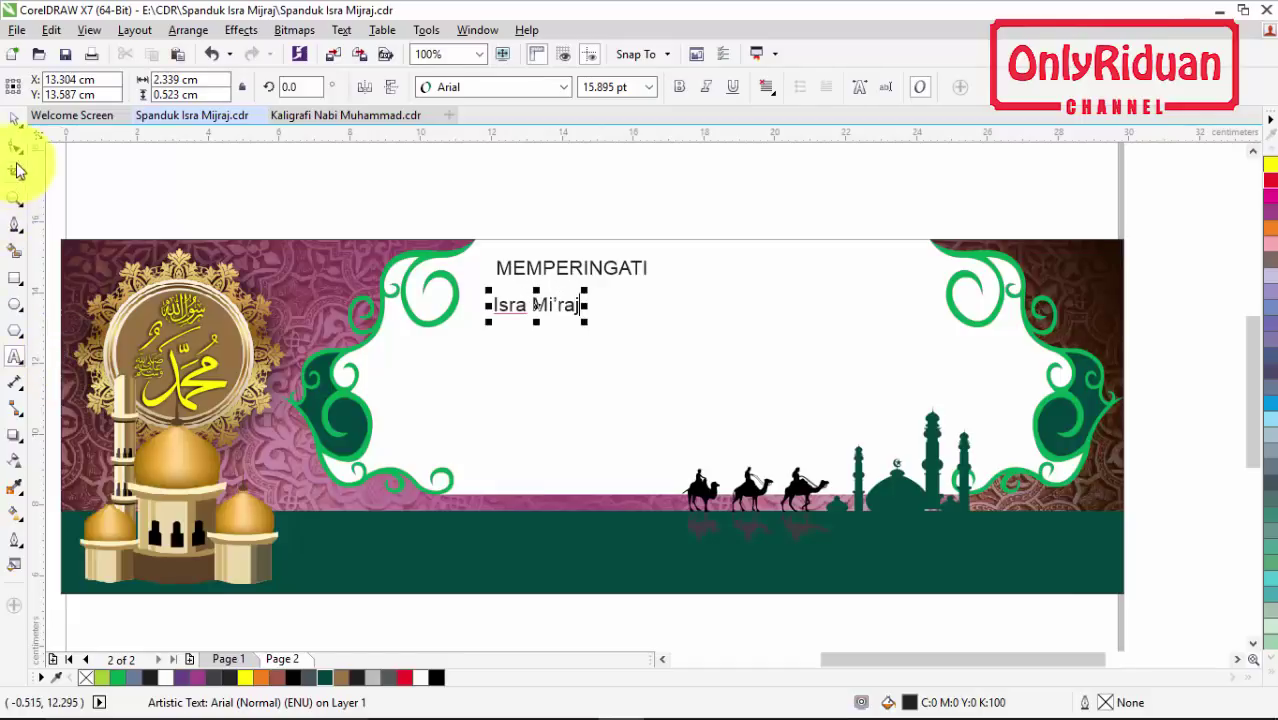
{"action": "left_click", "coordinate": [17, 122]}
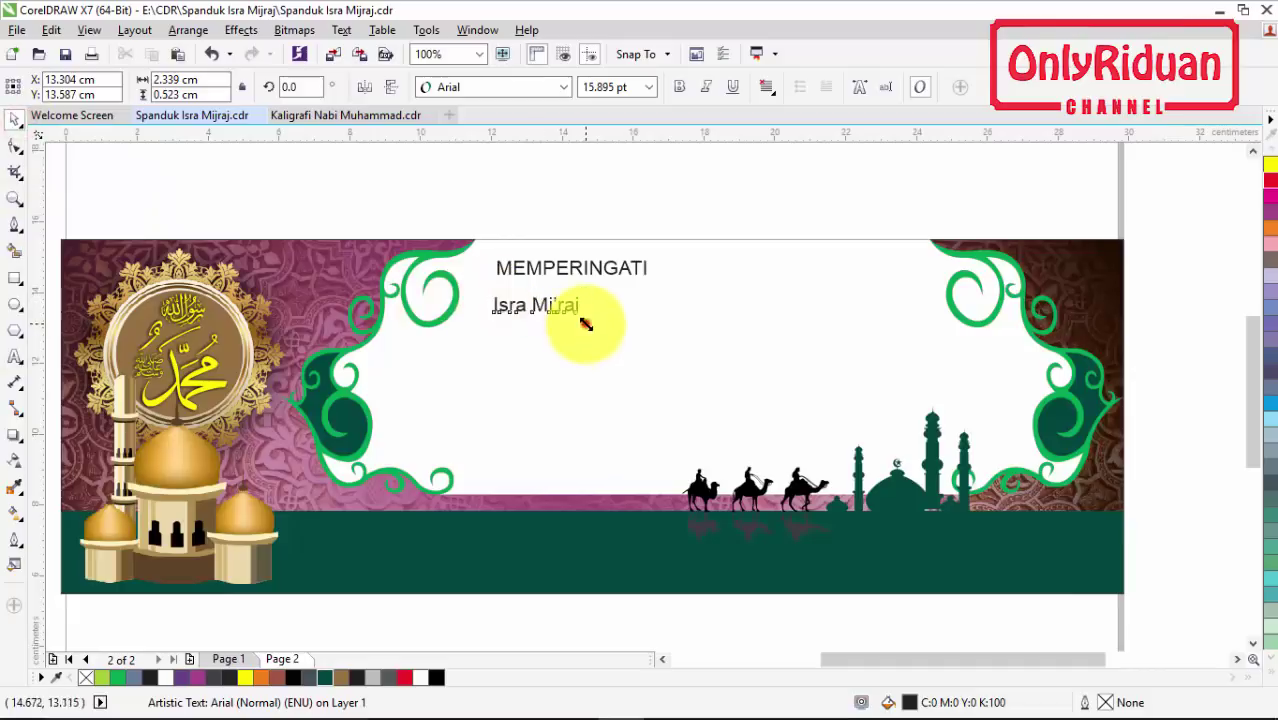
{"action": "left_click_drag", "start_coordinate": [585, 323], "coordinate": [742, 397]}
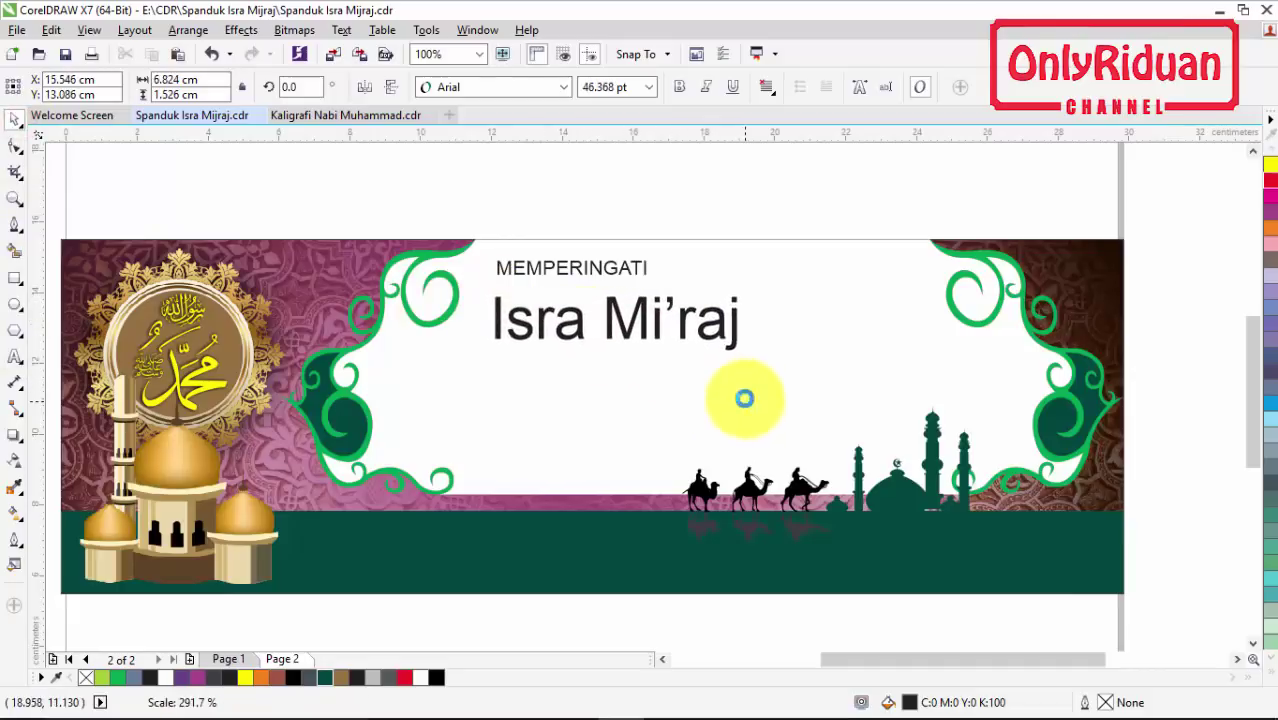
- Set the "Isra Mi'raj" text in the Great Vibes font and scale it to about 55.8 pt
{"action": "left_click", "coordinate": [564, 88]}
{"action": "mouse_move", "coordinate": [505, 140]}
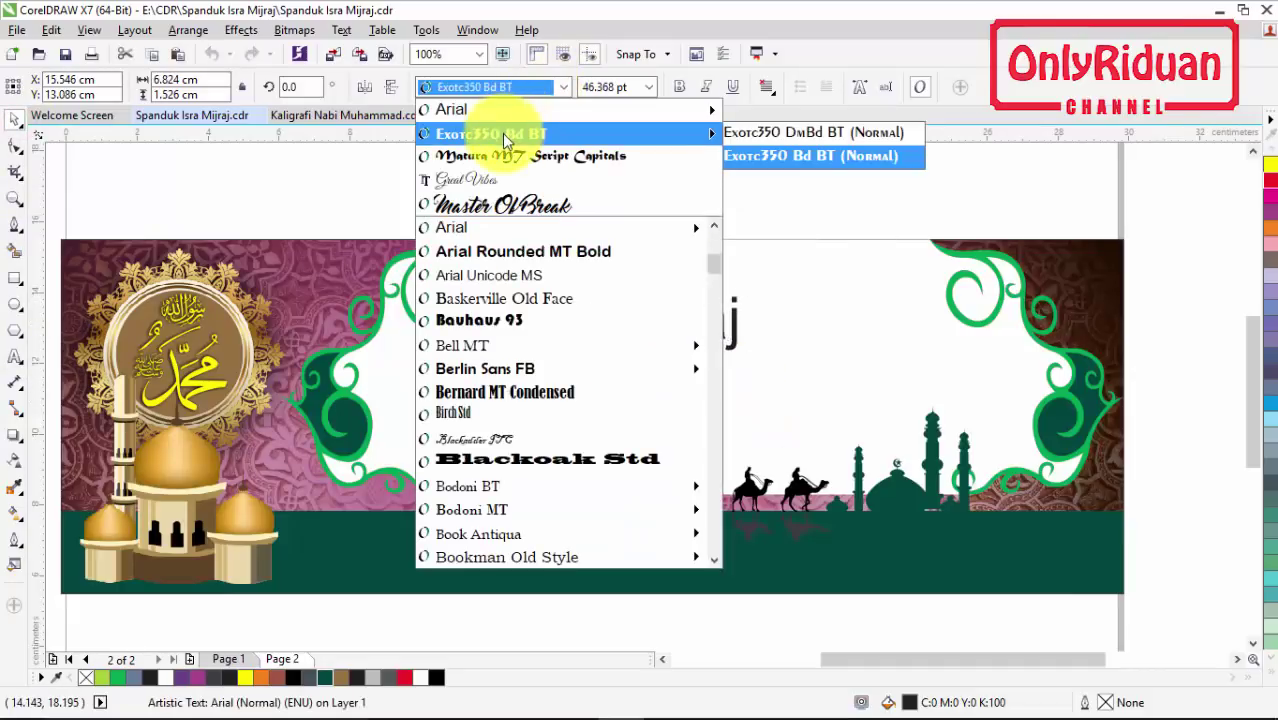
{"action": "left_click", "coordinate": [473, 177]}
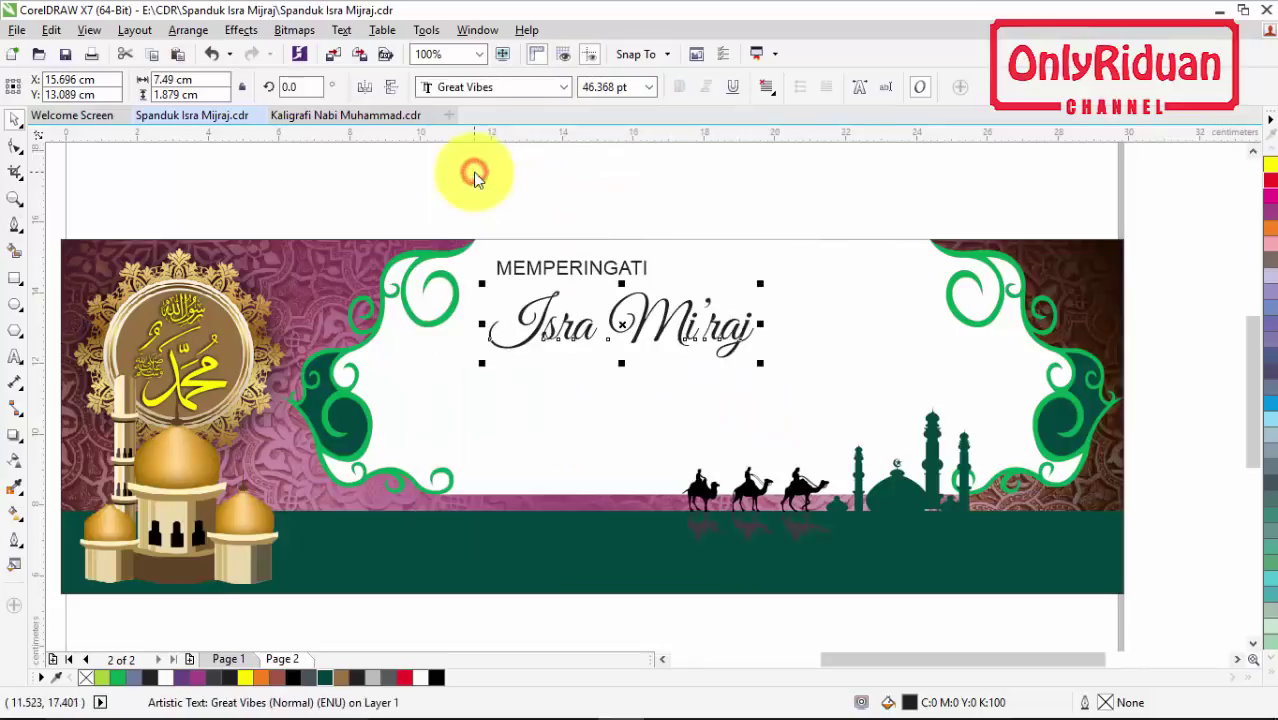
{"action": "left_click_drag", "start_coordinate": [758, 287], "coordinate": [813, 258]}
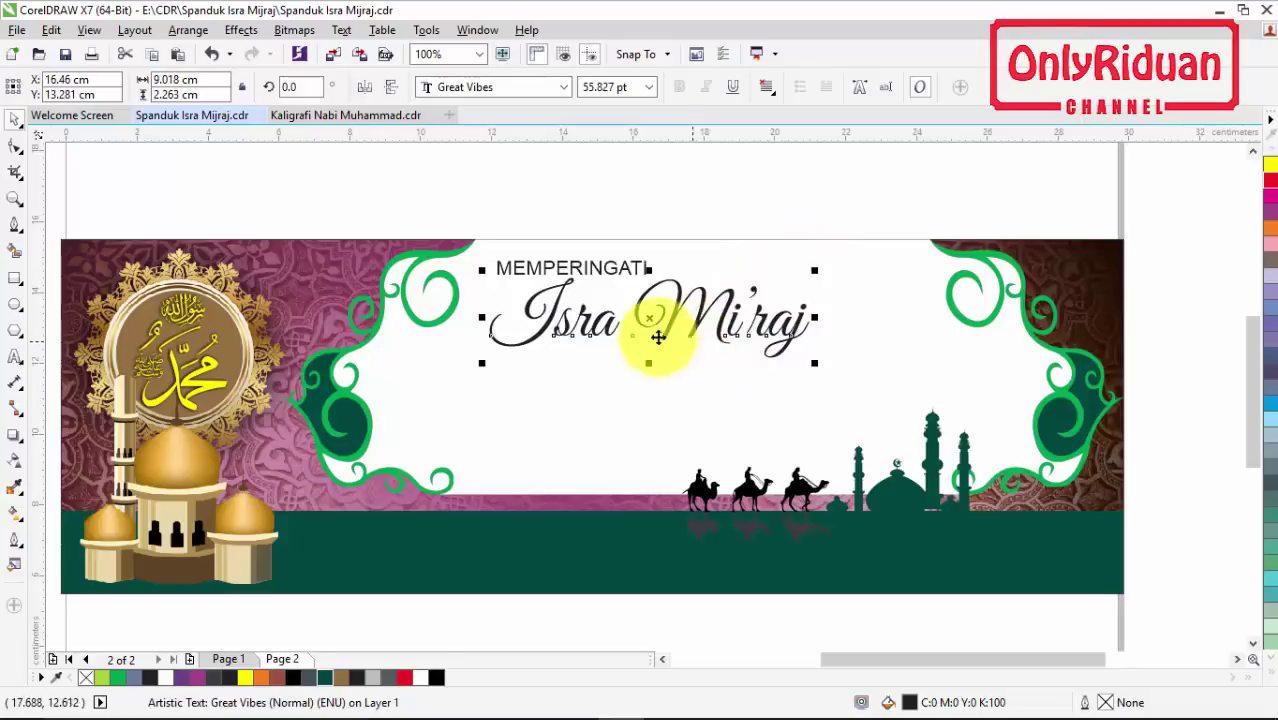
- Duplicate the MEMPERINGATI text below the "Isra Mi'raj" title and change the copy to "NABI MUHAMMAD SAW 1440 H"
{"action": "left_click", "coordinate": [607, 201]}
{"action": "left_click_drag", "start_coordinate": [580, 272], "coordinate": [588, 357]}
{"action": "left_click", "coordinate": [15, 357]}
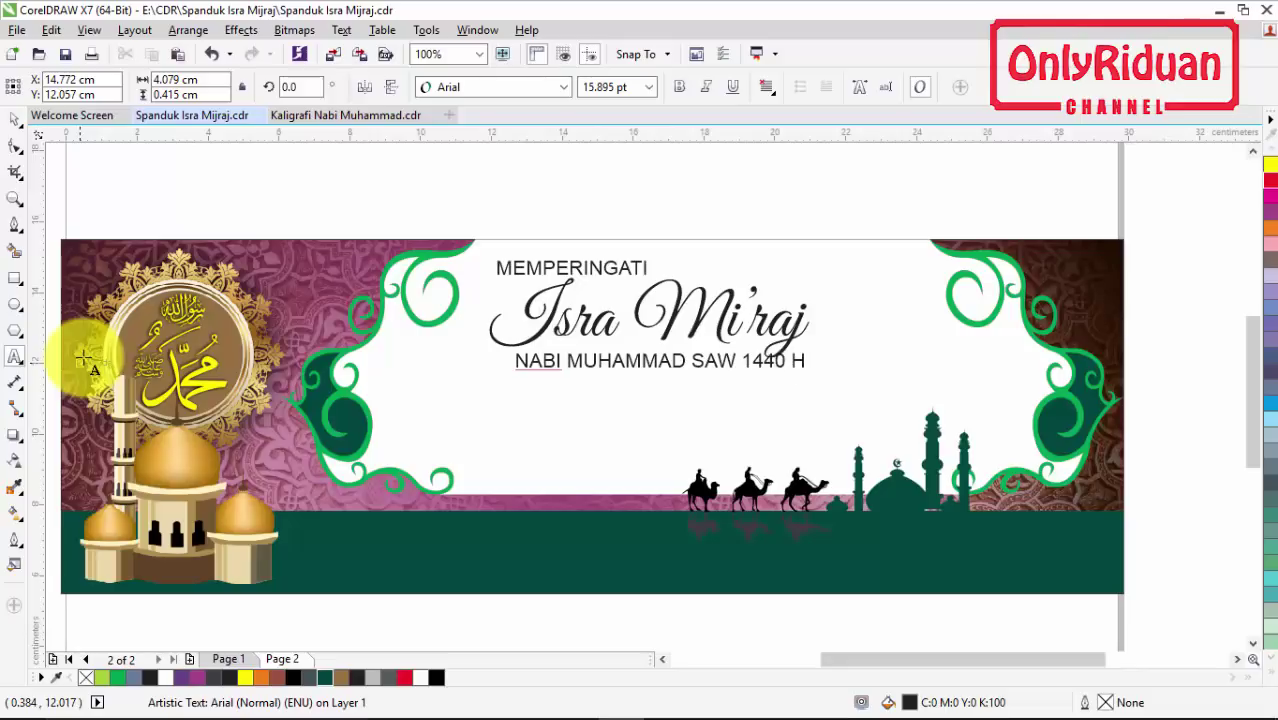
{"action": "left_click", "coordinate": [15, 120]}
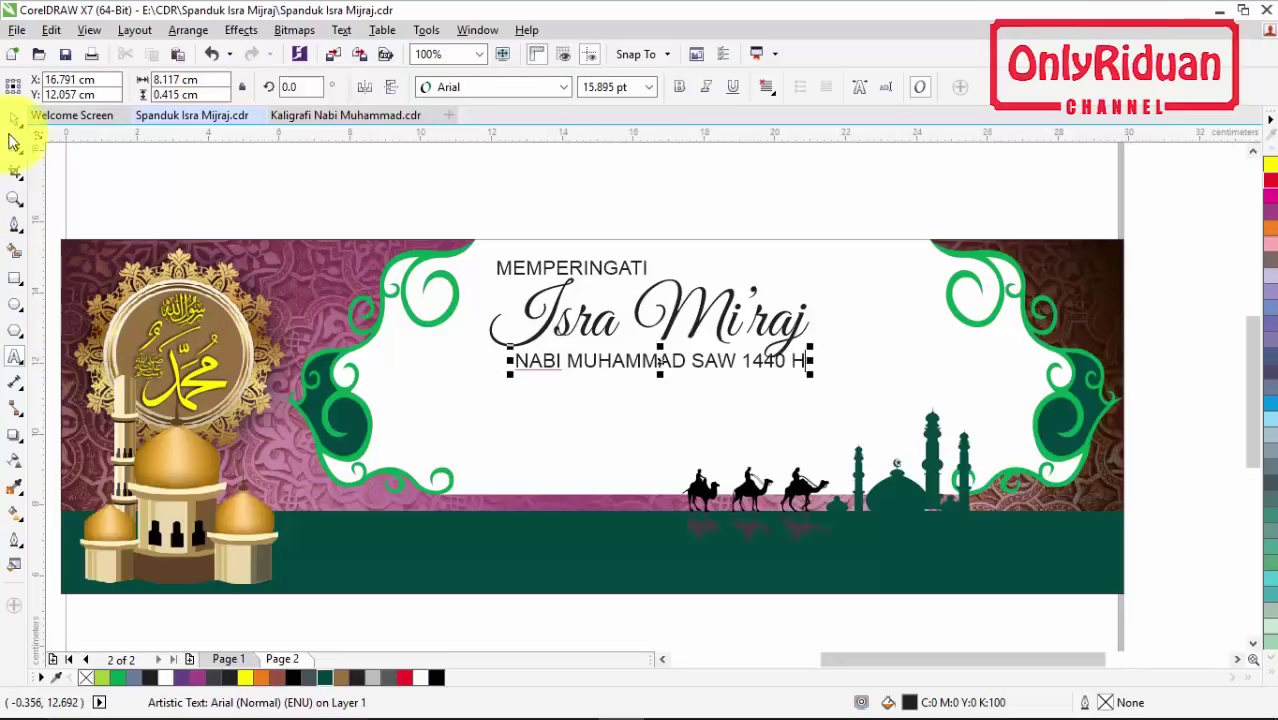
- Enlarge the "Isra Mi'raj" title further and move the NABI MUHAMMAD SAW 1440 H line down clear beneath it
{"action": "left_click", "coordinate": [725, 328]}
{"action": "left_click_drag", "start_coordinate": [816, 363], "coordinate": [887, 410]}
{"action": "left_click", "coordinate": [768, 199]}
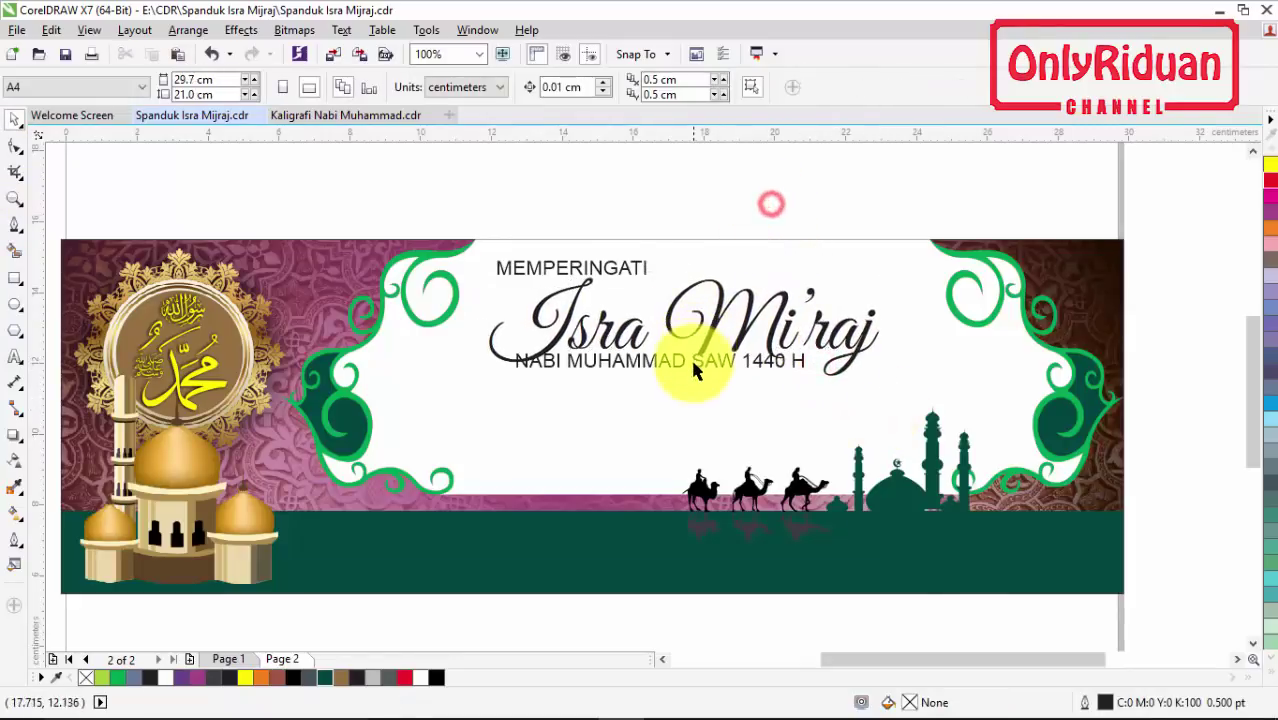
{"action": "left_click_drag", "start_coordinate": [690, 357], "coordinate": [678, 381]}
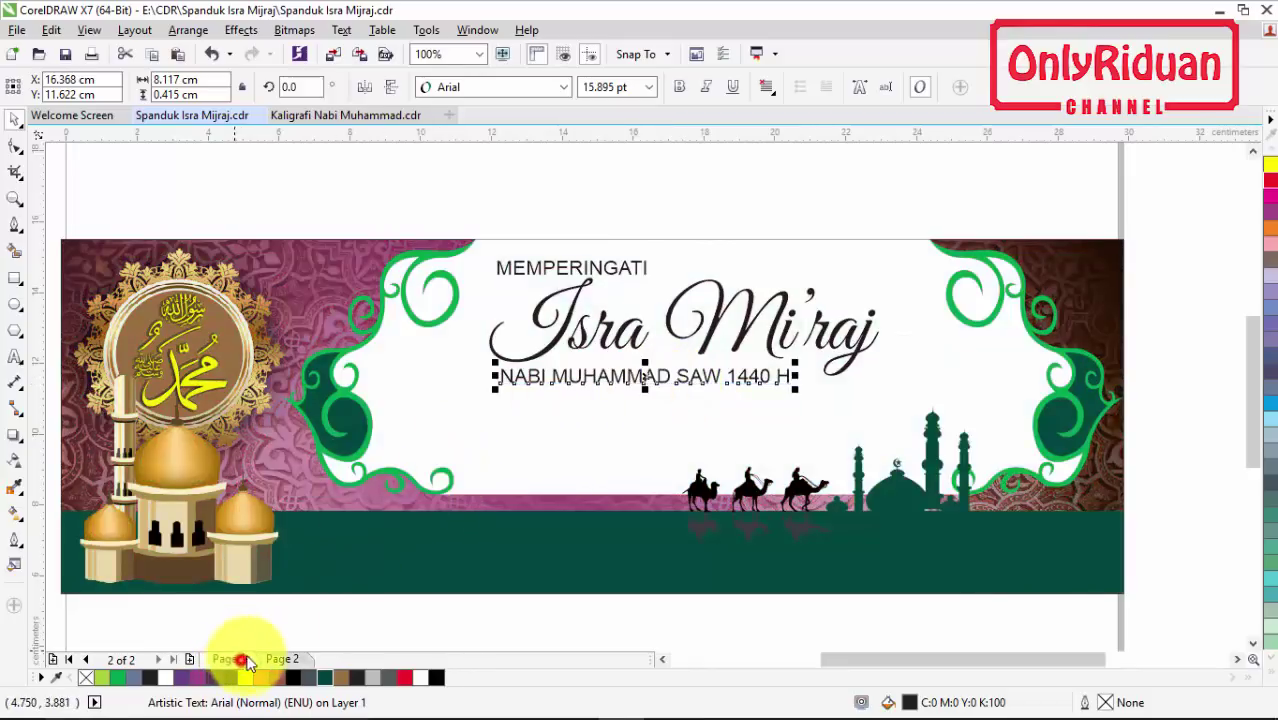
- Copy the two-line slogan starting "Semangat Isra Mi'raj" from page 1 to page 2 and place it under the NABI MUHAMMAD SAW 1440 H line
{"action": "left_click", "coordinate": [241, 660]}
{"action": "left_click", "coordinate": [429, 421]}
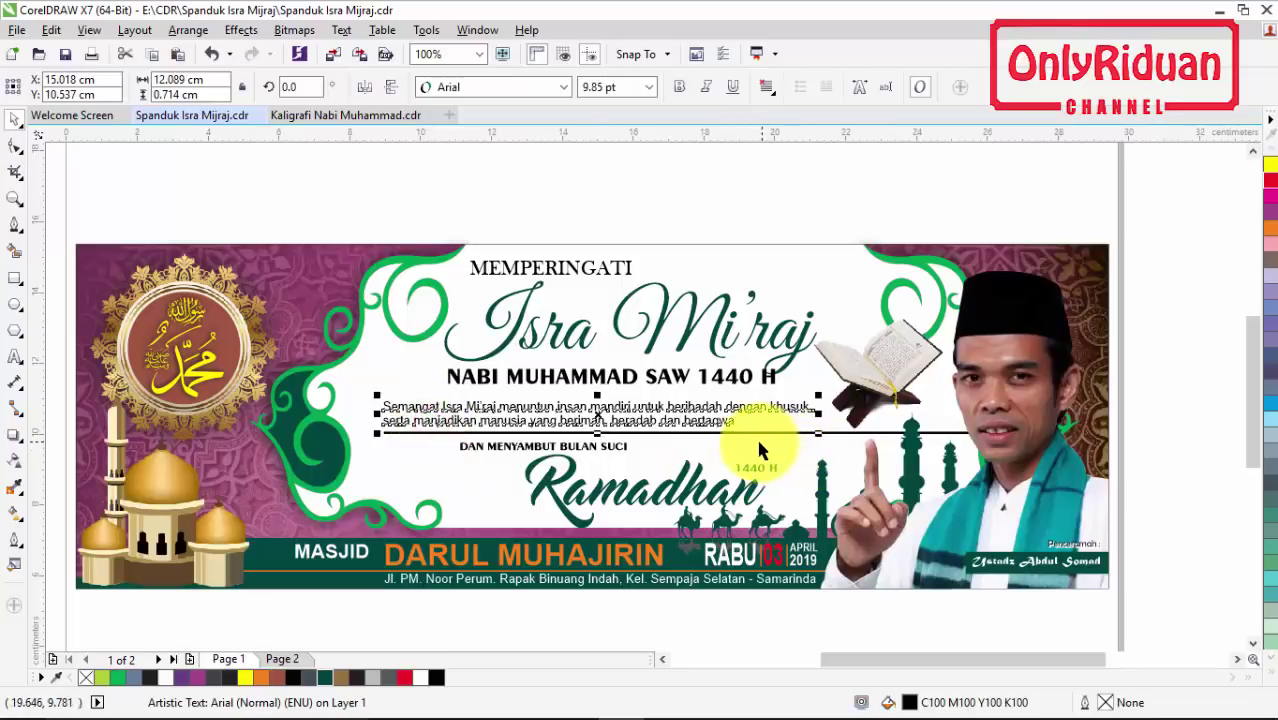
{"action": "left_click", "coordinate": [284, 659]}
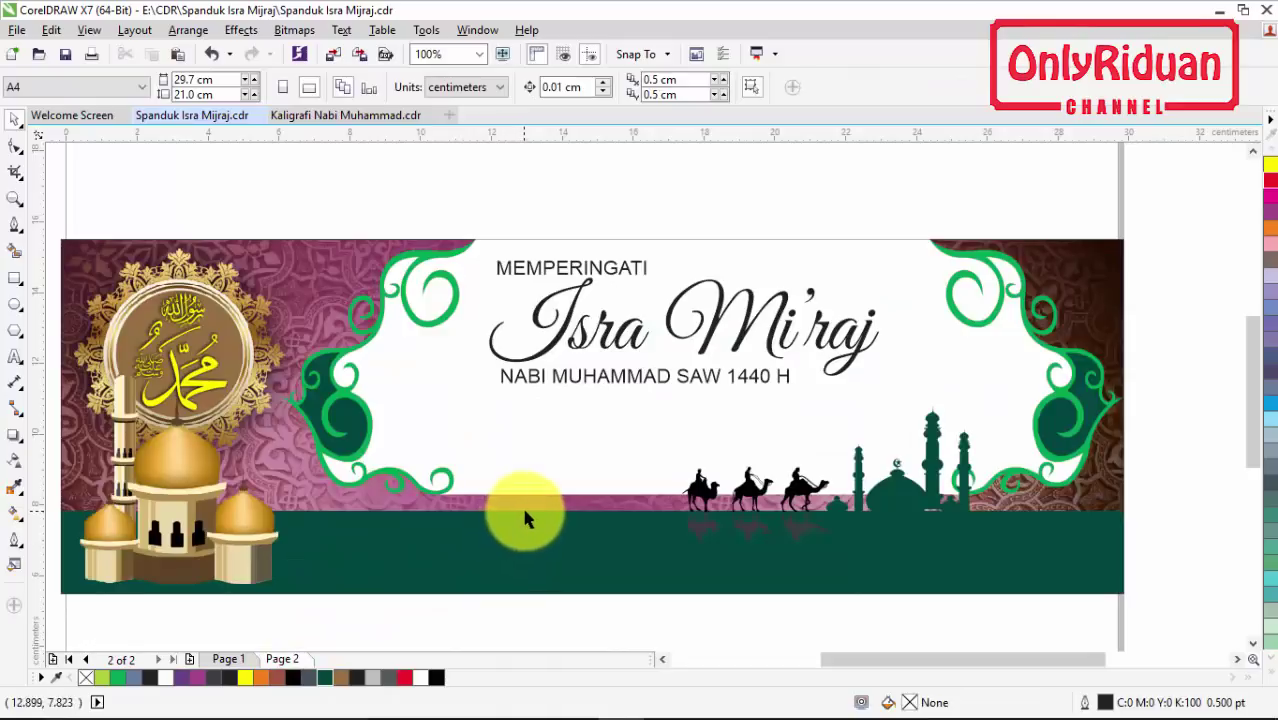
{"action": "key", "text": "ctrl+v"}
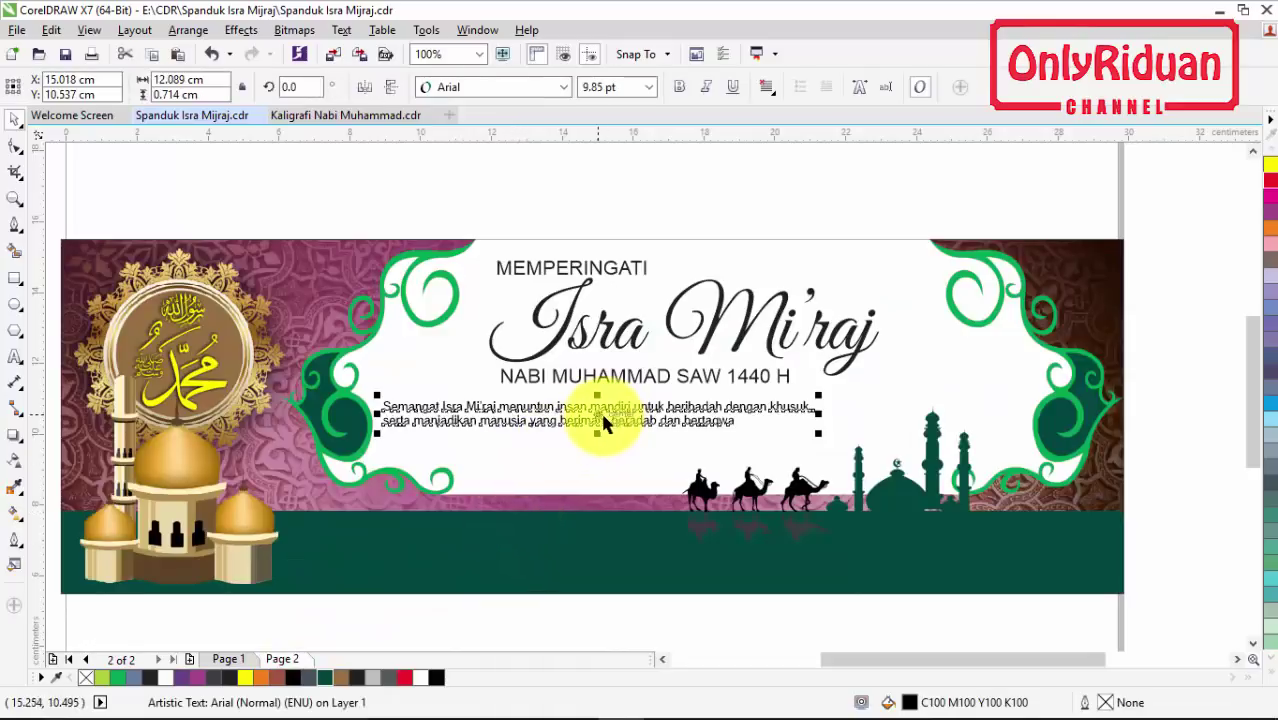
{"action": "left_click_drag", "start_coordinate": [605, 418], "coordinate": [646, 404]}
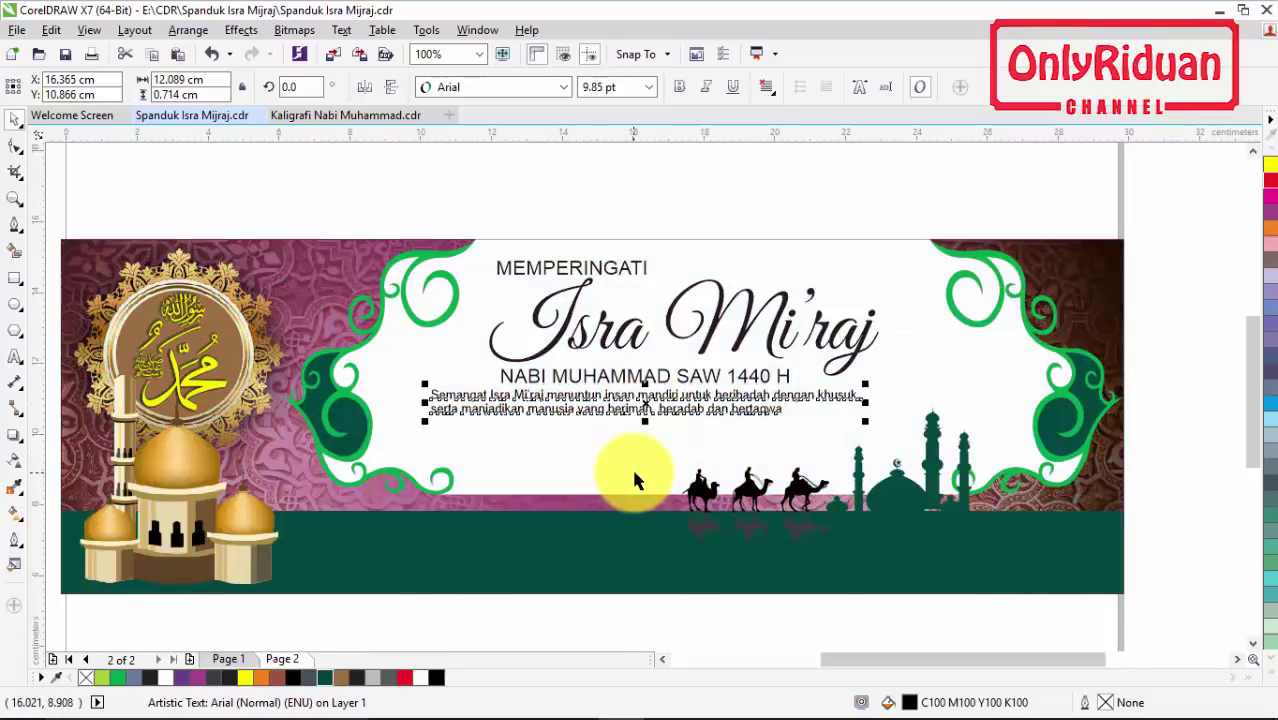
- Draw a thin divider rectangle about 16.51 x 0.04 cm beneath the slogan, filled black with no outline
{"action": "left_click", "coordinate": [15, 279]}
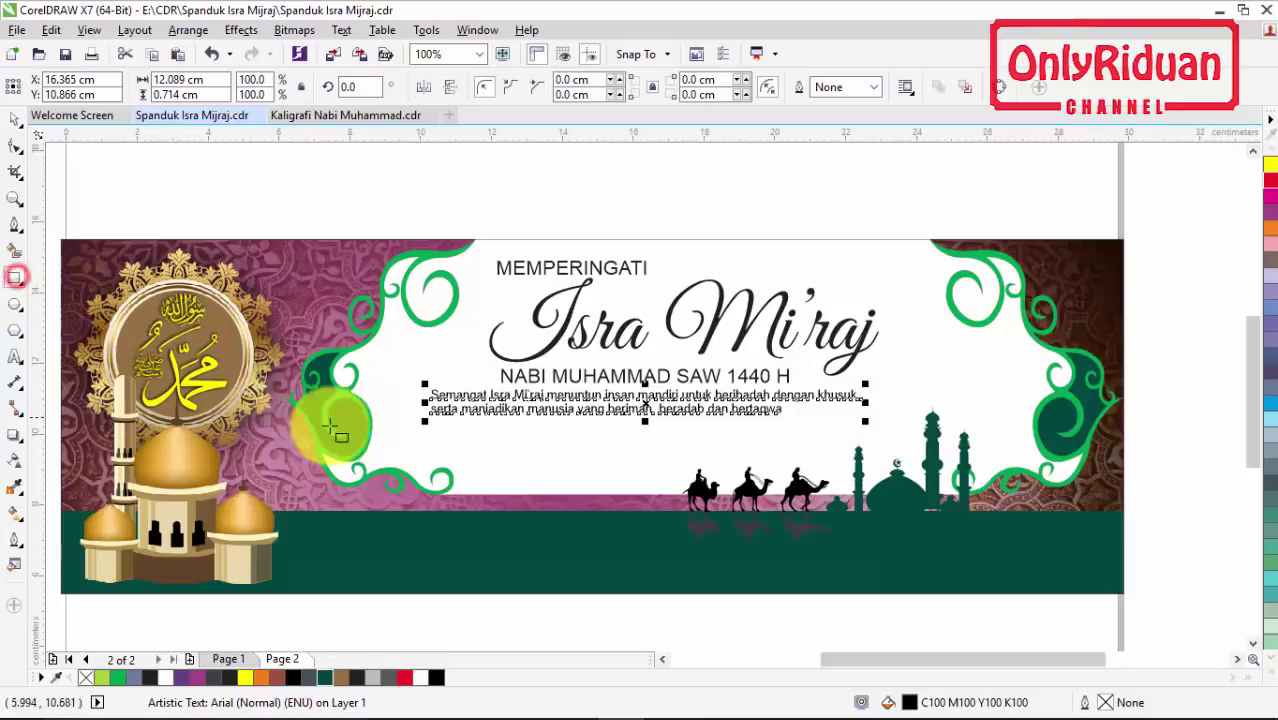
{"action": "scroll", "coordinate": [400, 434], "scroll_direction": "up", "scroll_amount": 1}
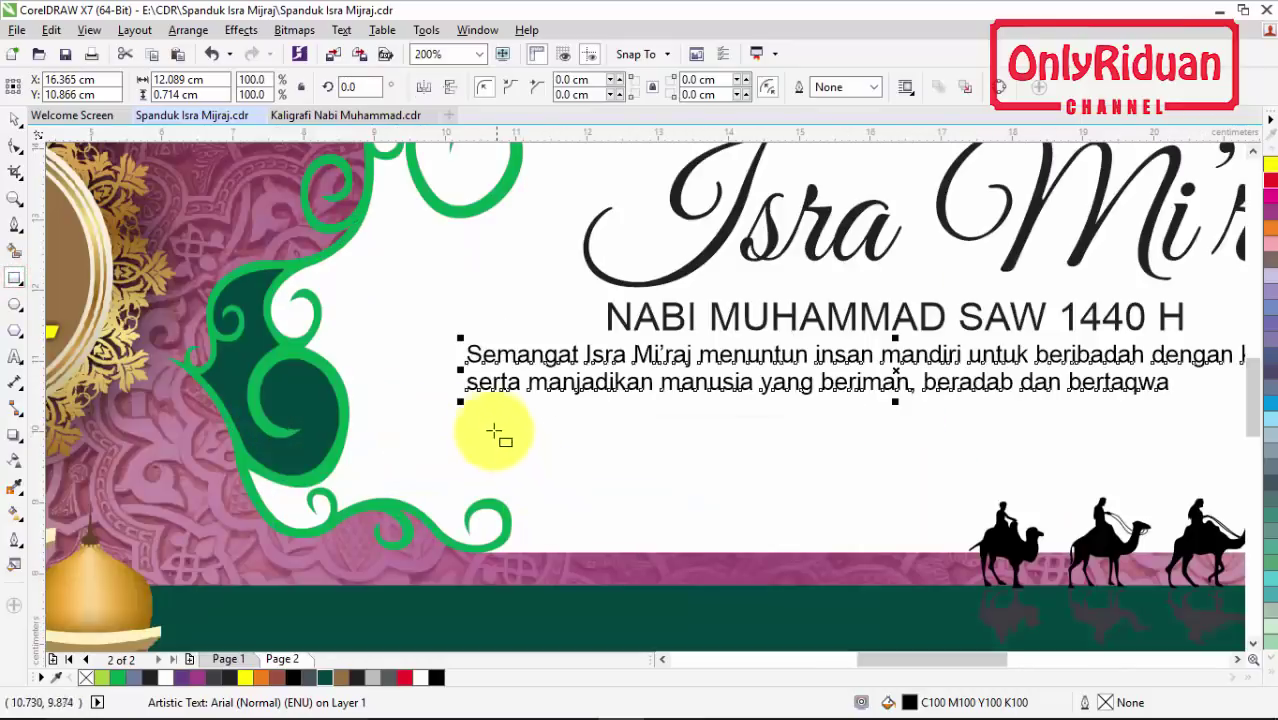
{"action": "left_click_drag", "start_coordinate": [465, 401], "coordinate": [1130, 404]}
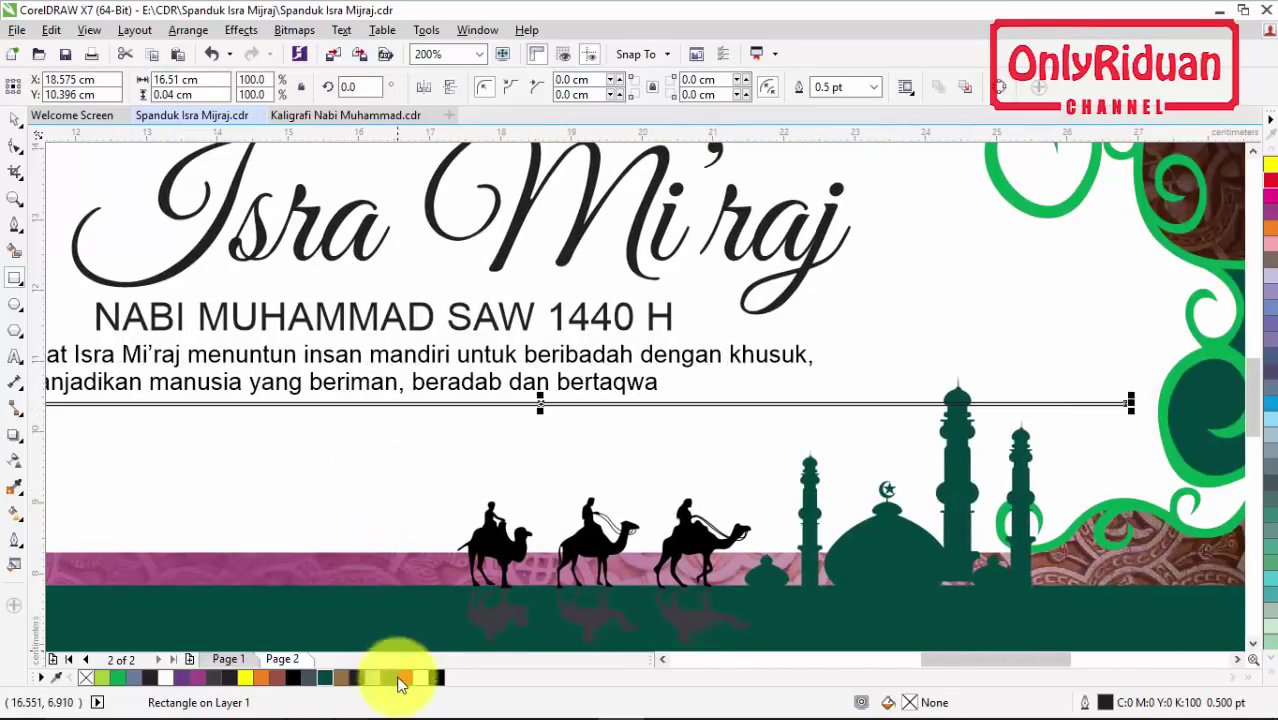
{"action": "left_click", "coordinate": [435, 680]}
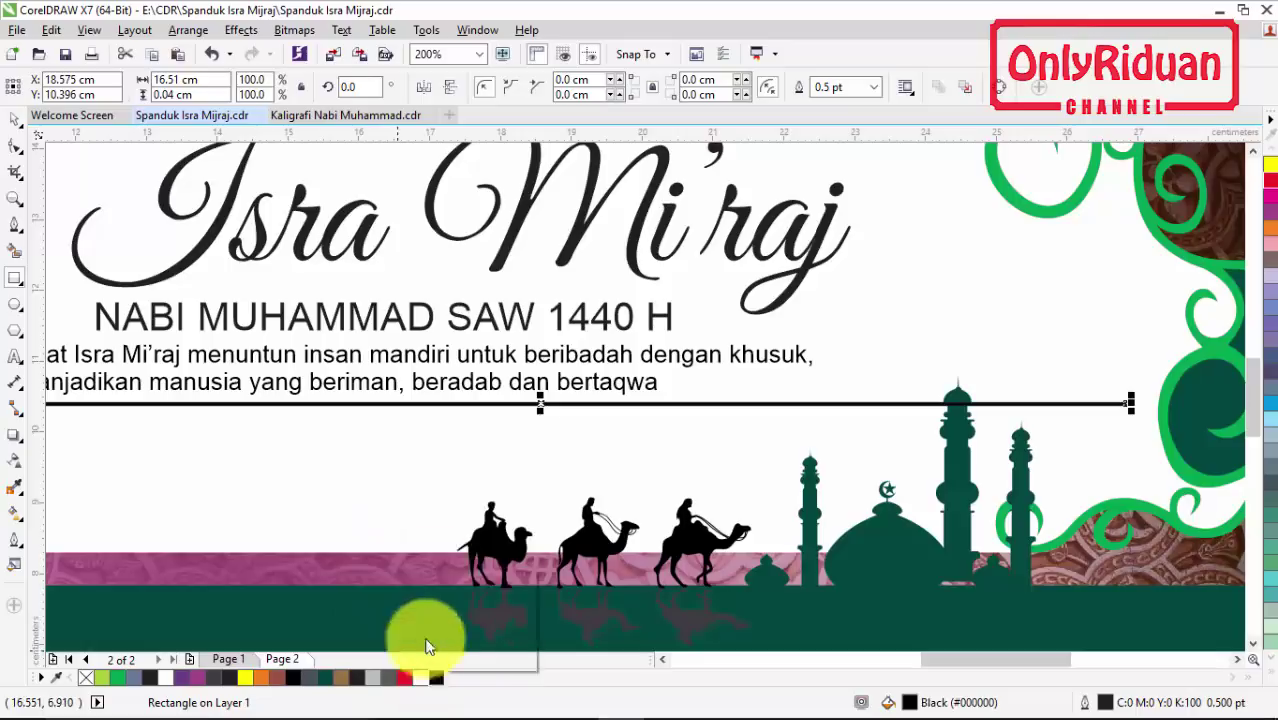
{"action": "right_click", "coordinate": [88, 680]}
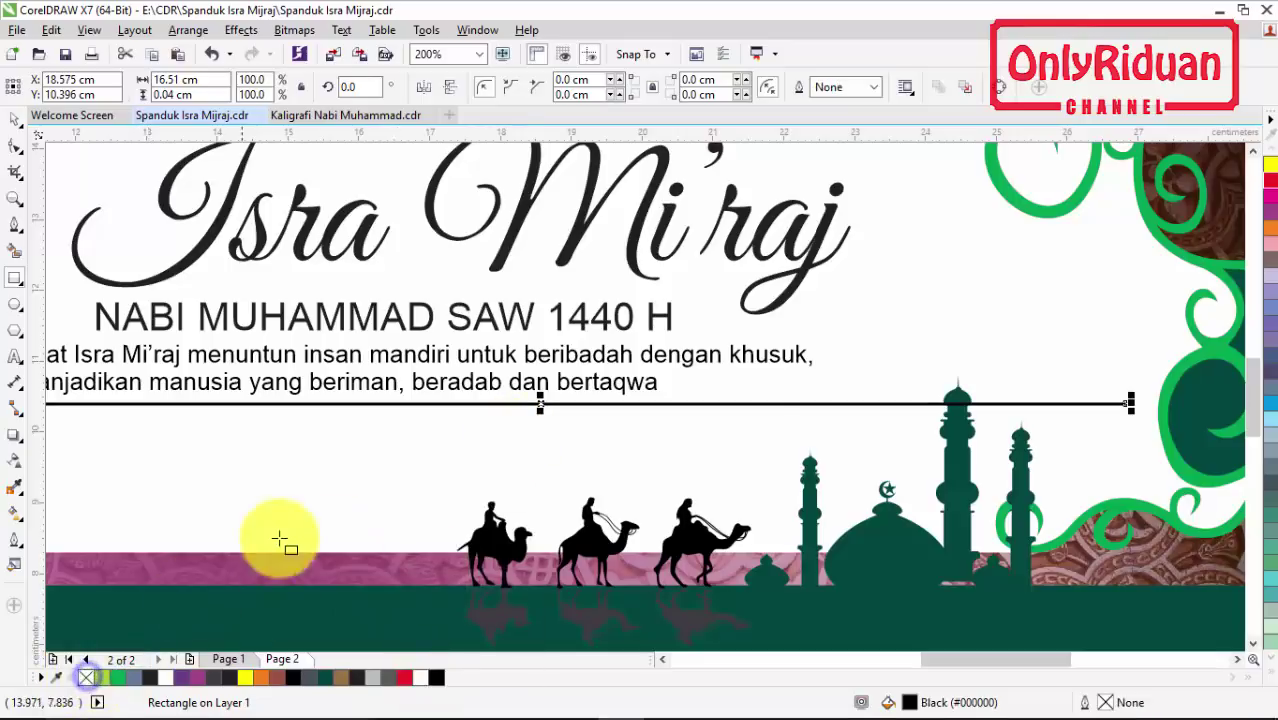
{"action": "scroll", "coordinate": [277, 530], "scroll_direction": "down", "scroll_amount": 1}
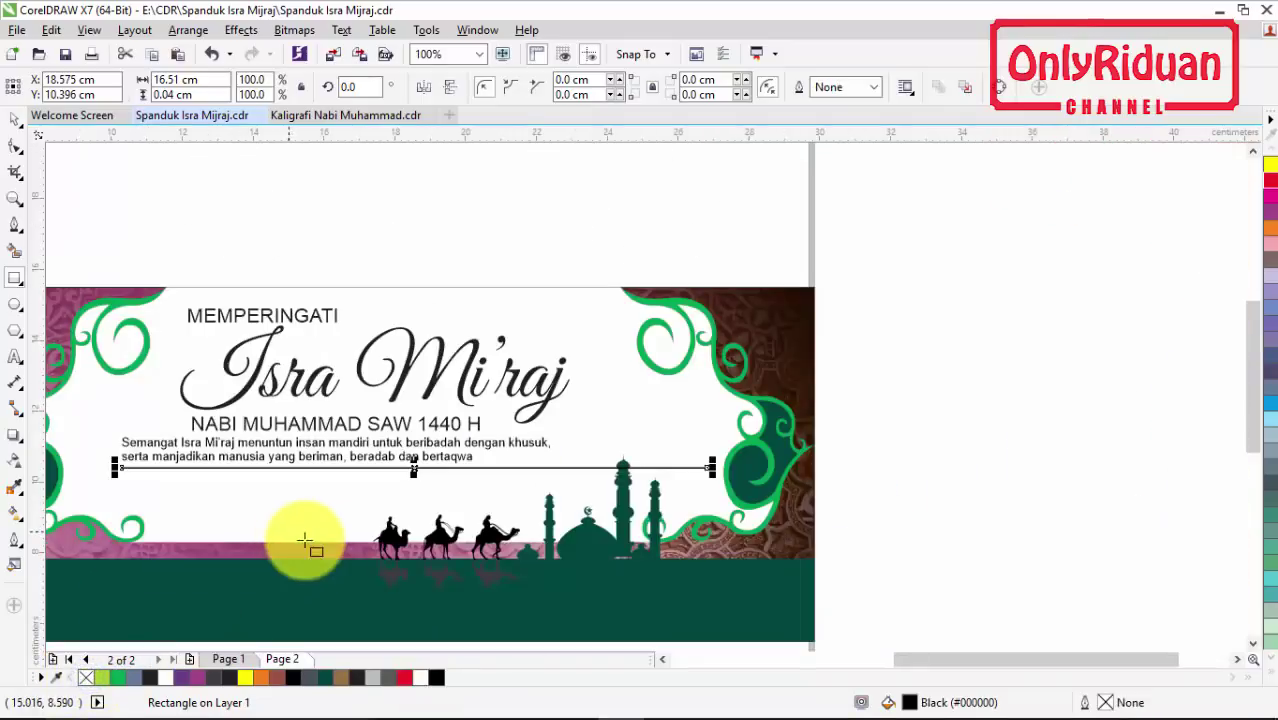
- Move the MEMPERINGATI, "Isra Mi'raj" and NABI MUHAMMAD SAW 1440 H lines together slightly upward, away from the slogan
{"action": "left_click", "coordinate": [15, 119]}
{"action": "left_click", "coordinate": [289, 429]}
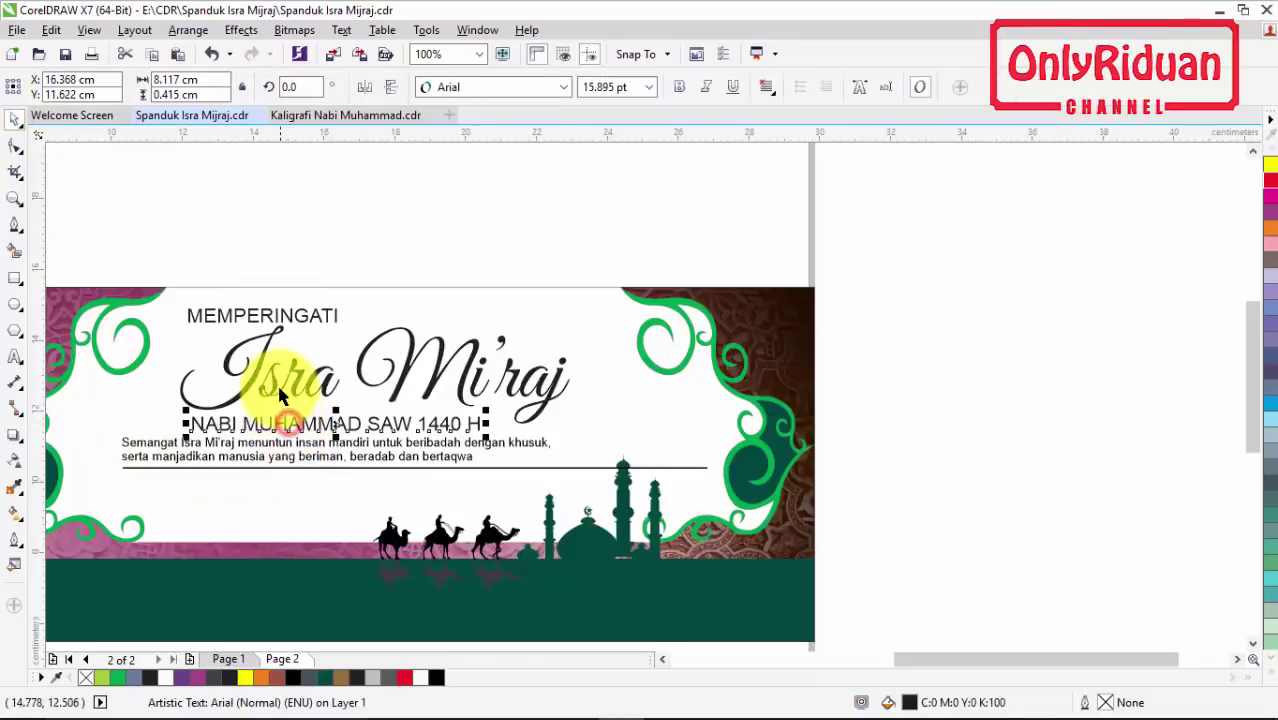
{"action": "left_click", "coordinate": [285, 370], "text": "shift"}
{"action": "left_click", "coordinate": [283, 320], "text": "shift"}
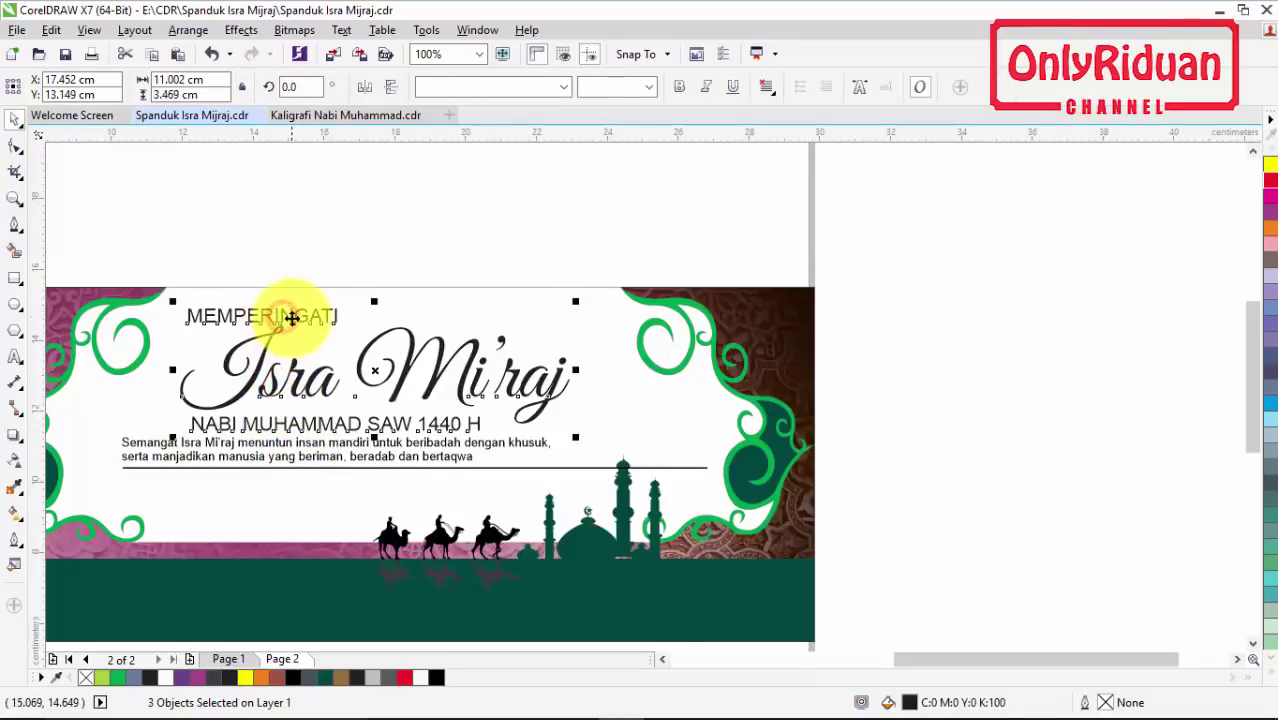
{"action": "left_click_drag", "start_coordinate": [299, 318], "coordinate": [300, 317]}
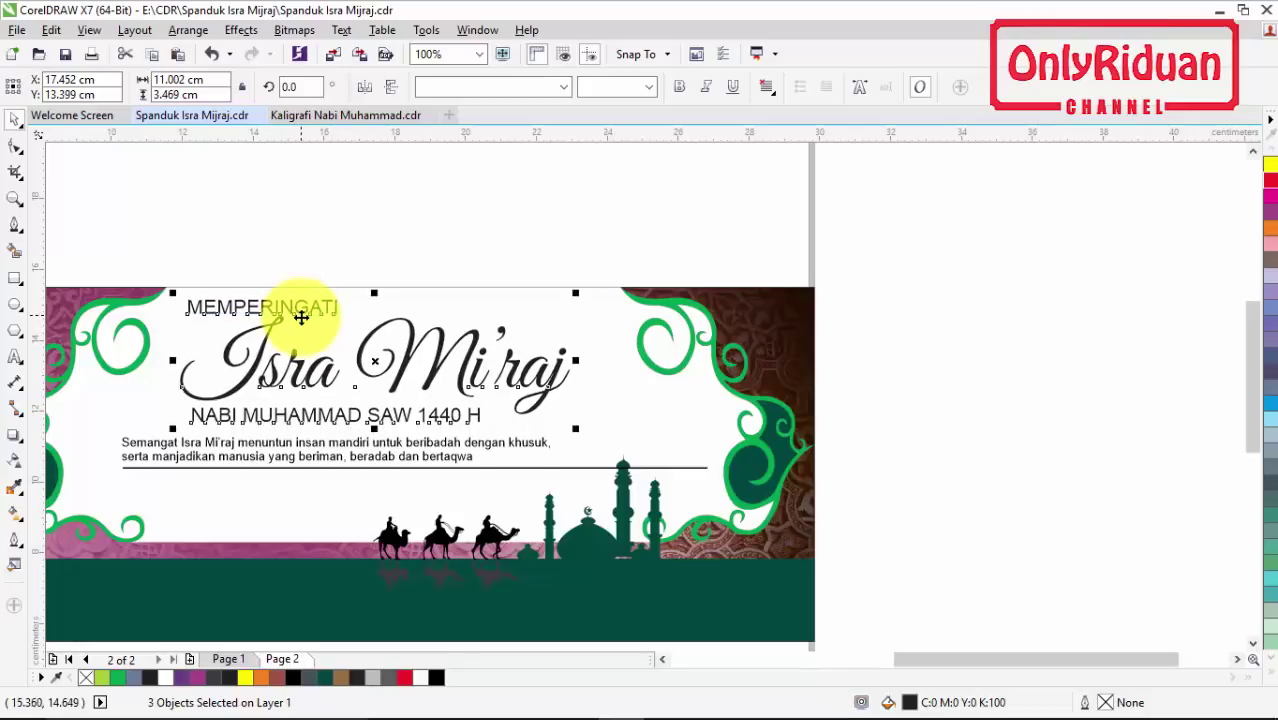
{"action": "left_click", "coordinate": [379, 229]}
- Set the NABI MUHAMMAD SAW 1440 H line in the Exotc350 Bd BT font
{"action": "left_click", "coordinate": [381, 412]}
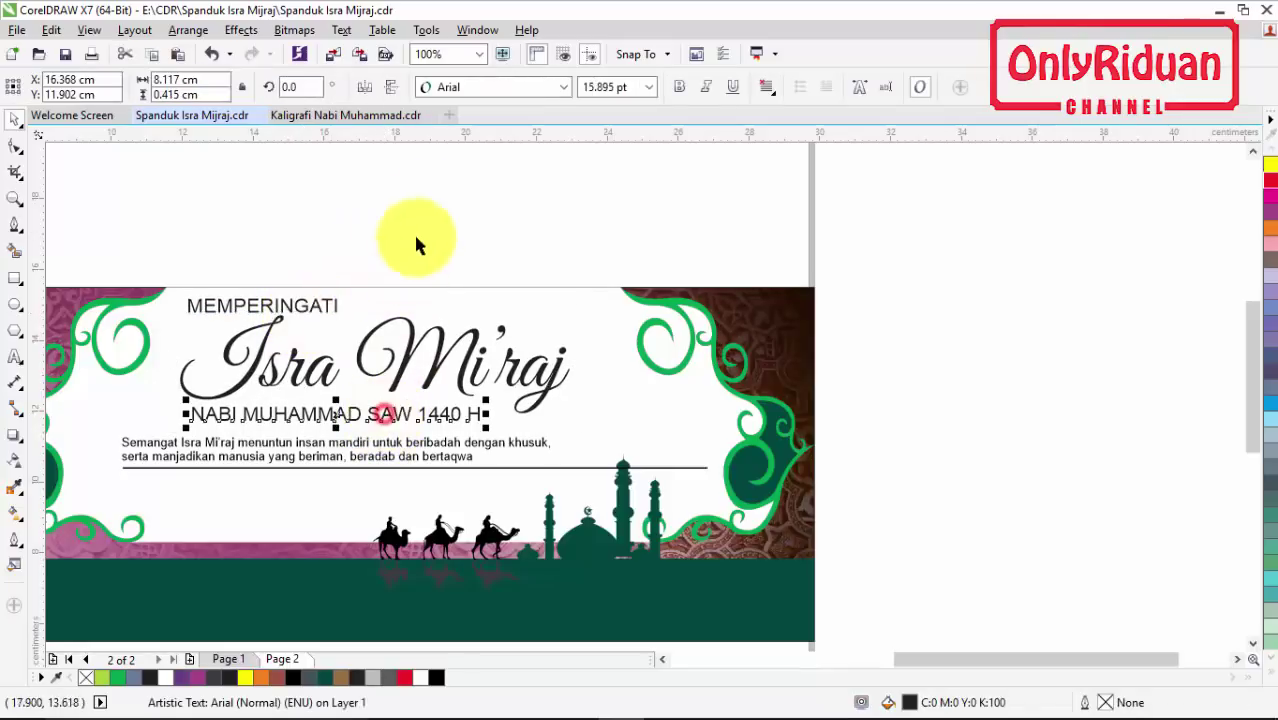
{"action": "left_click", "coordinate": [563, 87]}
{"action": "left_click", "coordinate": [529, 160]}
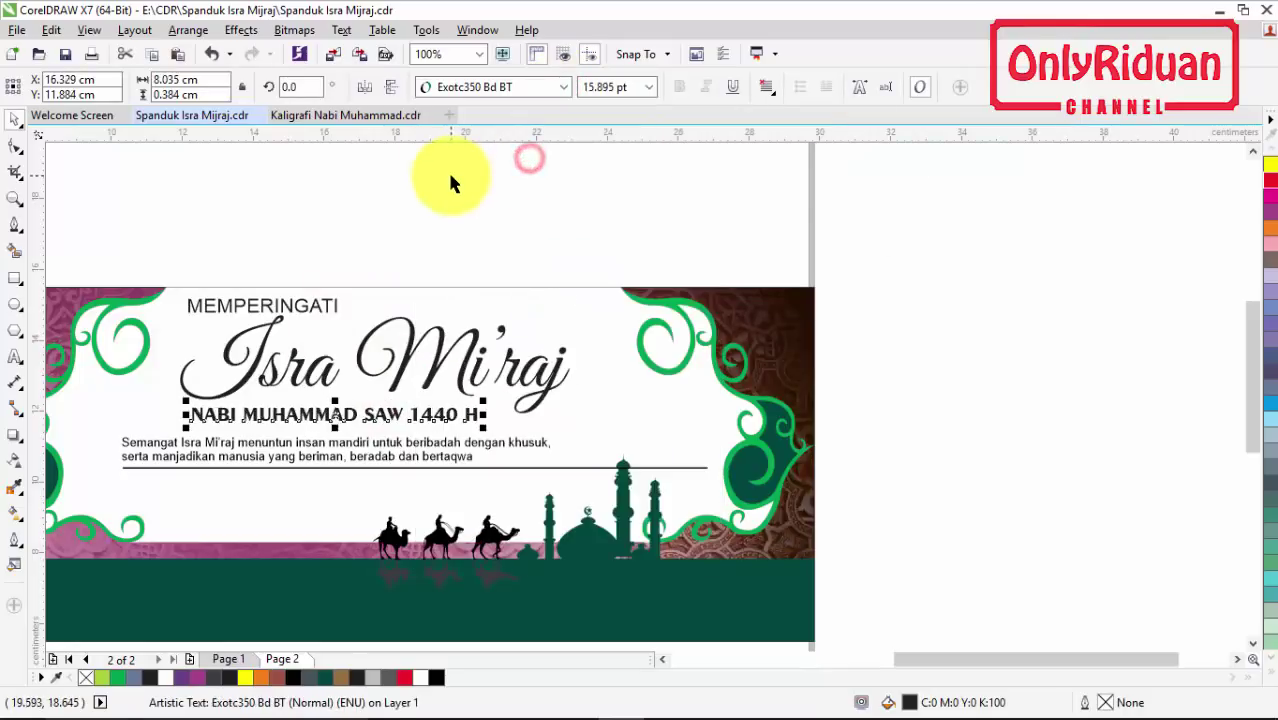
{"action": "left_click", "coordinate": [448, 177]}
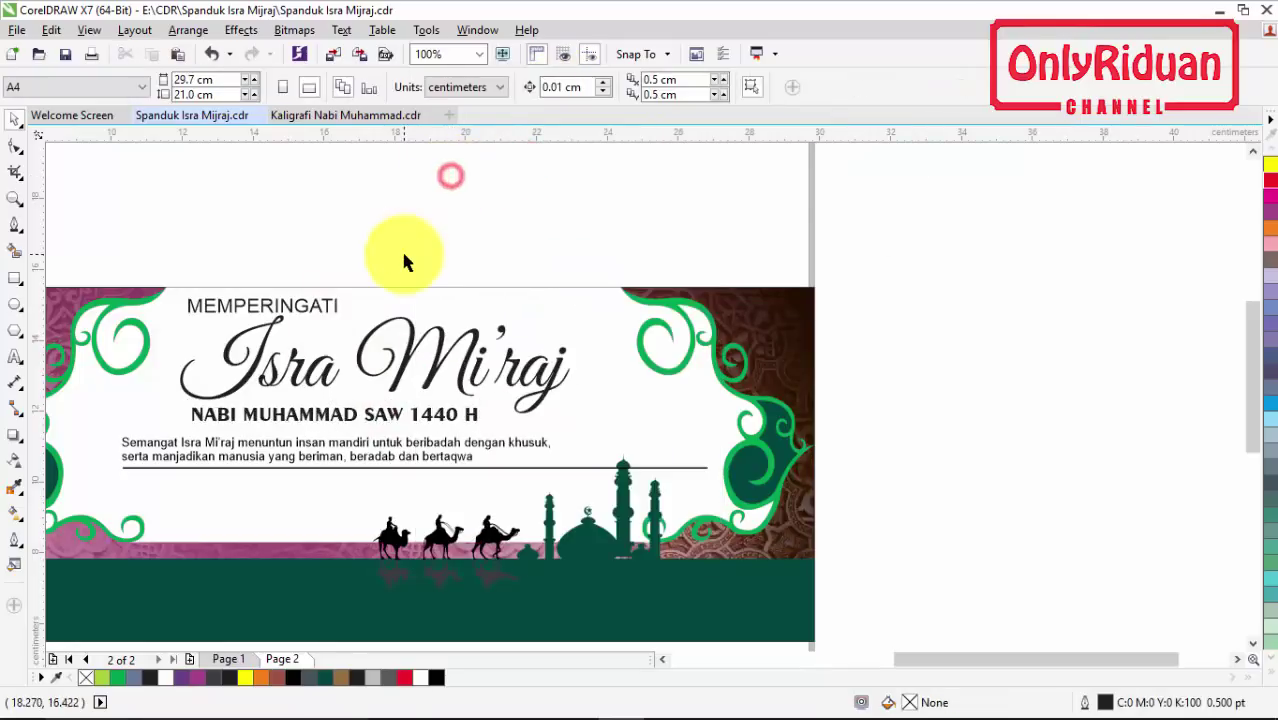
{"action": "left_click", "coordinate": [292, 312]}
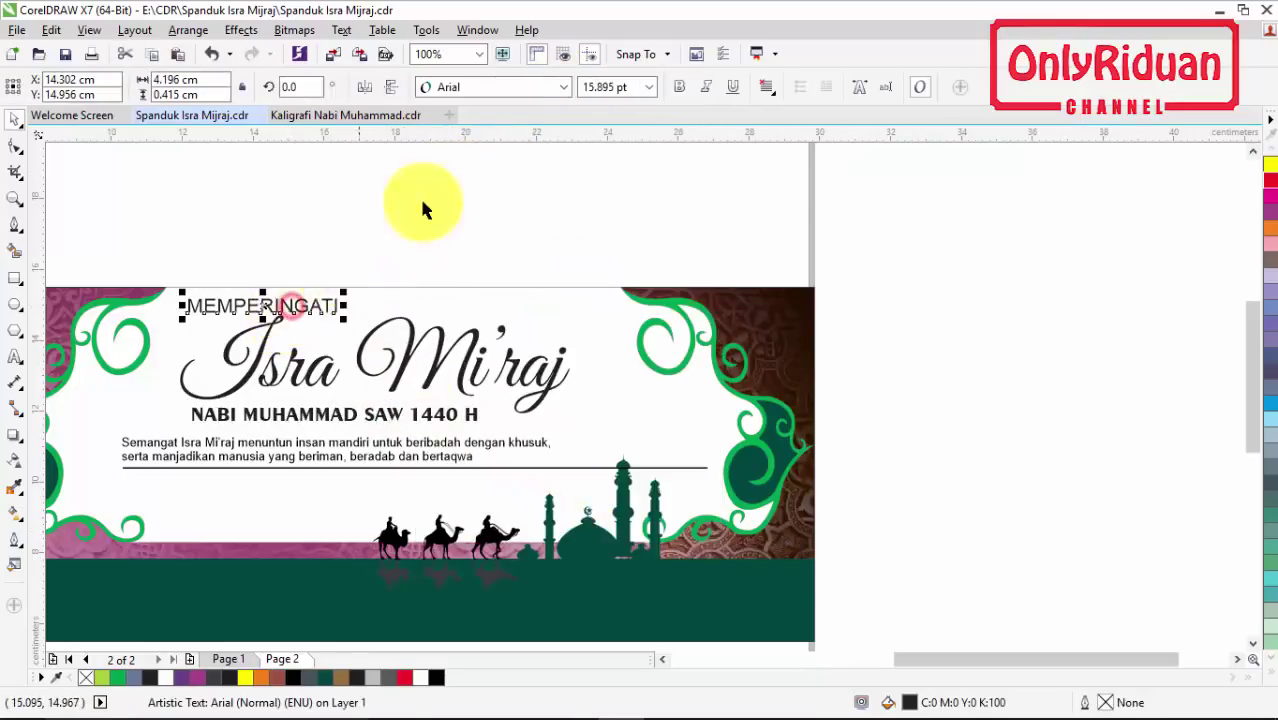
{"action": "left_click", "coordinate": [568, 86]}
{"action": "mouse_move", "coordinate": [519, 106]}
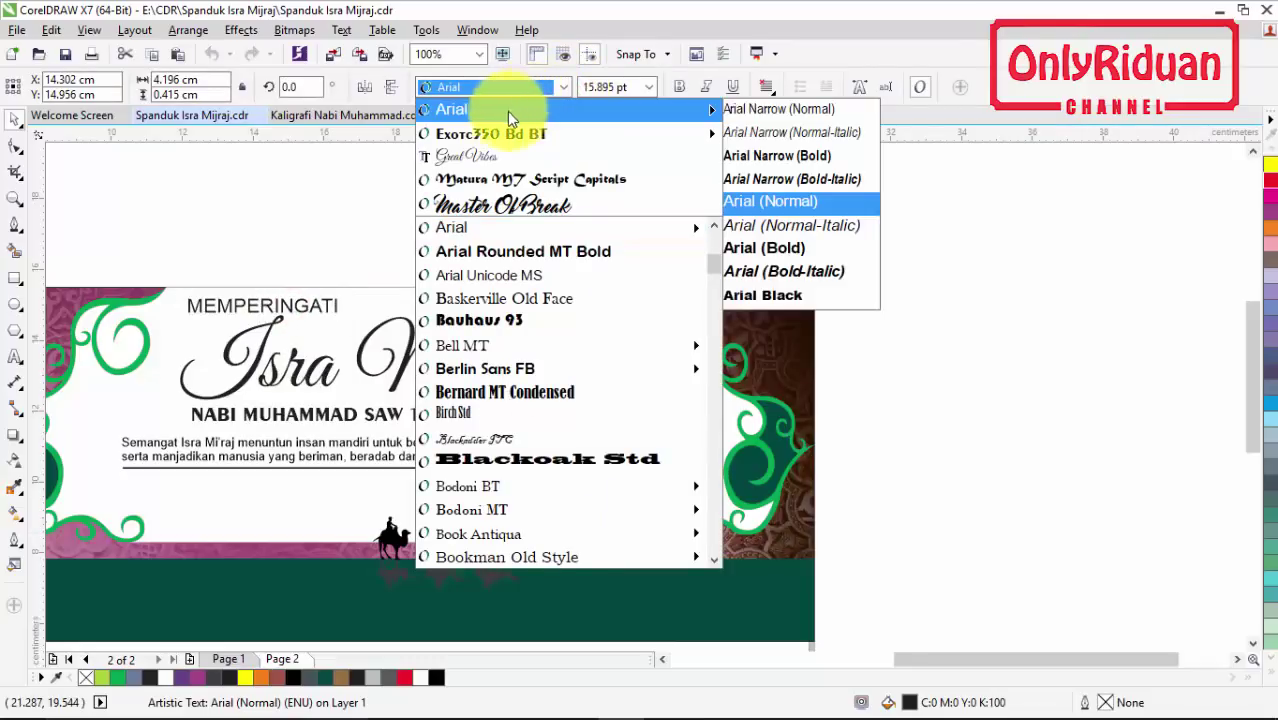
{"action": "left_click", "coordinate": [319, 205]}
{"action": "left_click", "coordinate": [415, 215]}
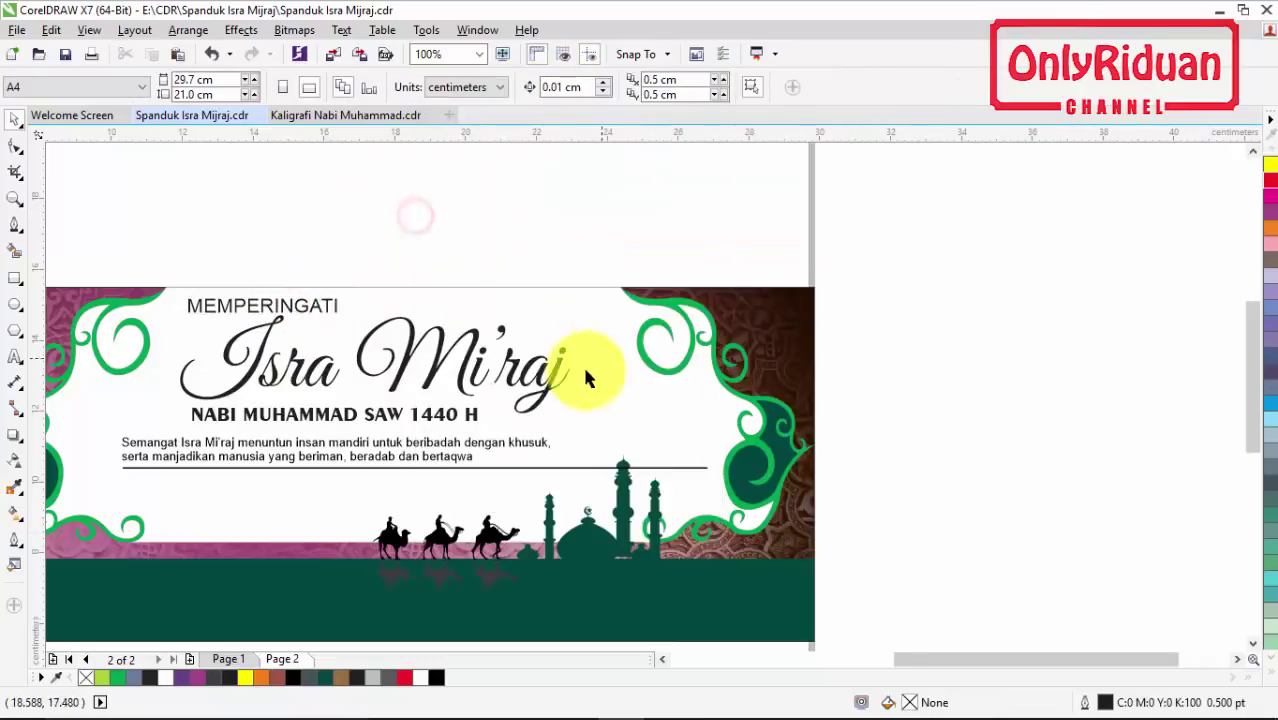
- Import the quran-the-holy-qur-an image and place it at about 3.4 cm wide between the "Isra Mi'raj" title and the right-hand ornament
{"action": "left_click", "coordinate": [20, 33]}
{"action": "left_click", "coordinate": [68, 314]}
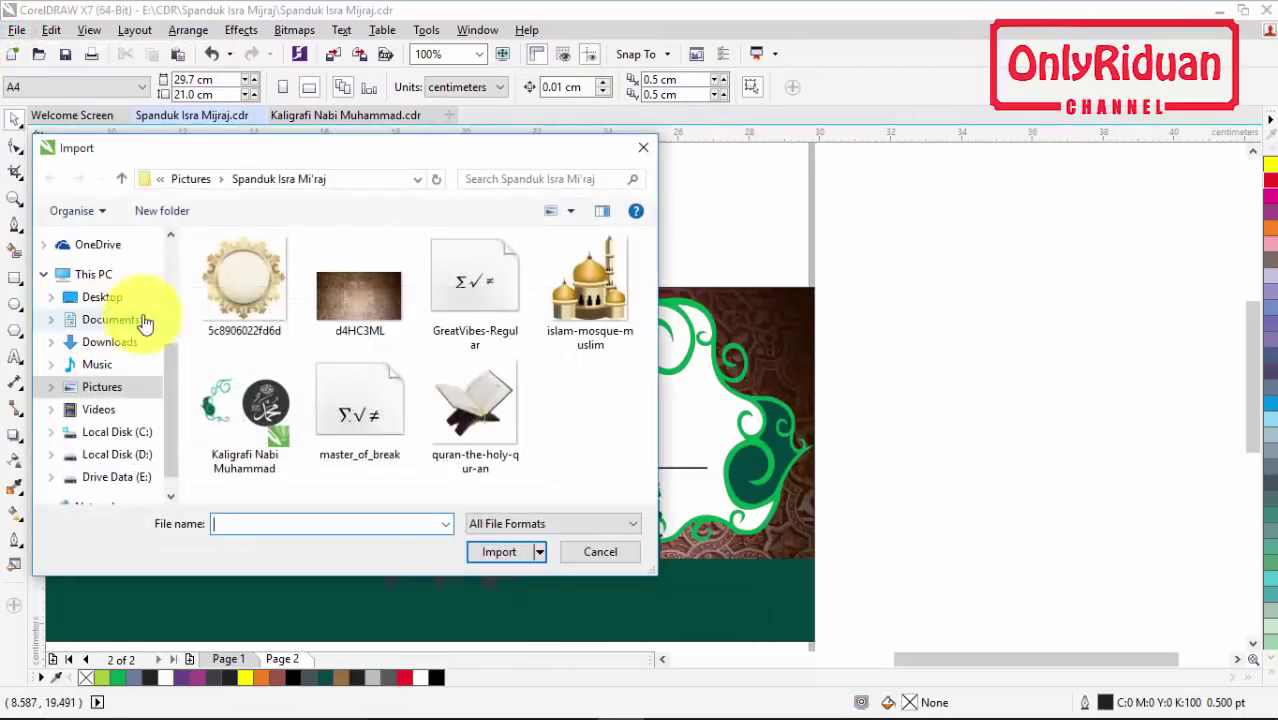
{"action": "left_click", "coordinate": [449, 396]}
{"action": "left_click", "coordinate": [492, 551]}
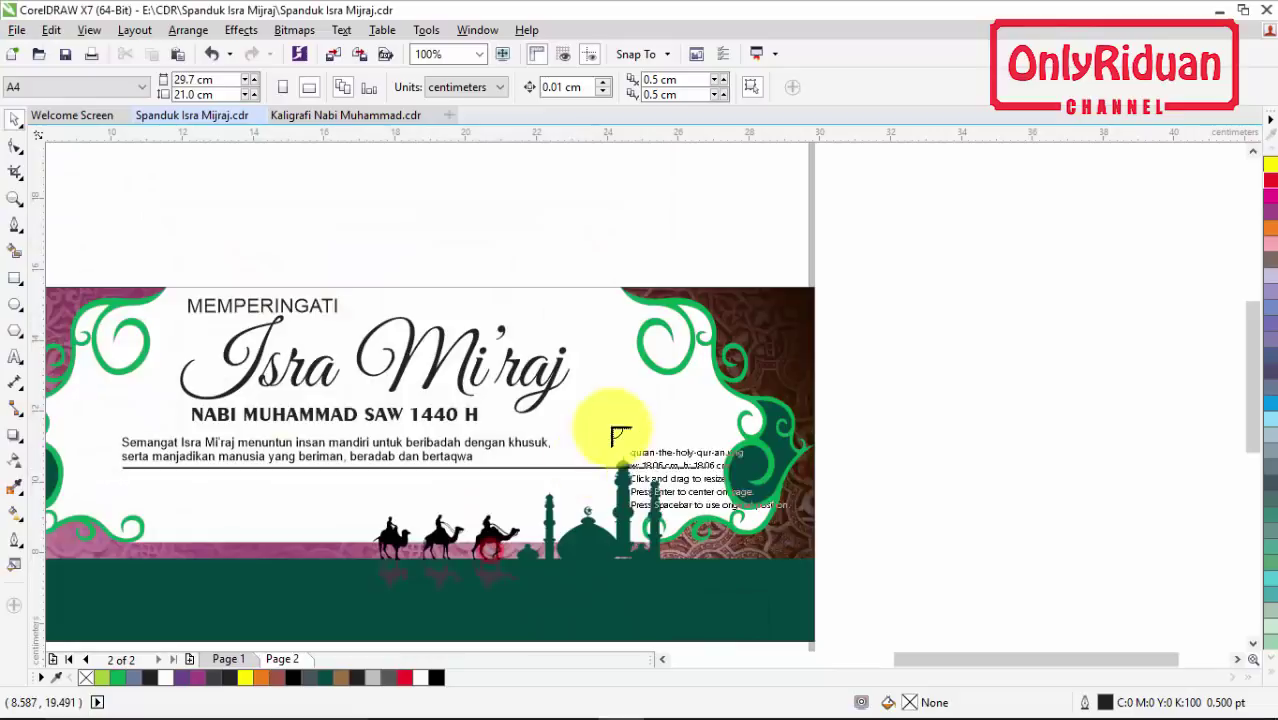
{"action": "left_click_drag", "start_coordinate": [580, 348], "coordinate": [710, 445]}
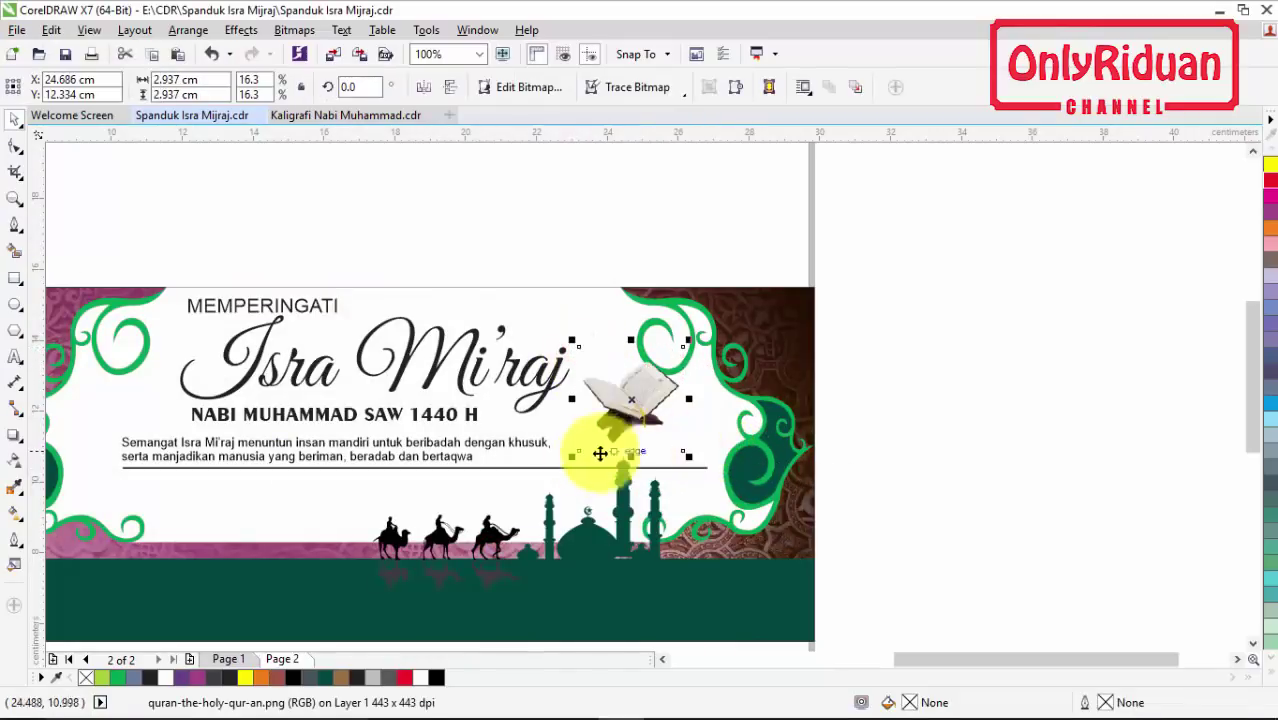
{"action": "left_click_drag", "start_coordinate": [575, 459], "coordinate": [554, 474]}
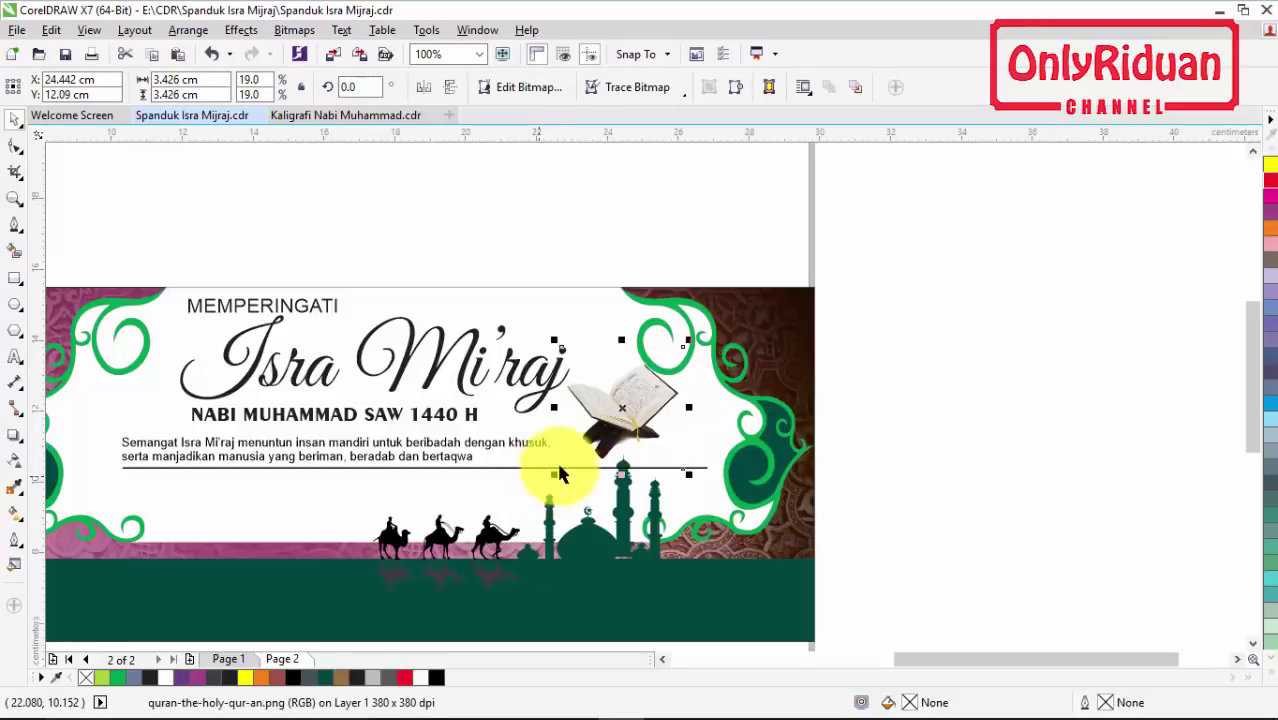
{"action": "left_click_drag", "start_coordinate": [626, 421], "coordinate": [634, 414]}
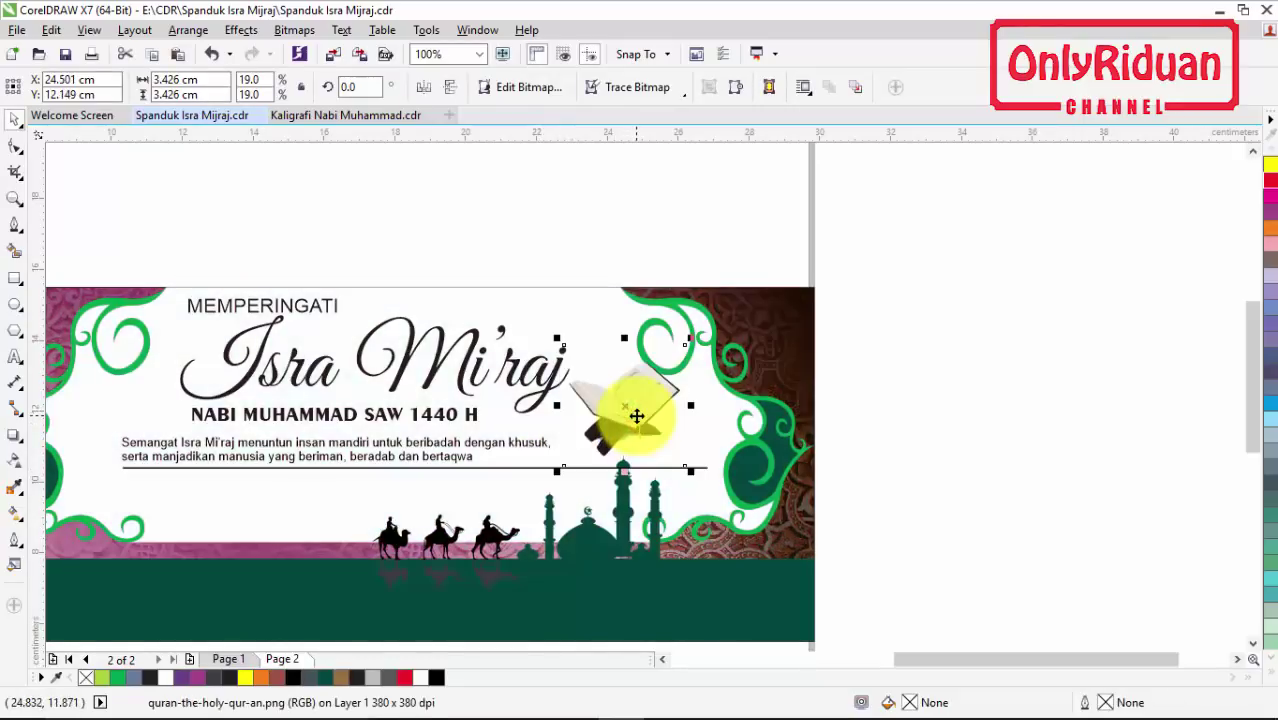
{"action": "left_click", "coordinate": [893, 425]}
- Add the text "DAN MENYAMBUT BULAN SUCI", scale it to about 8.8 pt and place it just under the divider's left part
{"action": "left_click_drag", "start_coordinate": [1252, 426], "coordinate": [1251, 441]}
{"action": "left_click_drag", "start_coordinate": [1003, 659], "coordinate": [946, 661]}
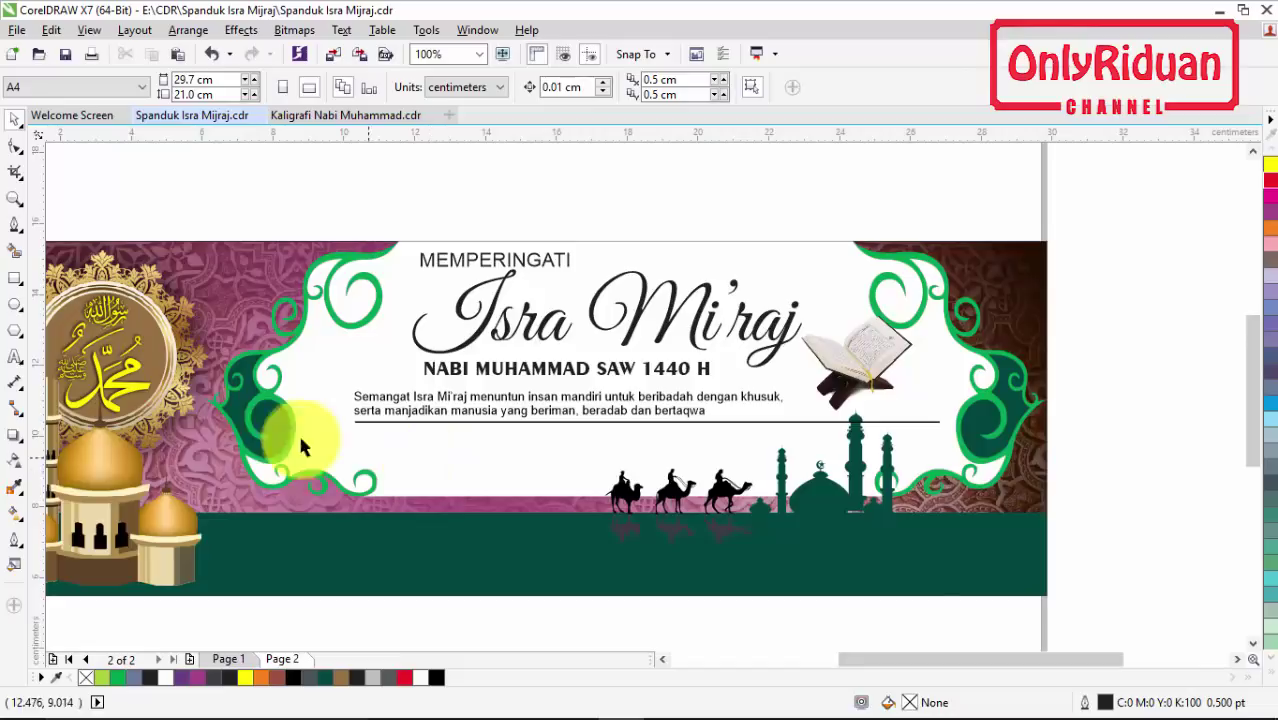
{"action": "left_click", "coordinate": [16, 358]}
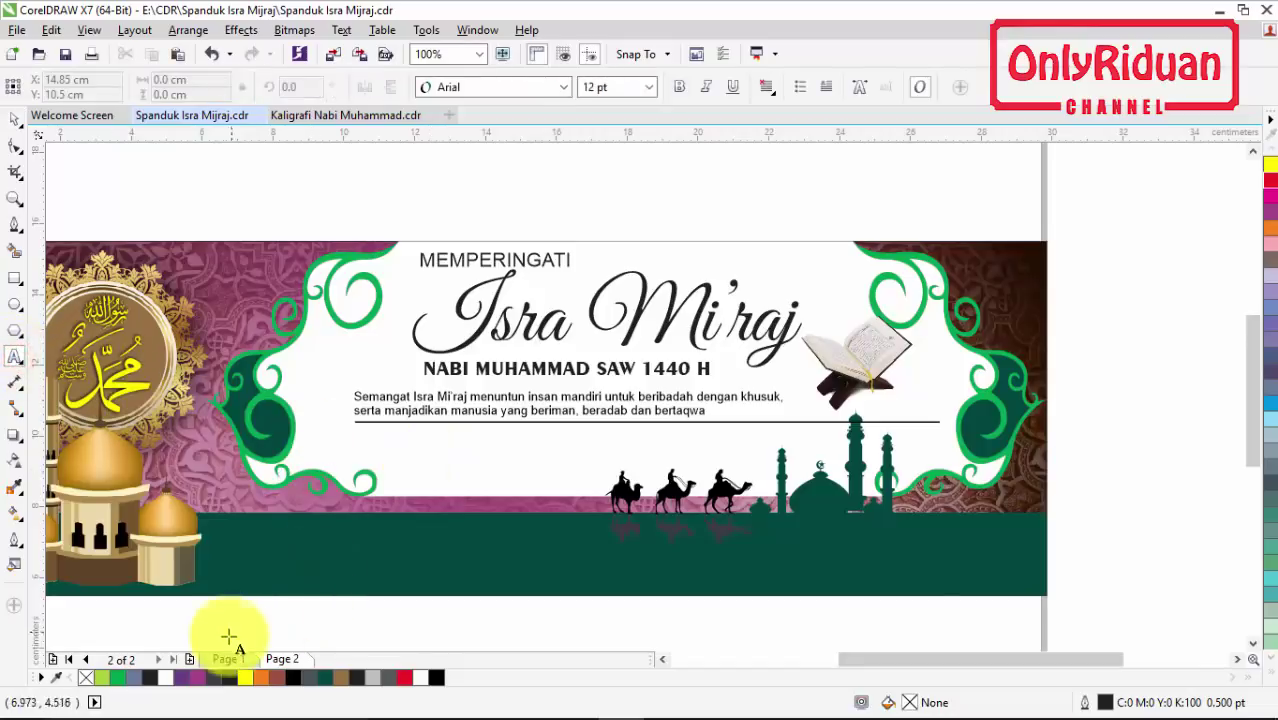
{"action": "left_click", "coordinate": [232, 661]}
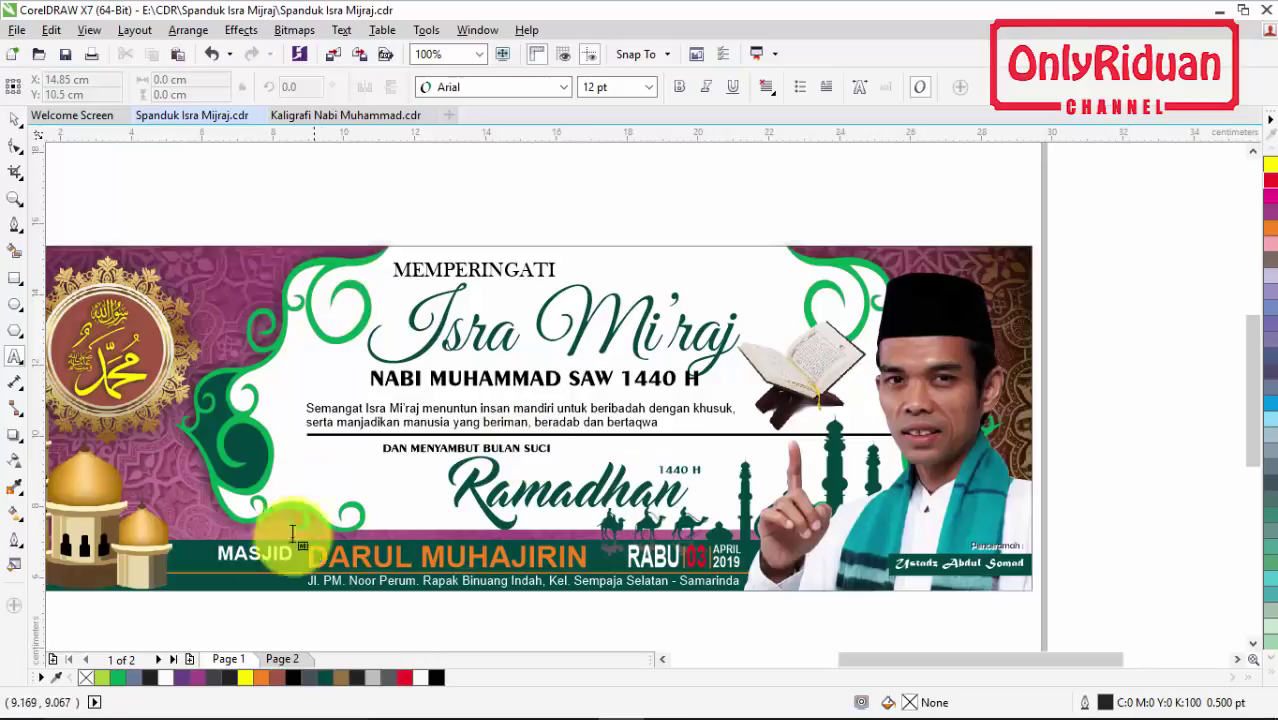
{"action": "left_click", "coordinate": [281, 660]}
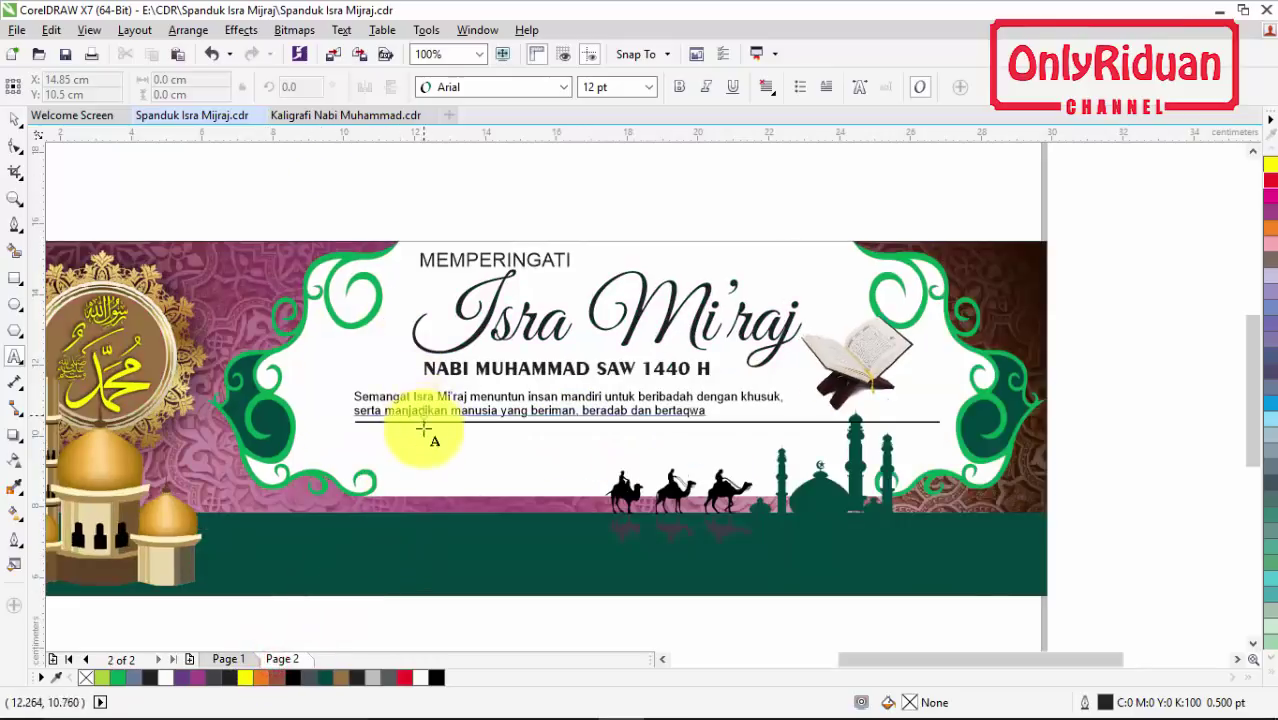
{"action": "left_click", "coordinate": [415, 209]}
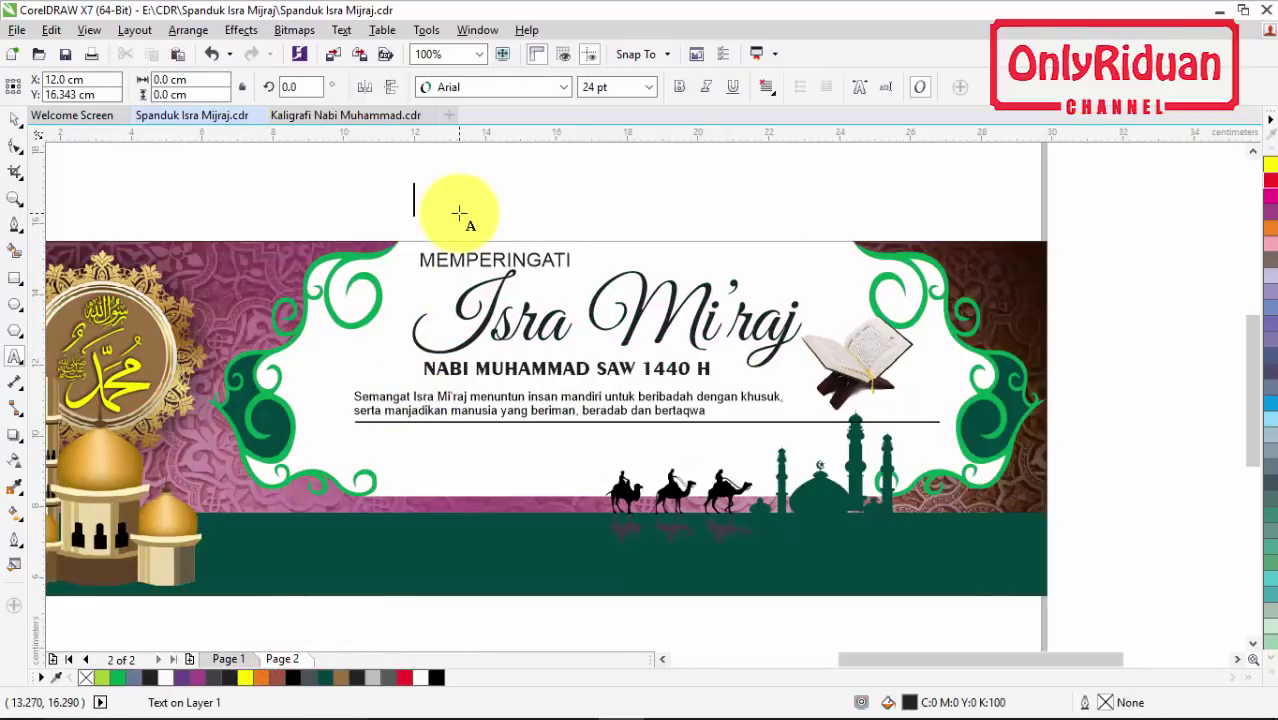
{"action": "type", "text": "DAN MENYAMBUT BULAN SUCI"}
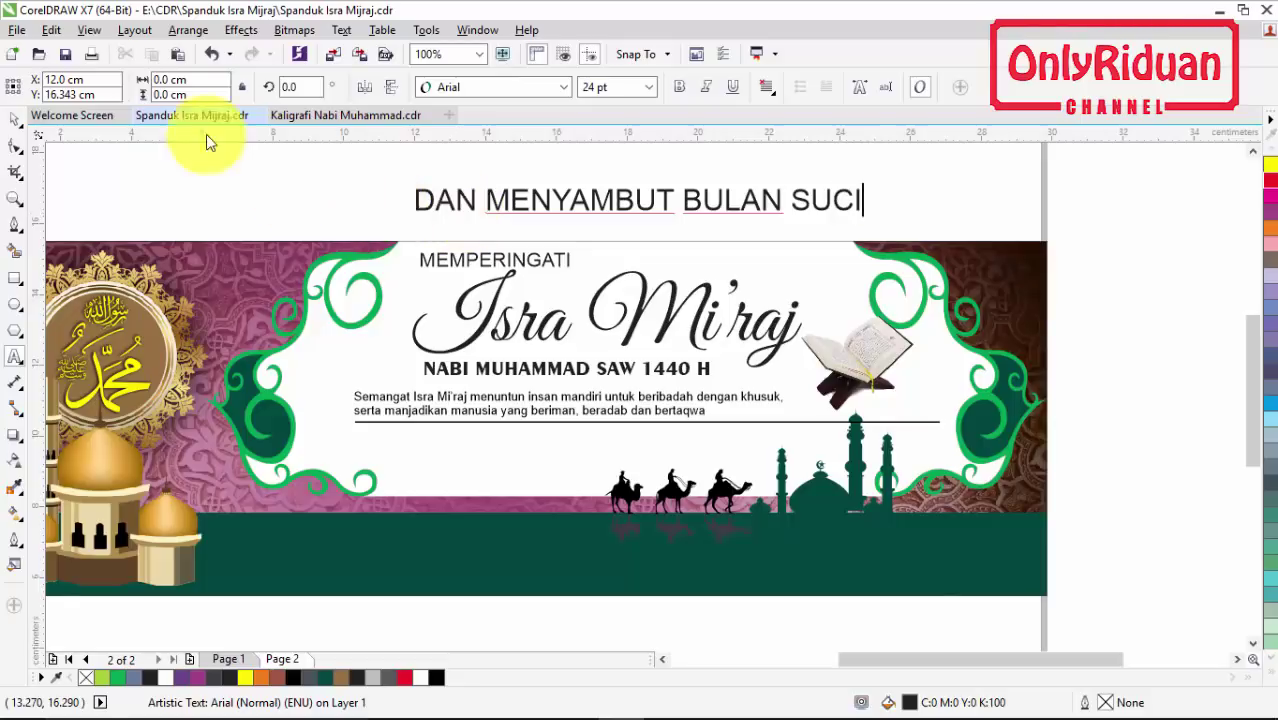
{"action": "left_click", "coordinate": [15, 118]}
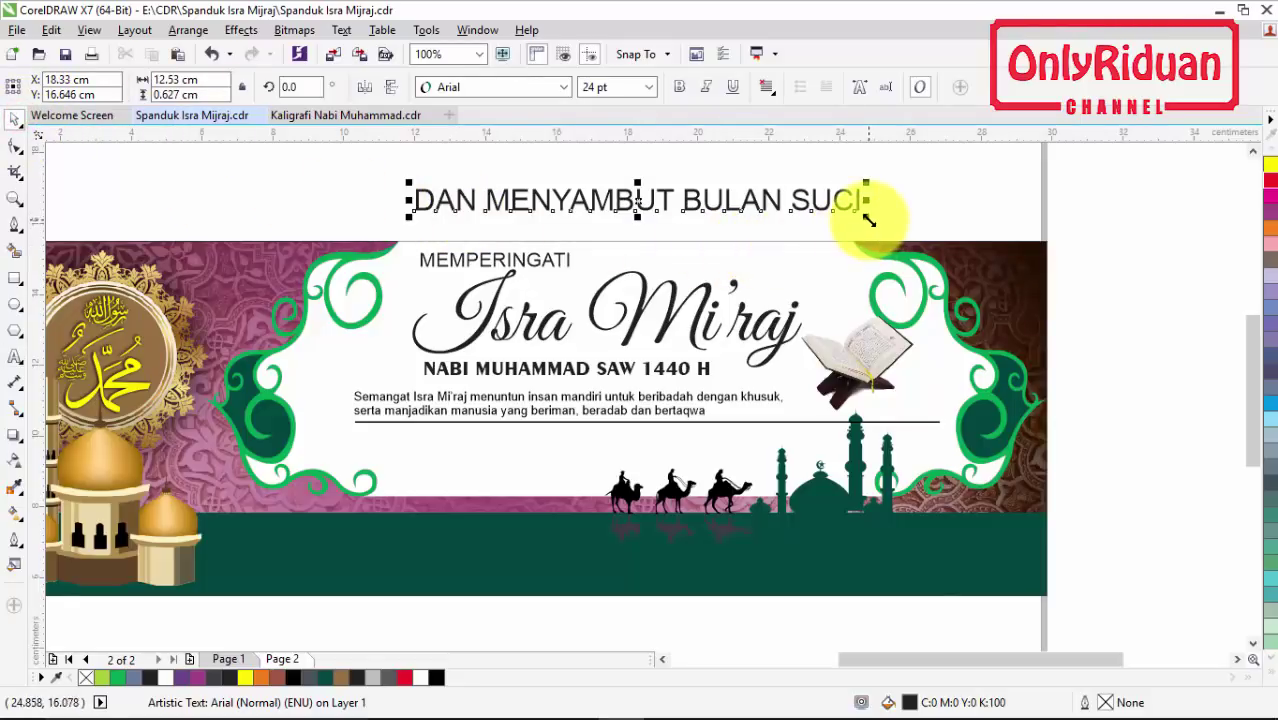
{"action": "left_click_drag", "start_coordinate": [866, 218], "coordinate": [582, 254]}
{"action": "left_click_drag", "start_coordinate": [497, 197], "coordinate": [463, 434]}
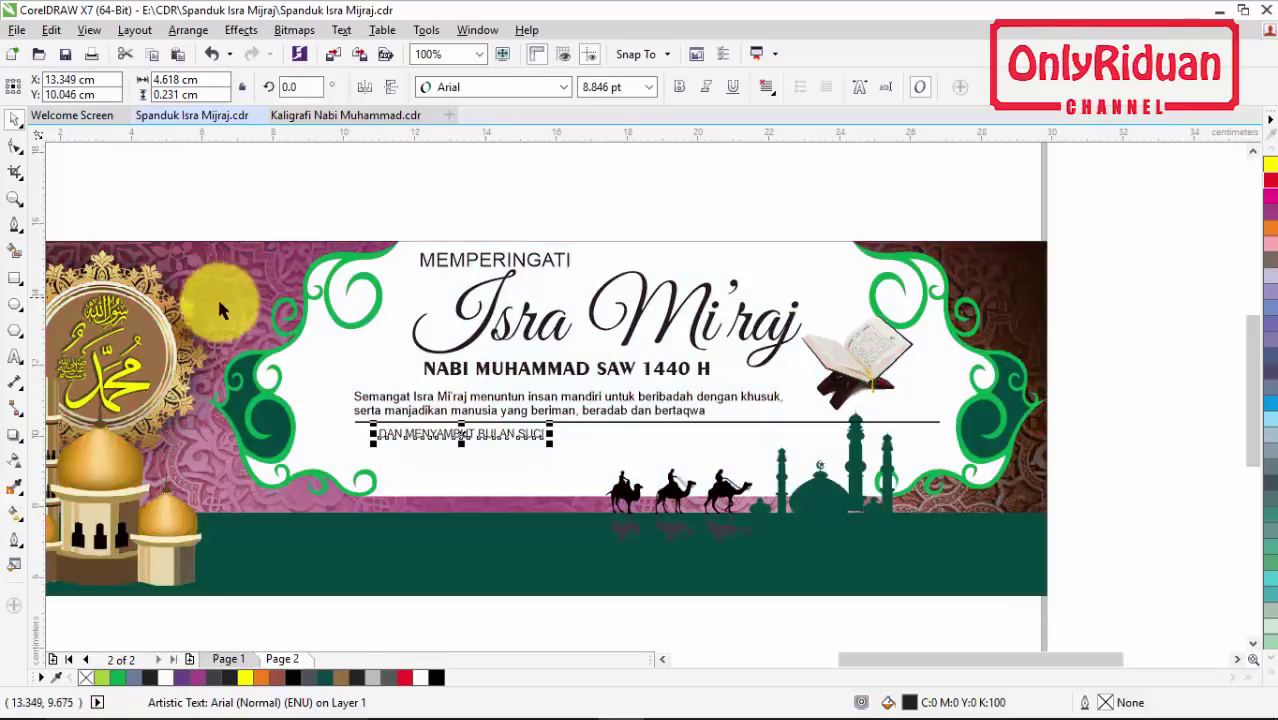
- Duplicate the MEMPERINGATI text above the banner, change the copy to "Ramadhan" and enlarge it to about 34.8 pt
{"action": "left_click_drag", "start_coordinate": [485, 255], "coordinate": [505, 210]}
{"action": "left_click", "coordinate": [15, 357]}
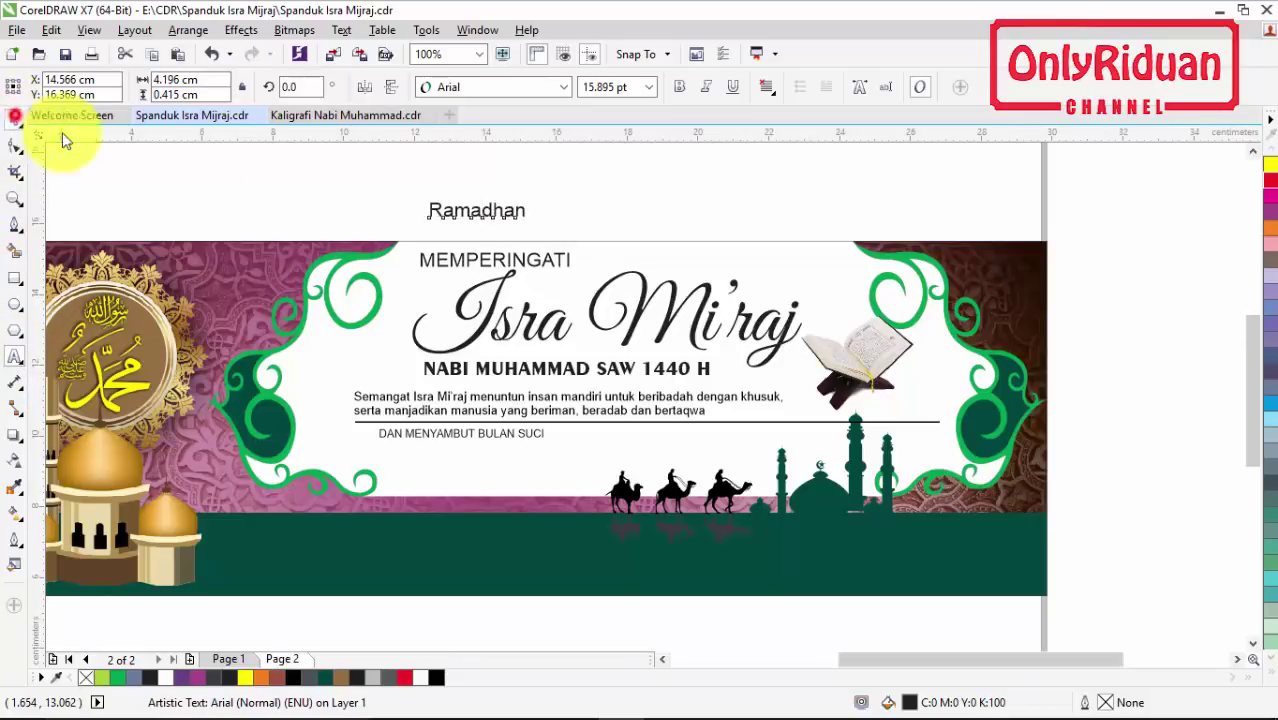
{"action": "left_click", "coordinate": [15, 118]}
{"action": "left_click_drag", "start_coordinate": [532, 225], "coordinate": [633, 251]}
- Set "Ramadhan" in the Master Of Break font and place it under DAN MENYAMBUT BULAN SUCI at about 35.9 pt
{"action": "left_click", "coordinate": [564, 88]}
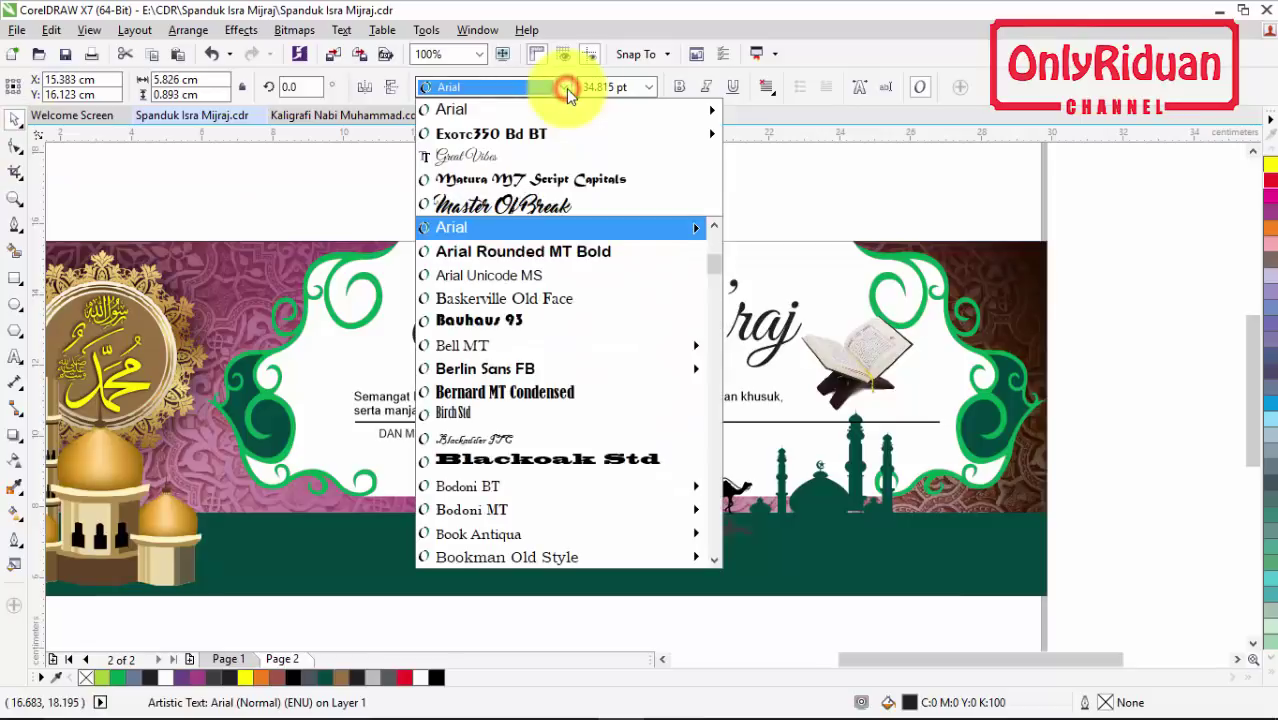
{"action": "left_click", "coordinate": [502, 205]}
{"action": "left_click_drag", "start_coordinate": [499, 208], "coordinate": [509, 474]}
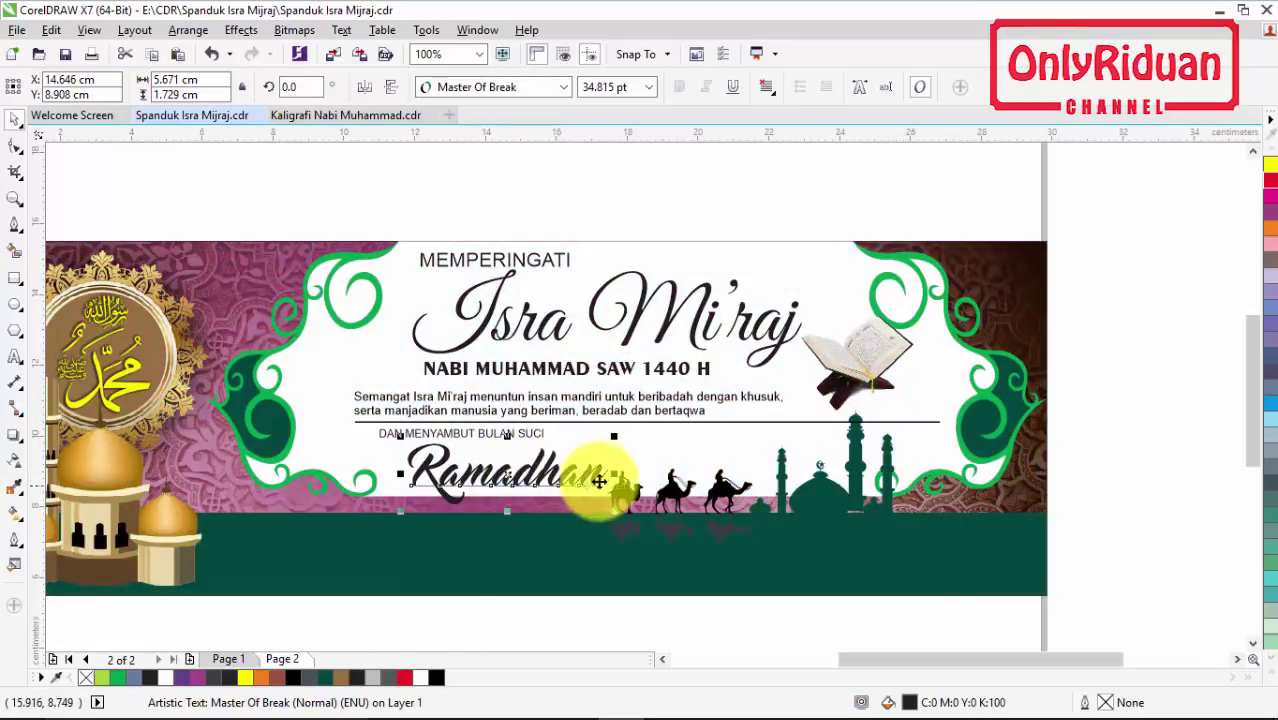
{"action": "left_click_drag", "start_coordinate": [614, 434], "coordinate": [617, 427]}
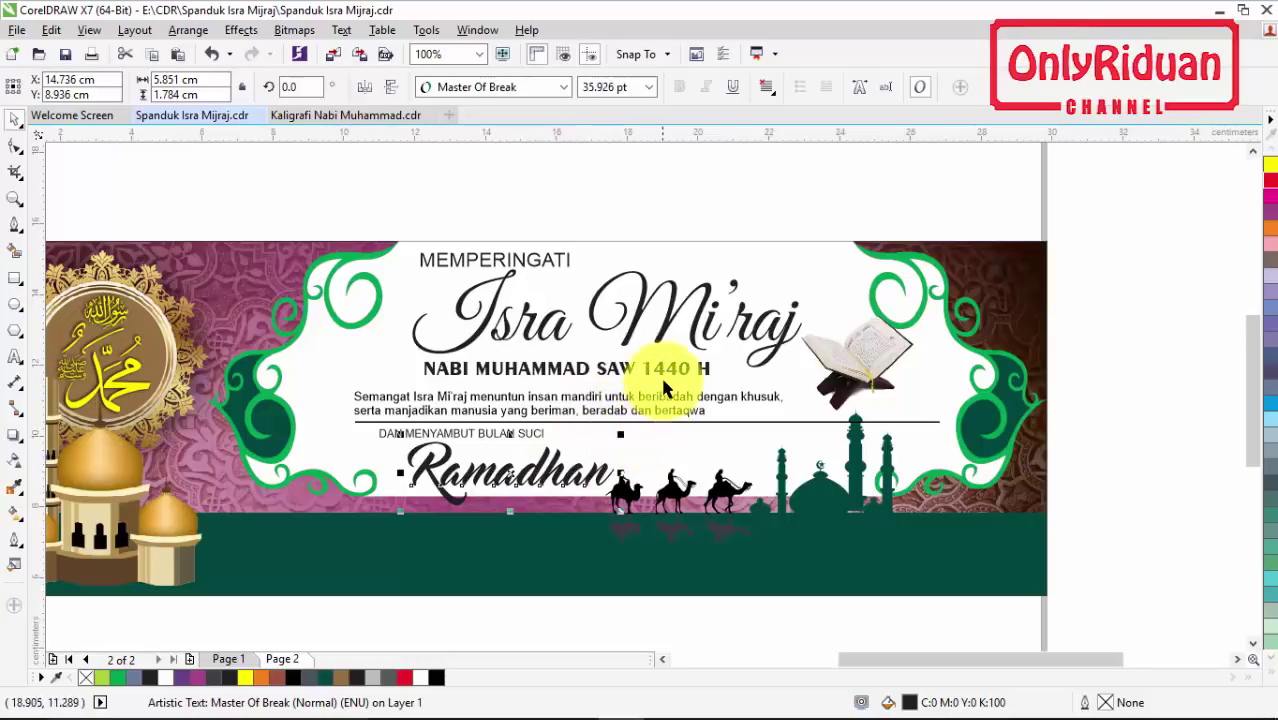
- Add the text "1440 H", scale it down and place it above the end of the word "Ramadhan"
{"action": "left_click", "coordinate": [15, 357]}
{"action": "left_click", "coordinate": [667, 438]}
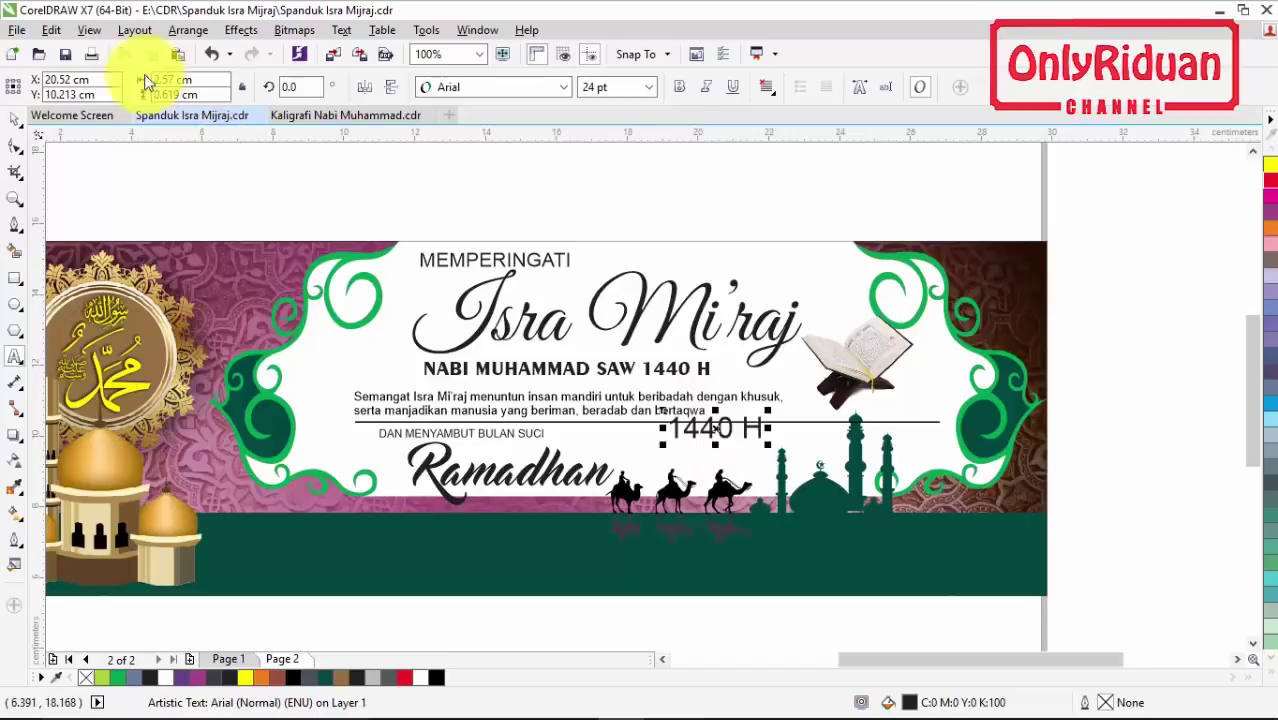
{"action": "left_click", "coordinate": [15, 119]}
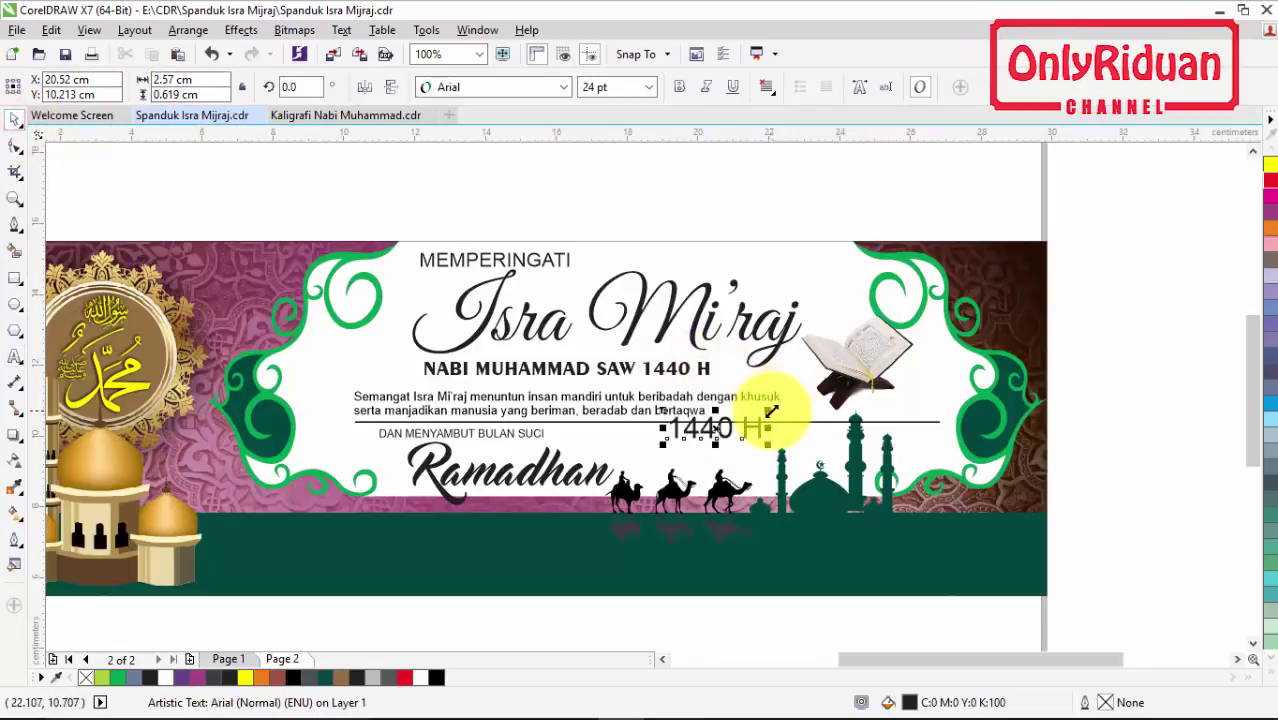
{"action": "left_click_drag", "start_coordinate": [771, 410], "coordinate": [609, 450]}
- Set the texts "DAN MENYAMBUT BULAN SUCI" and "1440 H" above "Ramadhan" in the Exotc350 Bd BT font
{"action": "left_click", "coordinate": [535, 434]}
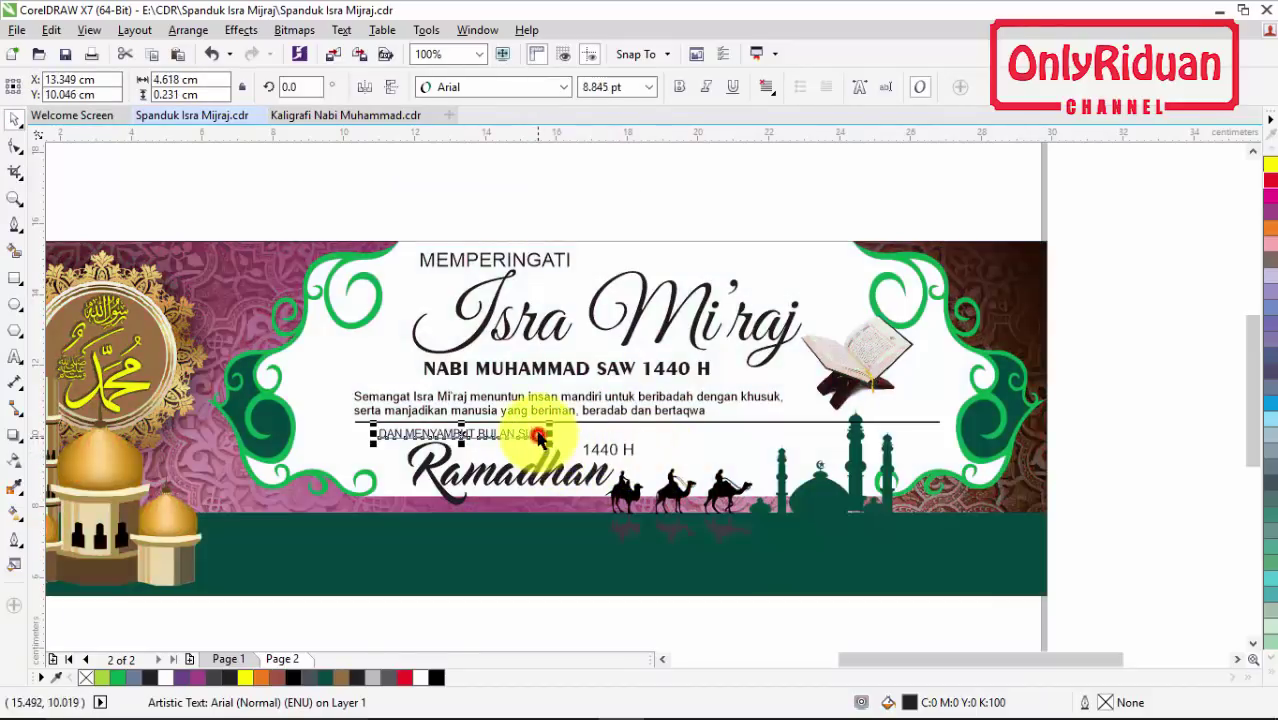
{"action": "left_click", "coordinate": [562, 87]}
{"action": "left_click", "coordinate": [519, 165]}
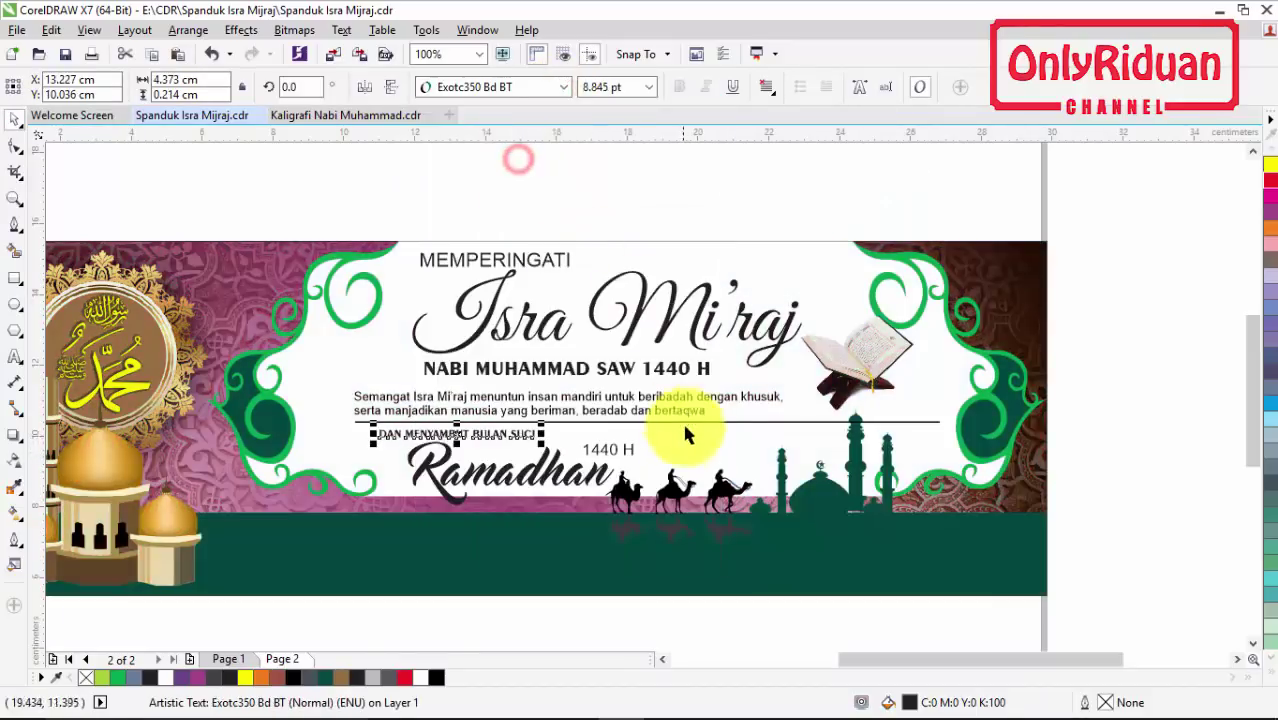
{"action": "left_click", "coordinate": [608, 452]}
{"action": "left_click", "coordinate": [565, 87]}
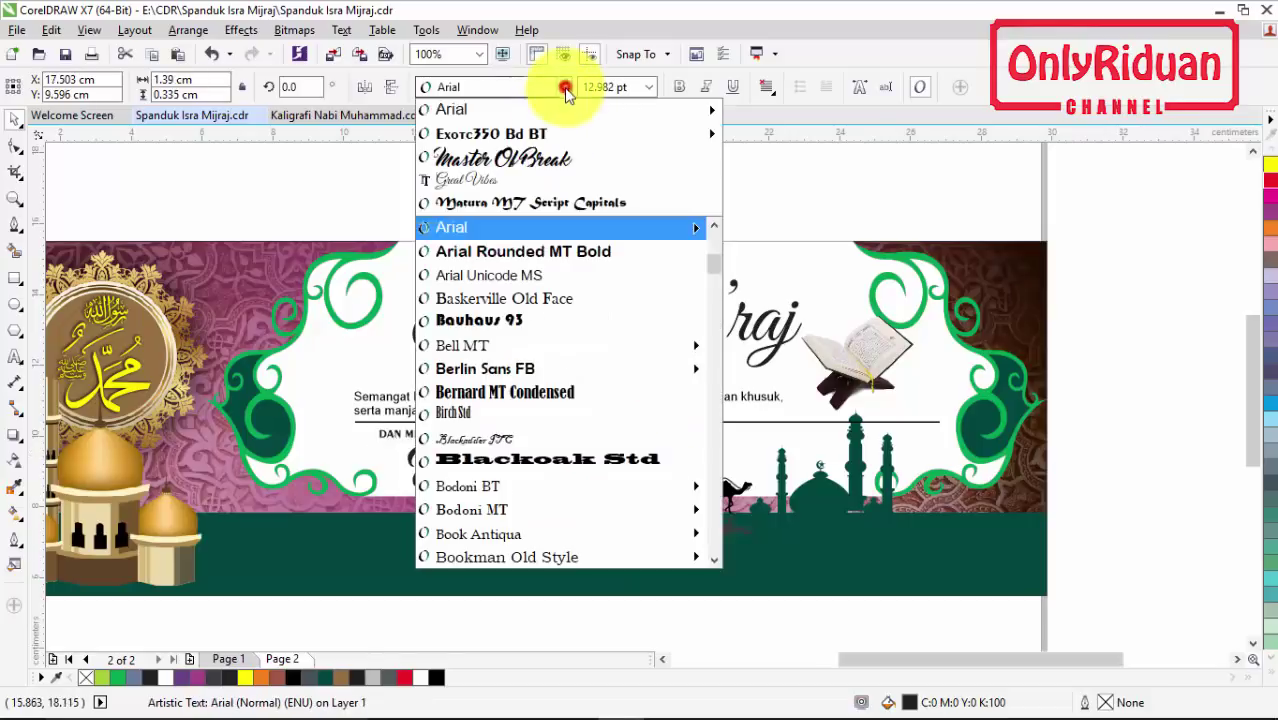
{"action": "left_click", "coordinate": [508, 131]}
{"action": "left_click", "coordinate": [396, 166]}
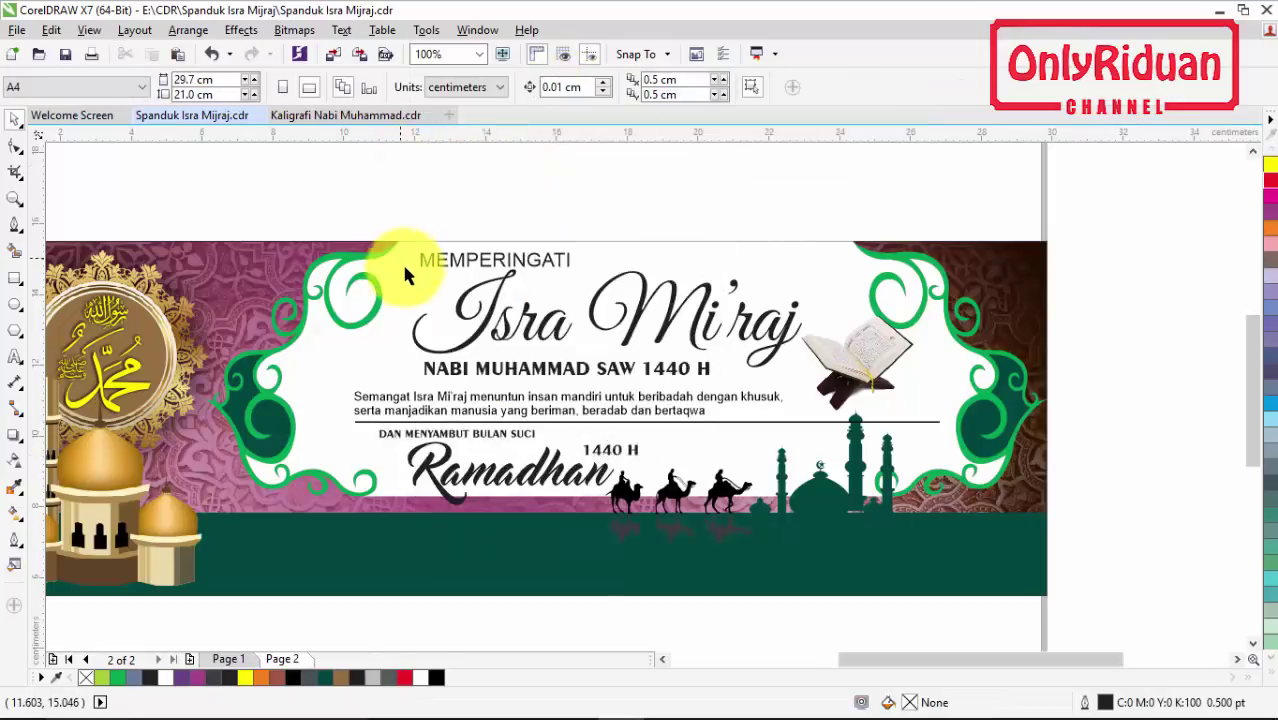
- Fill the "Ramadhan" and "Isra Mi'raj" texts with the dark green of the banner's lower bar
{"action": "left_click", "coordinate": [498, 467]}
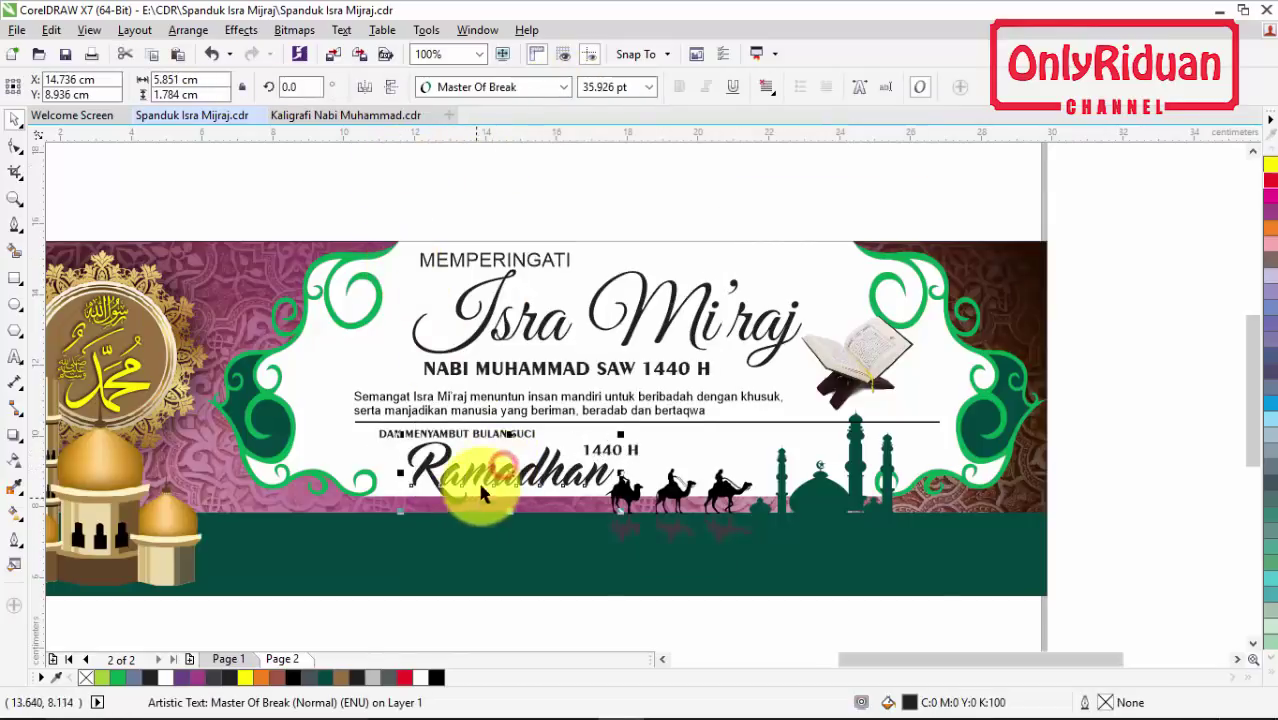
{"action": "left_click", "coordinate": [325, 677]}
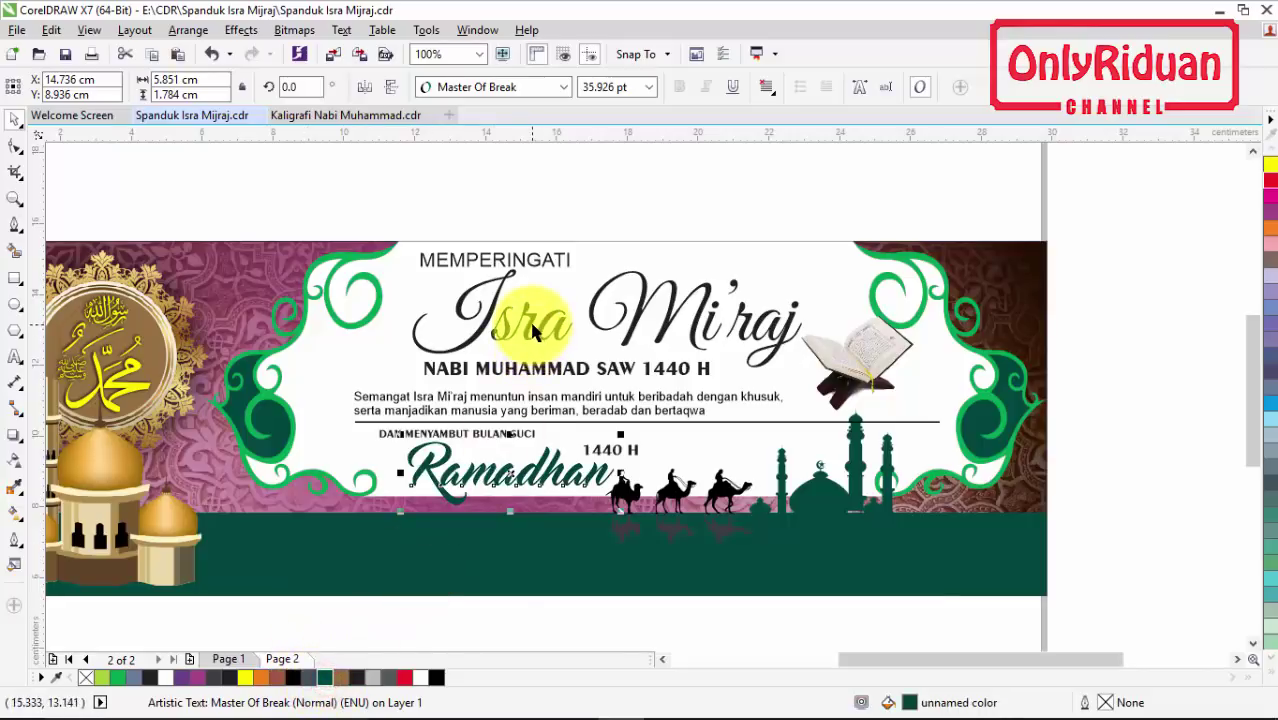
{"action": "left_click", "coordinate": [533, 333]}
{"action": "left_click", "coordinate": [327, 677]}
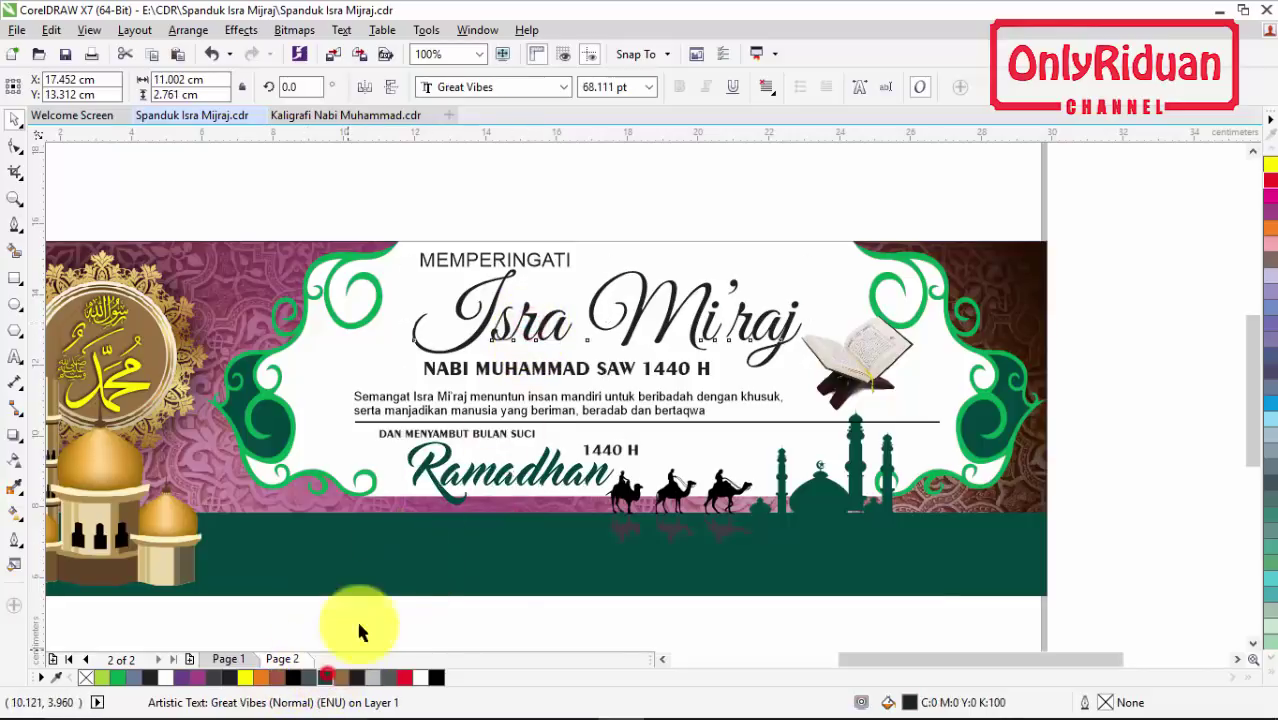
{"action": "left_click", "coordinate": [545, 158]}
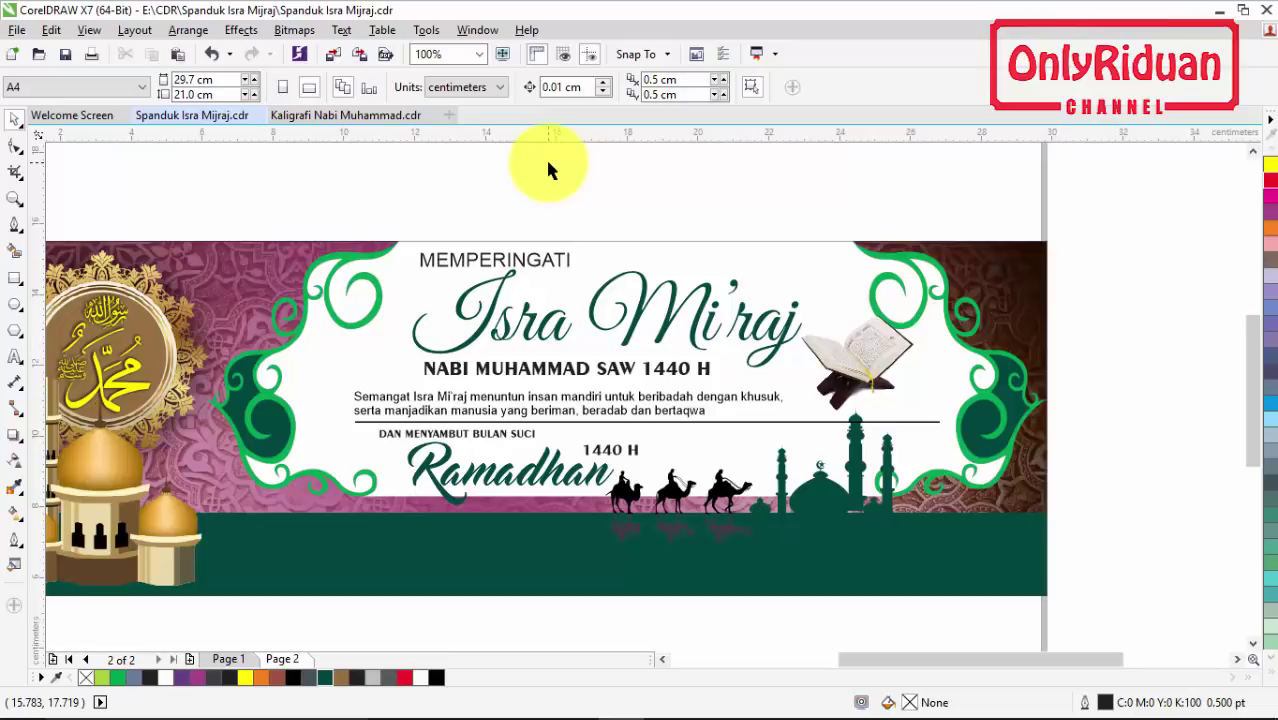
- Copy the mosque name, date and address texts with their orange line from page 1 onto page 2's green bar
{"action": "left_click", "coordinate": [1252, 380]}
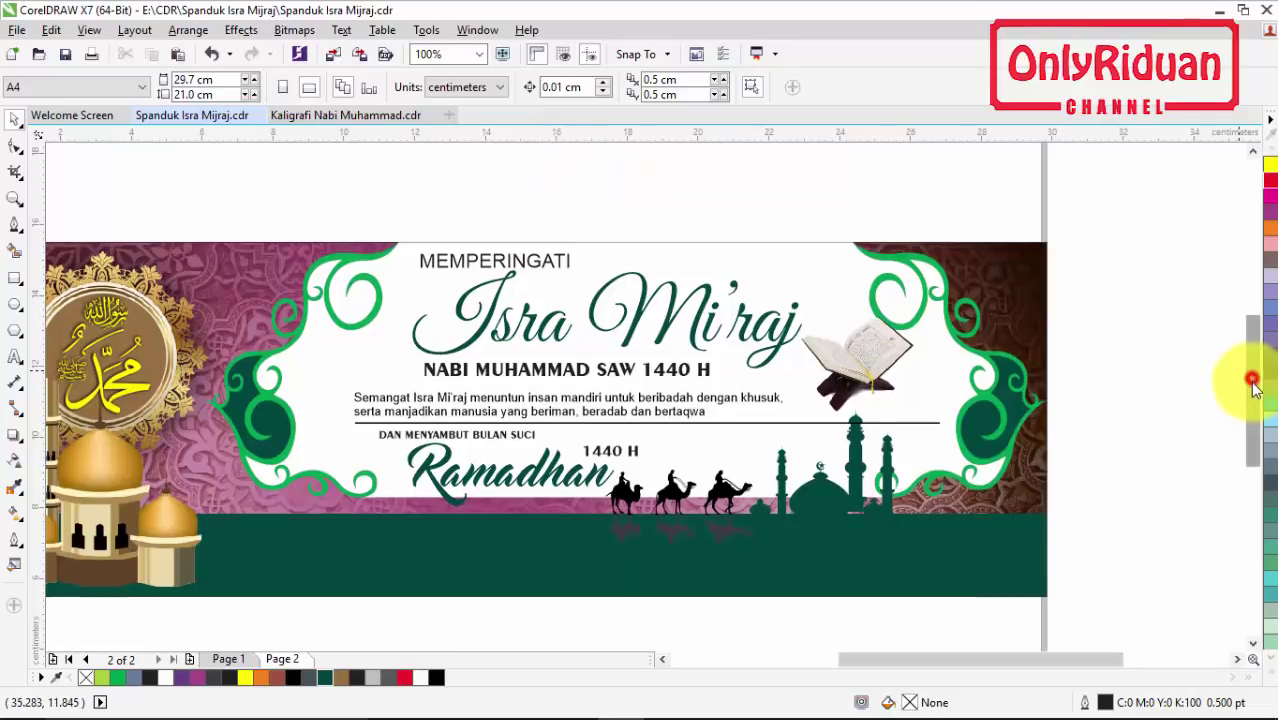
{"action": "left_click_drag", "start_coordinate": [1252, 380], "coordinate": [1255, 414]}
{"action": "left_click", "coordinate": [667, 660]}
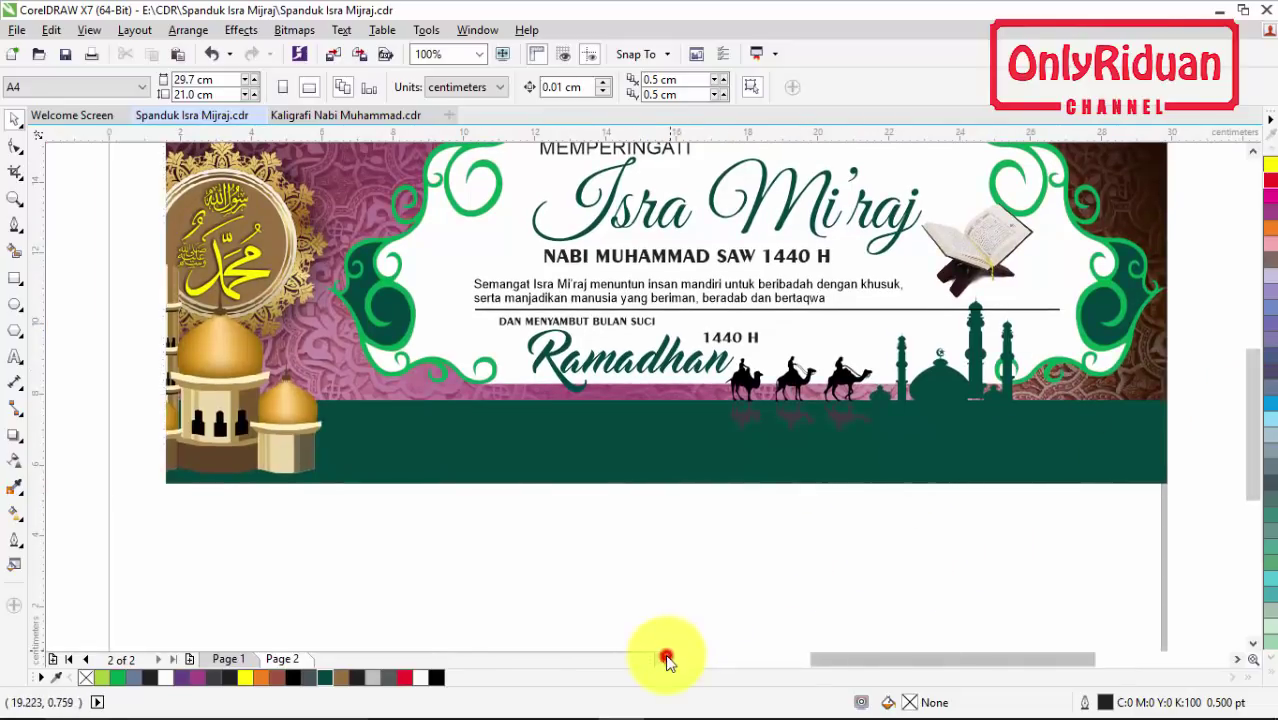
{"action": "left_click", "coordinate": [233, 658]}
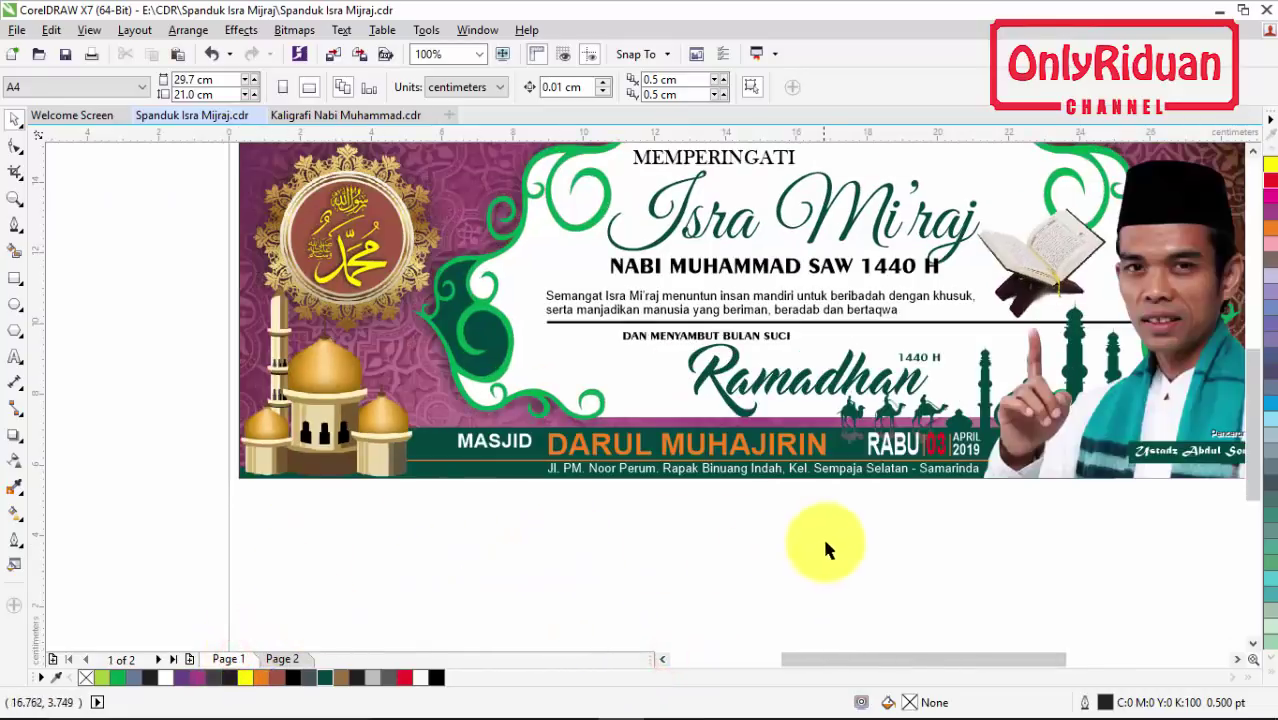
{"action": "left_click_drag", "start_coordinate": [1071, 520], "coordinate": [376, 415]}
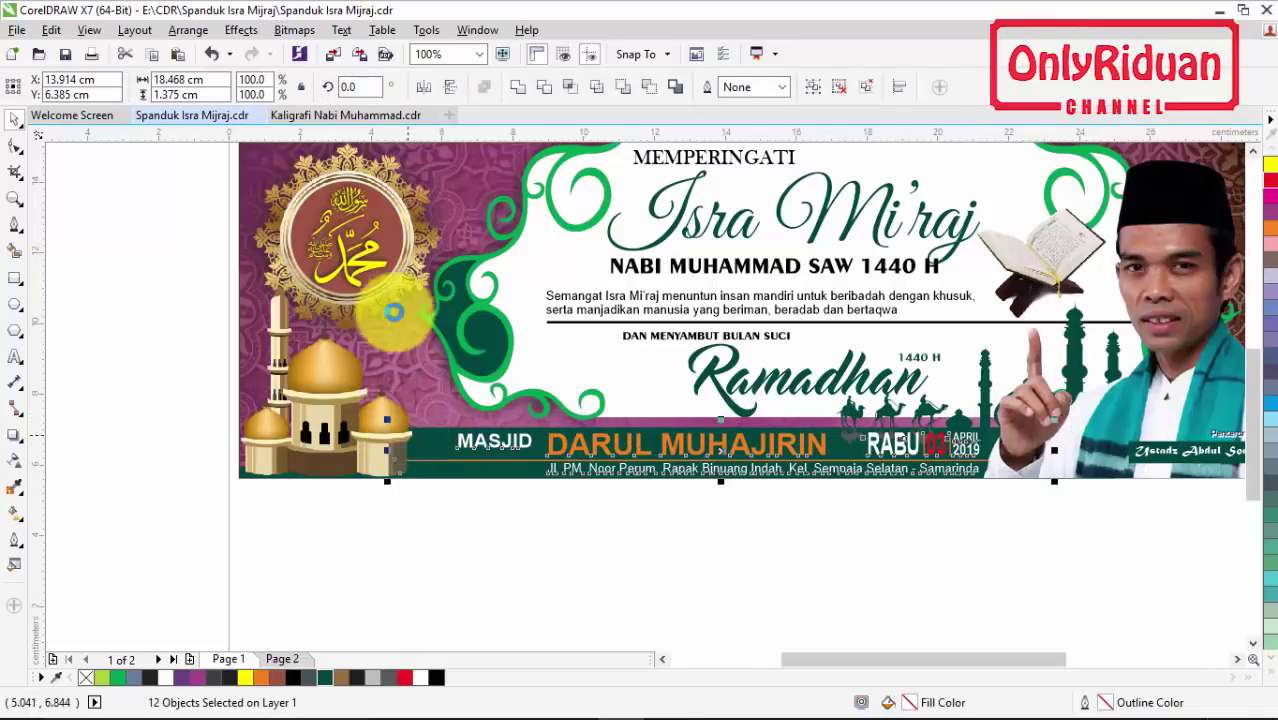
{"action": "left_click", "coordinate": [283, 658]}
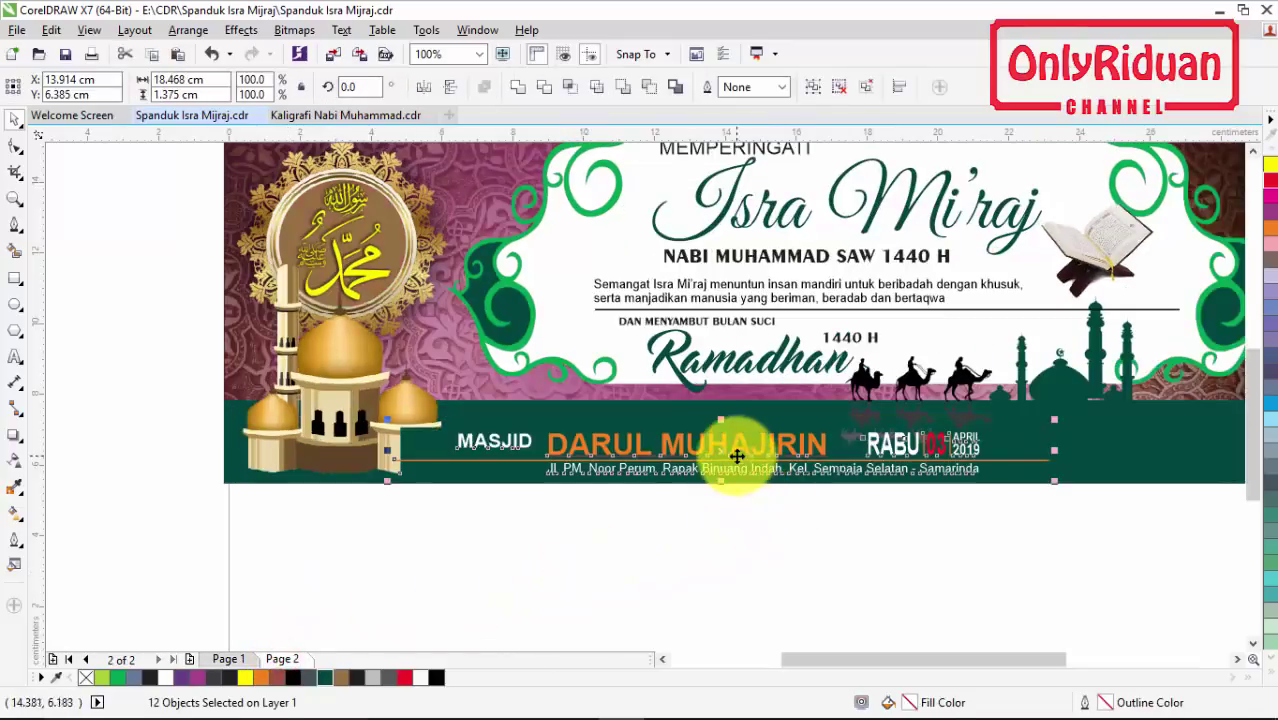
{"action": "left_click_drag", "start_coordinate": [727, 451], "coordinate": [773, 442]}
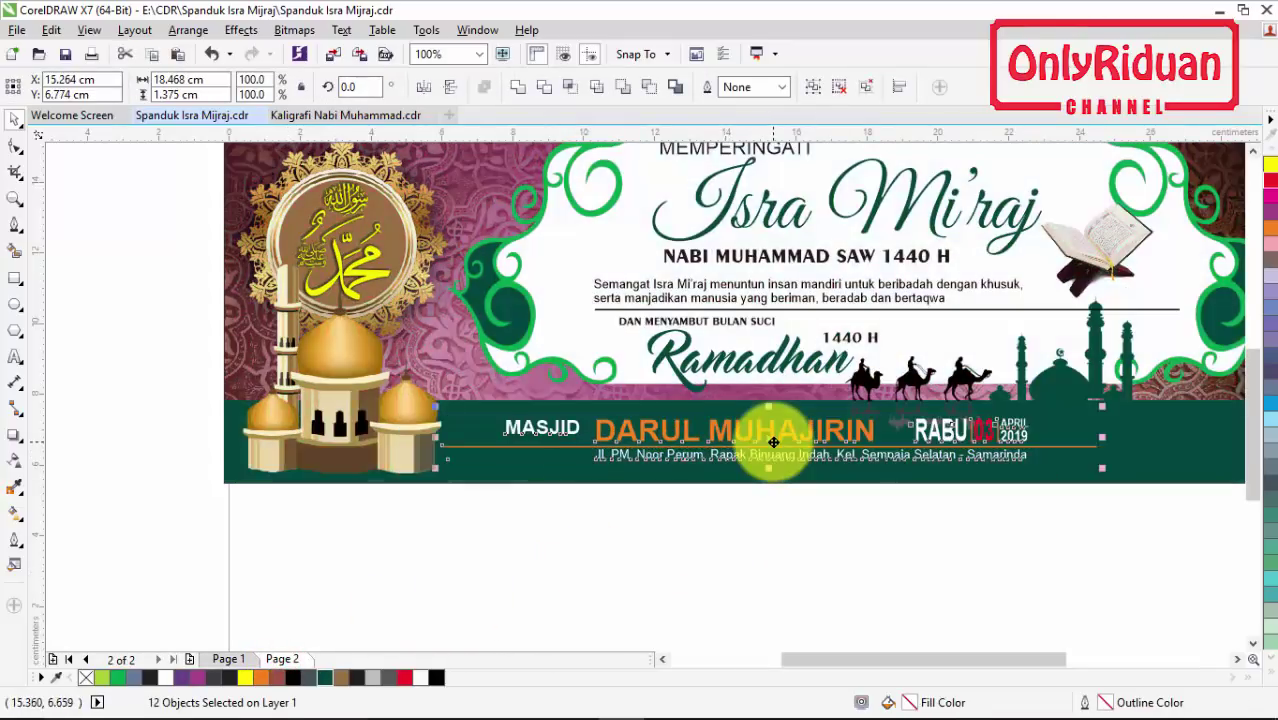
{"action": "left_click", "coordinate": [1237, 658]}
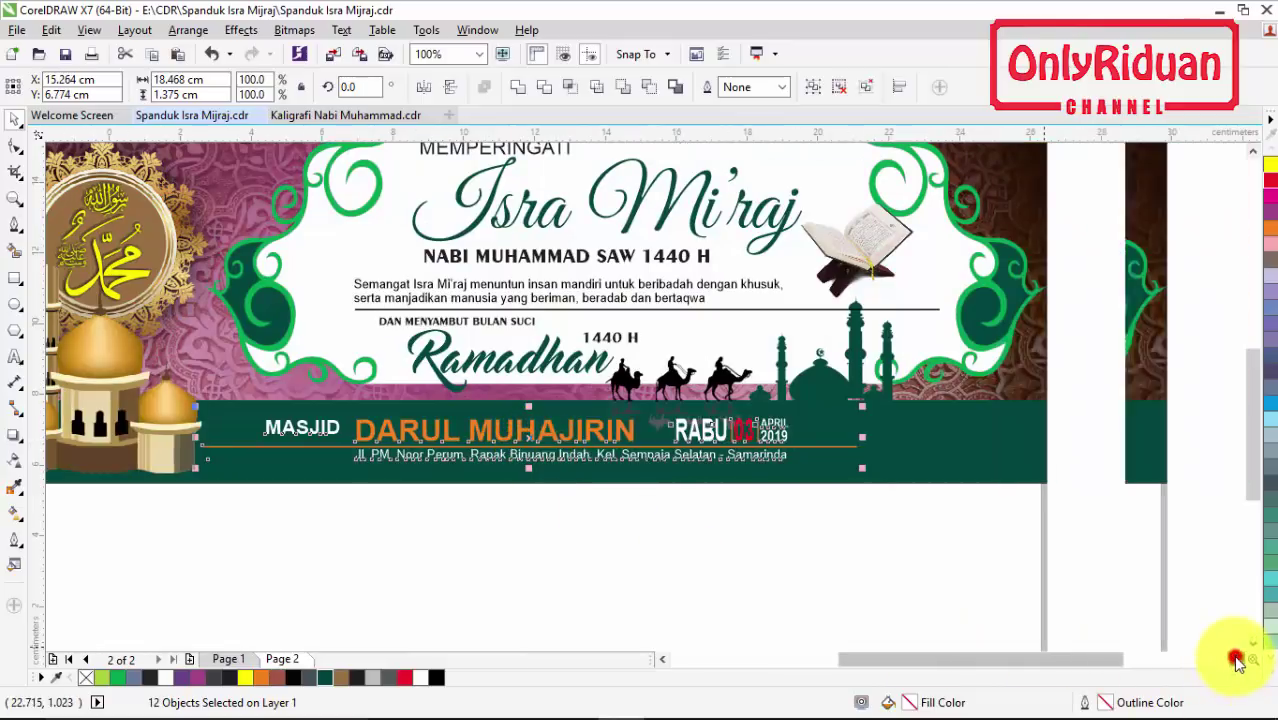
{"action": "left_click", "coordinate": [733, 522]}
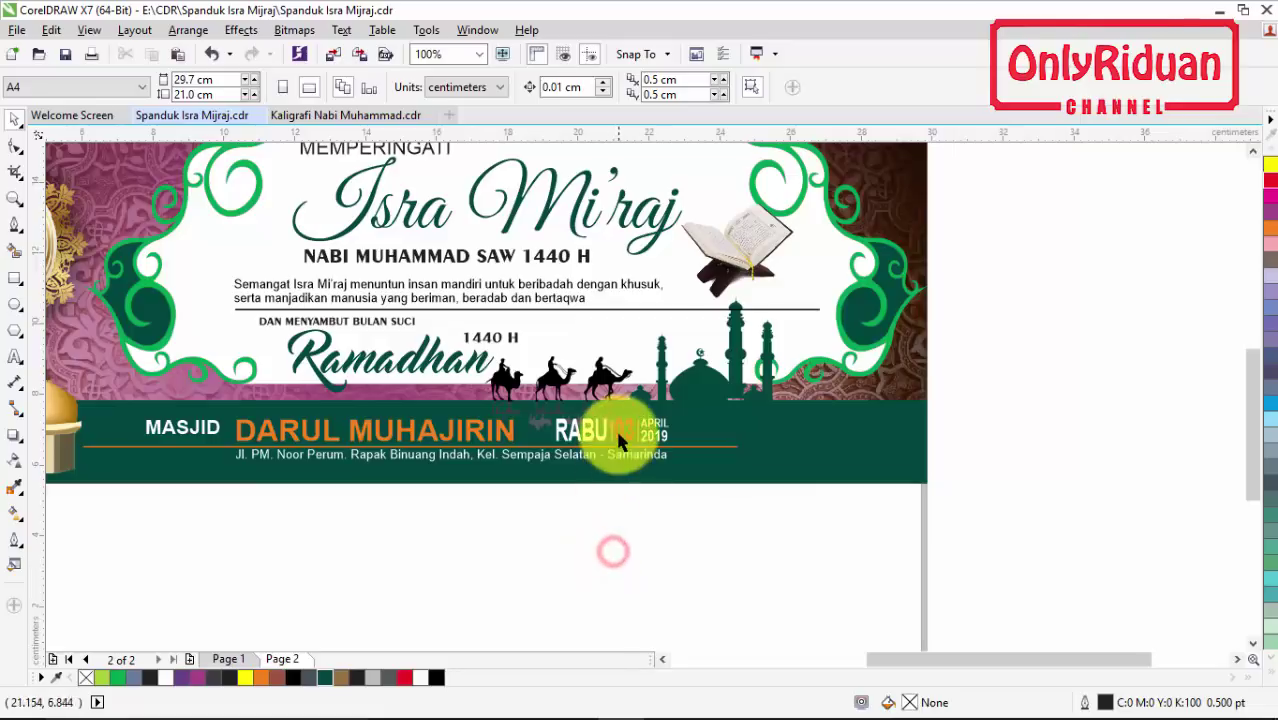
- Delete the extra camel reflection group that was pasted behind the word "RABU" on the green bar
{"action": "scroll", "coordinate": [610, 423], "scroll_direction": "up", "scroll_amount": 3}
{"action": "left_click", "coordinate": [573, 432]}
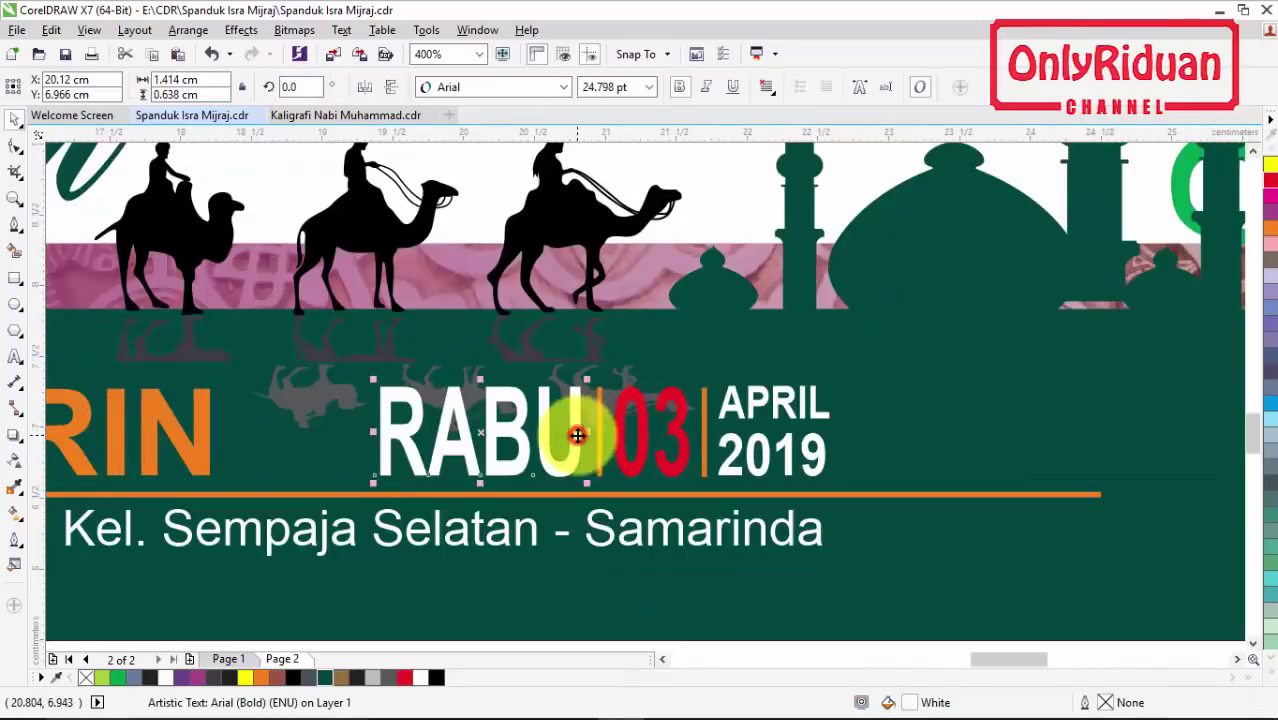
{"action": "left_click", "coordinate": [332, 399]}
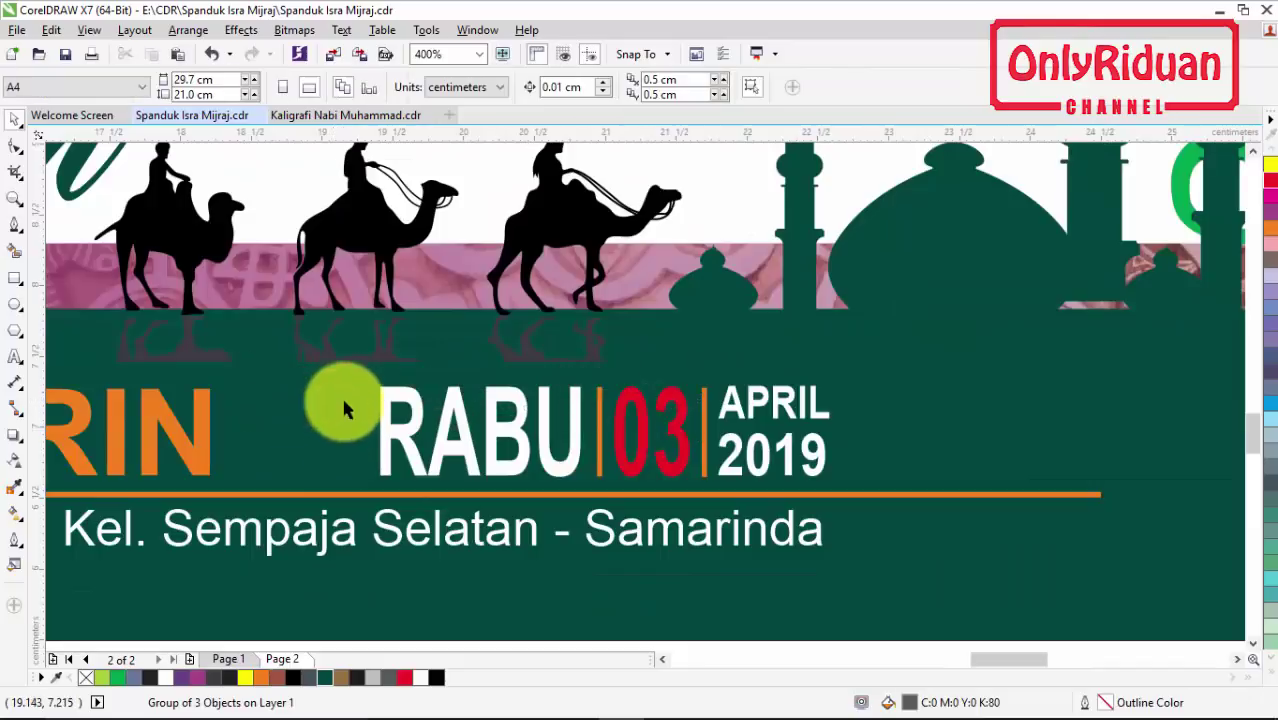
- Examine the separate texts "RABU", "03", "APRIL", "2019" and "MASJID" on the green bar
{"action": "left_click", "coordinate": [512, 432]}
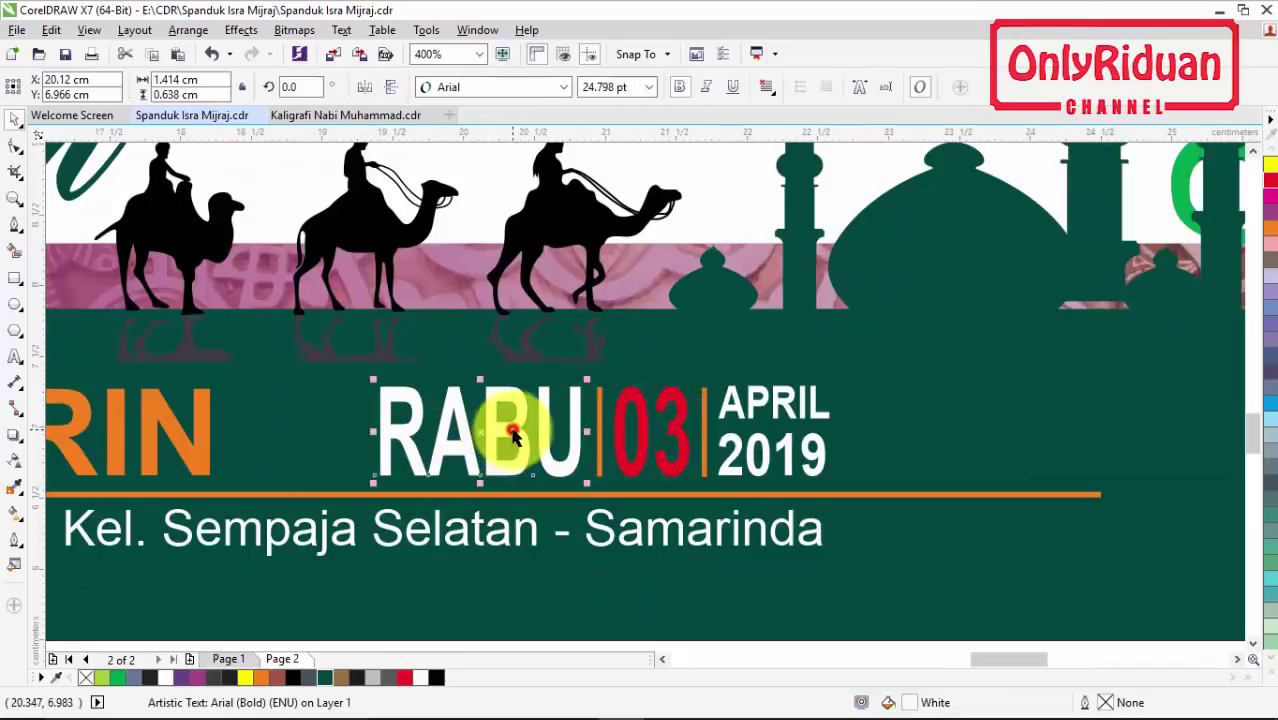
{"action": "left_click", "coordinate": [600, 430]}
{"action": "left_click", "coordinate": [641, 413]}
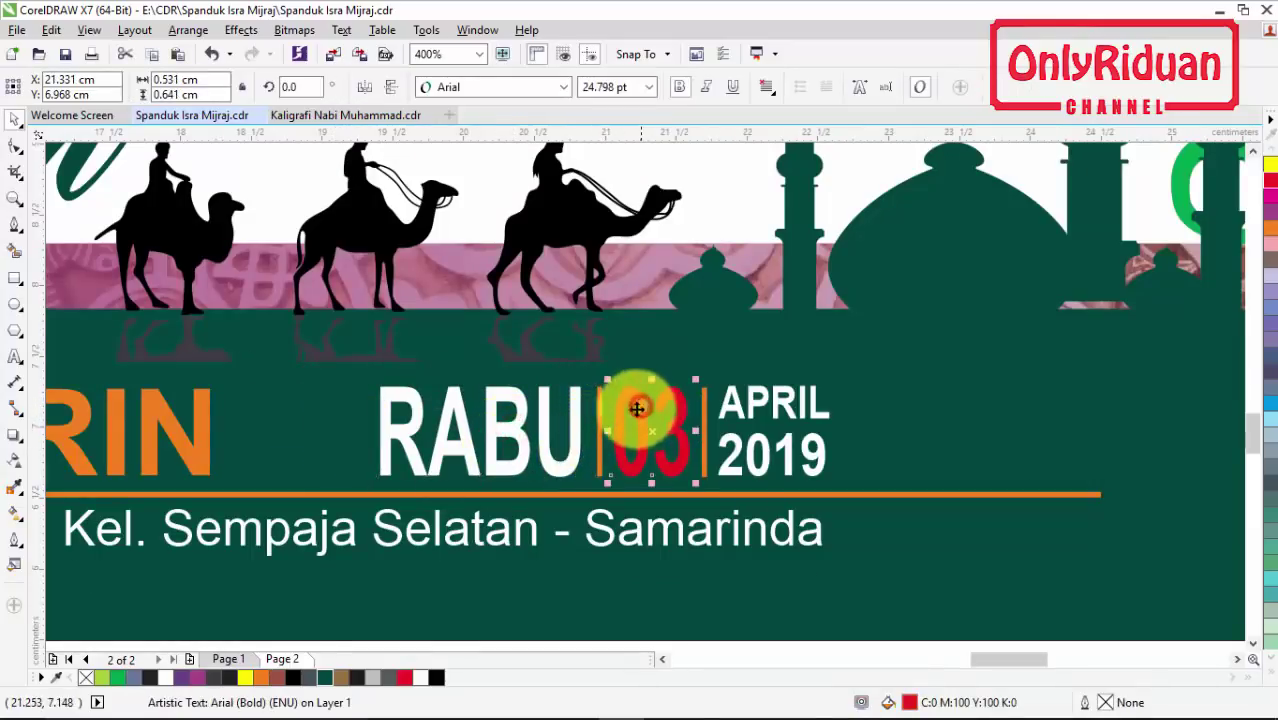
{"action": "left_click", "coordinate": [747, 393]}
{"action": "left_click", "coordinate": [752, 448]}
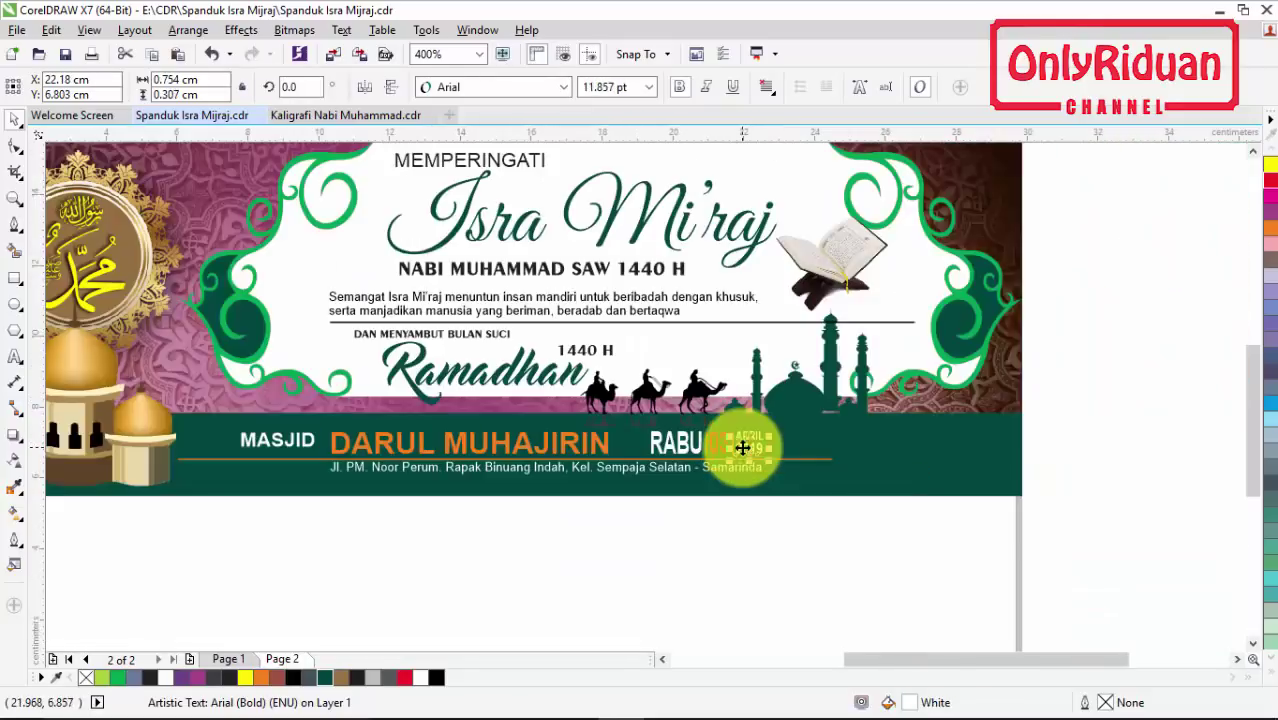
{"action": "scroll", "coordinate": [752, 448], "scroll_direction": "down", "scroll_amount": 2}
{"action": "left_click", "coordinate": [277, 445]}
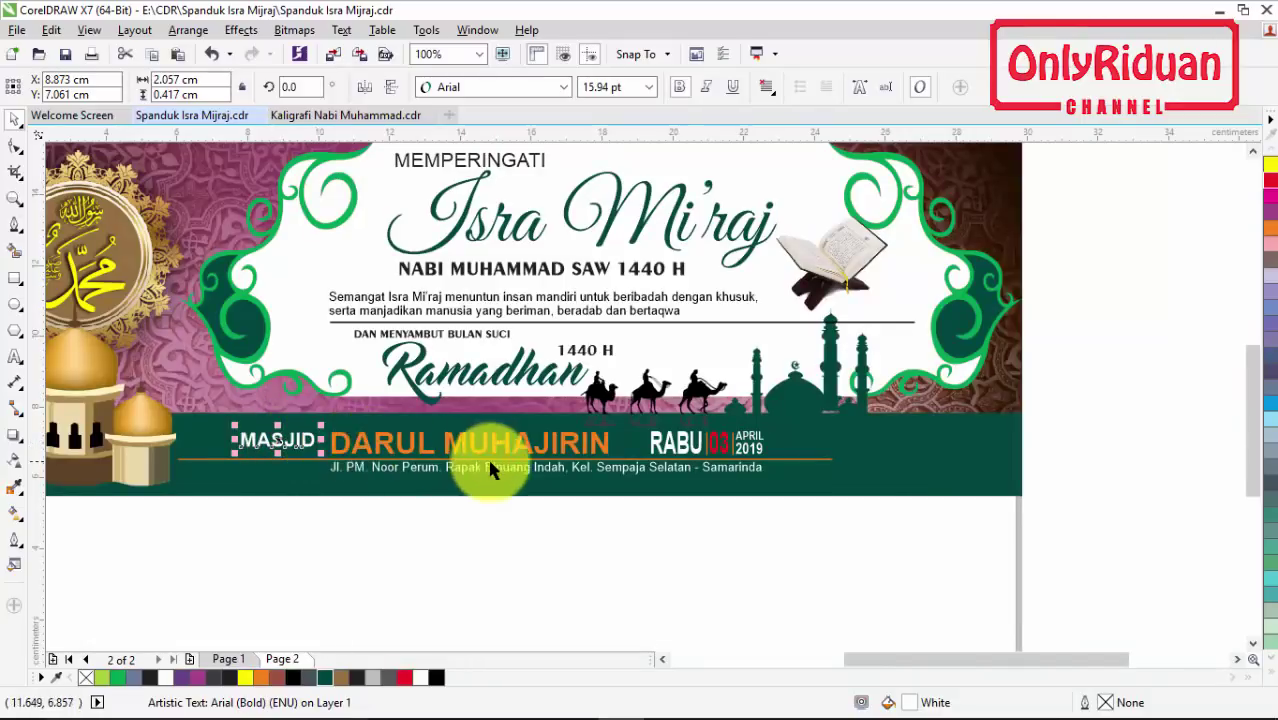
- Copy the speaker photo with its name label from page 1 and paste it onto the page 2 banner
{"action": "left_click", "coordinate": [229, 659]}
{"action": "scroll", "coordinate": [1102, 528], "scroll_direction": "up", "scroll_amount": 2}
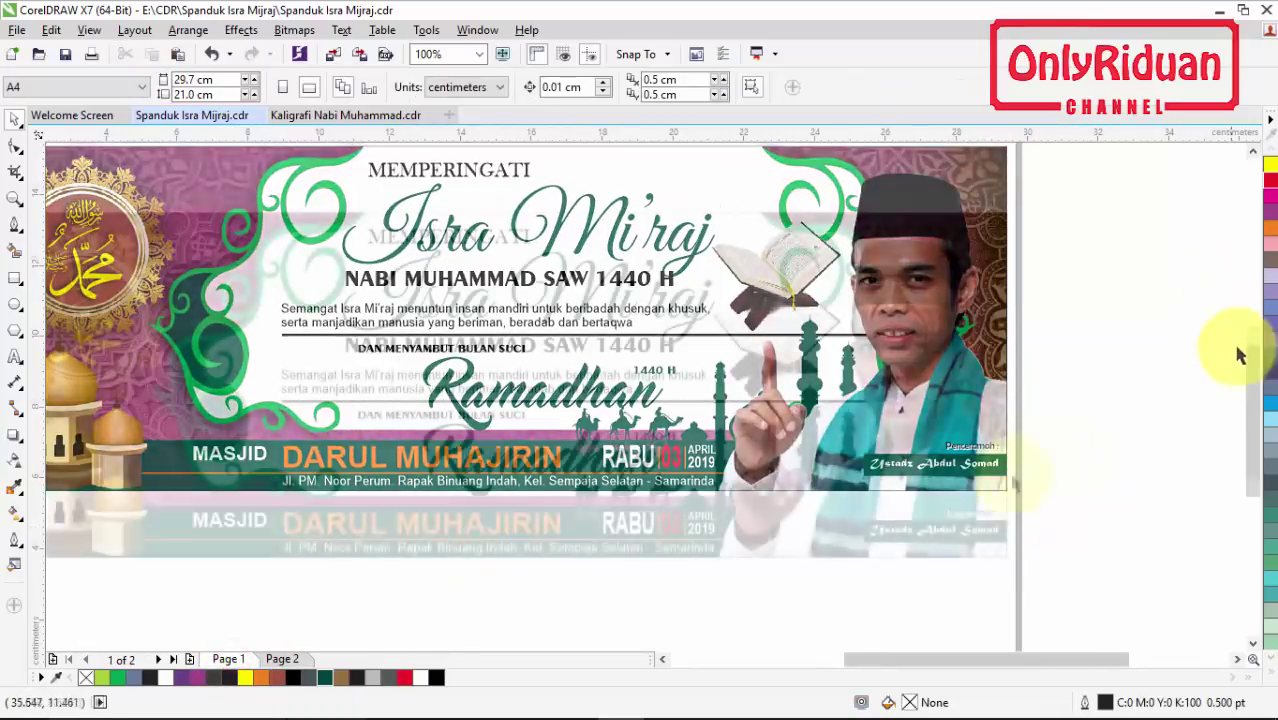
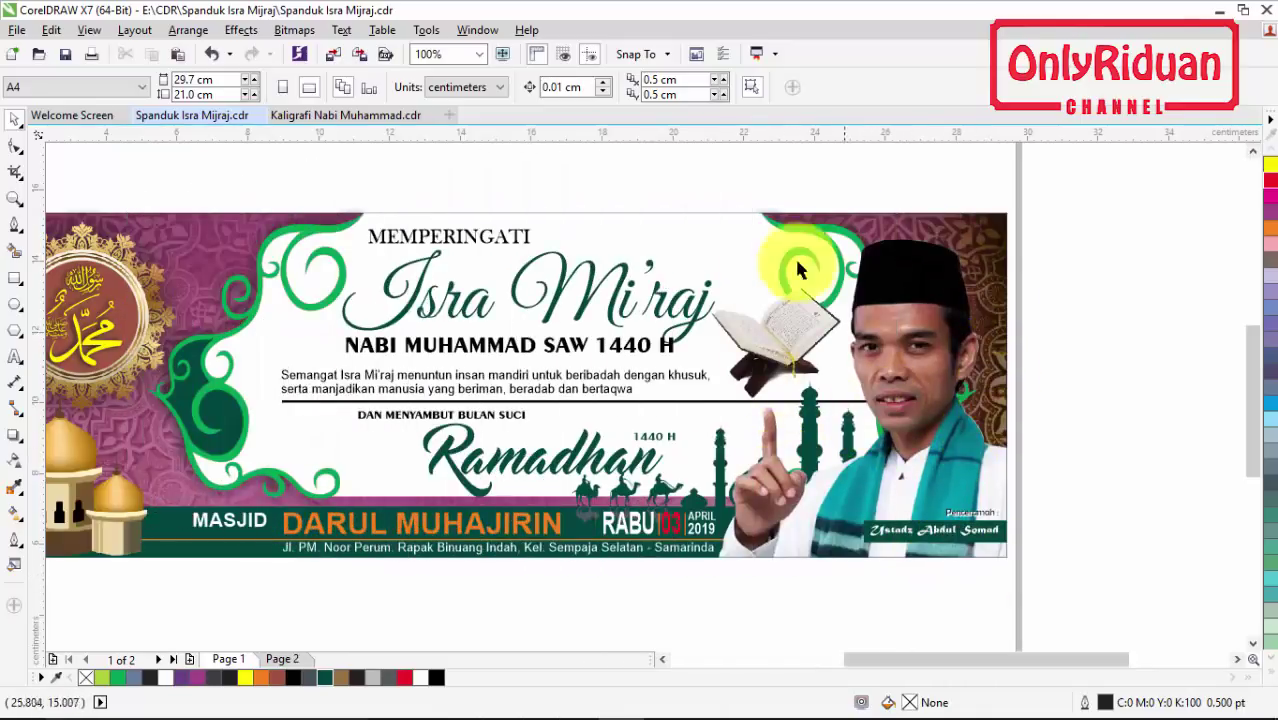
{"action": "left_click_drag", "start_coordinate": [1118, 600], "coordinate": [708, 210]}
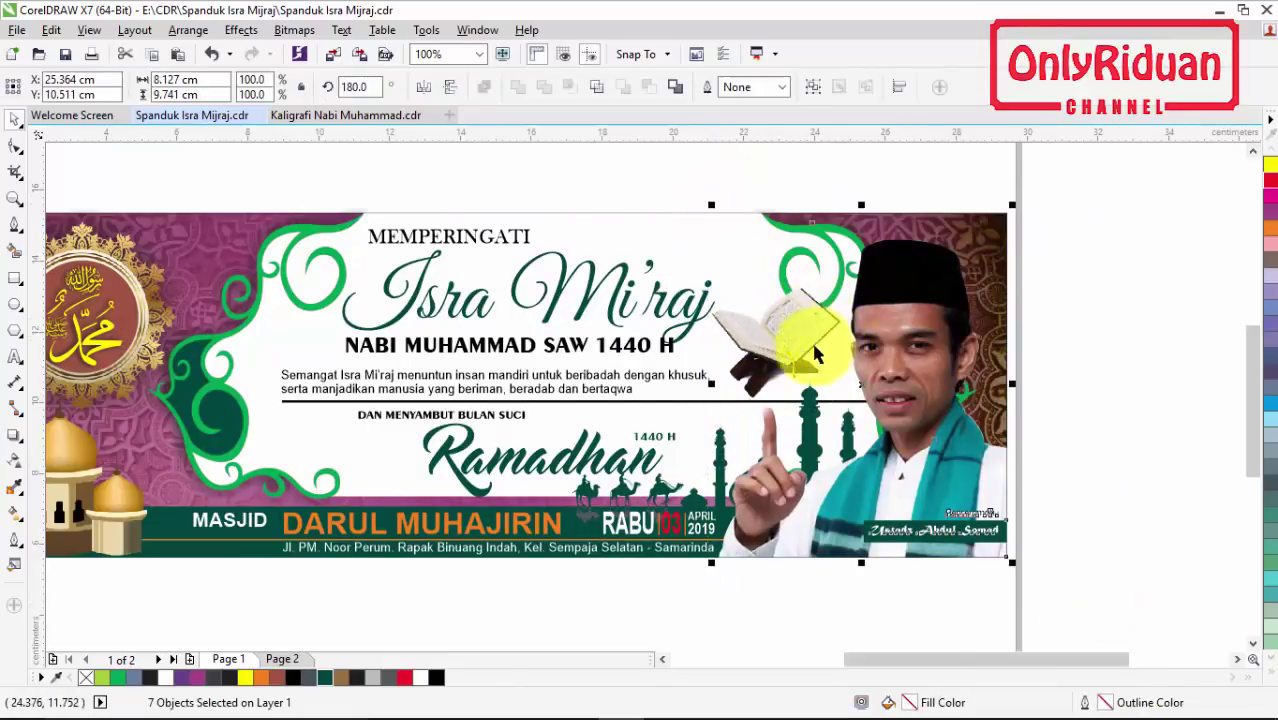
{"action": "left_click", "coordinate": [283, 659]}
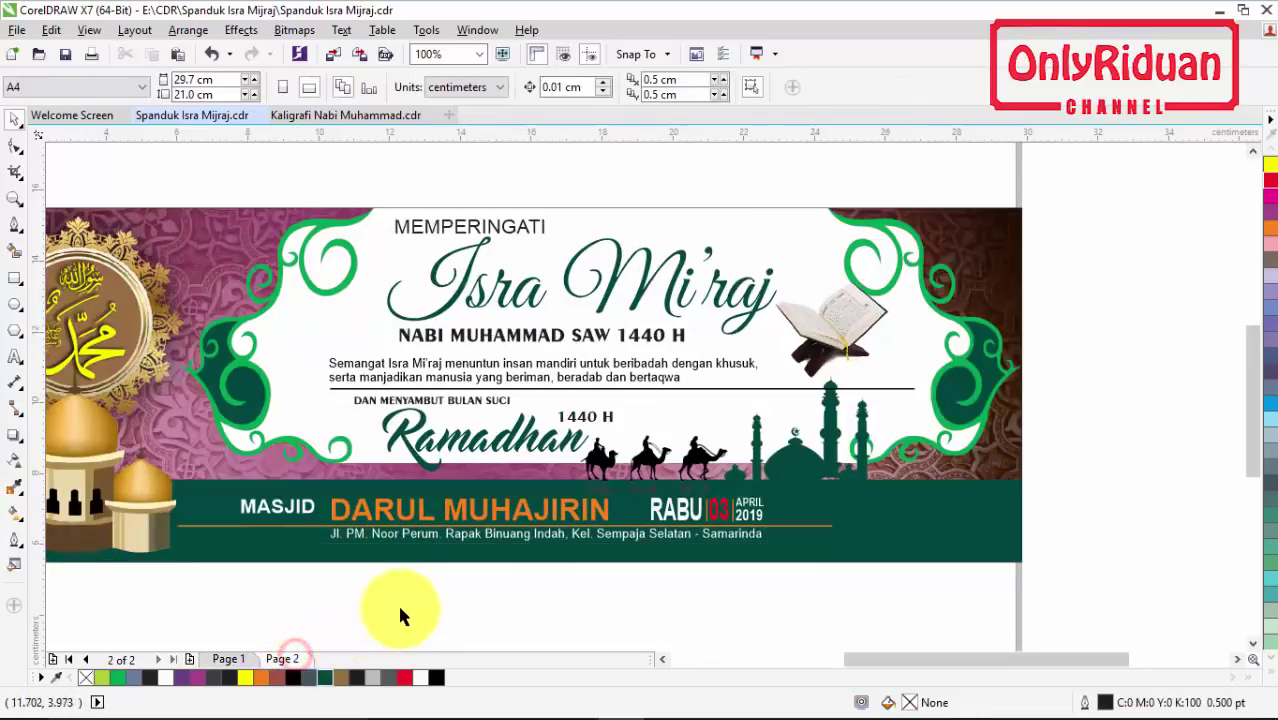
{"action": "key", "text": "ctrl+v"}
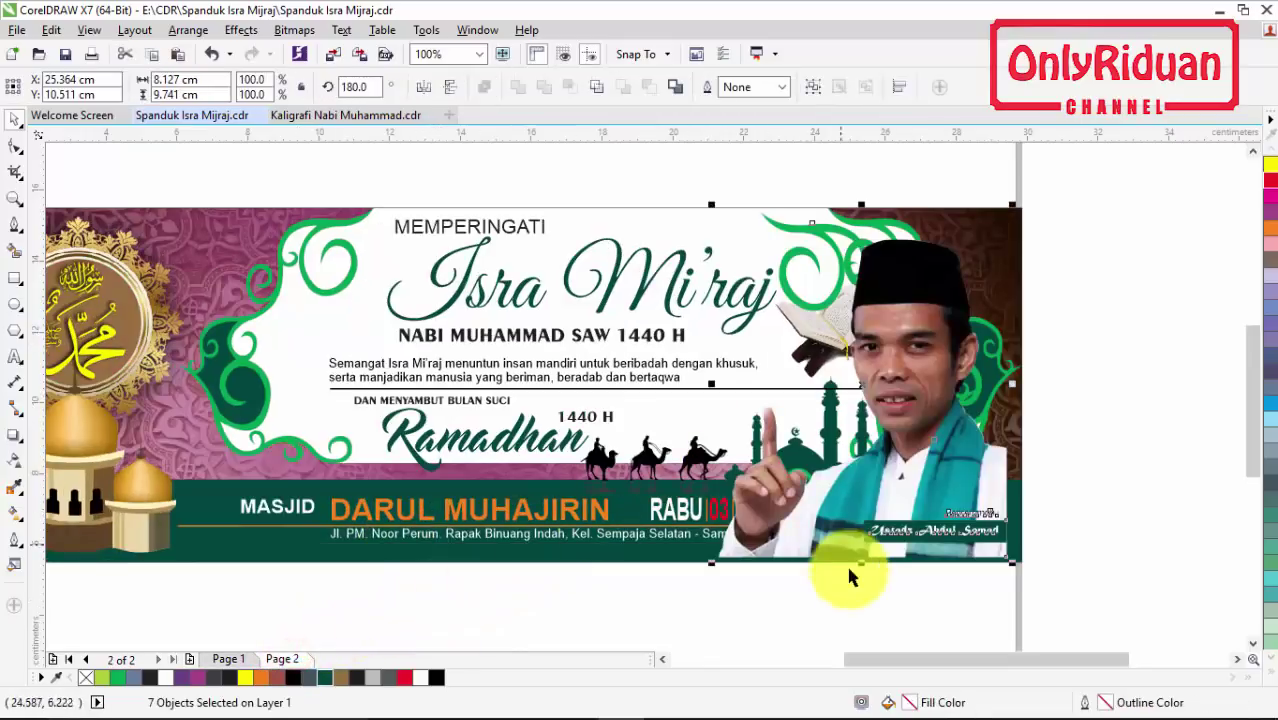
{"action": "left_click", "coordinate": [870, 636]}
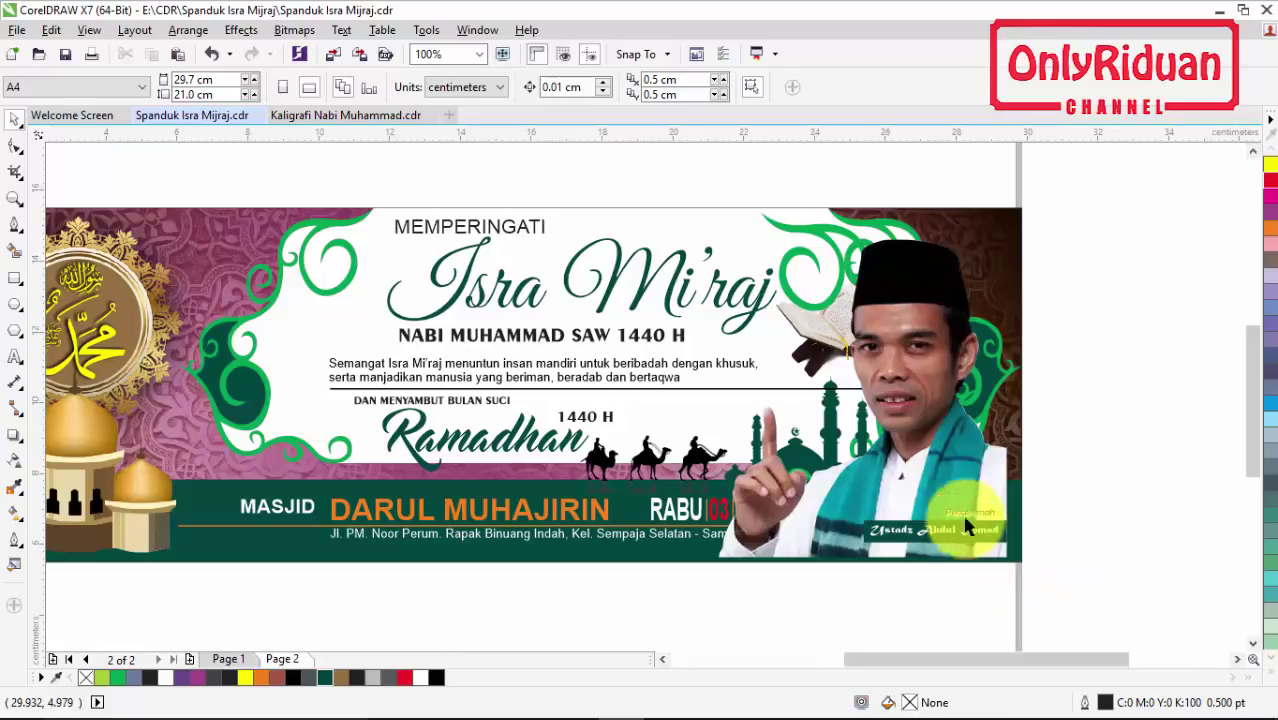
- Move the speaker photo so it sits flush in the banner's lower right corner
{"action": "left_click", "coordinate": [912, 395]}
{"action": "left_click_drag", "start_coordinate": [1006, 554], "coordinate": [1021, 553]}
{"action": "left_click", "coordinate": [927, 599]}
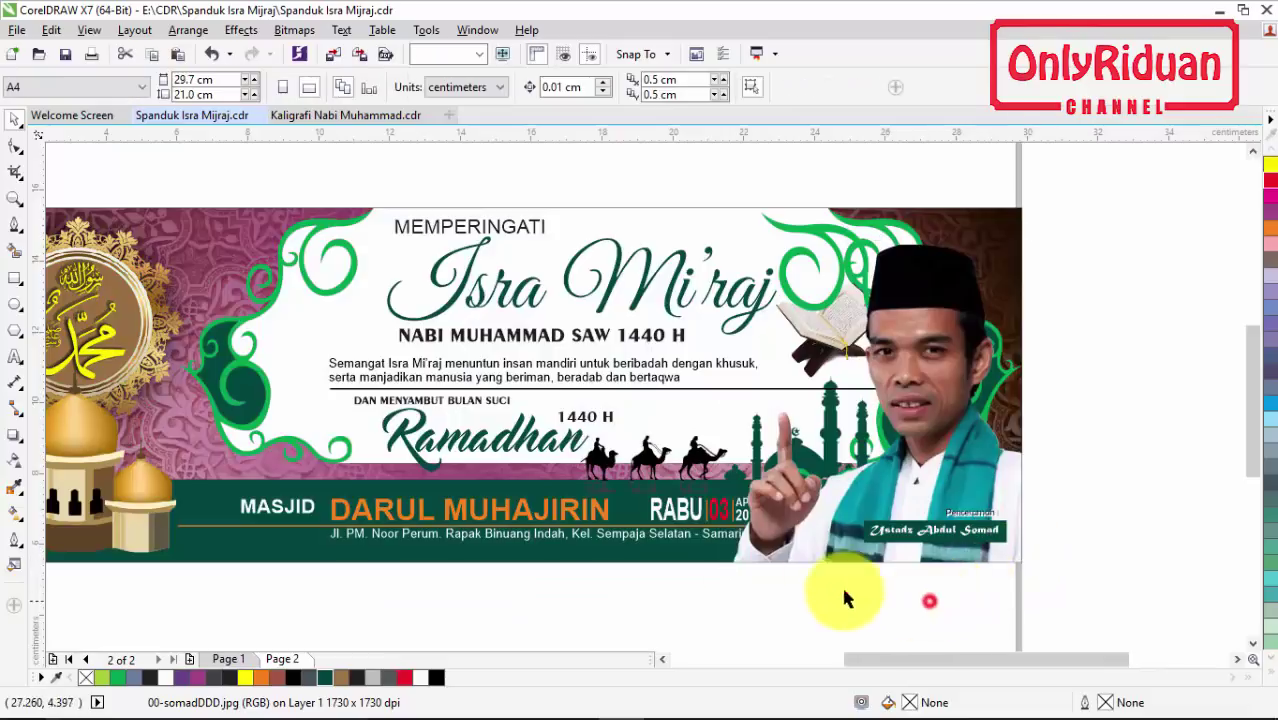
- Move the mosque name, date and address texts left of the speaker's hand, centred at about X 14.05 cm, Y 6.94 cm
{"action": "left_click_drag", "start_coordinate": [812, 592], "coordinate": [213, 466]}
{"action": "key", "text": "Left"}
{"action": "key", "text": "Left"}
{"action": "key", "text": "Left"}
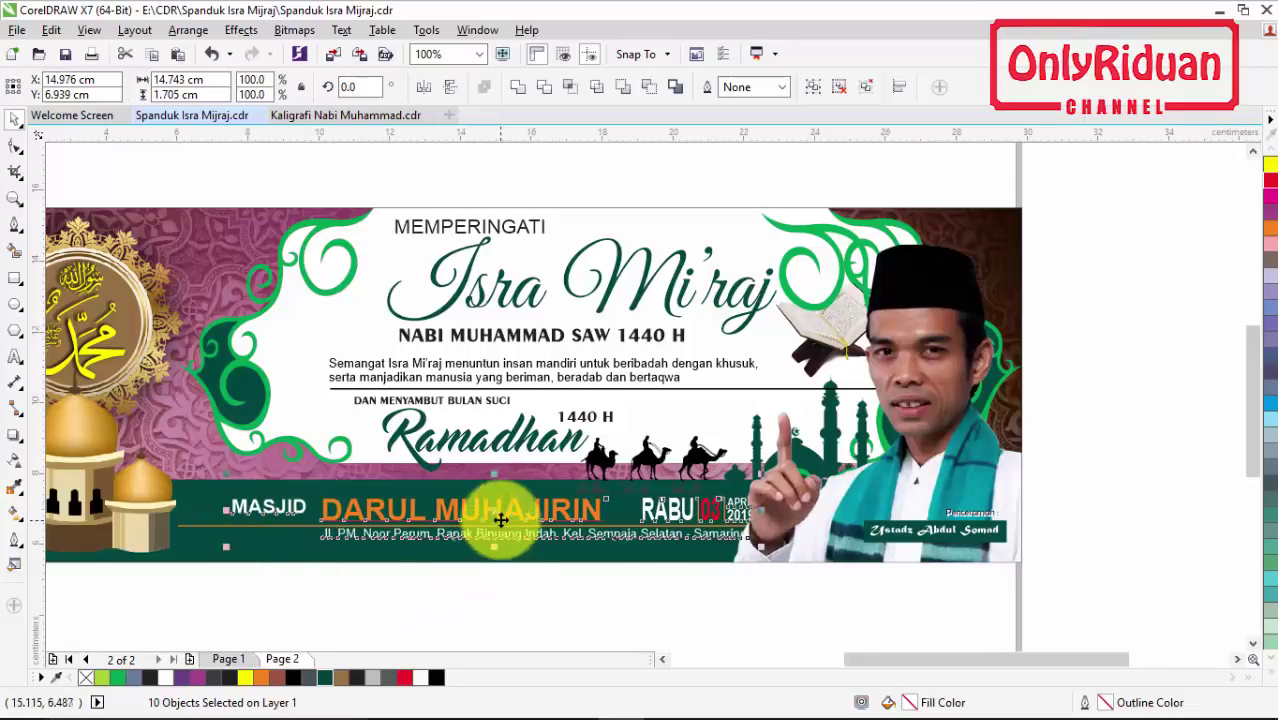
{"action": "left_click_drag", "start_coordinate": [491, 530], "coordinate": [464, 522]}
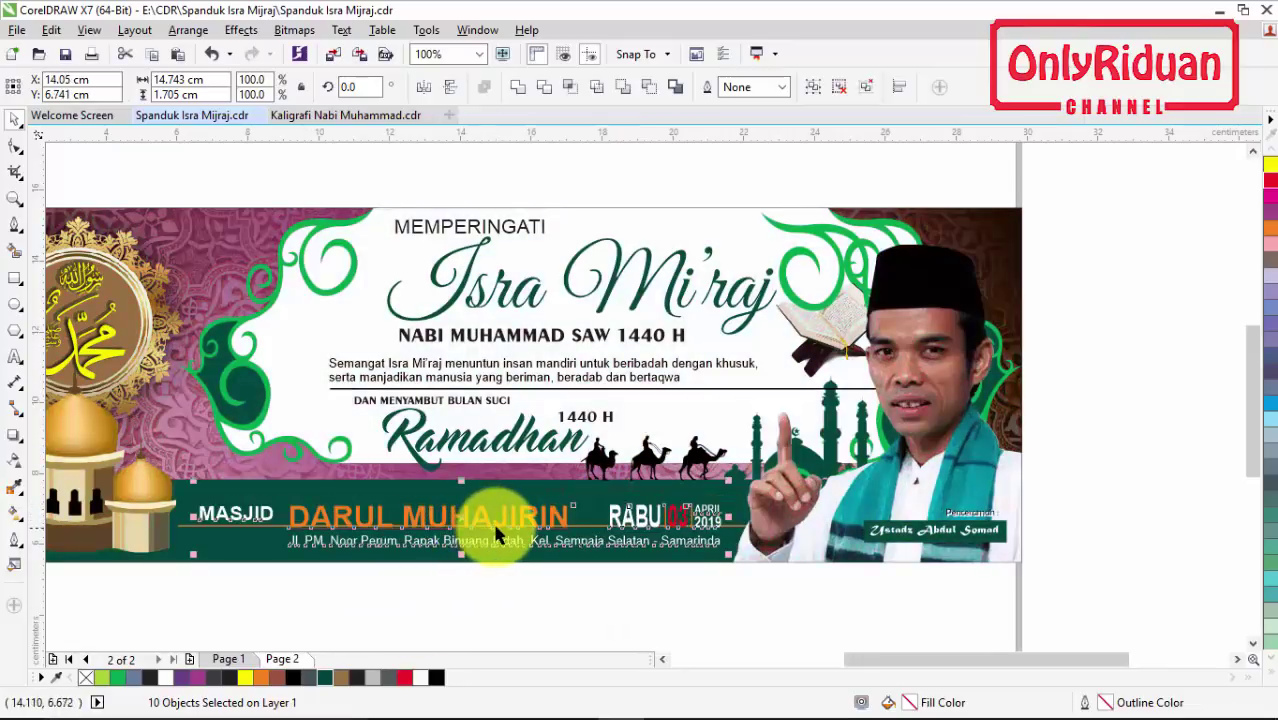
{"action": "key", "text": "Up"}
{"action": "key", "text": "Up"}
{"action": "key", "text": "Up"}
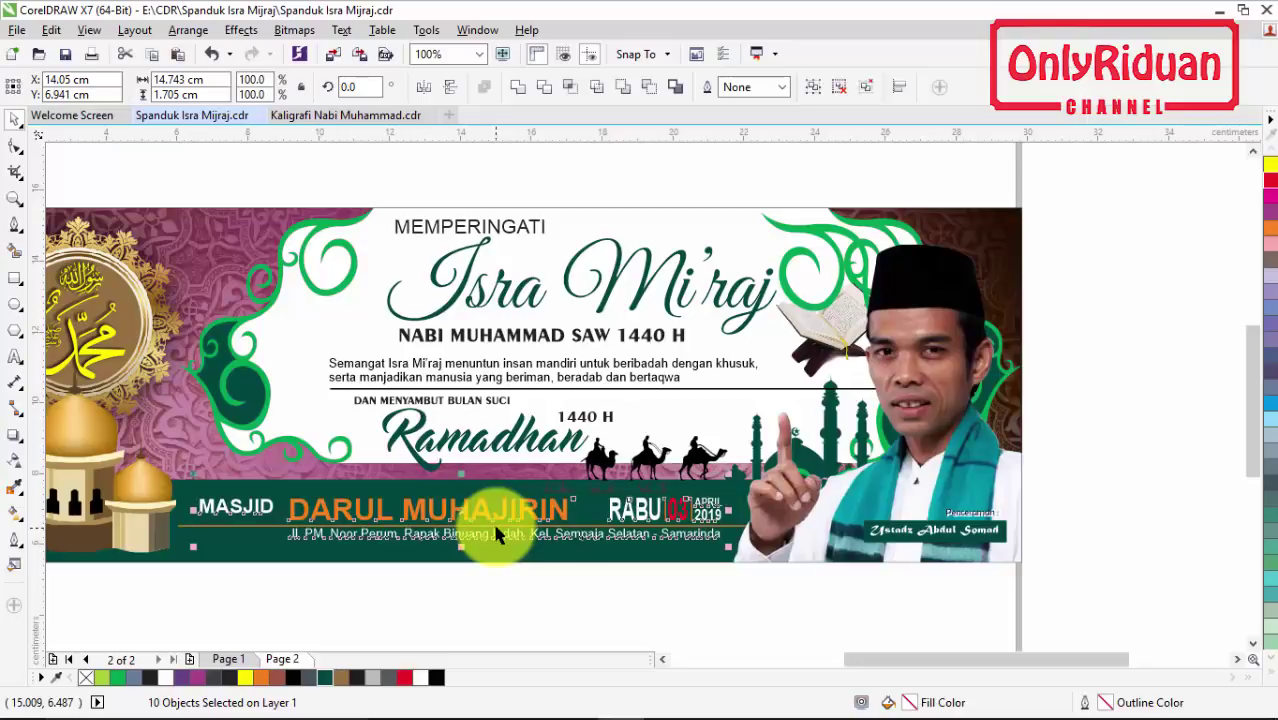
{"action": "left_click", "coordinate": [408, 580]}
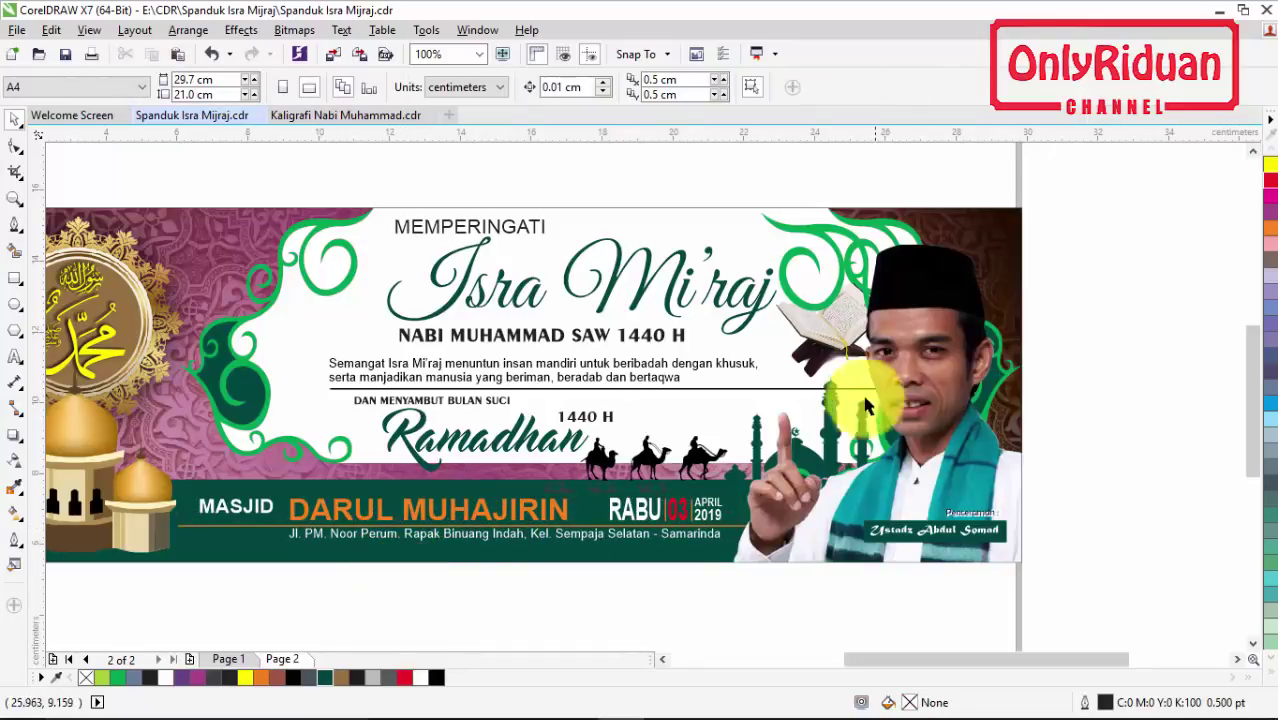
- Shift the Quran image slightly left, away from the speaker's face, to about X 24.08 cm, Y 12.07 cm
{"action": "left_click", "coordinate": [830, 342]}
{"action": "left_click_drag", "start_coordinate": [832, 342], "coordinate": [820, 339]}
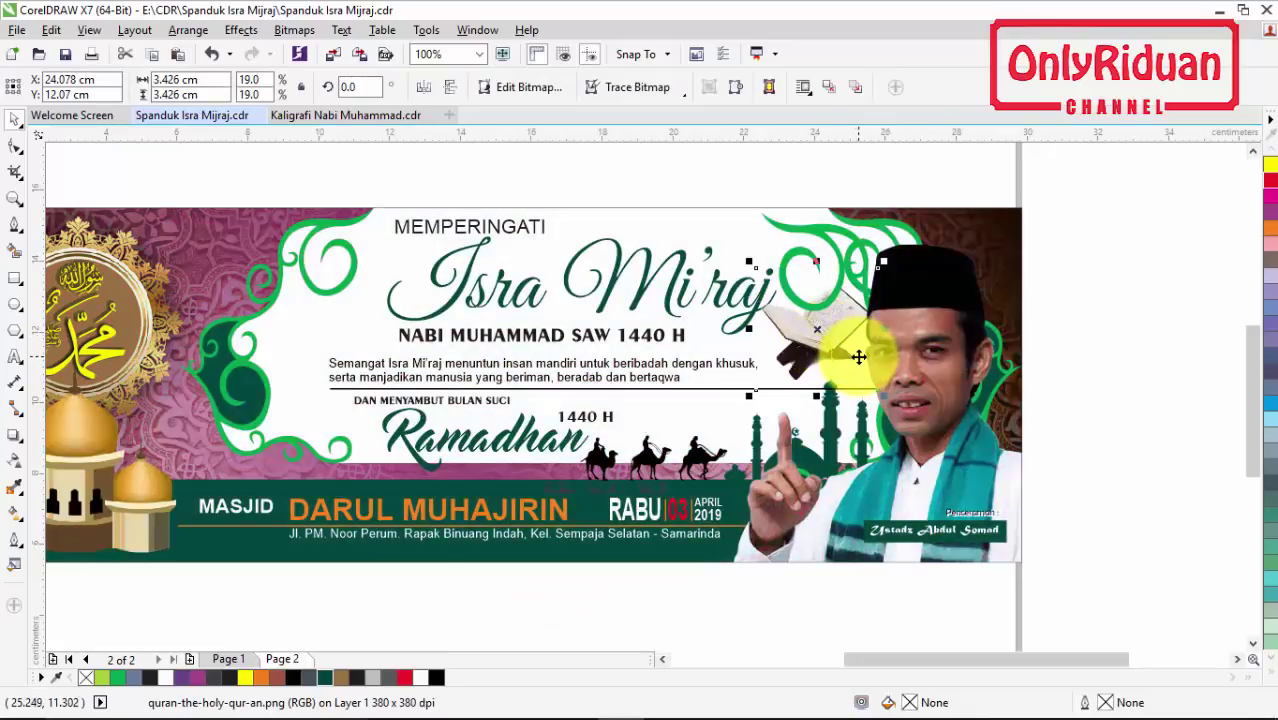
{"action": "left_click", "coordinate": [1090, 277]}
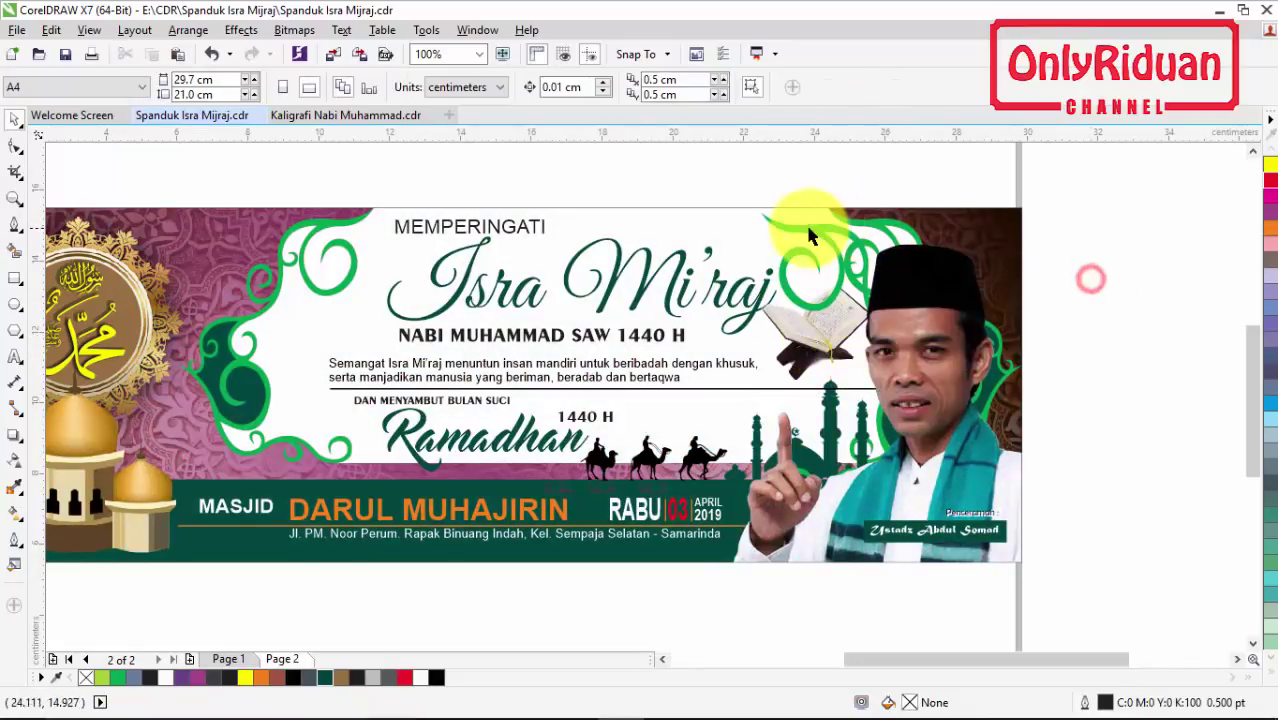
{"action": "left_click", "coordinate": [806, 227]}
{"action": "key", "text": "Escape"}
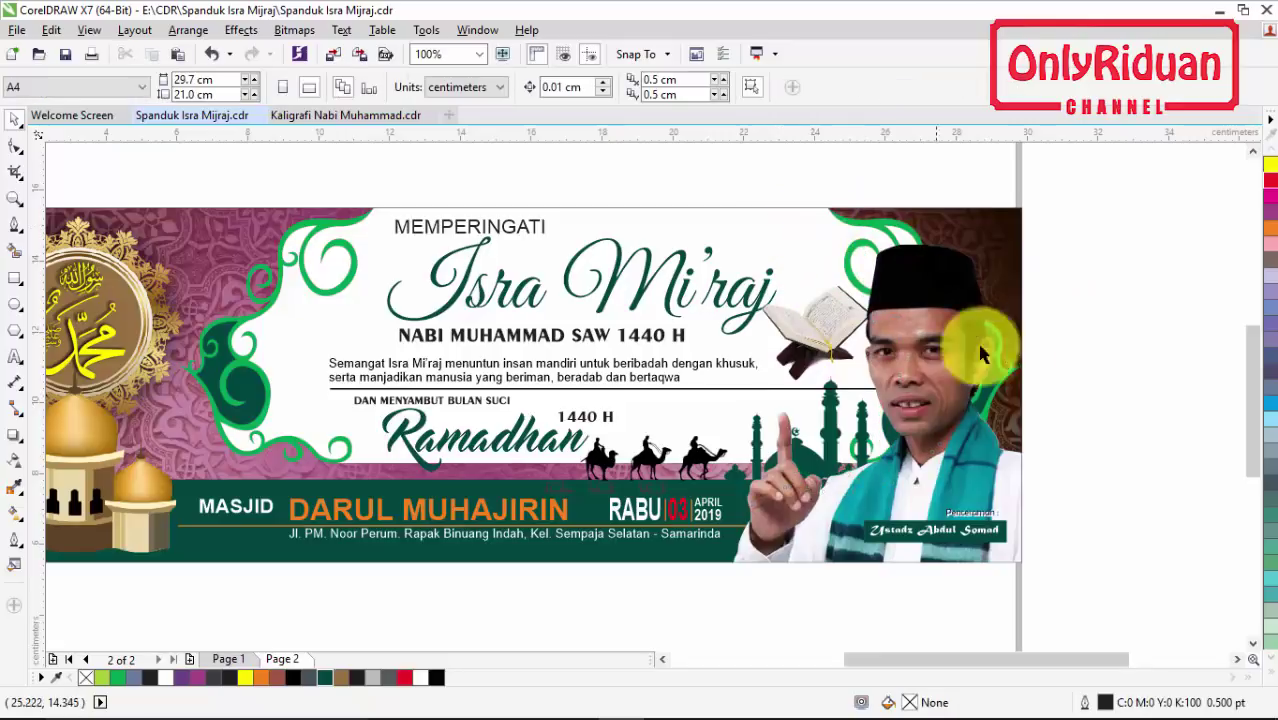
{"action": "scroll", "coordinate": [1084, 432], "scroll_direction": "down", "scroll_amount": 1}
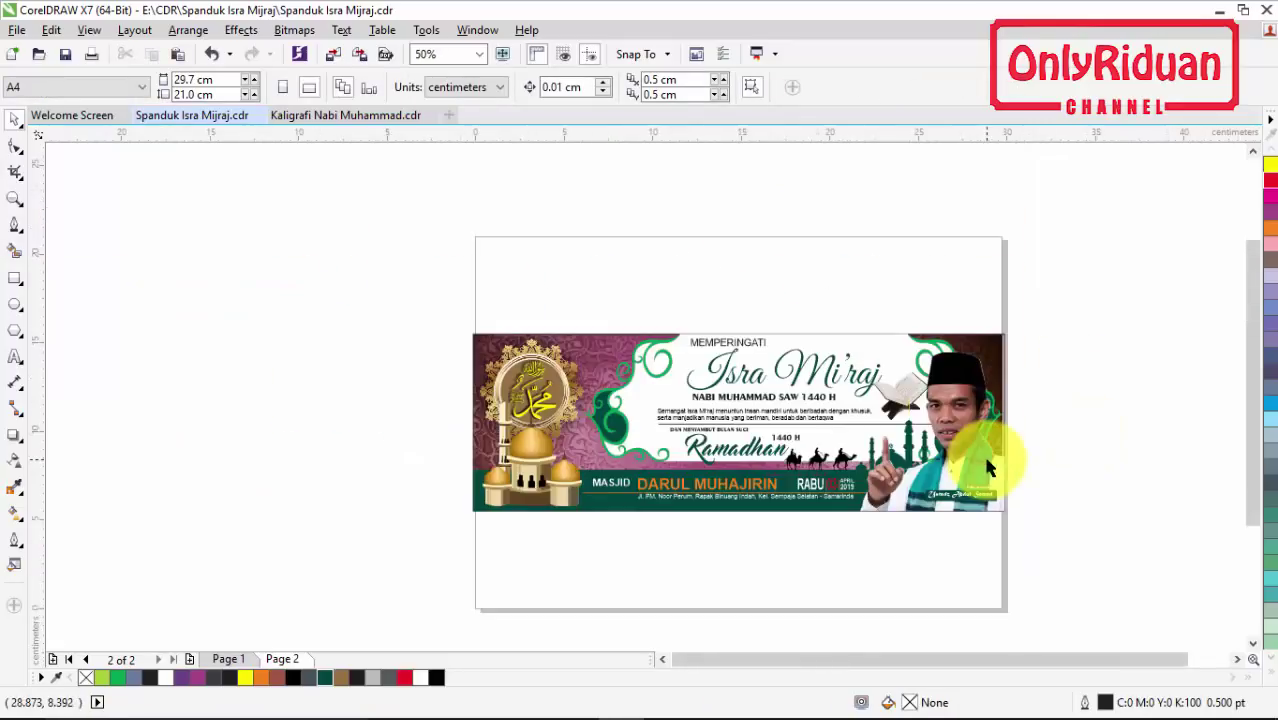
- Shrink the golden mosque image to about 5.22 x 5.81 cm and move it into the banner's lower left corner
{"action": "left_click", "coordinate": [15, 199]}
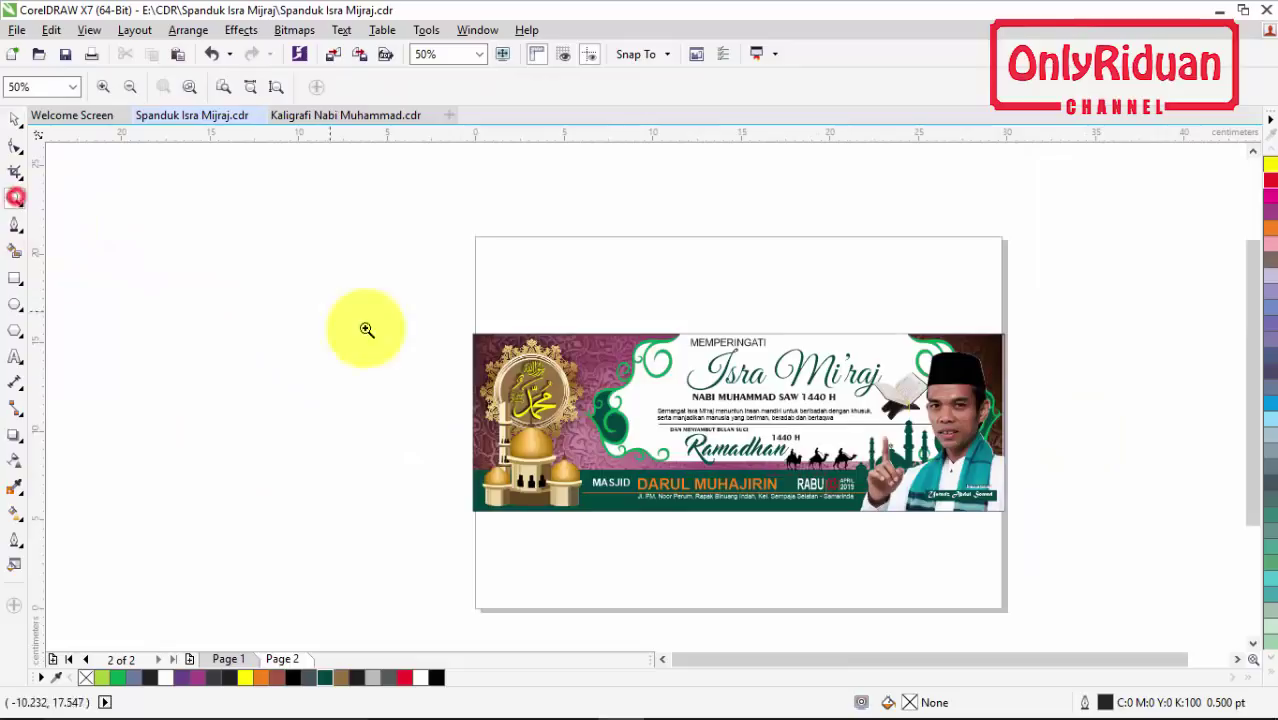
{"action": "left_click_drag", "start_coordinate": [441, 317], "coordinate": [1047, 519]}
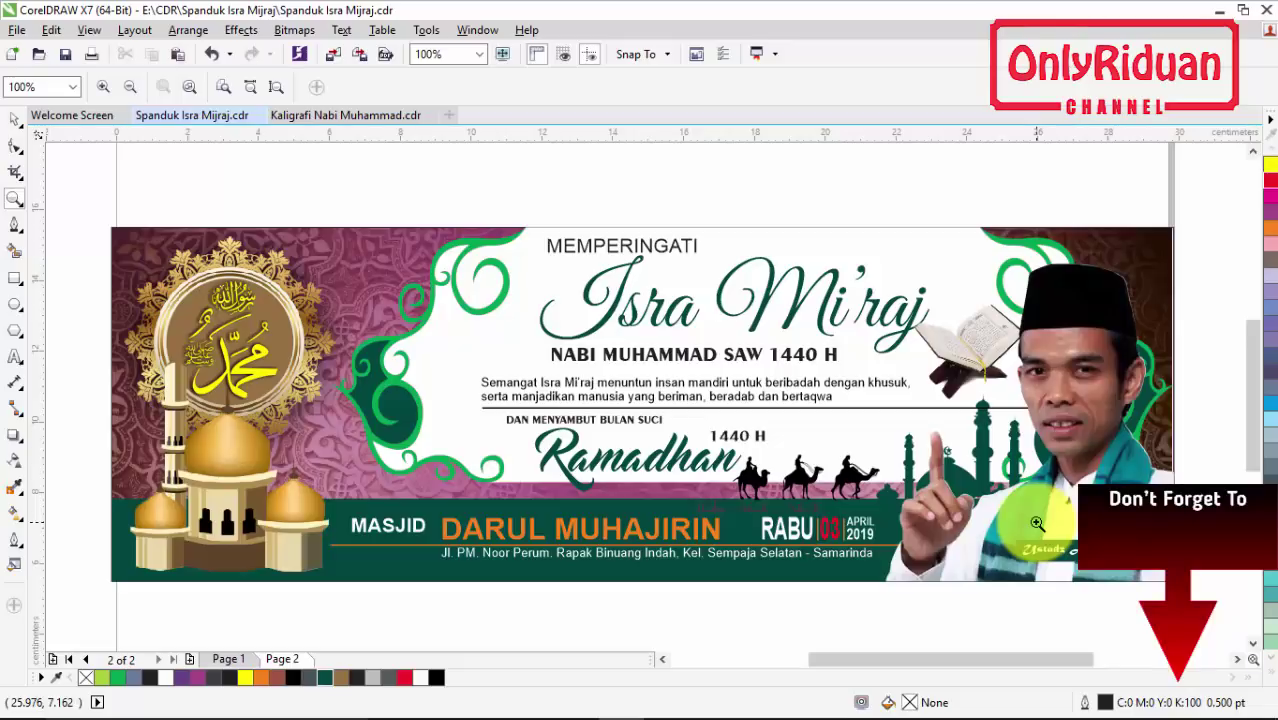
{"action": "left_click", "coordinate": [18, 120]}
{"action": "left_click", "coordinate": [183, 452]}
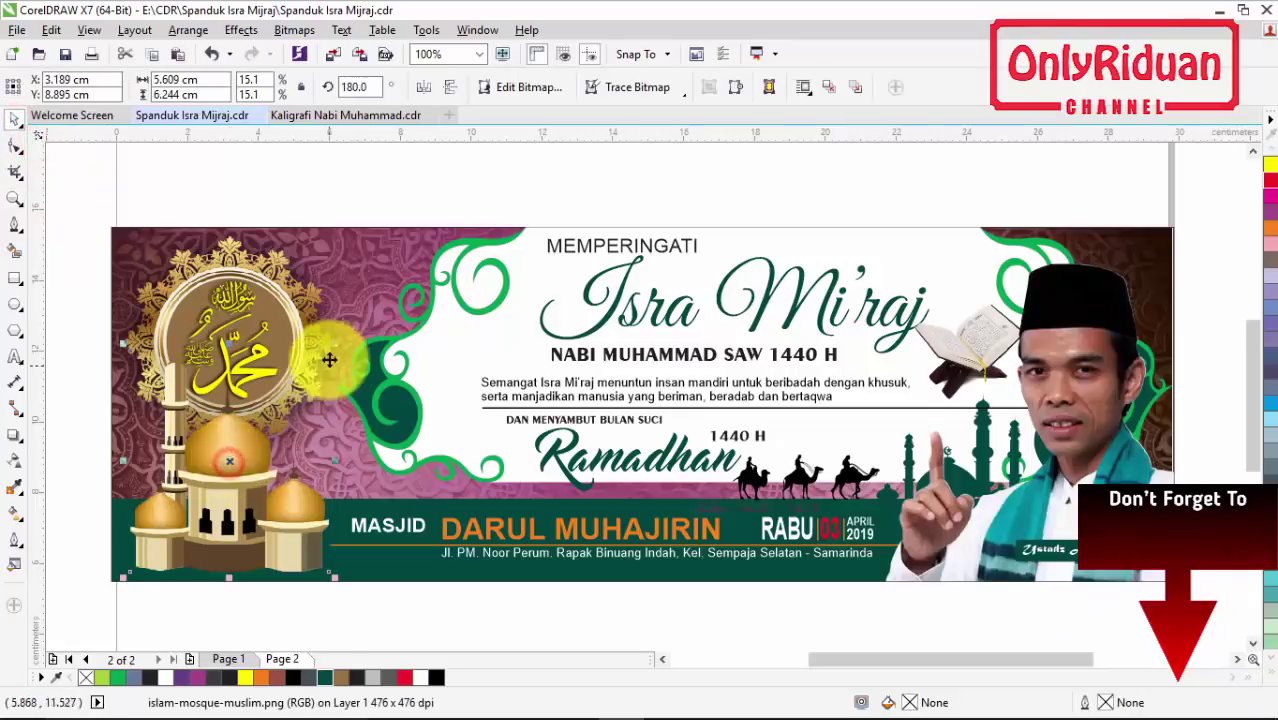
{"action": "mouse_move", "coordinate": [337, 345]}
{"action": "left_mouse_down"}
{"action": "mouse_move", "coordinate": [315, 352]}
{"action": "mouse_move", "coordinate": [323, 360]}
{"action": "left_mouse_up"}
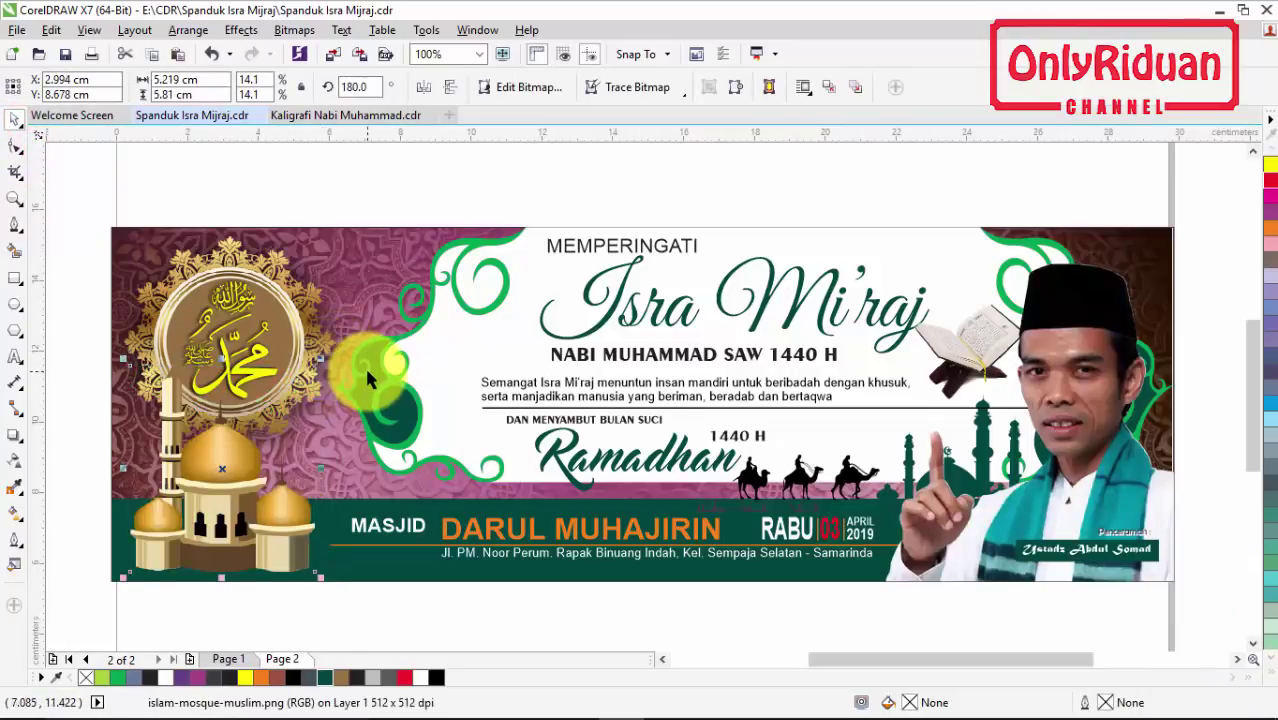
{"action": "left_click_drag", "start_coordinate": [222, 468], "coordinate": [210, 477]}
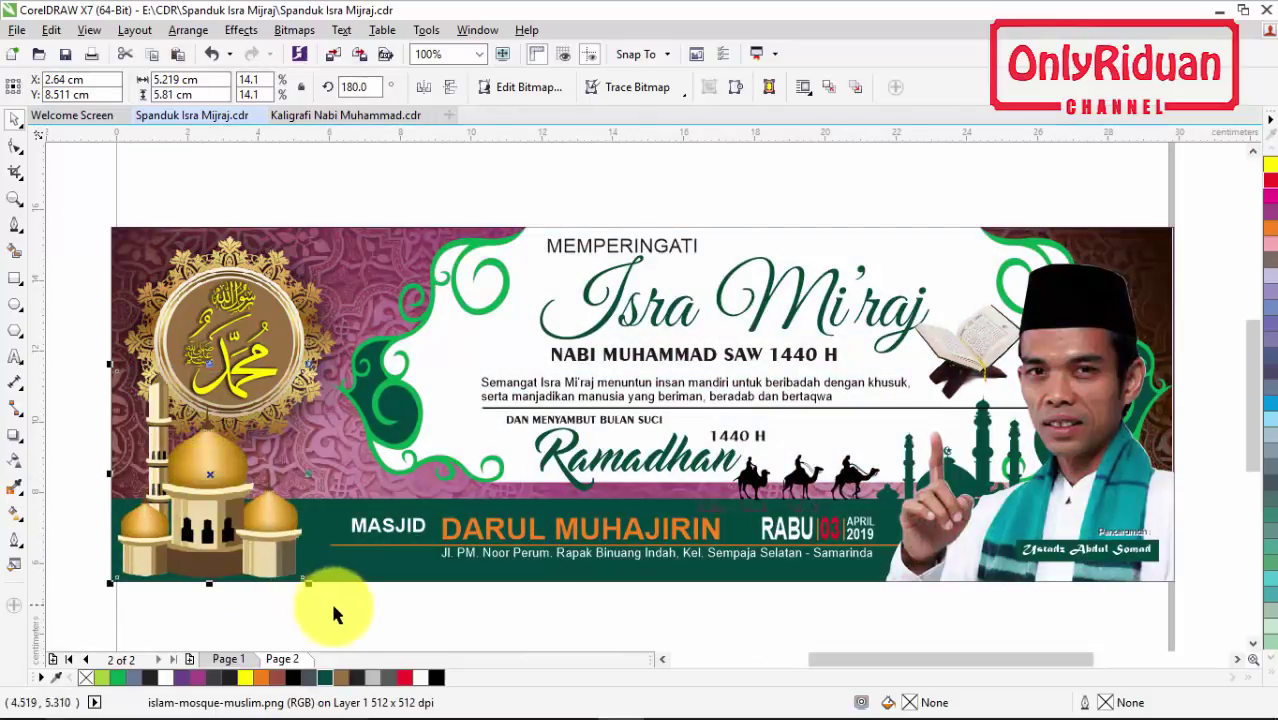
{"action": "left_click", "coordinate": [338, 607]}
- Nudge the title and greeting texts together with the Quran image left, centring them at about X 17.6 cm
{"action": "left_click_drag", "start_coordinate": [464, 186], "coordinate": [1062, 501]}
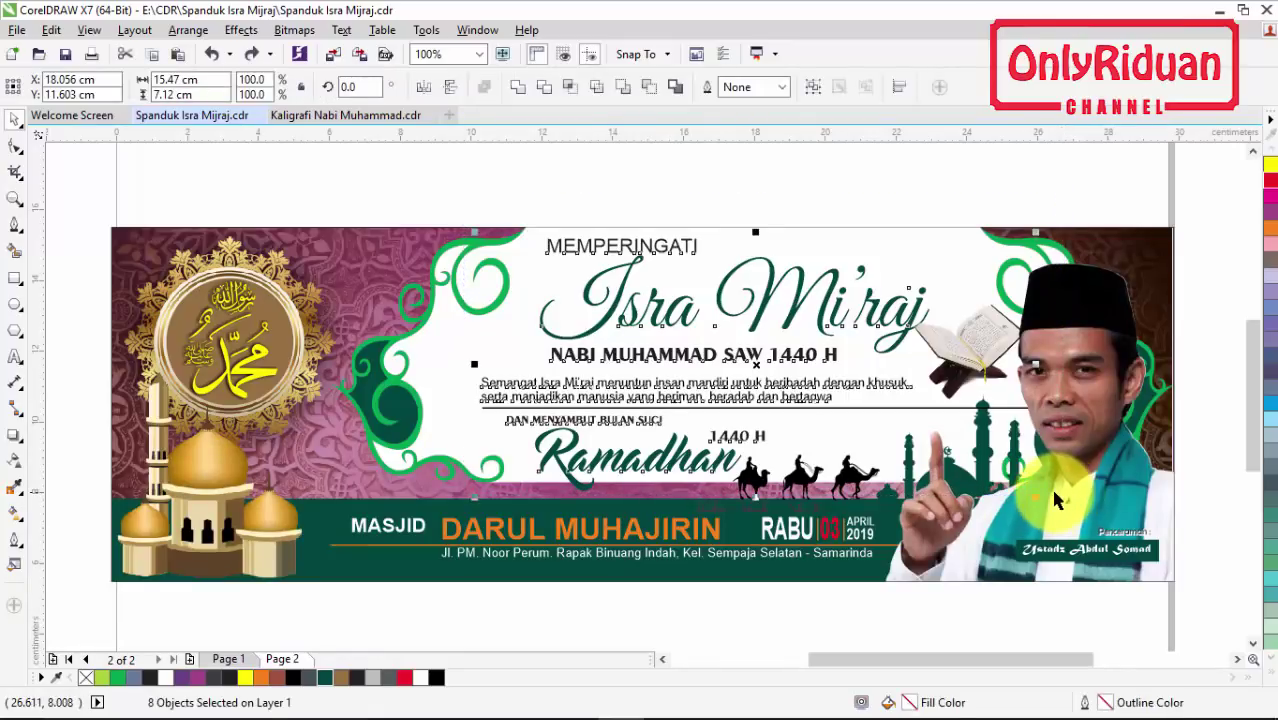
{"action": "key", "text": "Left"}
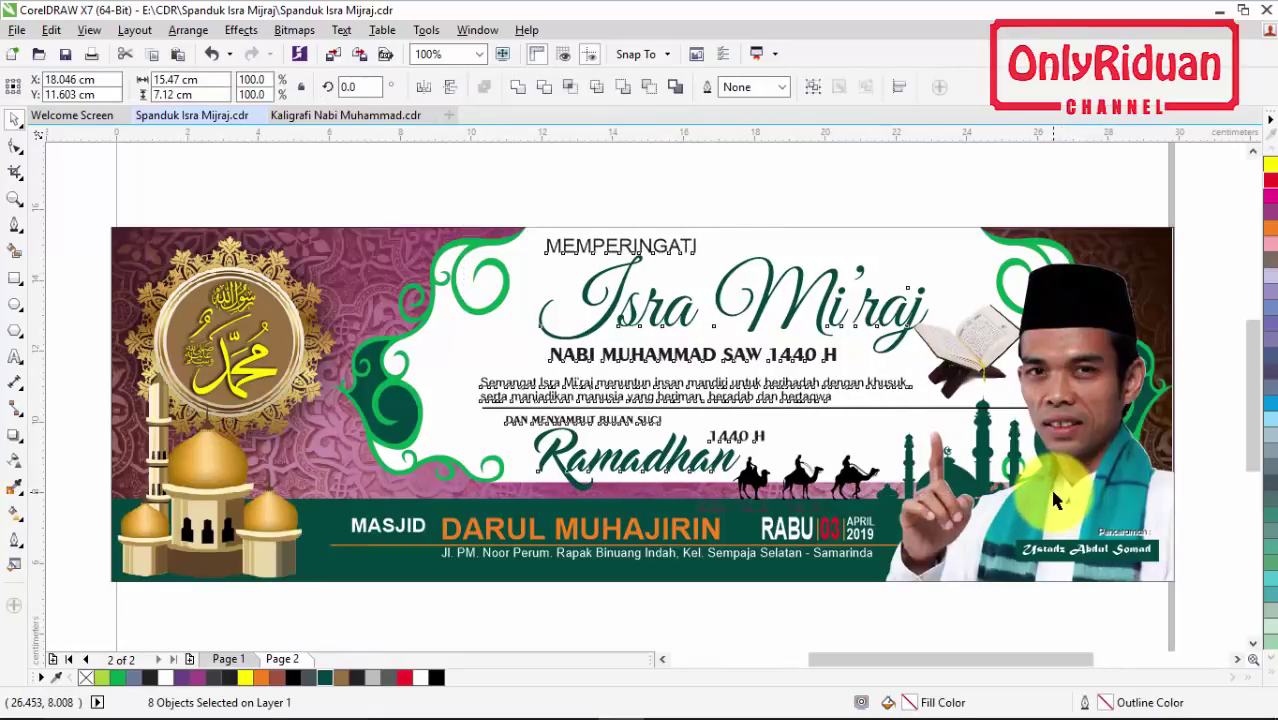
{"action": "key", "text": "Left"}
{"action": "key", "text": "Left"}
{"action": "key", "text": "Left"}
{"action": "key", "text": "Left"}
{"action": "key", "text": "Left"}
{"action": "key", "text": "Left"}
{"action": "key", "text": "Left"}
{"action": "key", "text": "Left"}
{"action": "key", "text": "Left"}
{"action": "key", "text": "Left"}
{"action": "key", "text": "Left"}
{"action": "key", "text": "Left"}
{"action": "key", "text": "Left"}
{"action": "key", "text": "Left"}
{"action": "key", "text": "Left"}
{"action": "key", "text": "Left"}
{"action": "key", "text": "Left"}
{"action": "key", "text": "Left"}
{"action": "key", "text": "Left"}
{"action": "key", "text": "Left"}
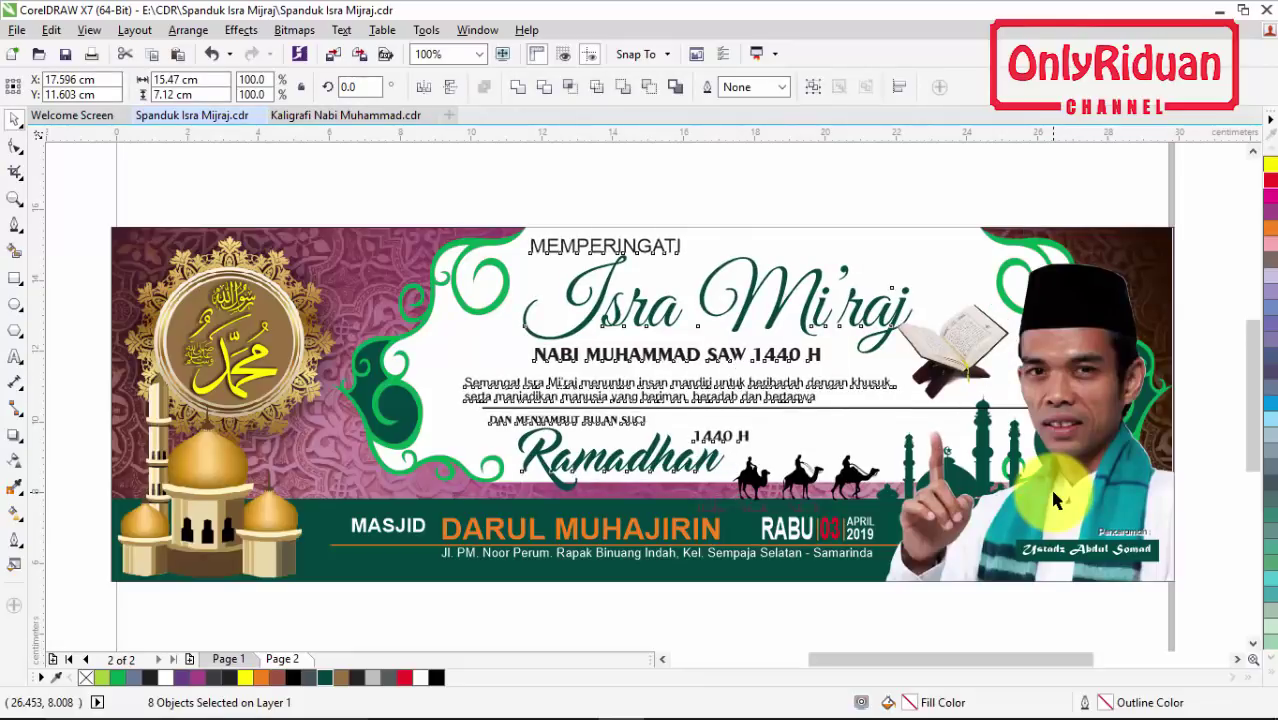
- Move the Quran image slightly lower beside the title, to about X 23.68 cm, Y 11.94 cm
{"action": "left_click", "coordinate": [864, 180]}
{"action": "left_click", "coordinate": [953, 362]}
{"action": "left_click_drag", "start_coordinate": [953, 362], "coordinate": [958, 362]}
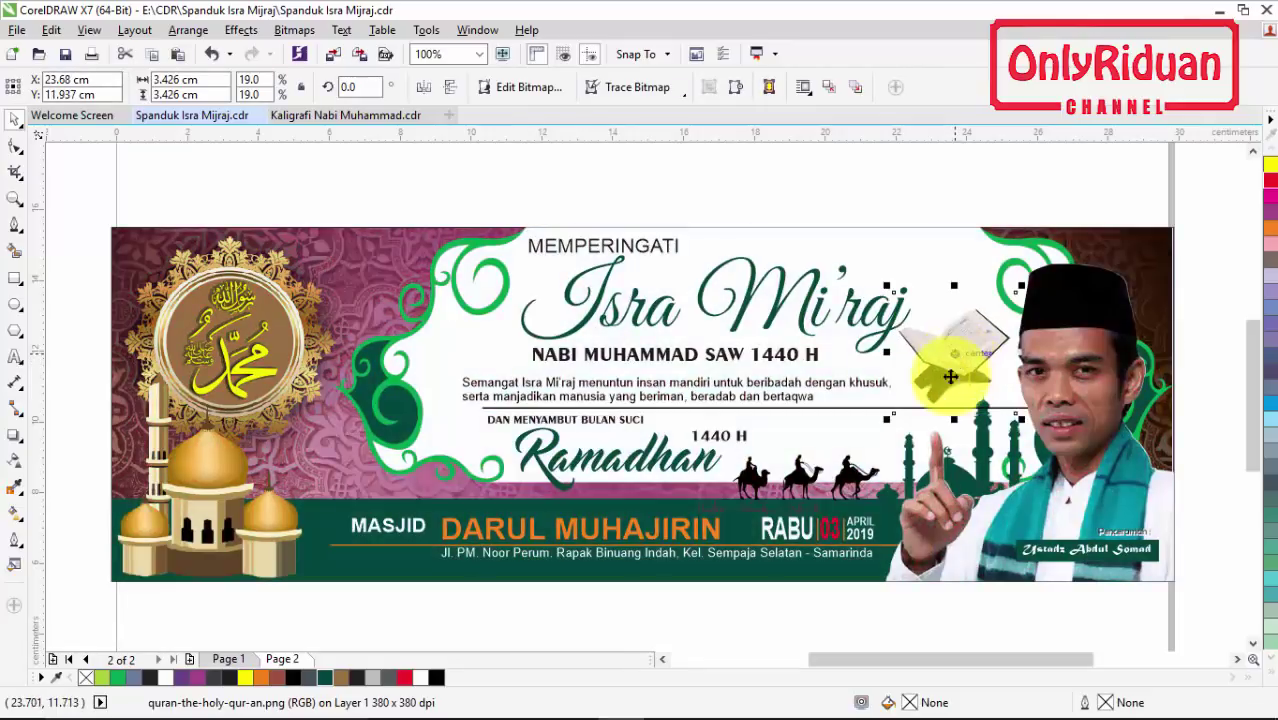
{"action": "left_click", "coordinate": [910, 620]}
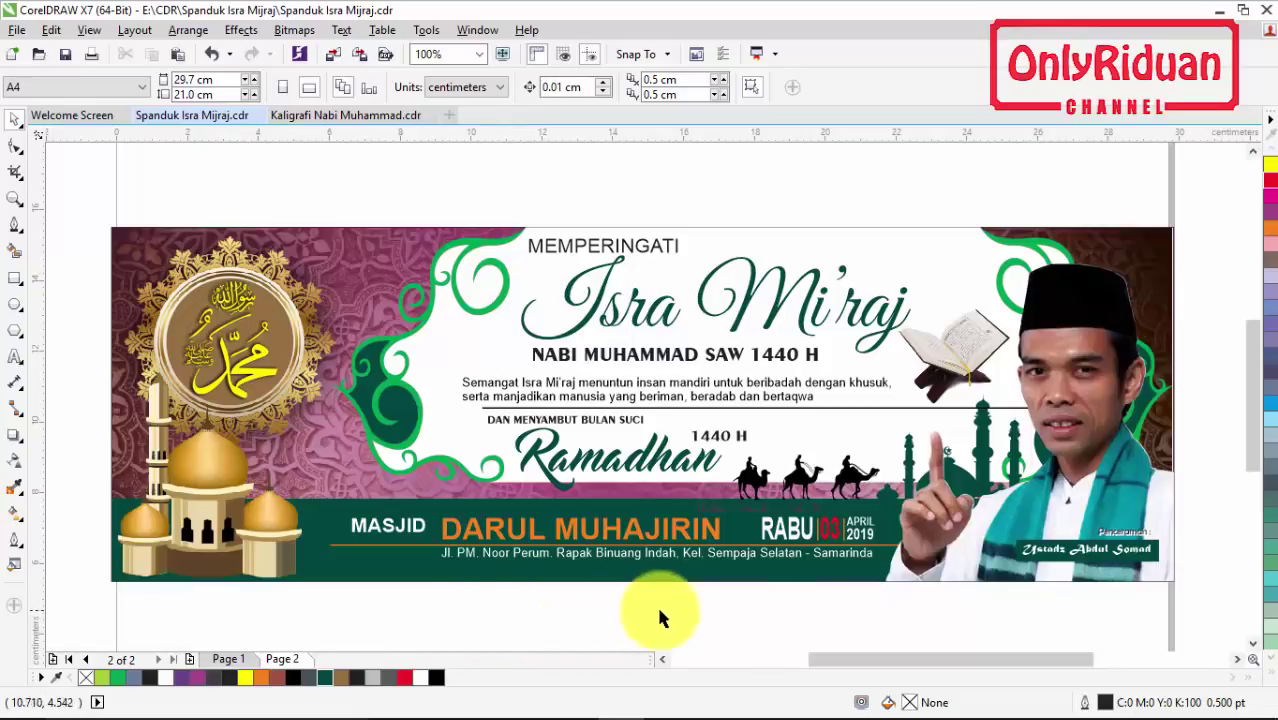
- Select all the objects of the page 2 banner and group them
{"action": "left_click_drag", "start_coordinate": [1203, 604], "coordinate": [172, 207]}
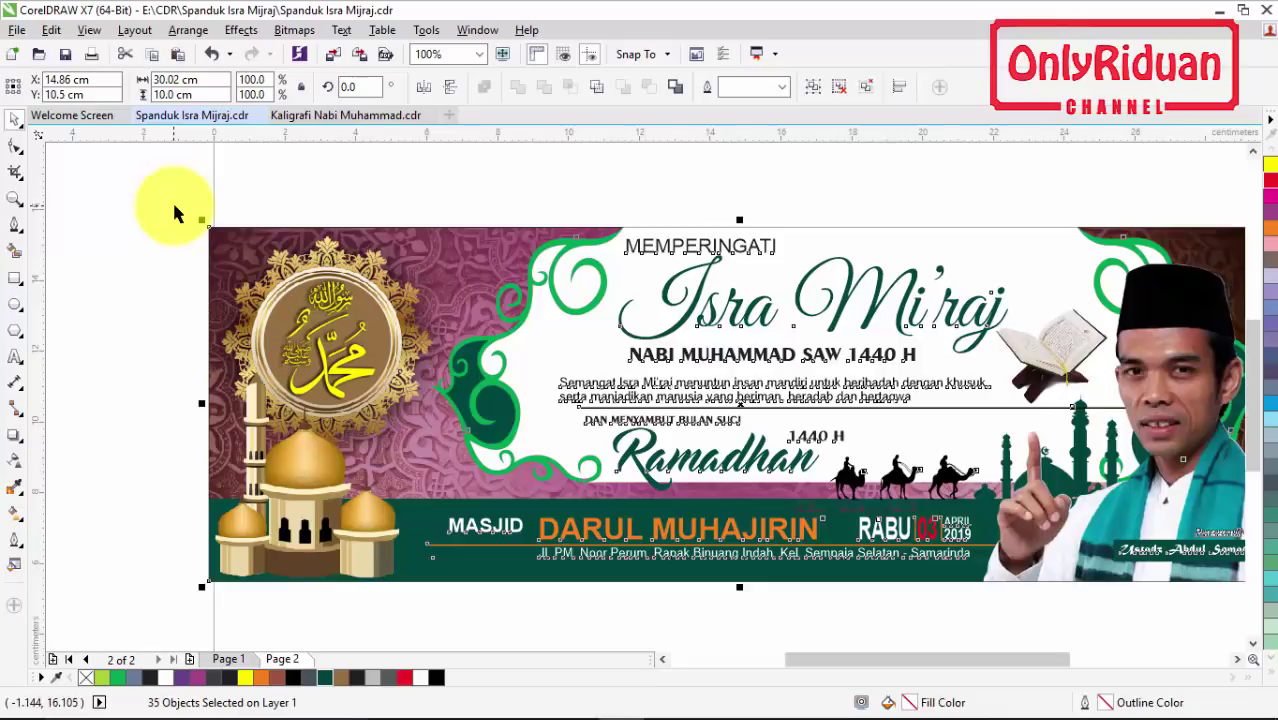
{"action": "left_click", "coordinate": [813, 88]}
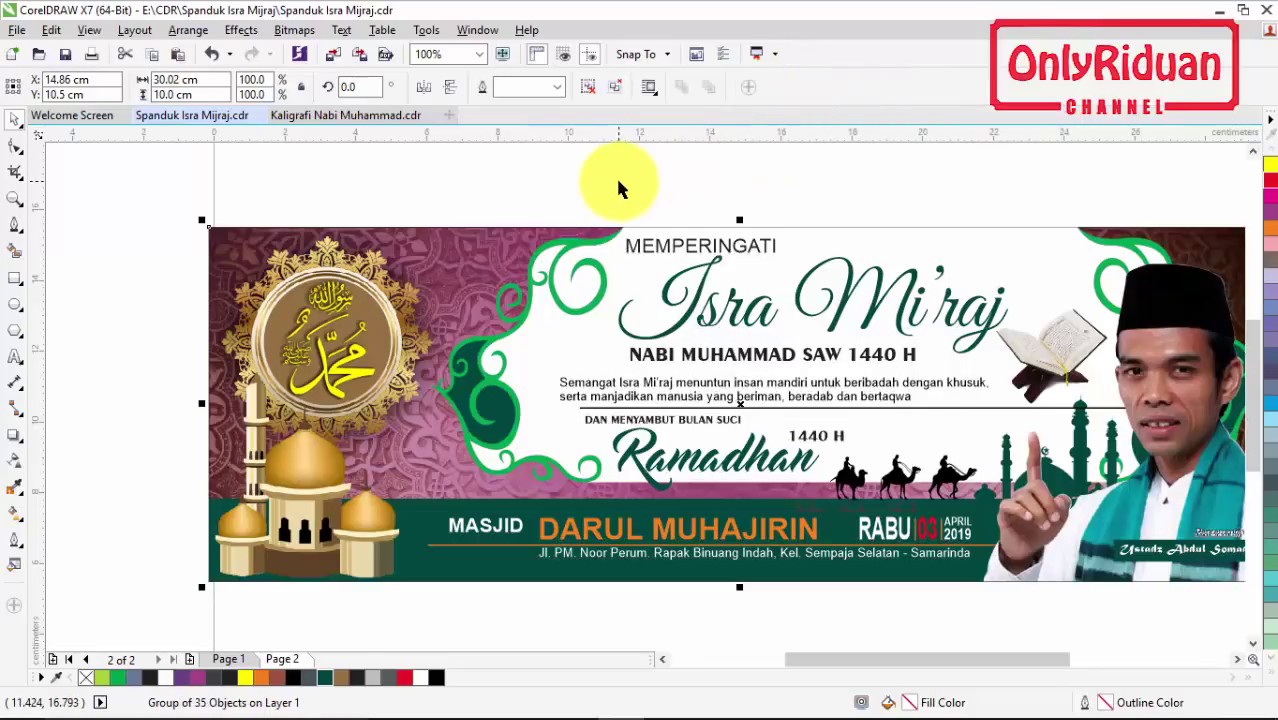
{"action": "scroll", "coordinate": [608, 185], "scroll_direction": "down", "scroll_amount": 2}
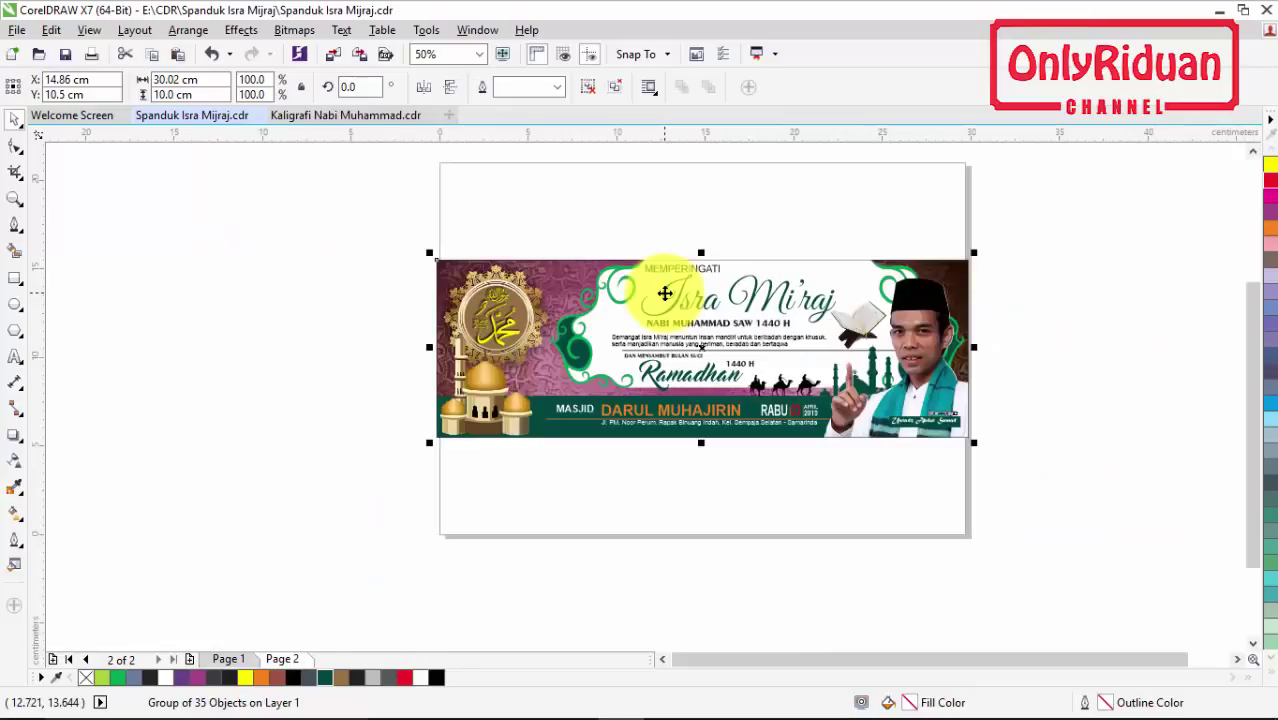
- Start exporting the grouped banner and choose the Spanduk Isra Mi'raj folder inside Pictures as the destination
{"action": "left_click", "coordinate": [17, 29]}
{"action": "left_click", "coordinate": [50, 337]}
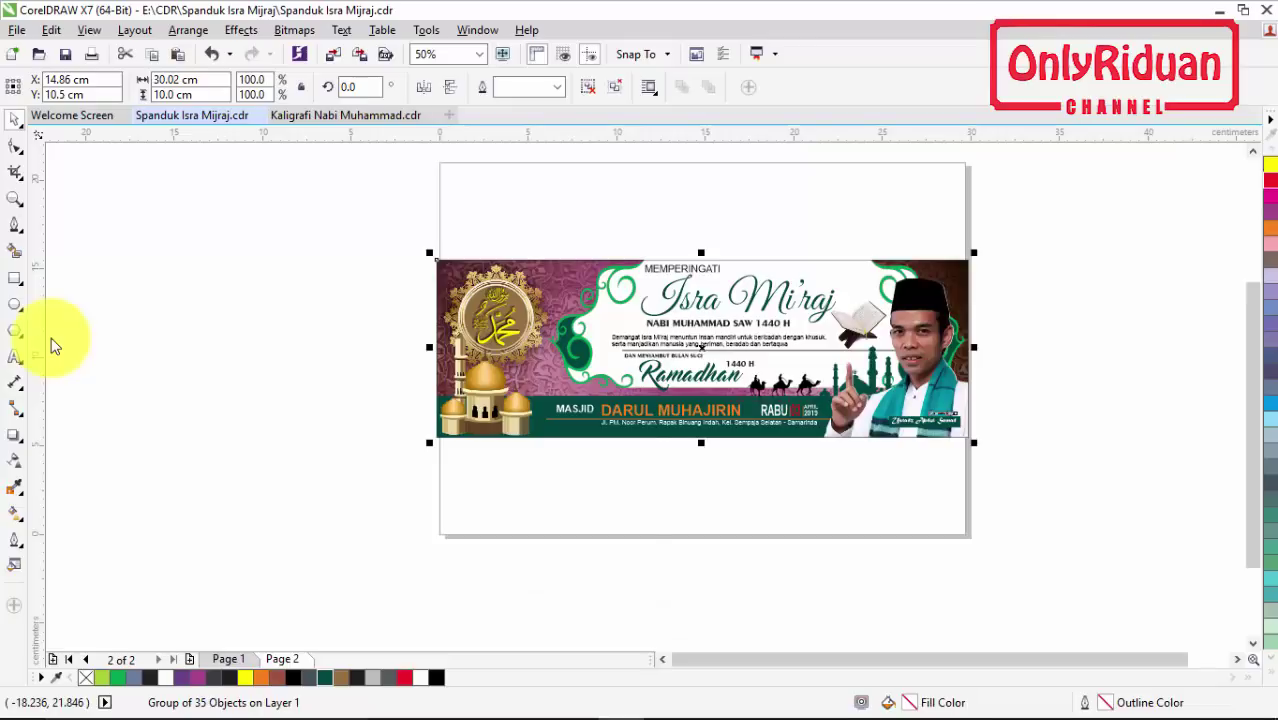
{"action": "left_click", "coordinate": [103, 355]}
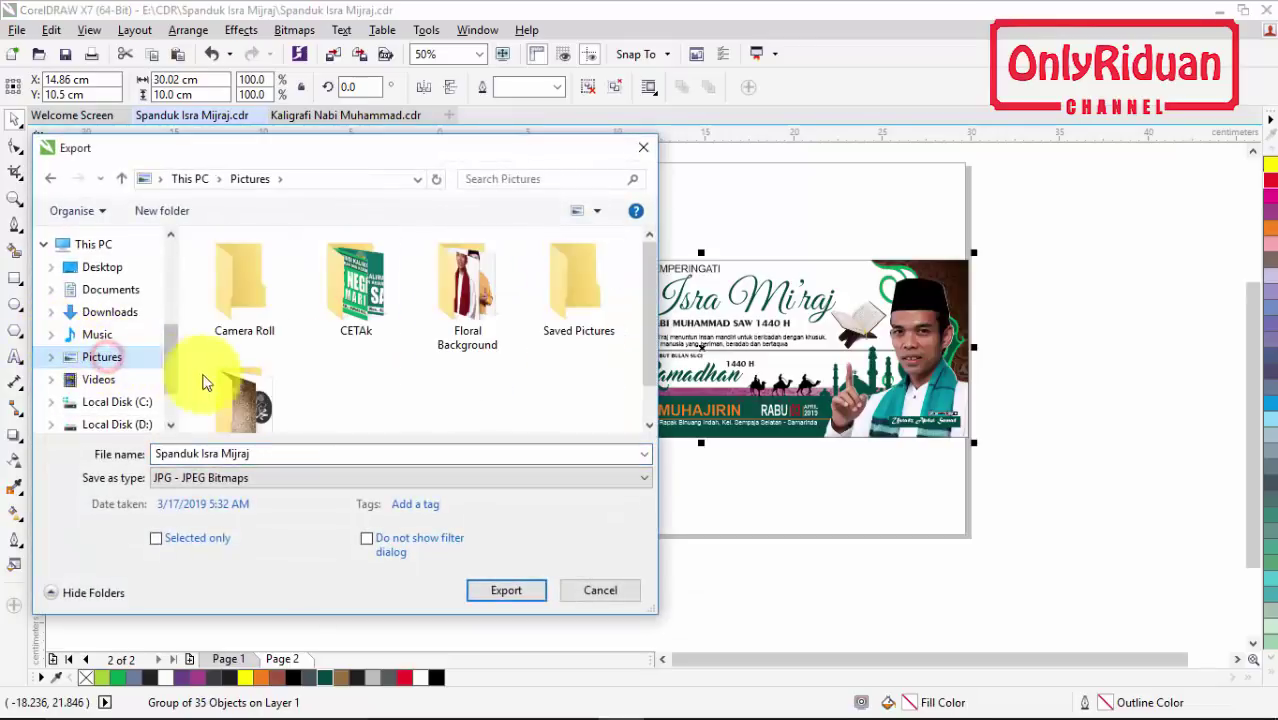
{"action": "double_click", "coordinate": [262, 398]}
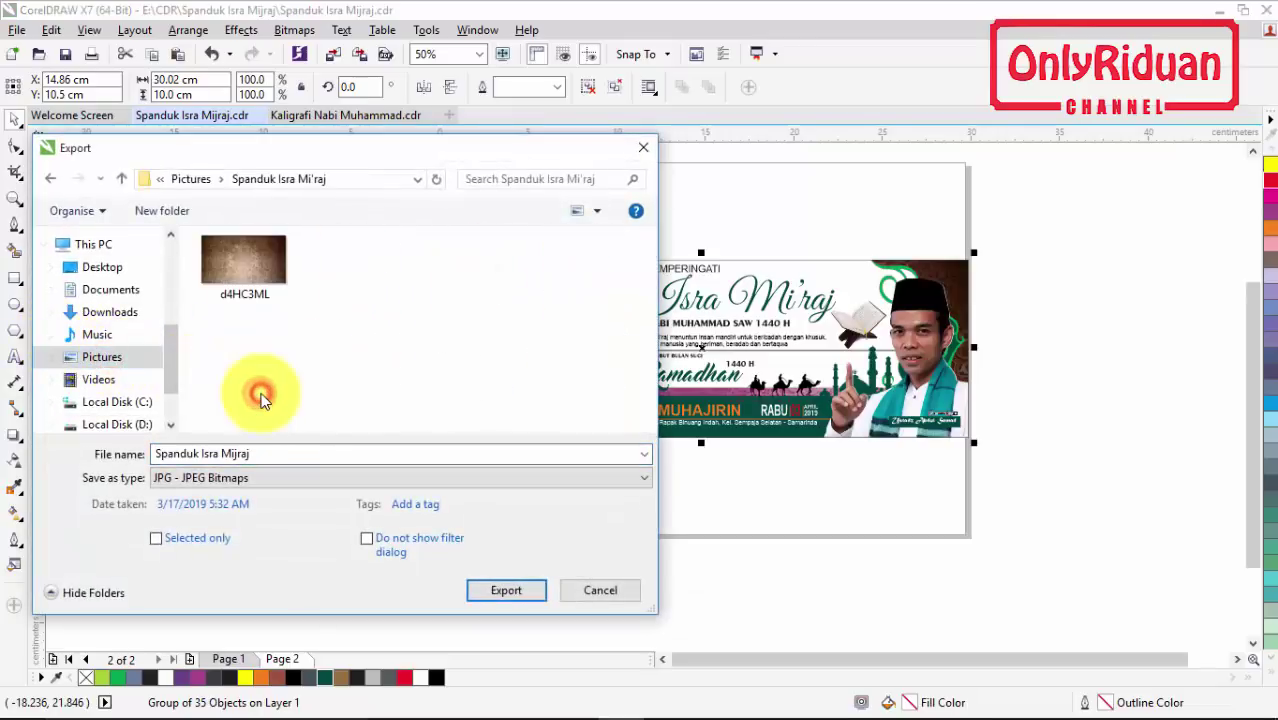
- Name the export file Banner 1x3m, use the JPG - JPEG Bitmaps format and proceed to the JPEG export settings
{"action": "left_click", "coordinate": [261, 456]}
{"action": "double_click", "coordinate": [261, 455]}
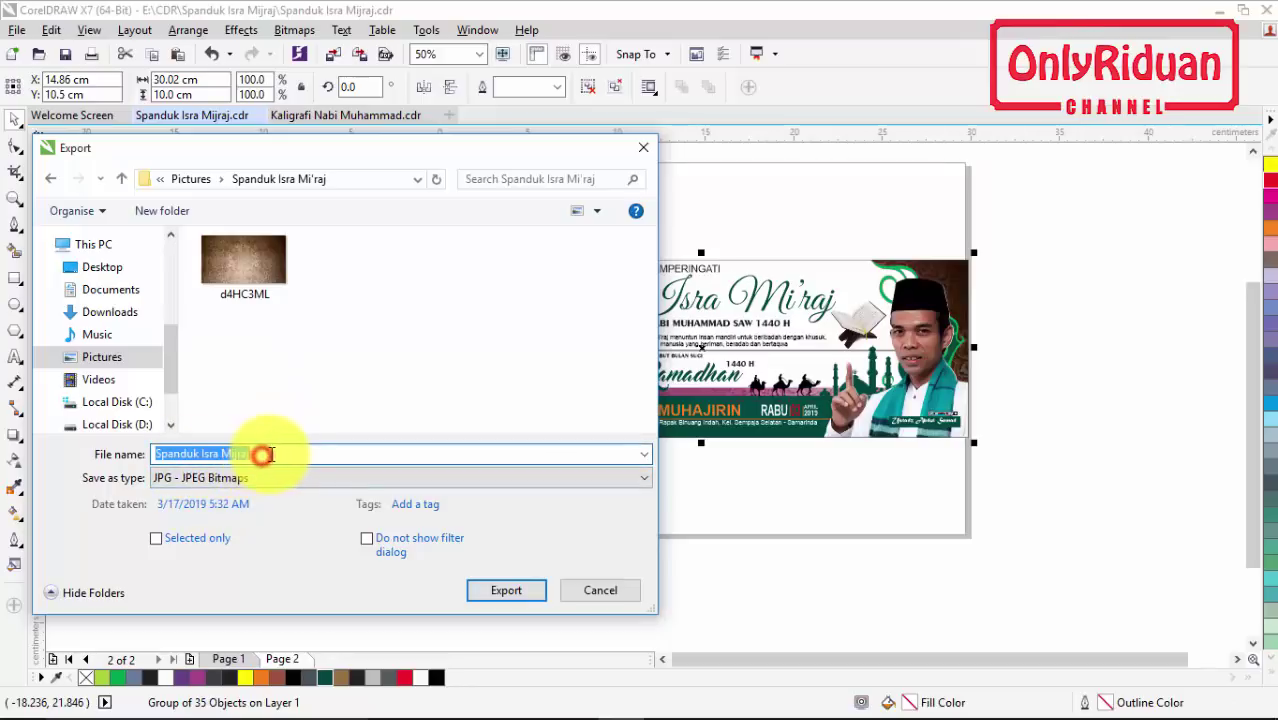
{"action": "left_click", "coordinate": [262, 455]}
{"action": "left_click_drag", "start_coordinate": [272, 454], "coordinate": [138, 455]}
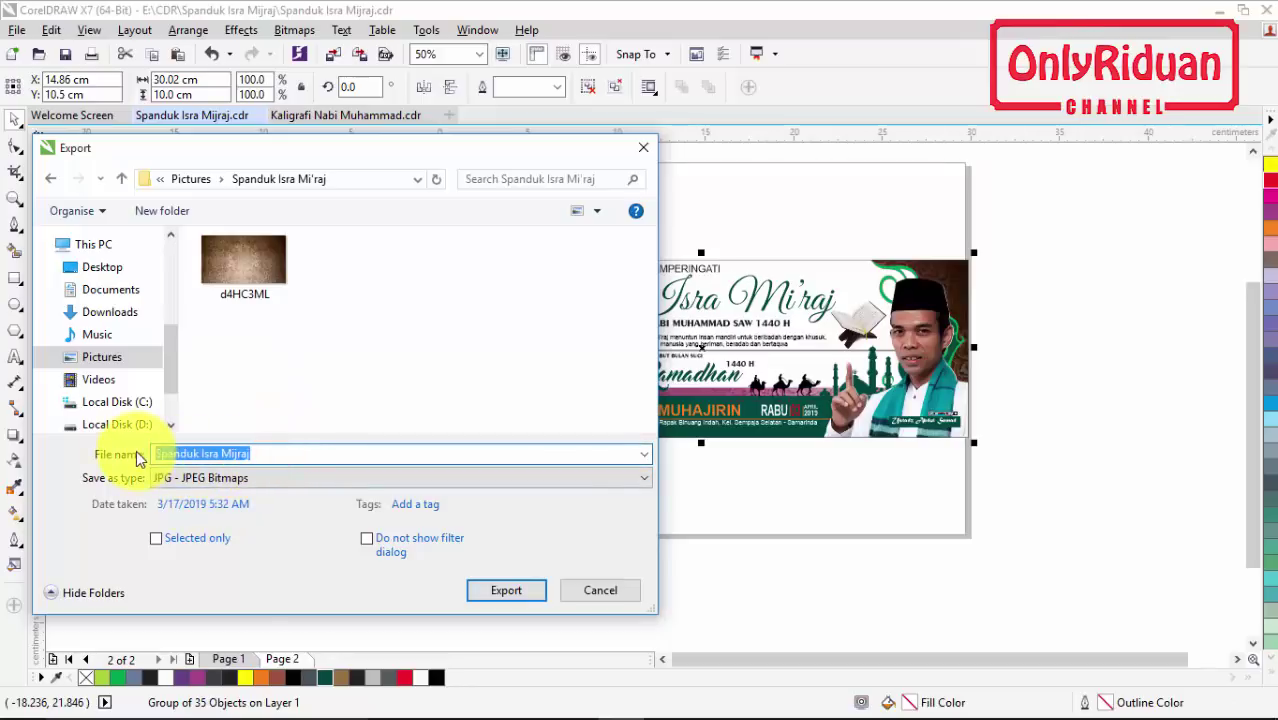
{"action": "type", "text": "Banner 1x3m"}
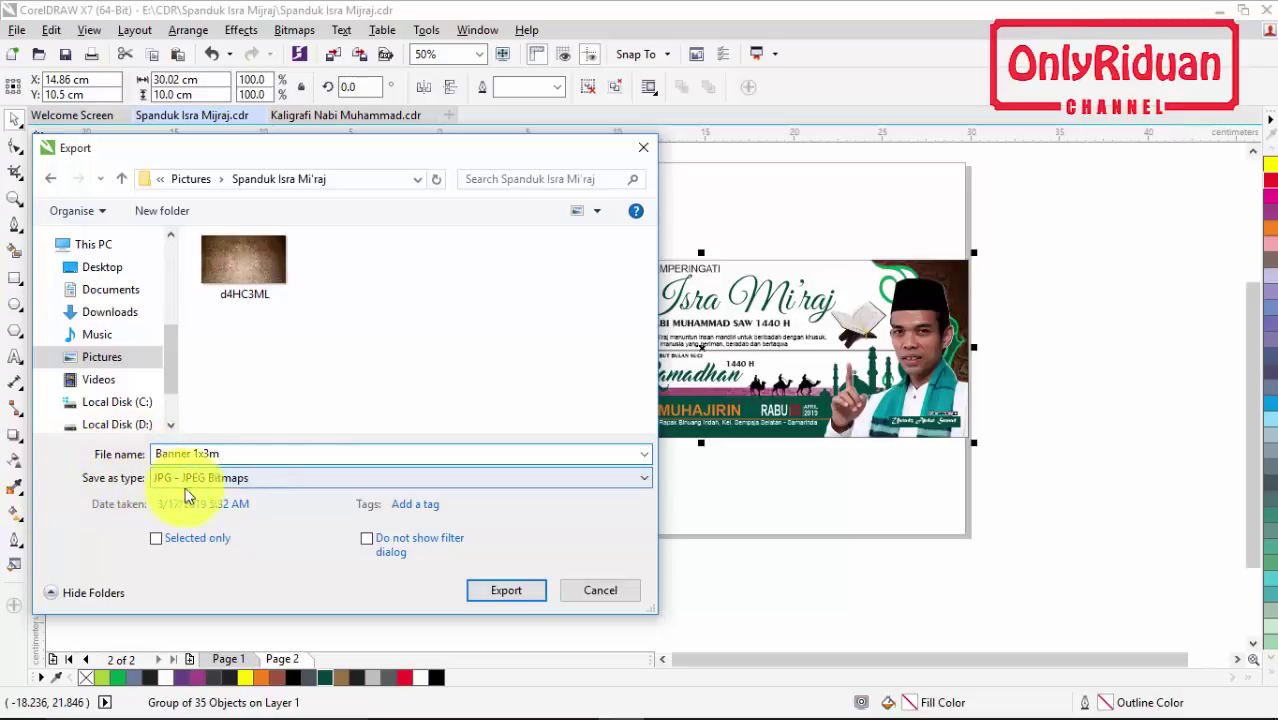
{"action": "left_click", "coordinate": [262, 479]}
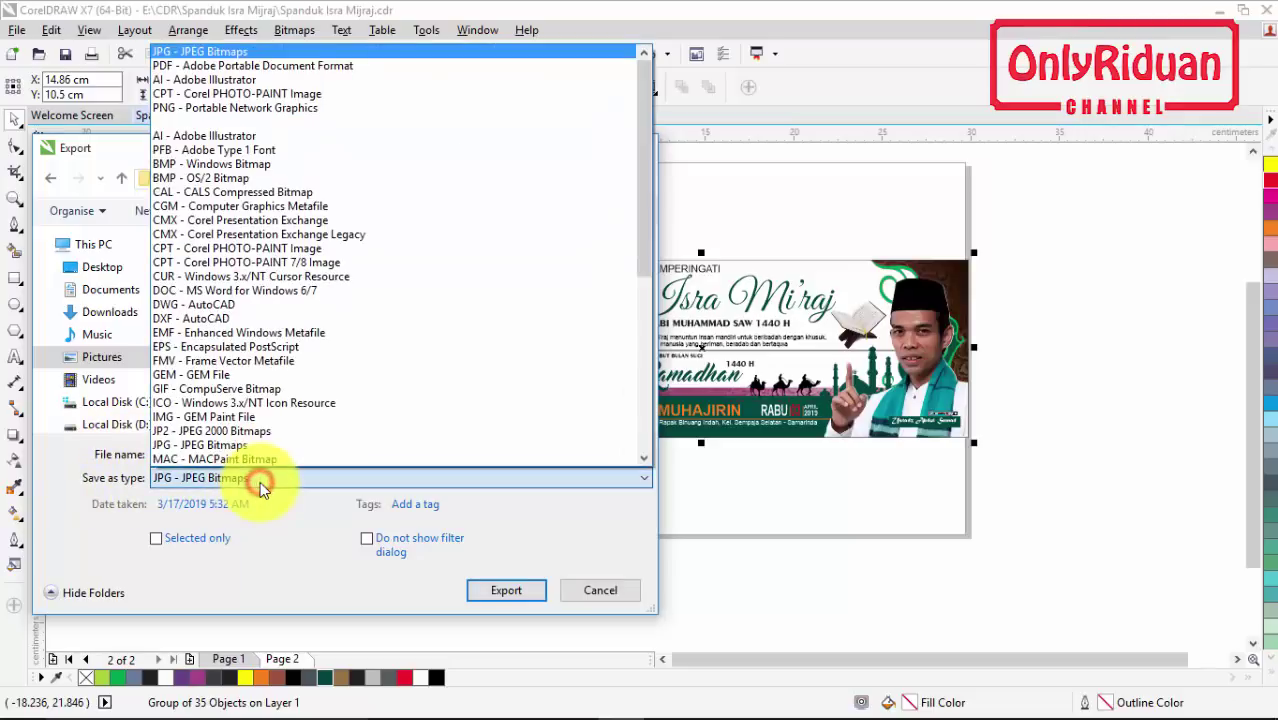
{"action": "left_click", "coordinate": [204, 50]}
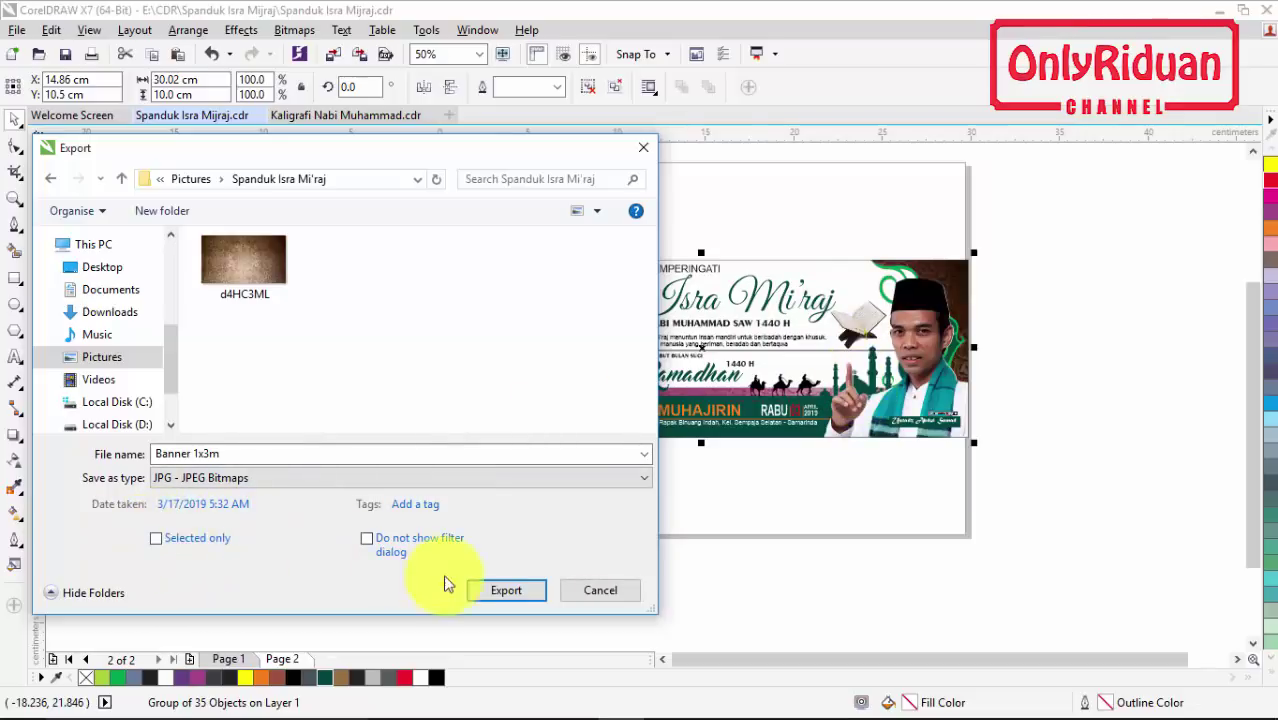
{"action": "left_click", "coordinate": [514, 591]}
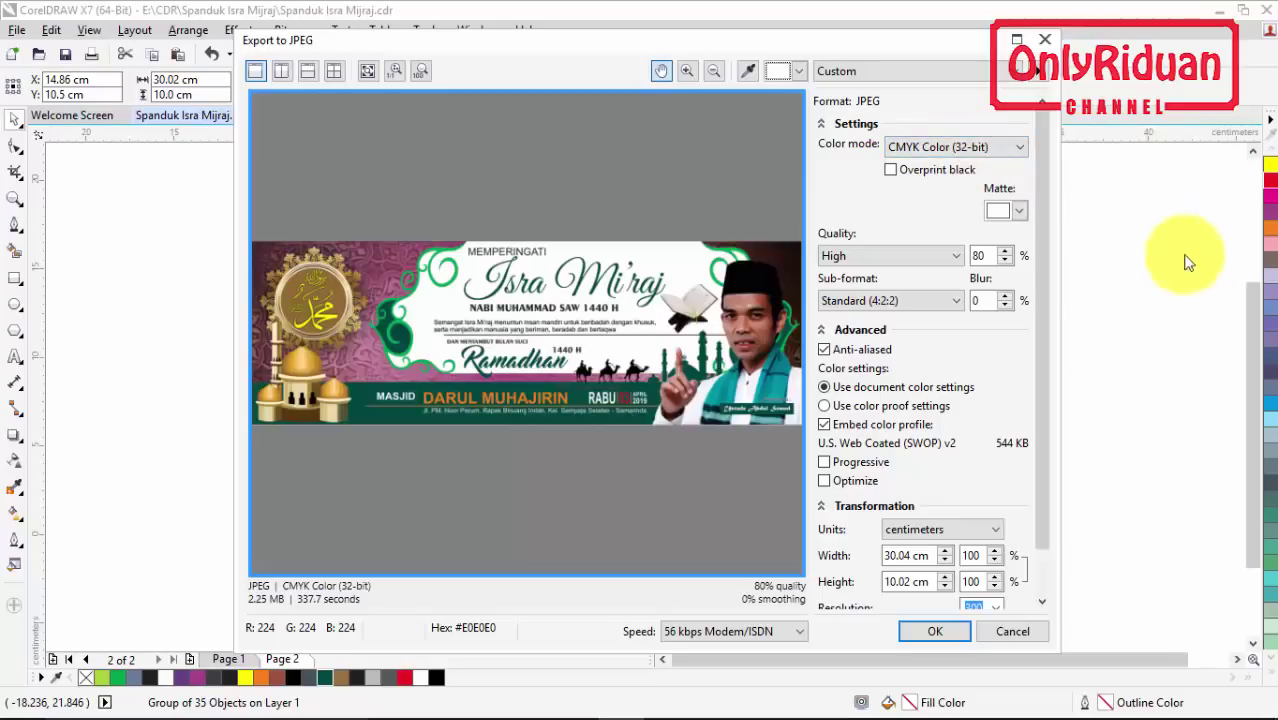
- Set the JPEG export resolution to 150
{"action": "left_click_drag", "start_coordinate": [899, 44], "coordinate": [684, 250]}
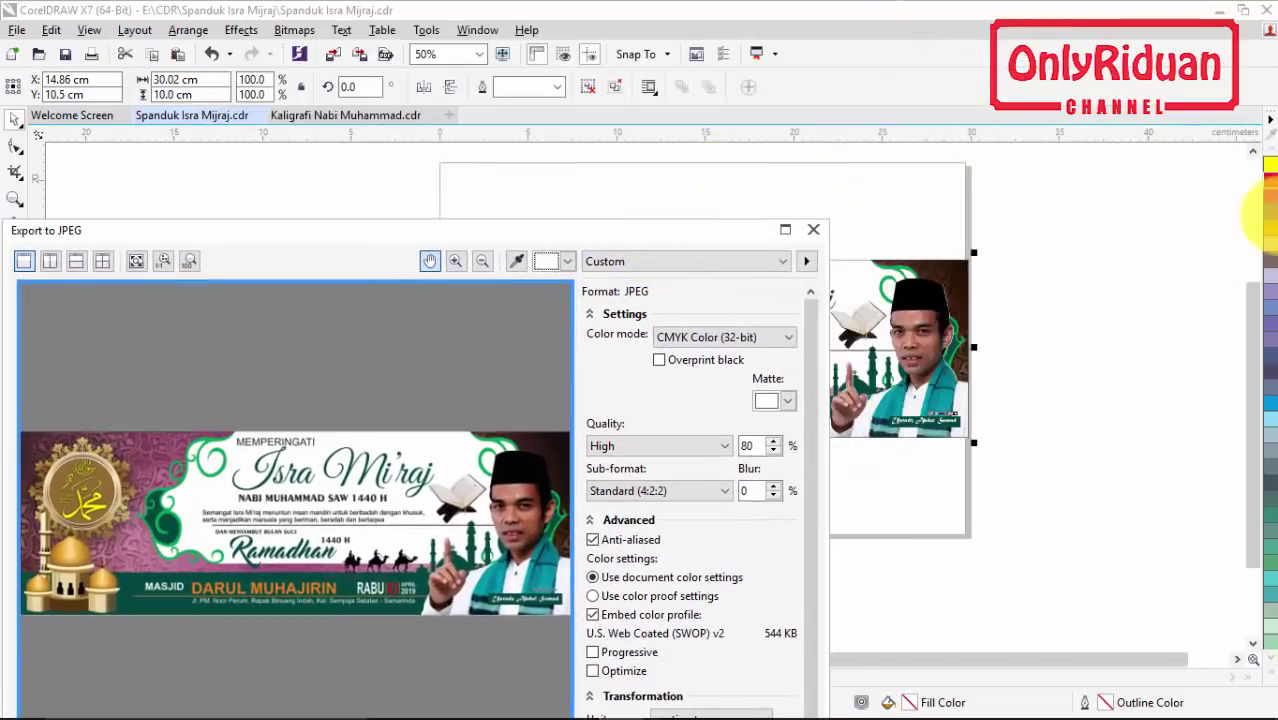
{"action": "left_click", "coordinate": [630, 231]}
{"action": "left_click_drag", "start_coordinate": [657, 216], "coordinate": [866, 62]}
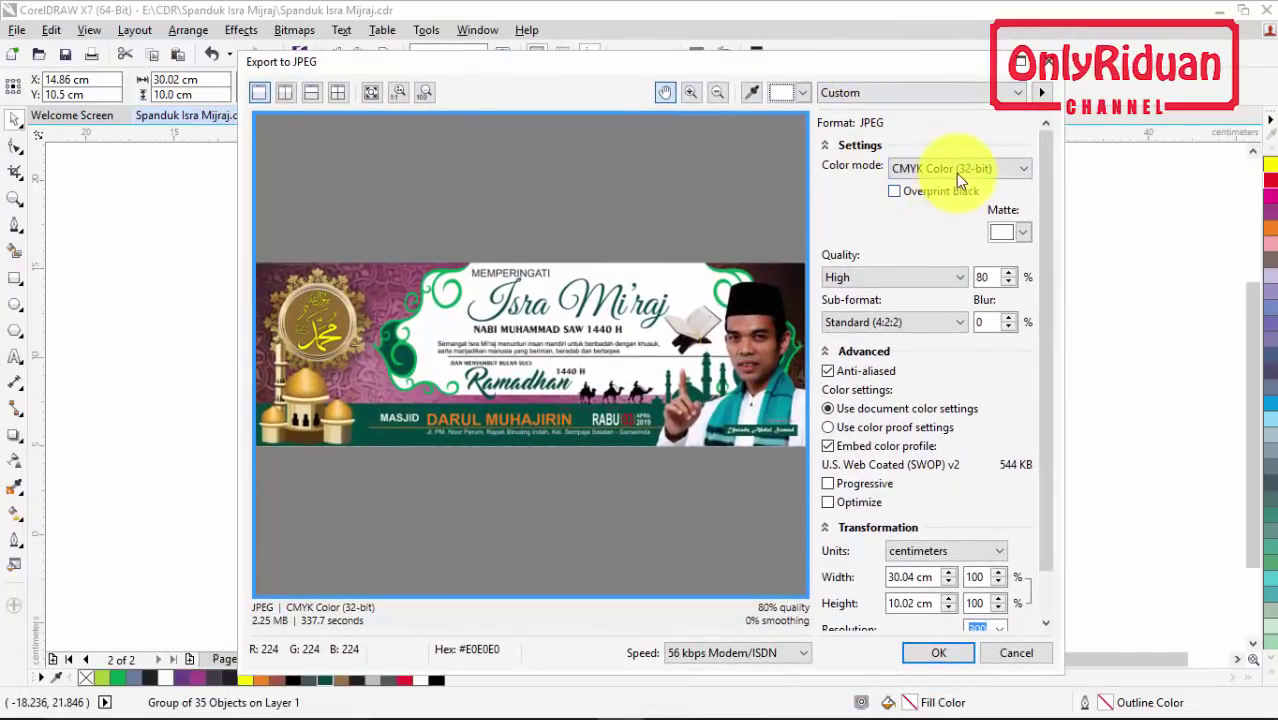
{"action": "left_click_drag", "start_coordinate": [1041, 405], "coordinate": [1043, 535]}
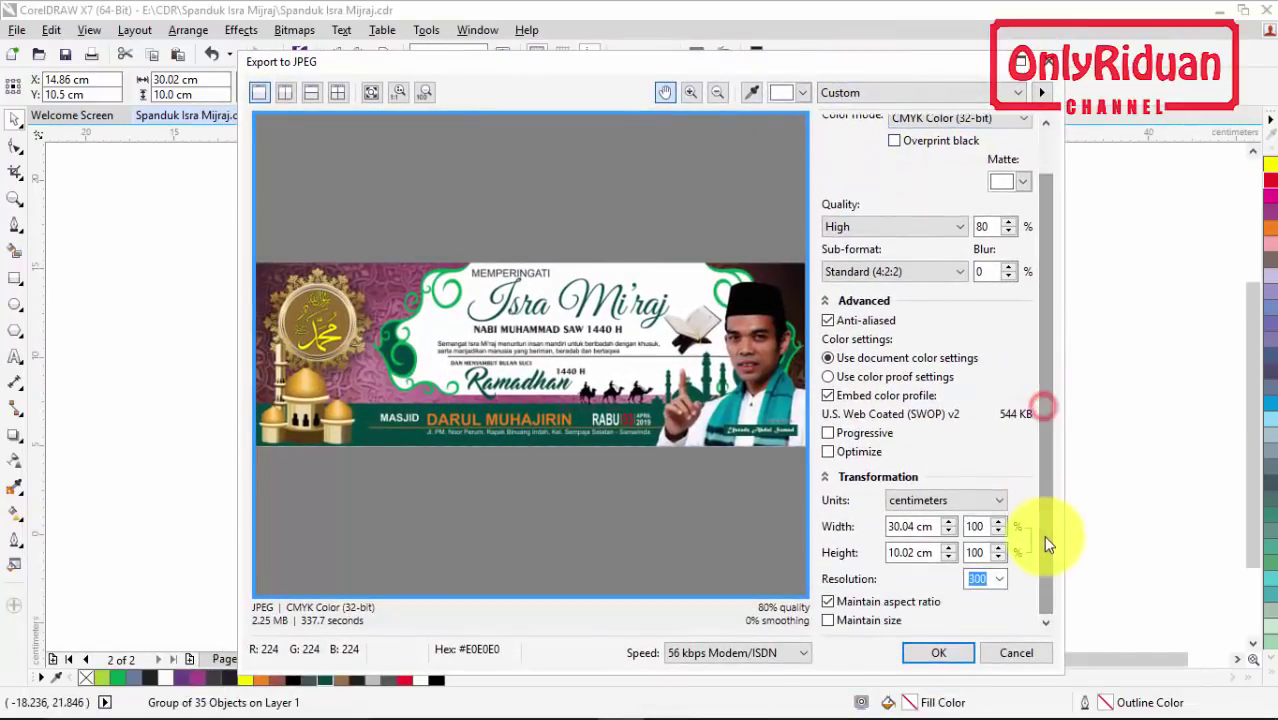
{"action": "left_click", "coordinate": [1000, 580]}
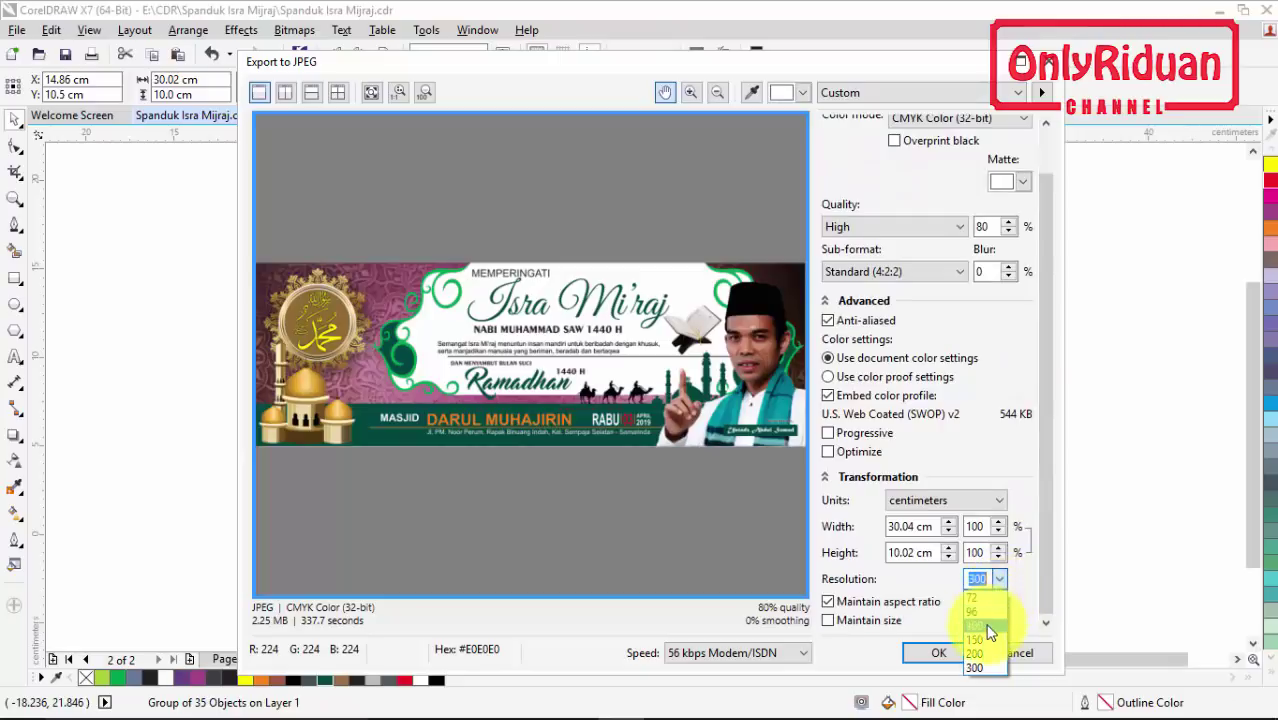
{"action": "left_click", "coordinate": [981, 638]}
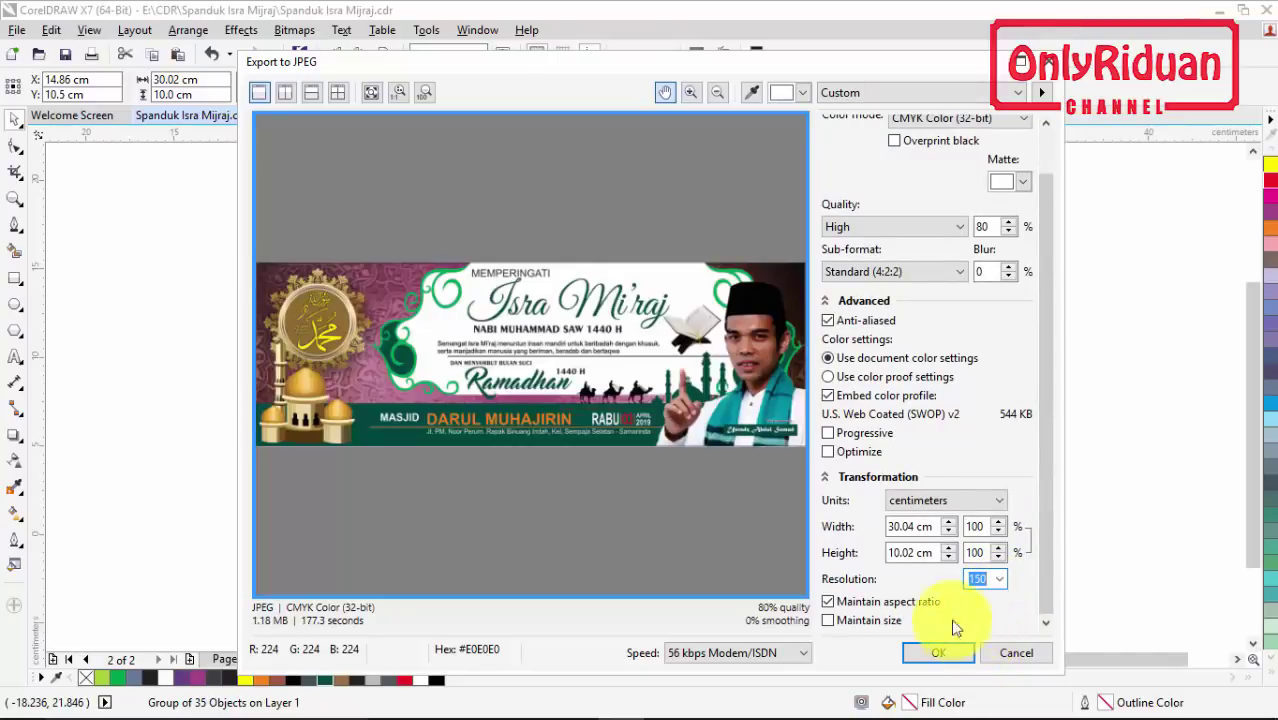
- Set the export width to 300 cm with the aspect ratio maintained, and check the calligraphy's sharpness in the preview
{"action": "double_click", "coordinate": [913, 526]}
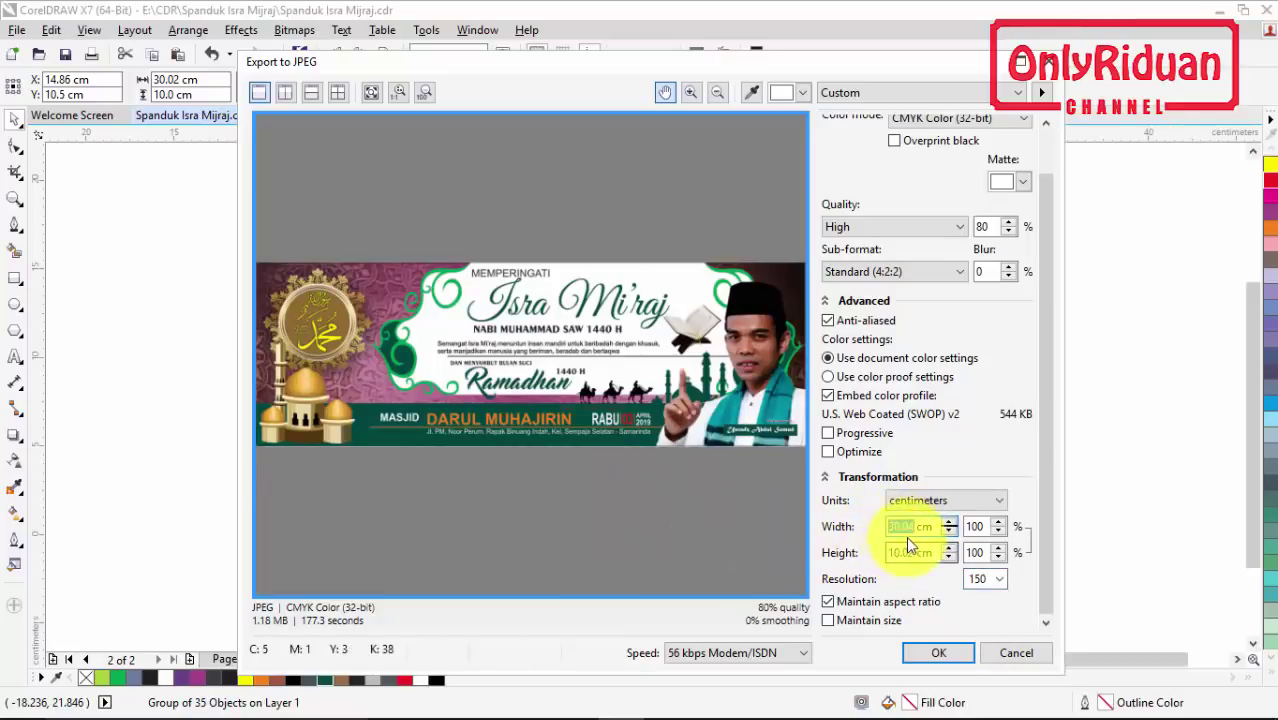
{"action": "type", "text": "300"}
{"action": "left_click", "coordinate": [907, 552]}
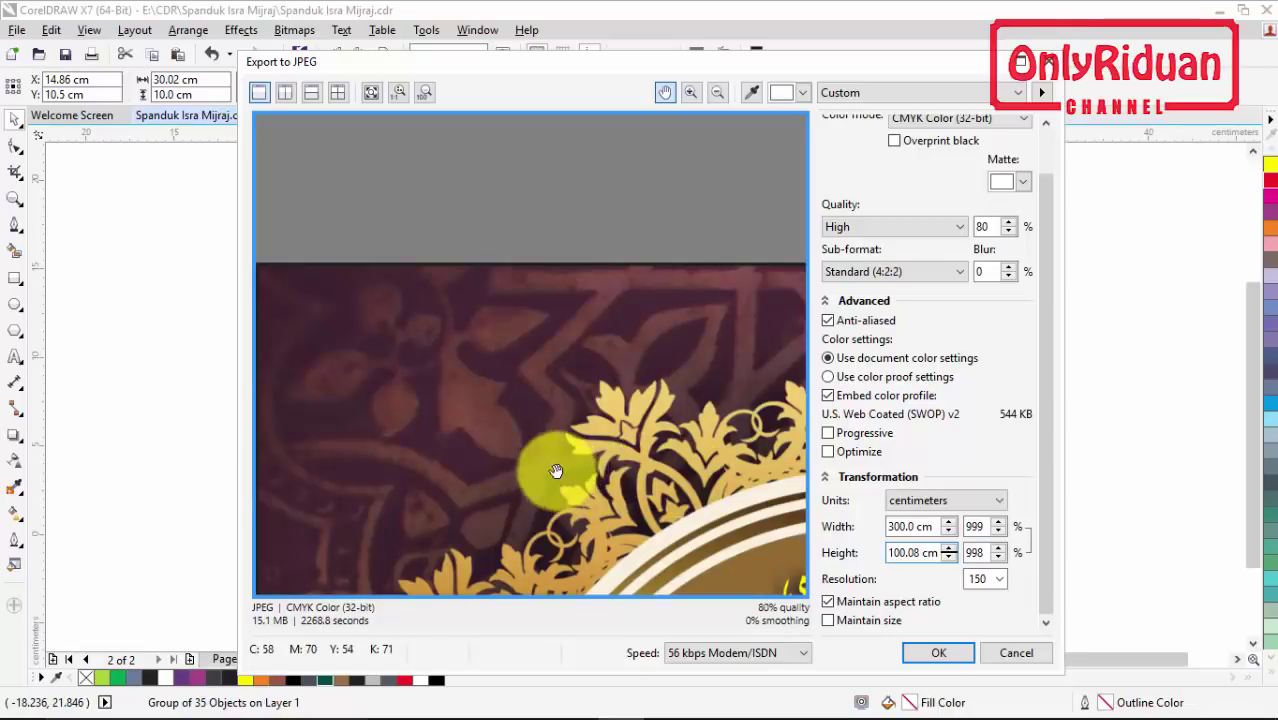
{"action": "left_click_drag", "start_coordinate": [551, 465], "coordinate": [558, 318]}
{"action": "mouse_move", "coordinate": [693, 441]}
{"action": "left_mouse_down"}
{"action": "mouse_move", "coordinate": [520, 335]}
{"action": "mouse_move", "coordinate": [571, 357]}
{"action": "mouse_move", "coordinate": [560, 345]}
{"action": "left_mouse_up"}
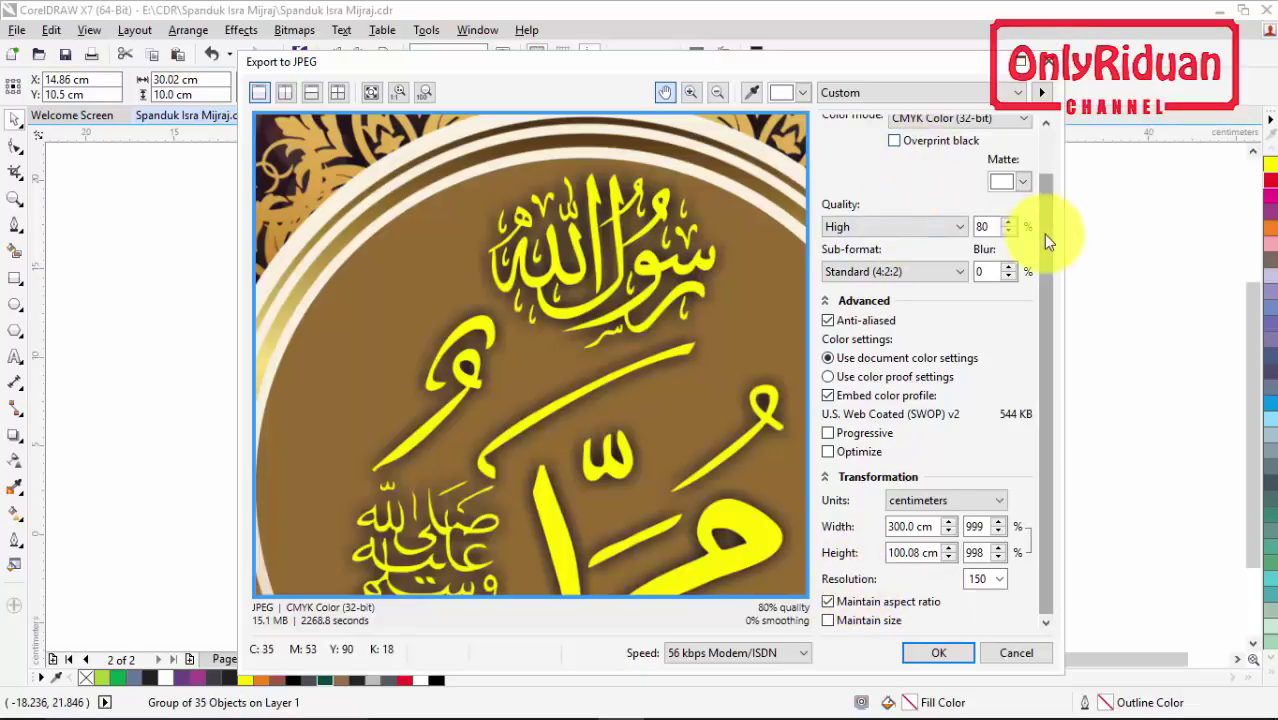
- Lower the JPEG export resolution to 100
{"action": "left_click_drag", "start_coordinate": [1043, 240], "coordinate": [1044, 222]}
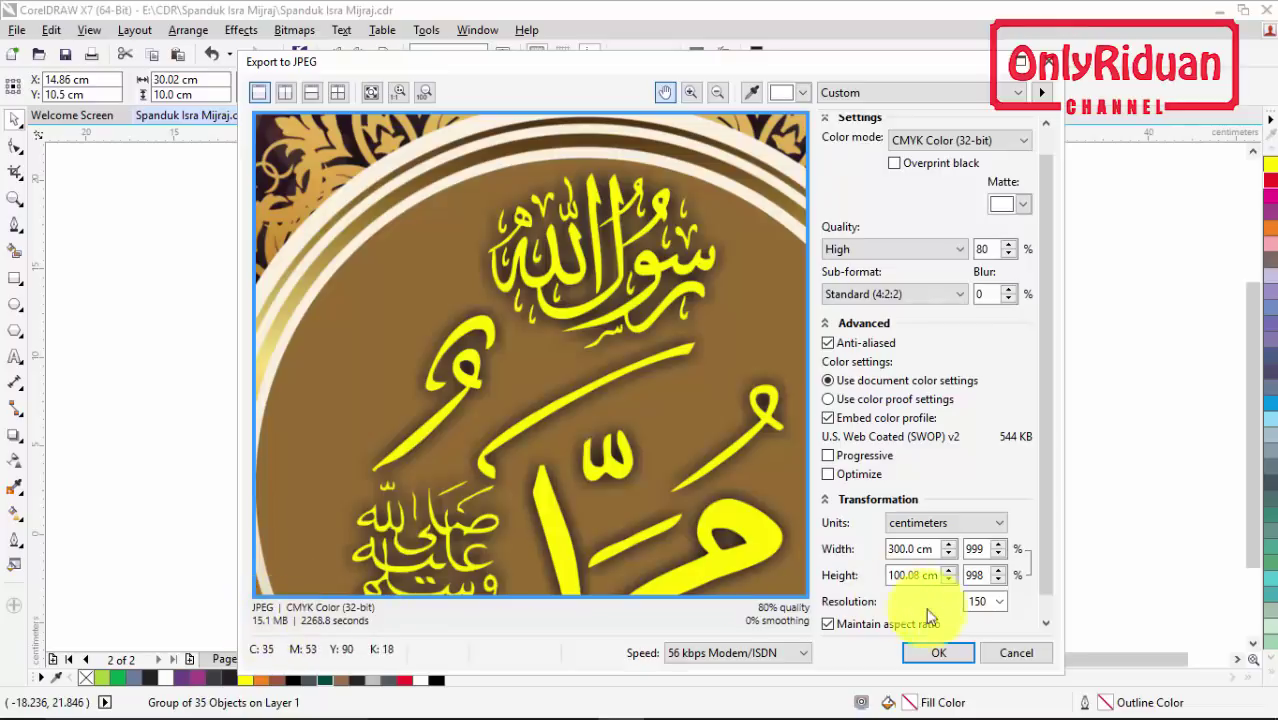
{"action": "left_click", "coordinate": [999, 602]}
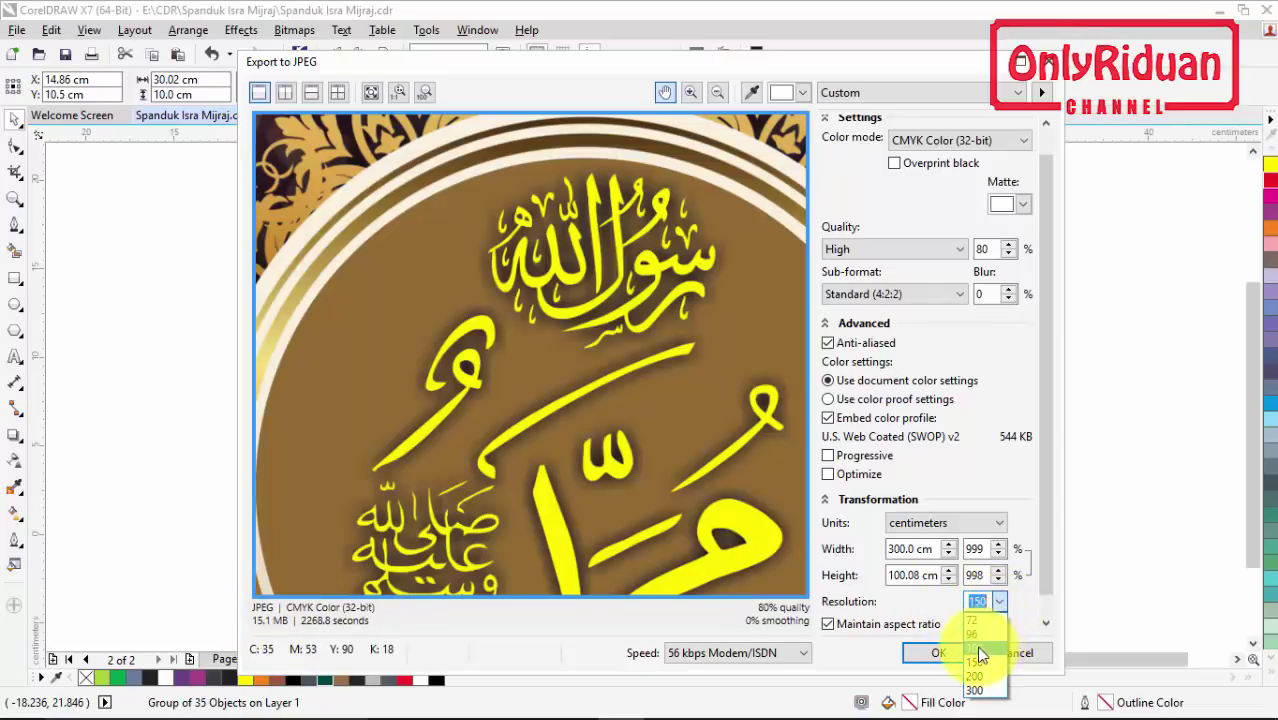
{"action": "left_click", "coordinate": [977, 648]}
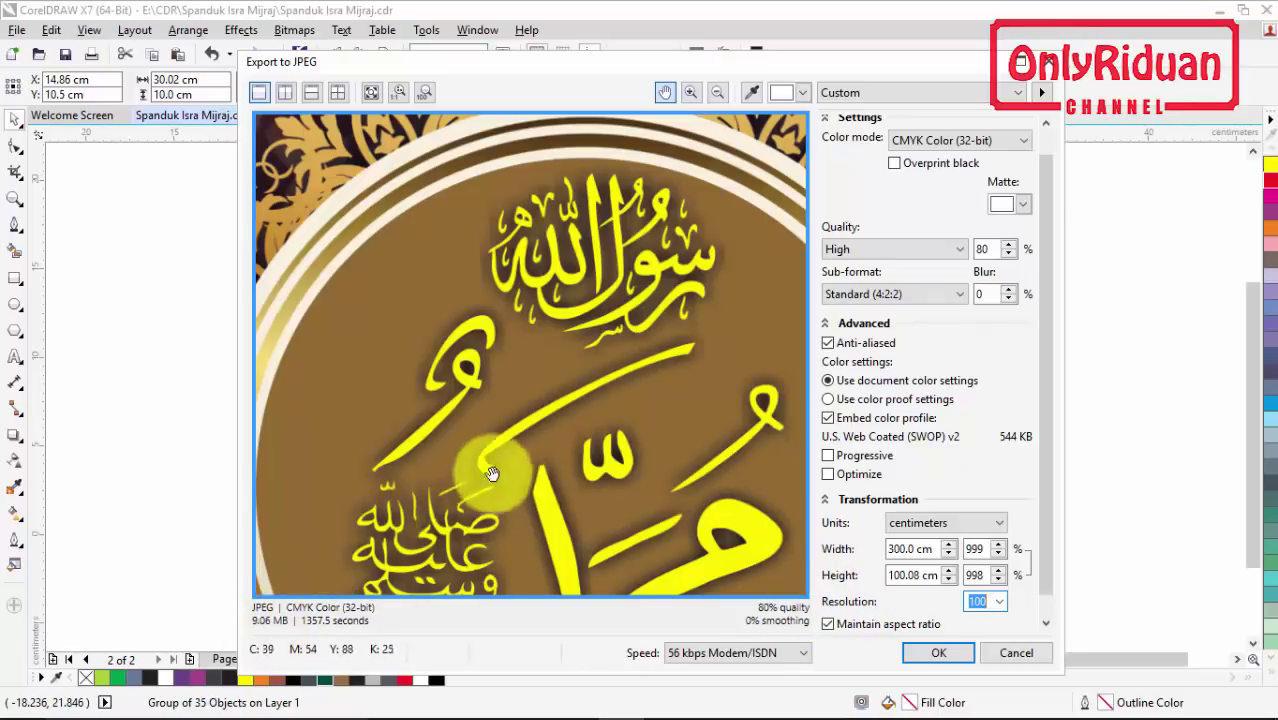
- Review the remaining transformation options and export the banner as a JPEG with the current settings
{"action": "left_click_drag", "start_coordinate": [1047, 437], "coordinate": [980, 555]}
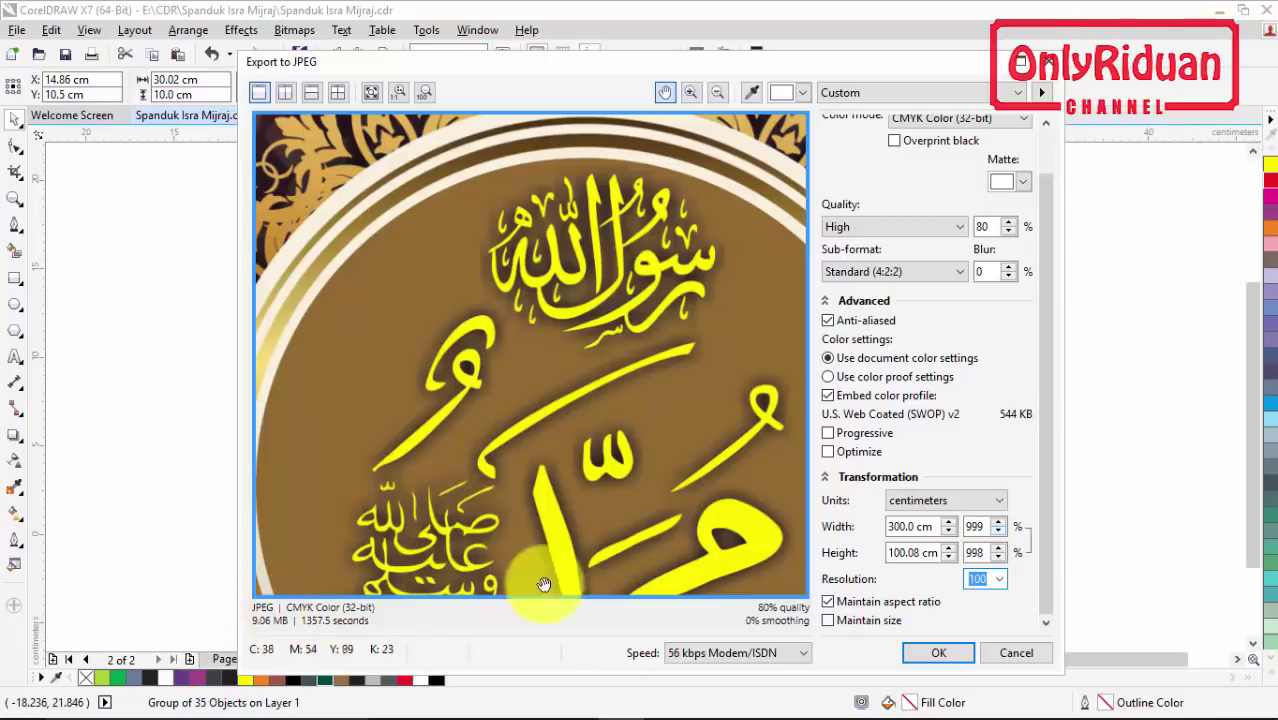
{"action": "left_click", "coordinate": [934, 653]}
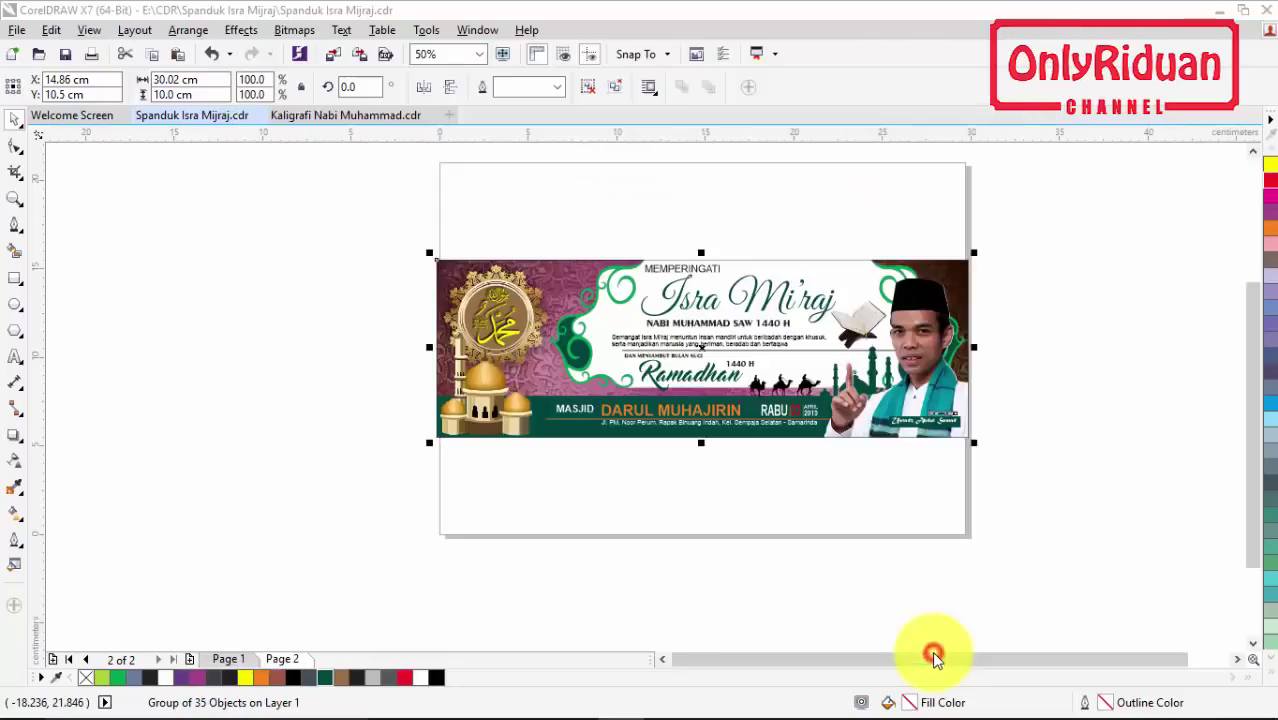
- Check the exported Banner 1x3m file's details in File Explorer's Spanduk Isra Mi'raj folder, and return to CorelDRAW with the banner deselected
{"action": "left_click", "coordinate": [426, 706]}
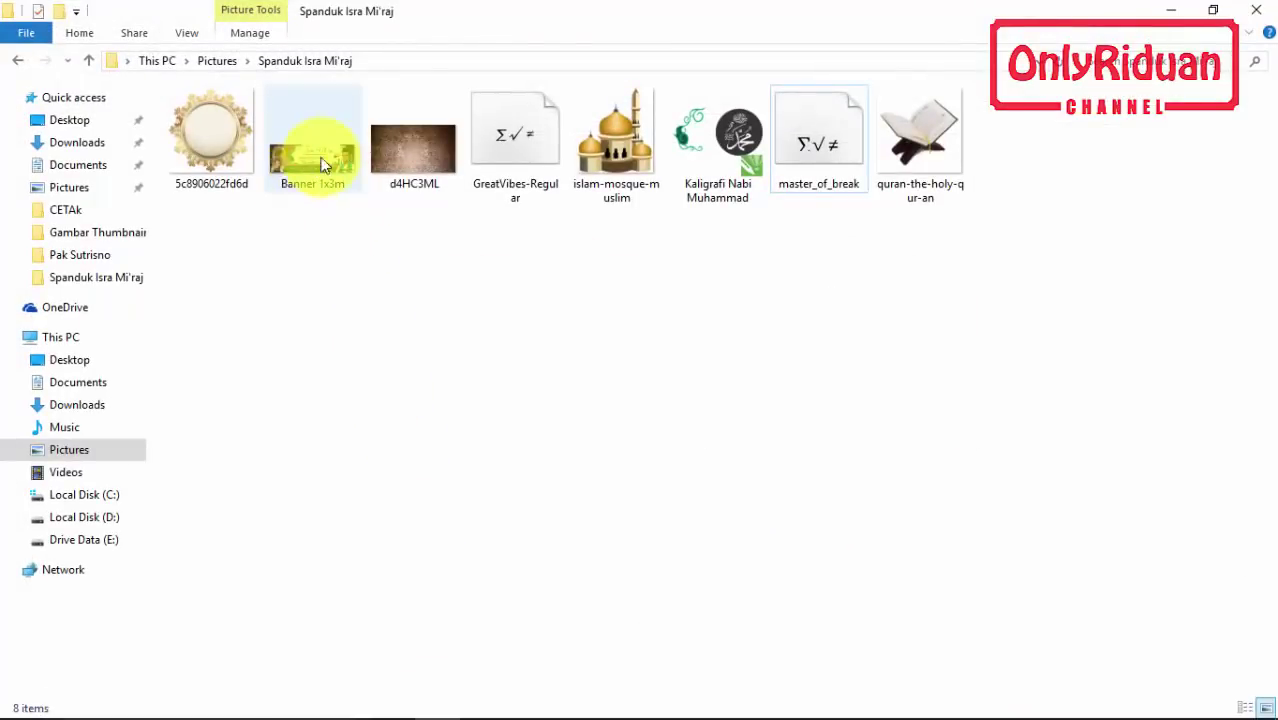
{"action": "mouse_move", "coordinate": [305, 166]}
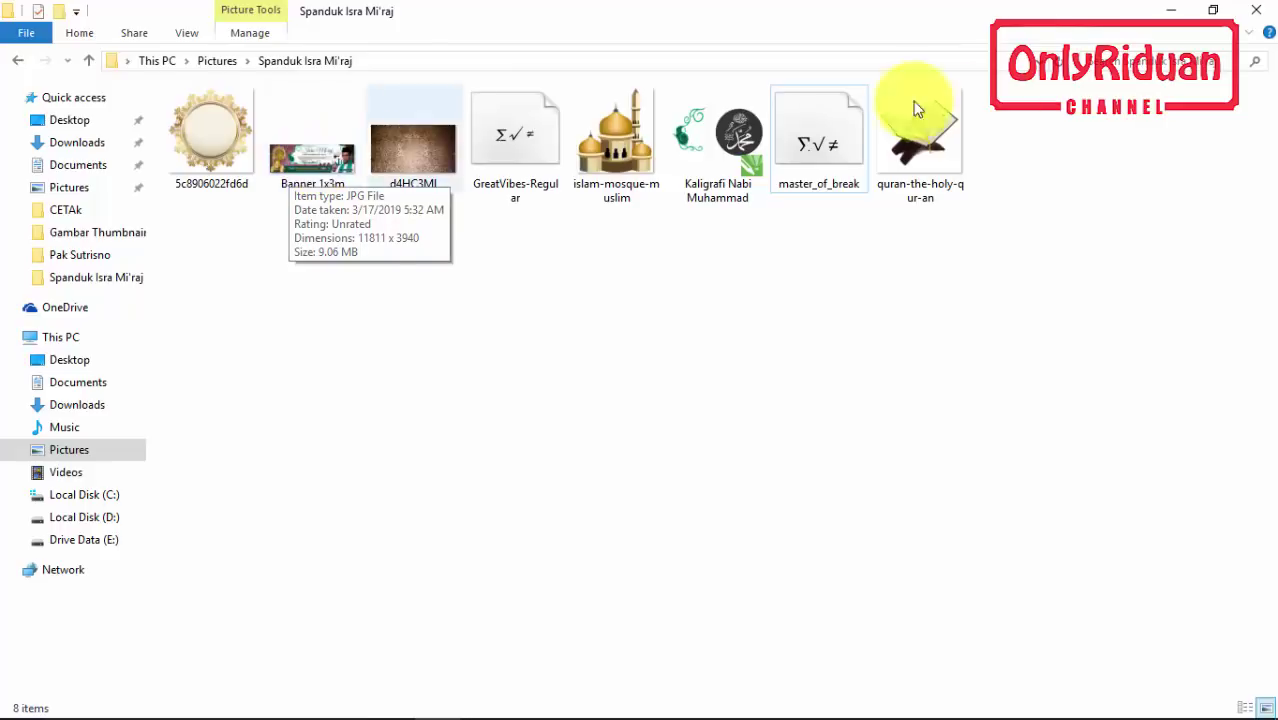
{"action": "left_click", "coordinate": [1180, 11]}
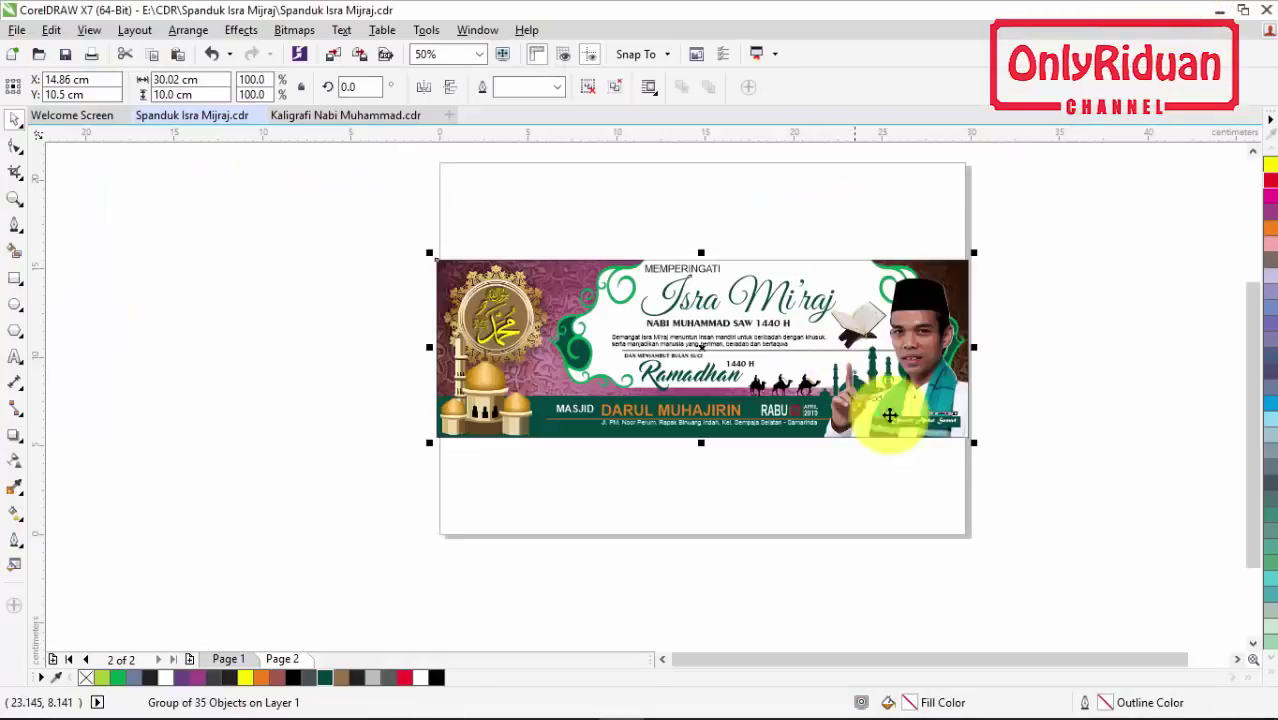
{"action": "left_click", "coordinate": [1017, 428]}
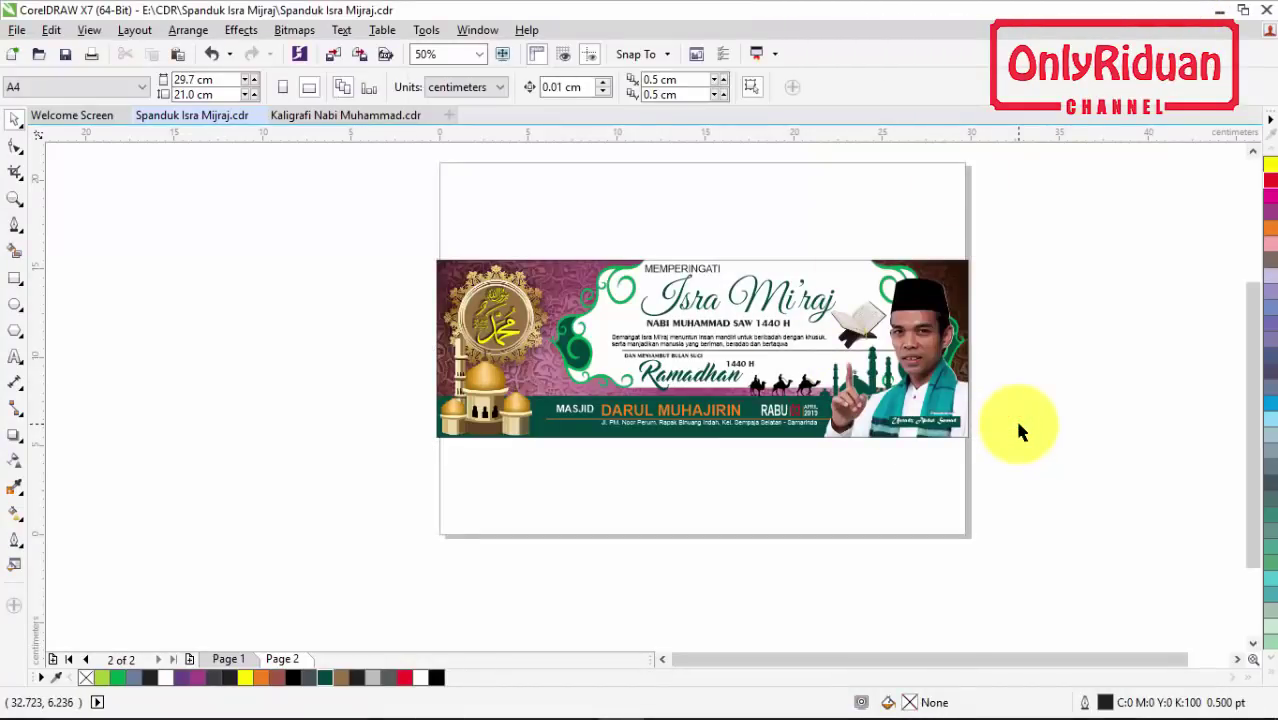